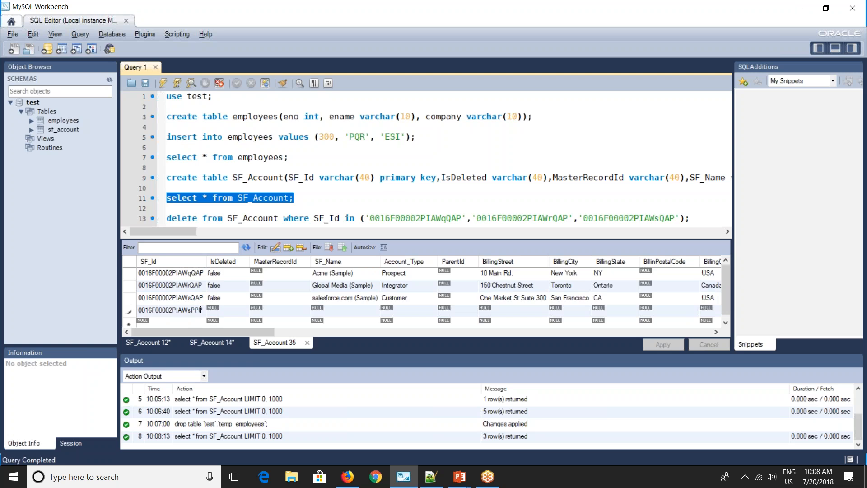
Complete the new SF_Account row with IsDeleted false, SF_Name Test_database and Account_Type Integrator, and apply it to the database.
{"action": "double_click", "coordinate": [221, 311]}
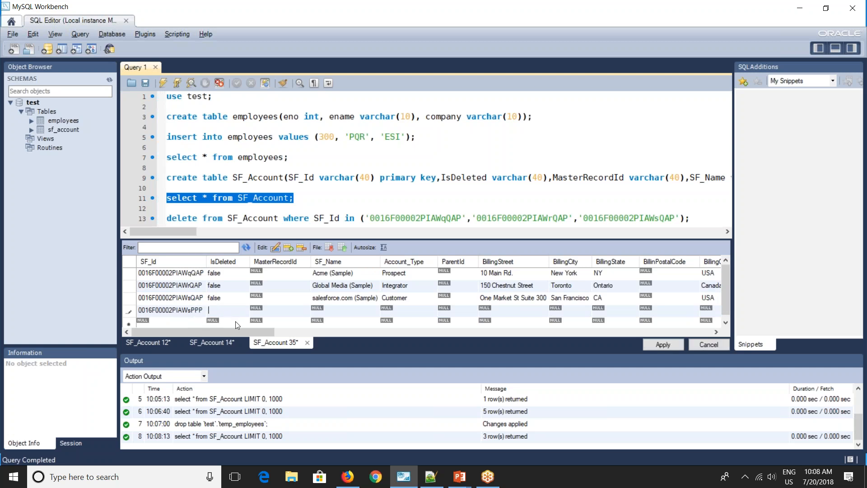
{"action": "type", "text": "false"}
{"action": "double_click", "coordinate": [331, 311]}
{"action": "left_click", "coordinate": [405, 310]}
{"action": "type", "text": "Integrator"}
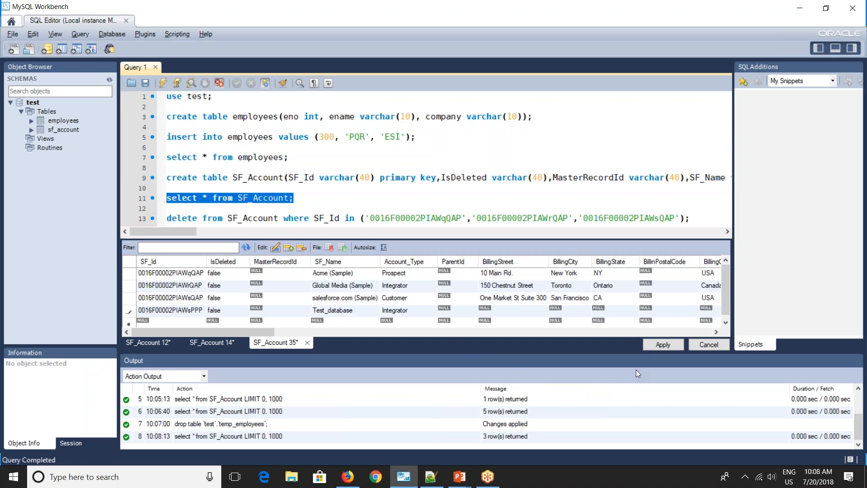
{"action": "left_click", "coordinate": [652, 346]}
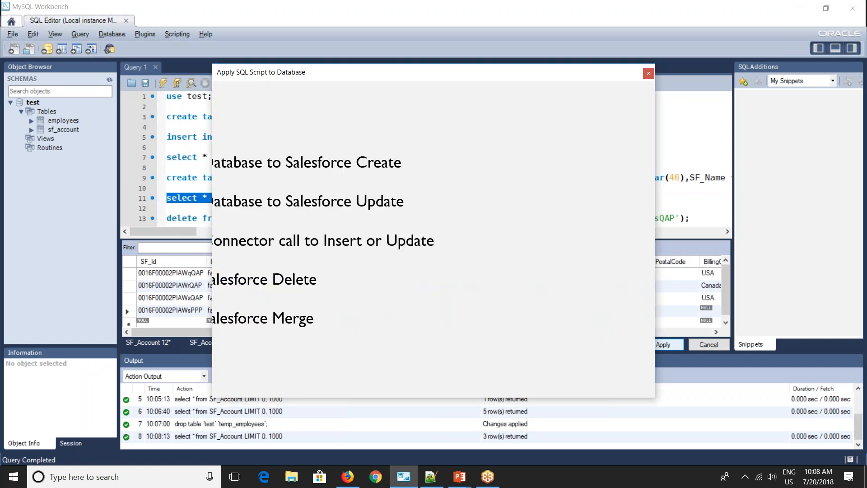
{"action": "left_click", "coordinate": [571, 387]}
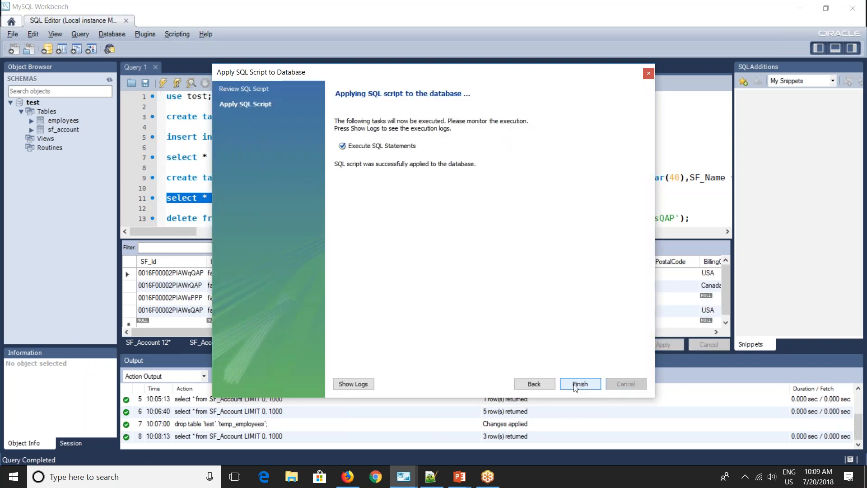
{"action": "left_click", "coordinate": [576, 385]}
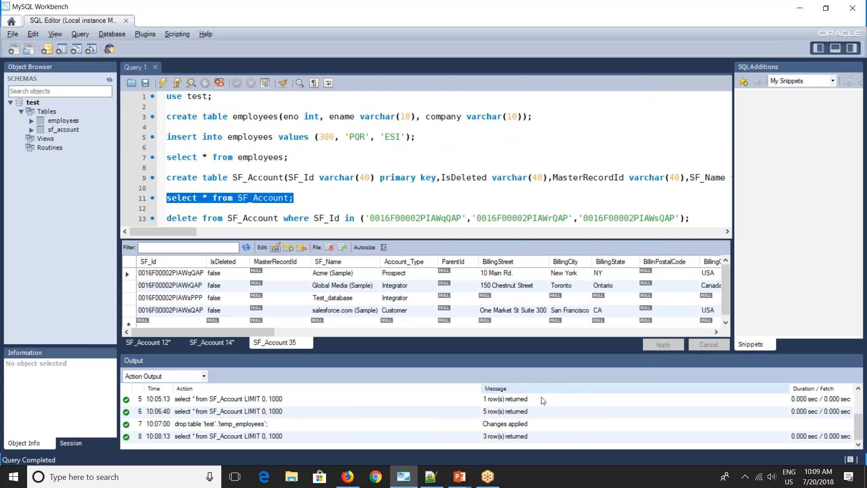
Delete the salesforce.com (Sample), Global Media (Sample) and Acme (Sample) rows from the SF_Account result grid.
{"action": "left_click", "coordinate": [171, 311]}
{"action": "right_click", "coordinate": [171, 312]}
{"action": "left_click", "coordinate": [177, 311]}
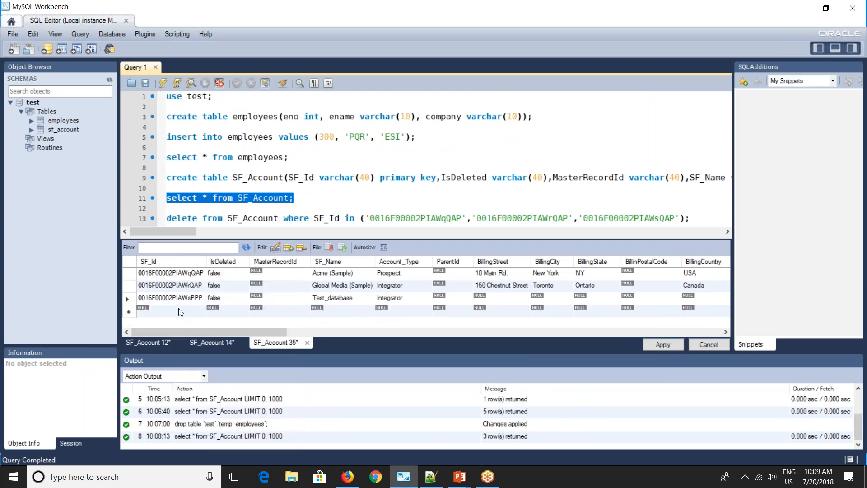
{"action": "left_click", "coordinate": [172, 285]}
{"action": "right_click", "coordinate": [171, 281]}
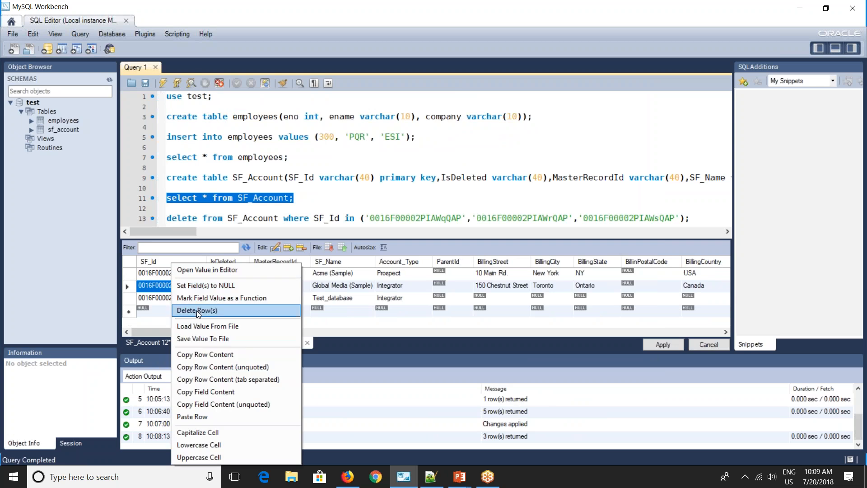
{"action": "left_click", "coordinate": [179, 311]}
{"action": "right_click", "coordinate": [177, 278]}
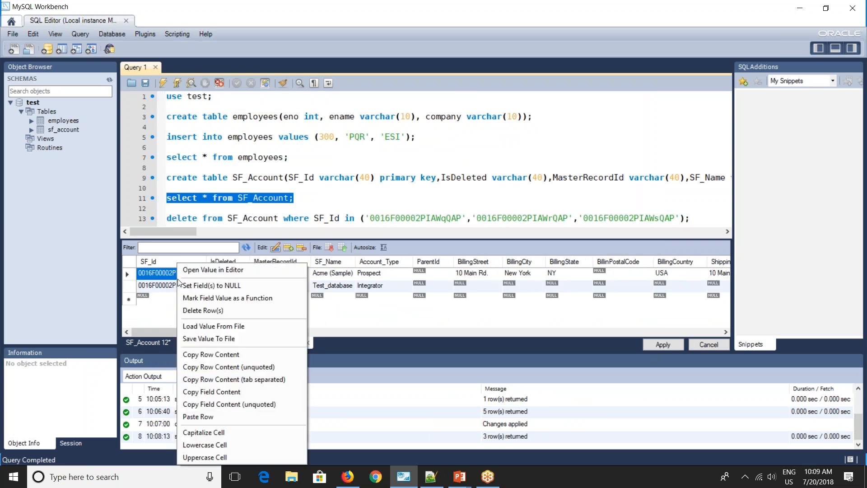
{"action": "left_click", "coordinate": [198, 310]}
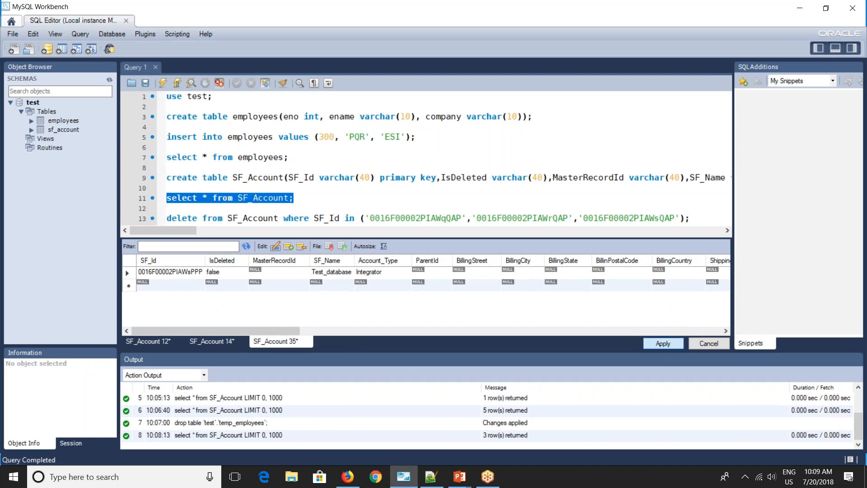
Apply the row deletions to the database and rerun the select query on SF_Account.
{"action": "left_click", "coordinate": [663, 344]}
{"action": "left_click", "coordinate": [581, 386]}
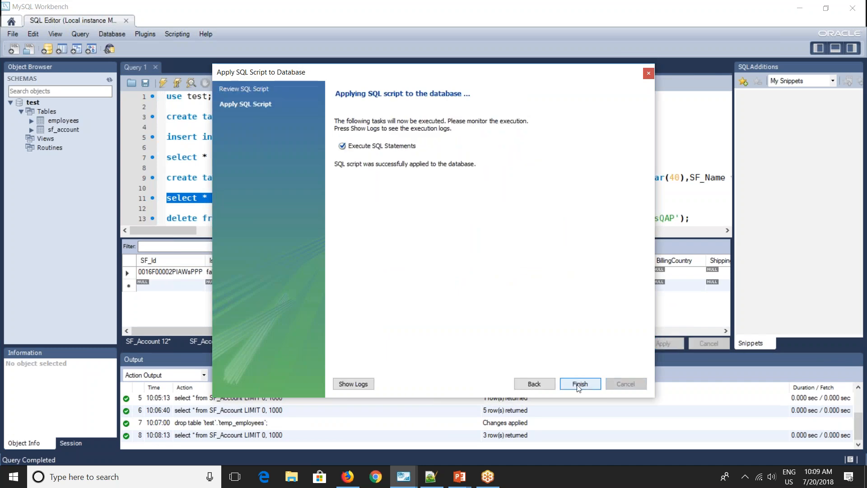
{"action": "left_click", "coordinate": [581, 385]}
{"action": "left_click", "coordinate": [163, 83]}
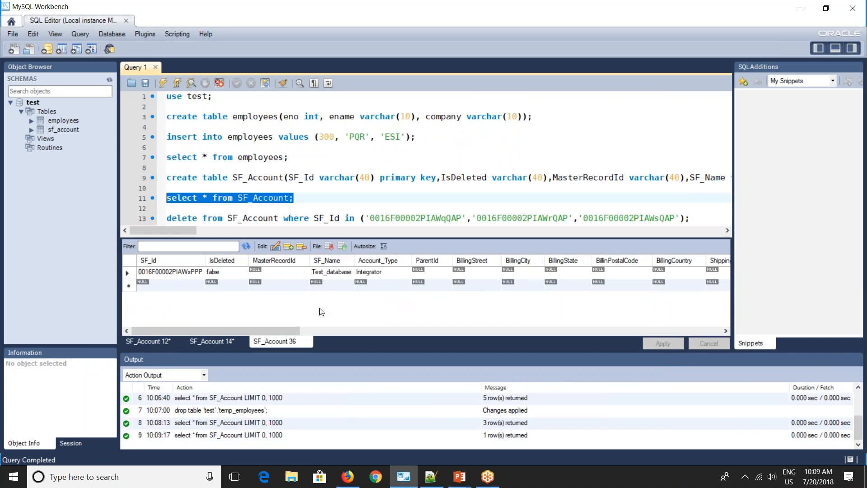
Switch to Boomi AtomSphere in the browser and create a folder named Day-9 alongside the other Day folders.
{"action": "key", "text": "alt+Tab"}
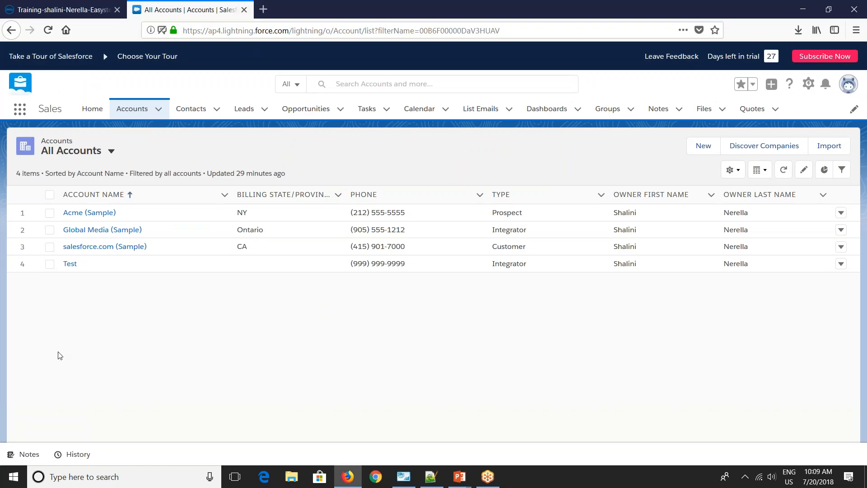
{"action": "left_click", "coordinate": [64, 10]}
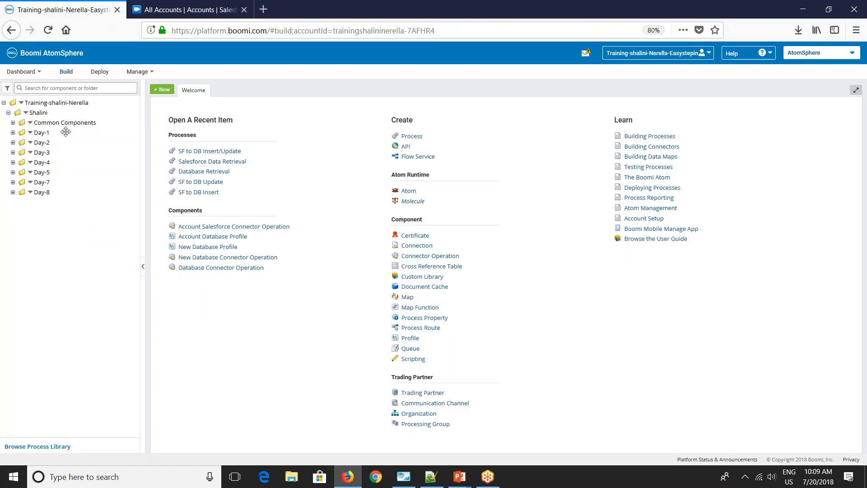
{"action": "right_click", "coordinate": [39, 113]}
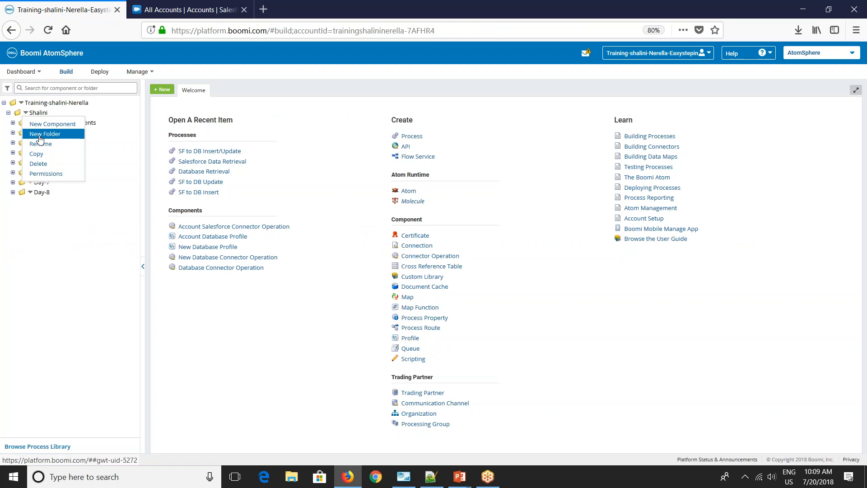
{"action": "left_click", "coordinate": [41, 135]}
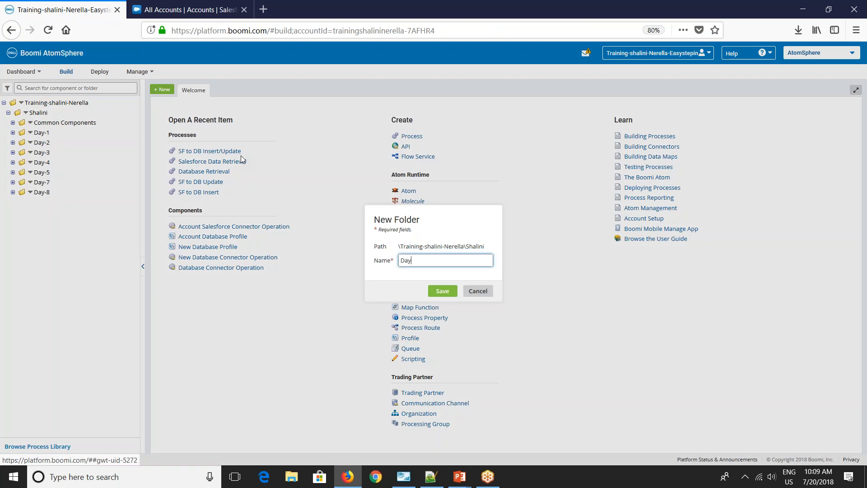
{"action": "left_click", "coordinate": [442, 290]}
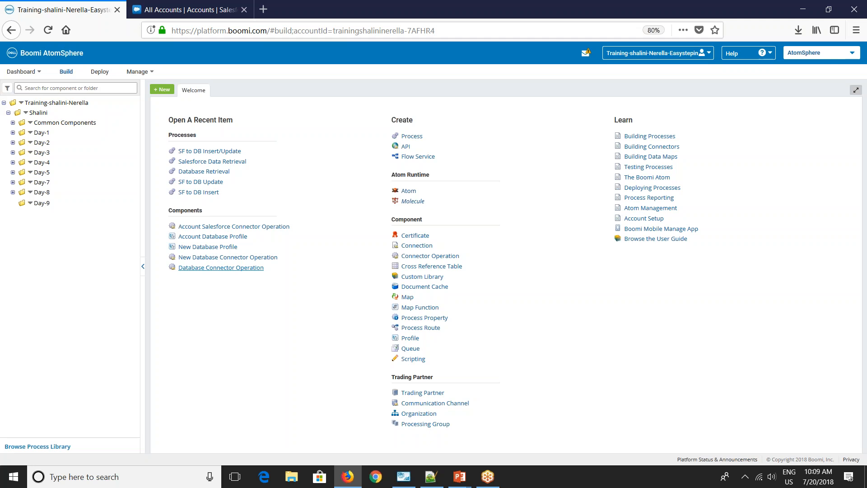
Create a Process component named DB to SF Create in the Day-9 folder.
{"action": "right_click", "coordinate": [30, 204]}
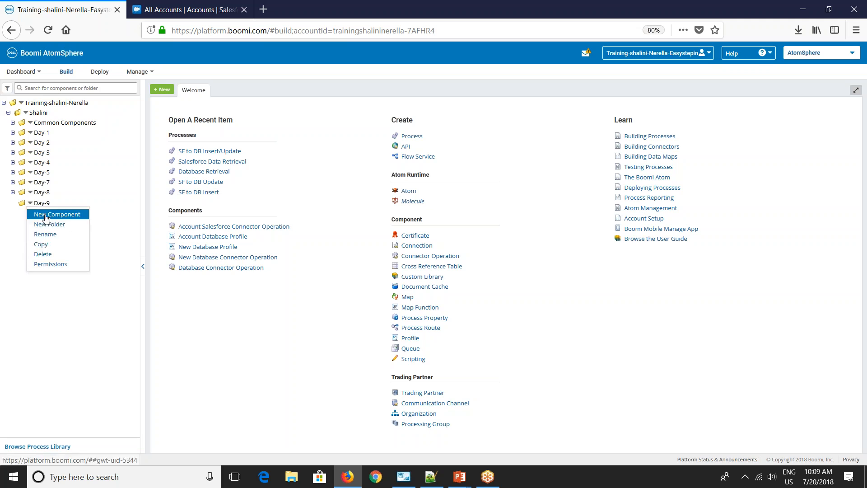
{"action": "left_click", "coordinate": [43, 215]}
{"action": "left_click", "coordinate": [388, 103]}
{"action": "type", "text": "DB to SF Create"}
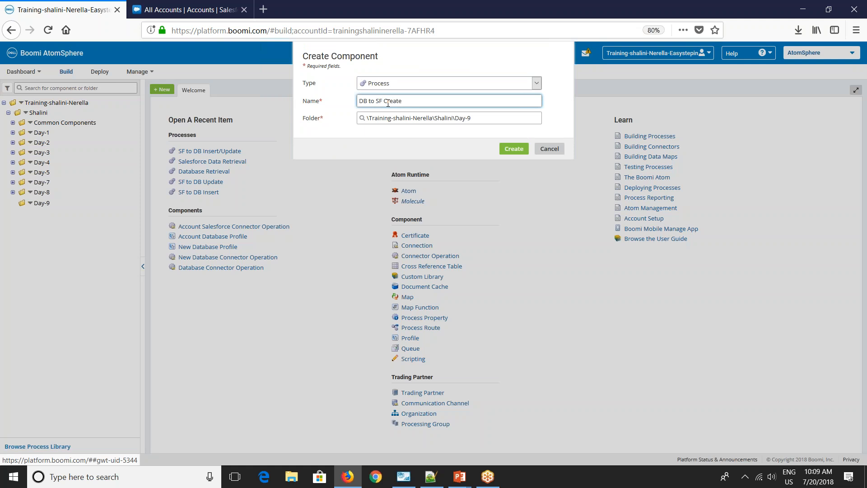
{"action": "left_click", "coordinate": [514, 148]}
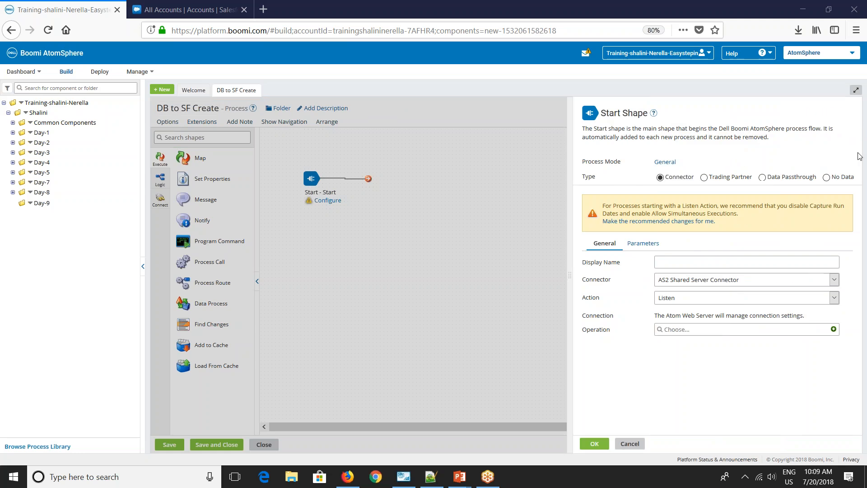
Set the Start shape's type to No Data and move the shape slightly lower on the canvas.
{"action": "left_click", "coordinate": [827, 178]}
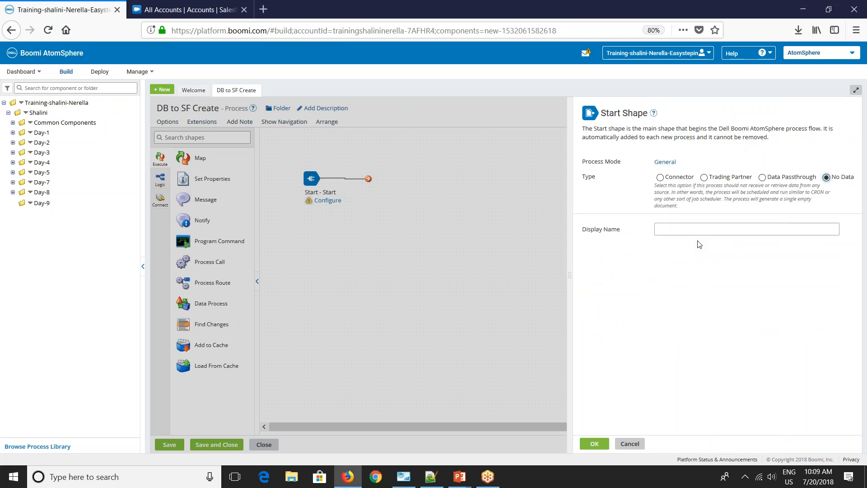
{"action": "left_click", "coordinate": [595, 444]}
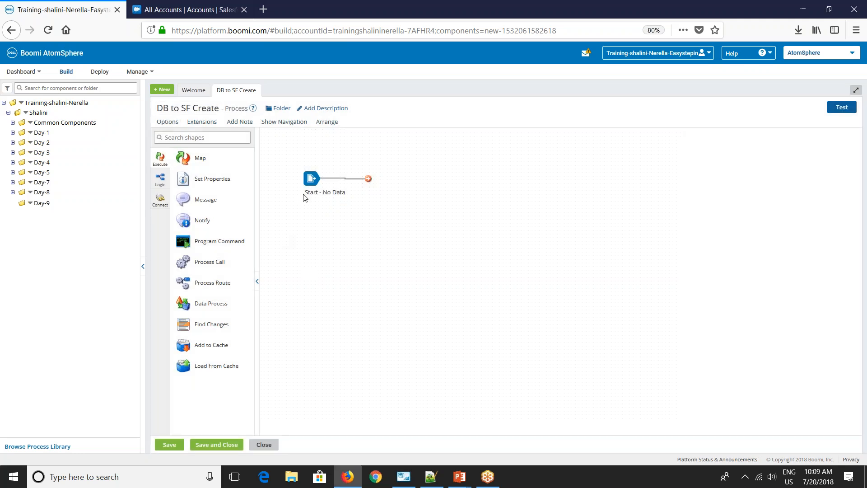
{"action": "left_click_drag", "start_coordinate": [309, 184], "coordinate": [309, 208]}
Add a Database connector shape with the Get action after the Start shape and assign an existing database connection to it.
{"action": "left_click", "coordinate": [172, 139]}
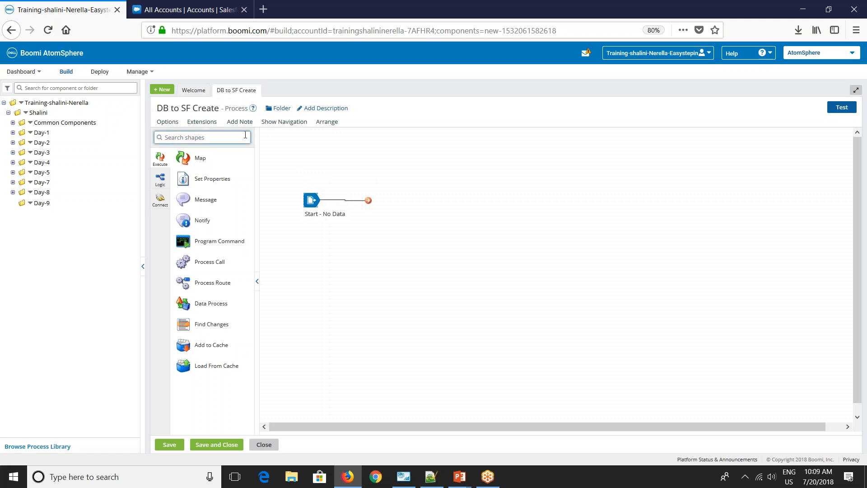
{"action": "type", "text": "Data"}
{"action": "left_click_drag", "start_coordinate": [192, 182], "coordinate": [397, 213]}
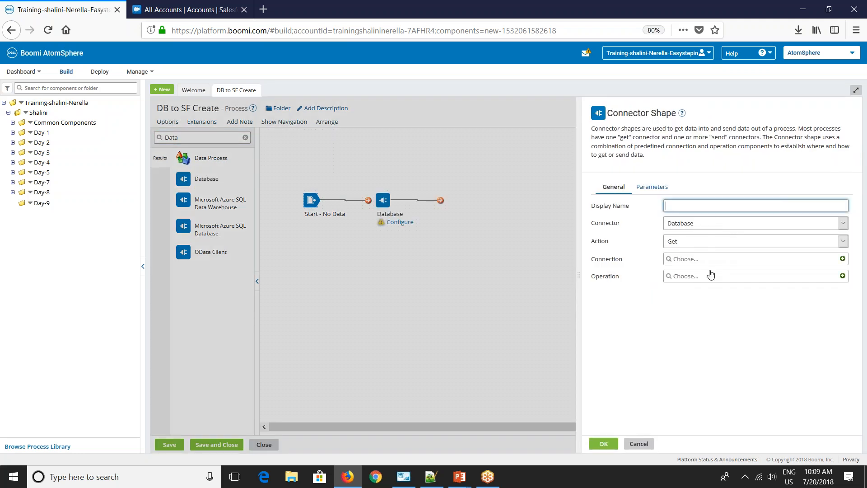
{"action": "left_click", "coordinate": [690, 259]}
{"action": "left_click", "coordinate": [673, 297]}
{"action": "left_click", "coordinate": [677, 308]}
{"action": "left_click", "coordinate": [693, 319]}
Create a new database operation for the connector, replacing "New" in its name with "Account".
{"action": "left_click", "coordinate": [843, 276]}
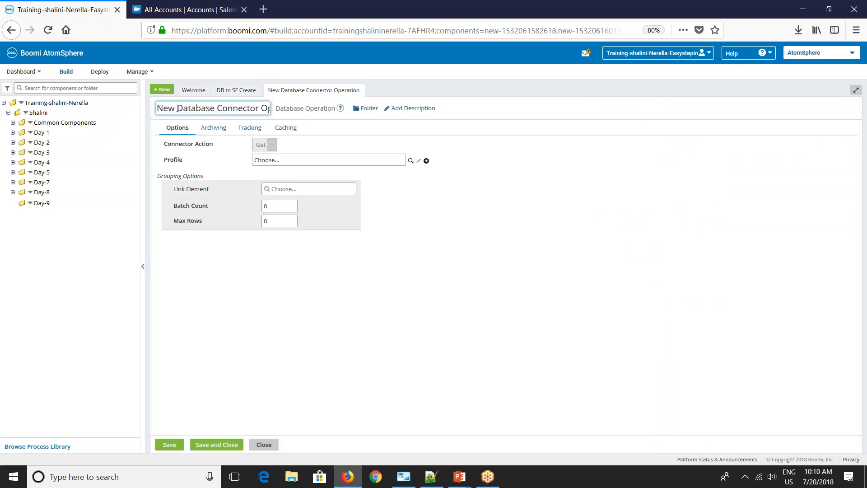
{"action": "left_click_drag", "start_coordinate": [175, 108], "coordinate": [141, 116]}
{"action": "type", "text": "Acci"}
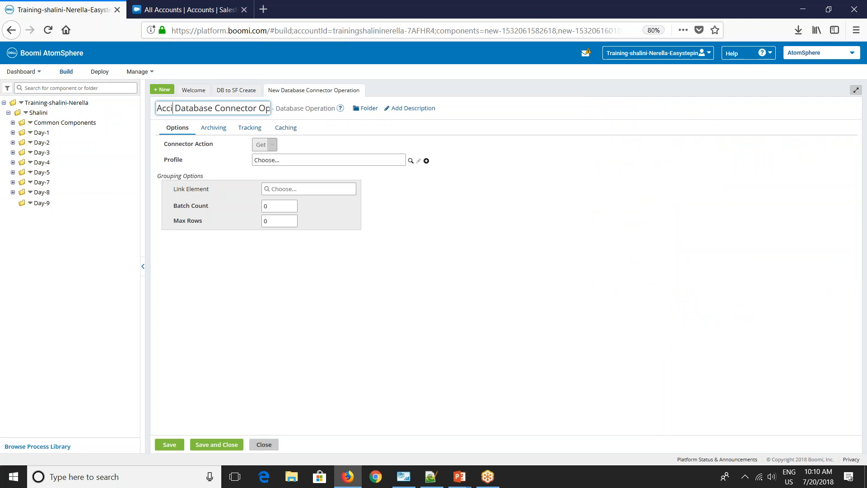
{"action": "key", "text": "BackSpace"}
{"action": "type", "text": "ount"}
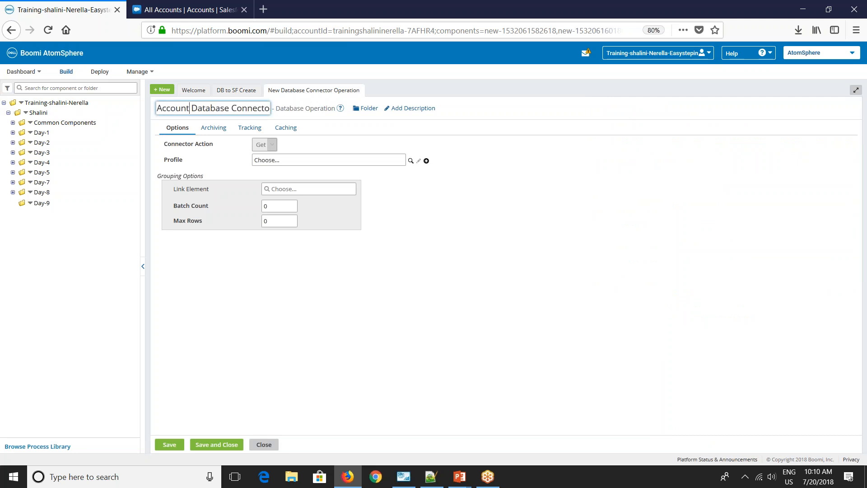
Create a new profile for the operation and name it Account Database Profile.
{"action": "left_click", "coordinate": [426, 161]}
{"action": "double_click", "coordinate": [175, 111]}
{"action": "type", "text": "Account Database Profile"}
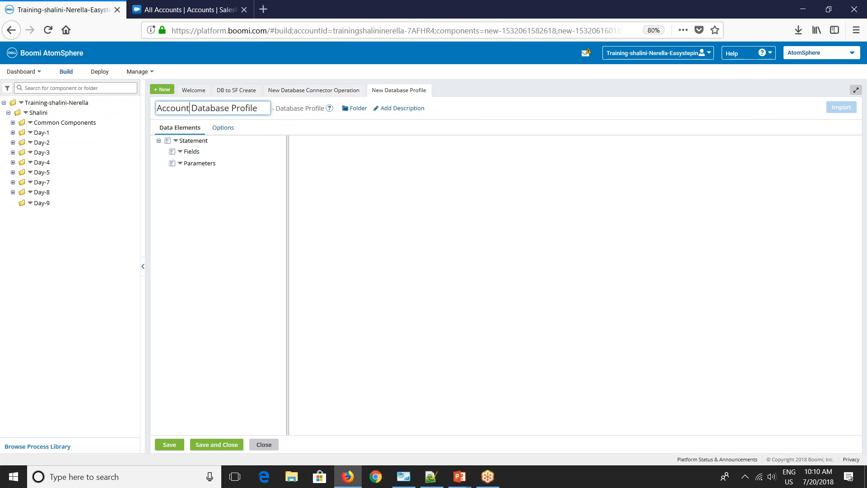
Start a database import for the profile's Statement, choosing the atom and the existing database connection as the source.
{"action": "left_click", "coordinate": [190, 142]}
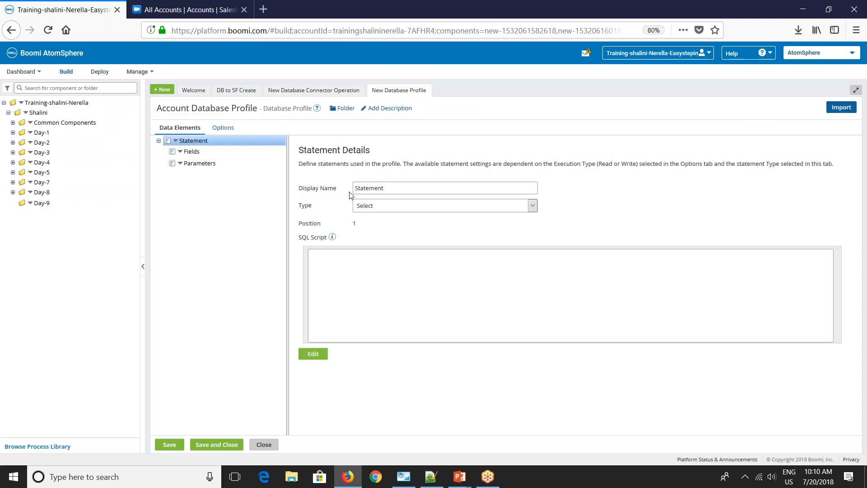
{"action": "left_click", "coordinate": [853, 108]}
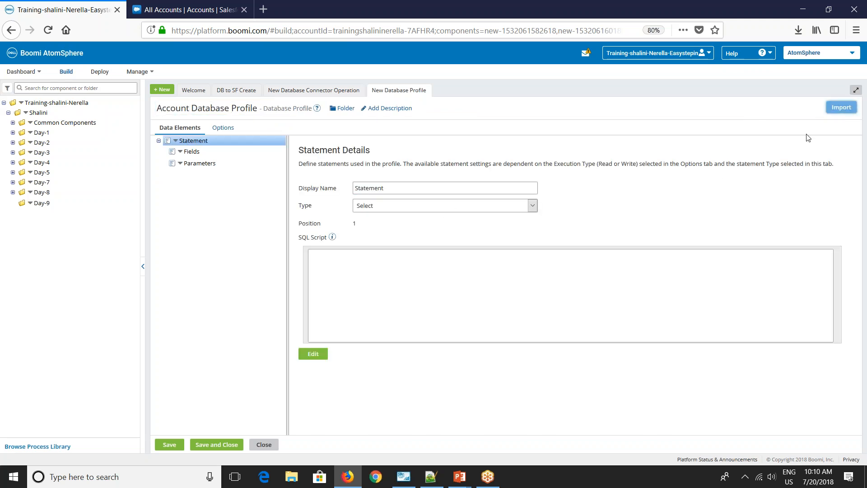
{"action": "left_click", "coordinate": [408, 185]}
{"action": "left_click", "coordinate": [372, 240]}
{"action": "left_click", "coordinate": [371, 203]}
{"action": "left_click", "coordinate": [346, 240]}
{"action": "left_click", "coordinate": [350, 250]}
{"action": "left_click", "coordinate": [367, 262]}
{"action": "left_click", "coordinate": [578, 382]}
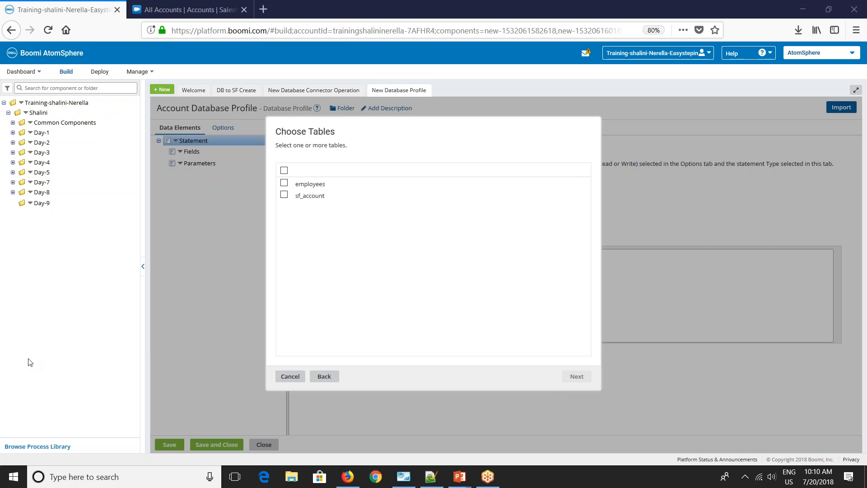
Import the fields of the sf_account table into the profile and expand the Fields list.
{"action": "left_click", "coordinate": [284, 195]}
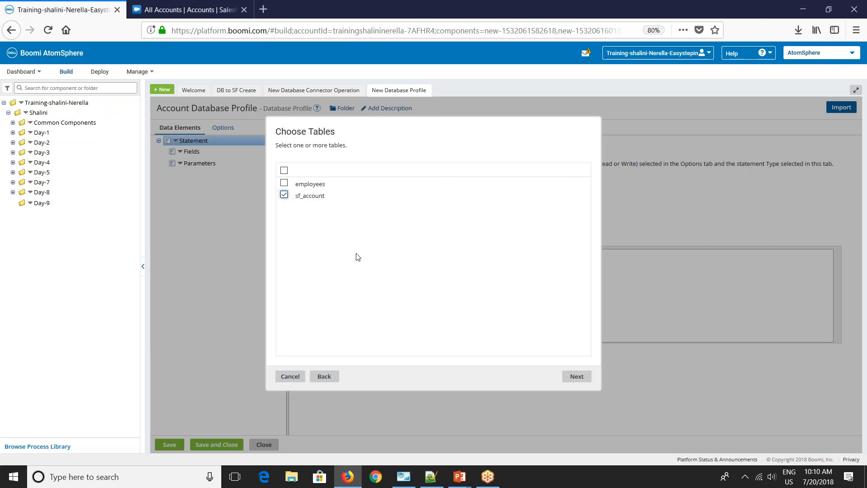
{"action": "left_click", "coordinate": [576, 377]}
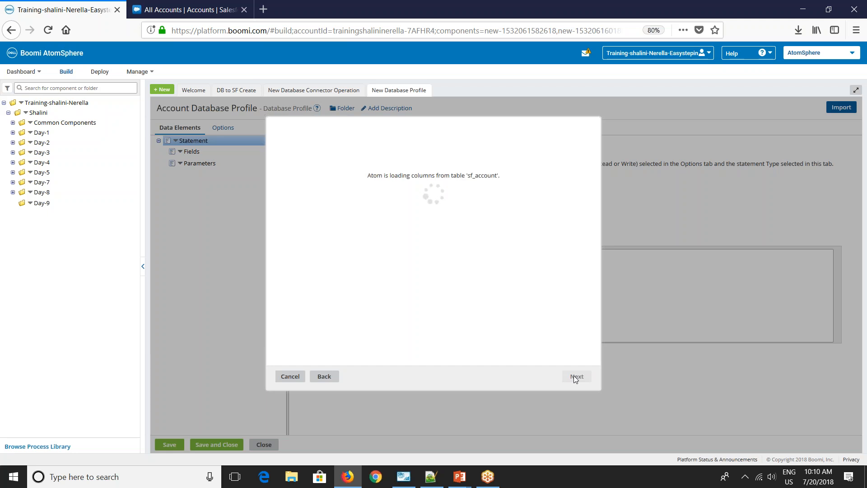
{"action": "left_click", "coordinate": [446, 181]}
{"action": "left_click", "coordinate": [570, 384]}
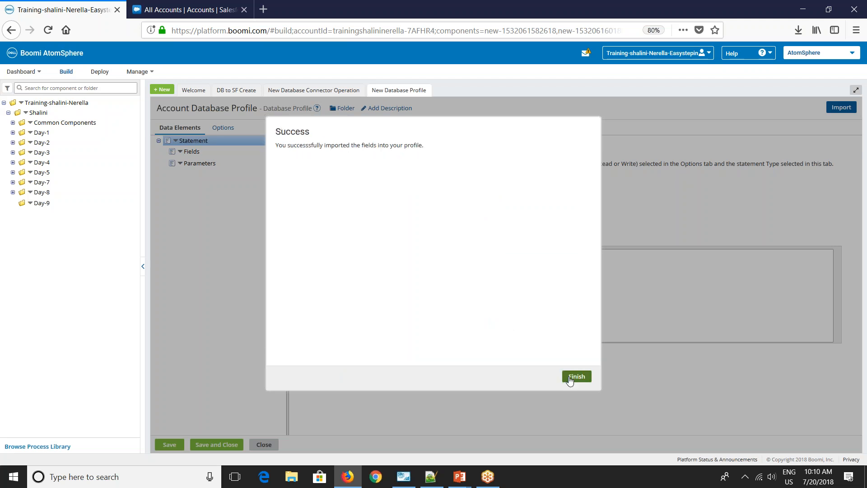
{"action": "left_click", "coordinate": [570, 384]}
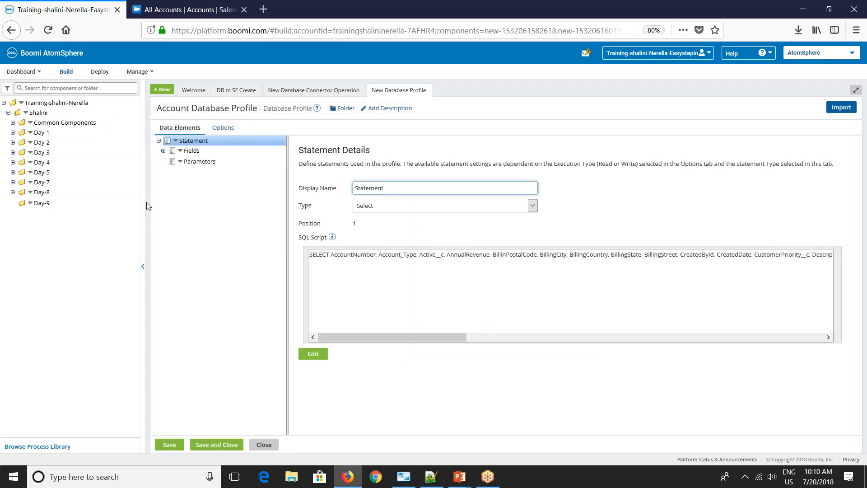
{"action": "left_click", "coordinate": [163, 151]}
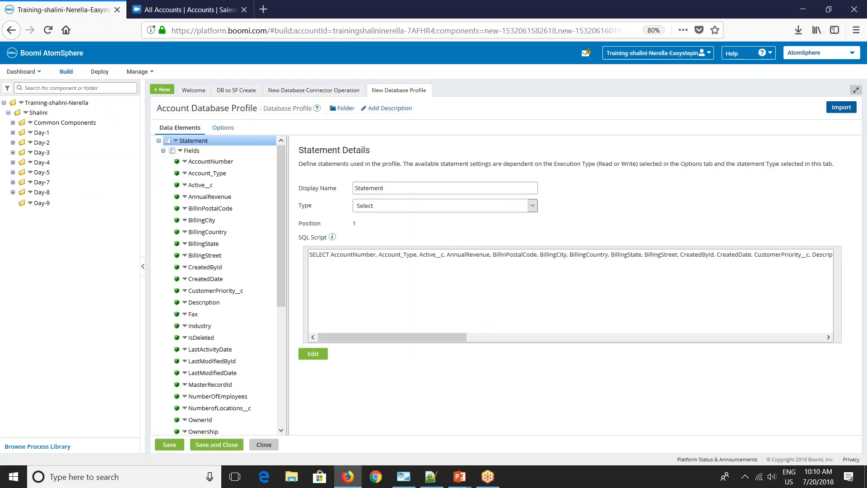
Save and close the account database profile and its operation, and confirm the Database connector shape.
{"action": "left_click", "coordinate": [221, 445]}
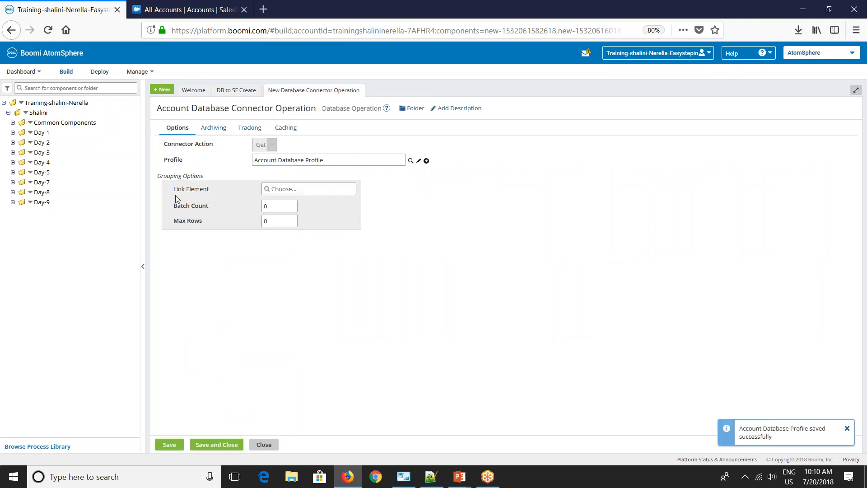
{"action": "left_click", "coordinate": [221, 447]}
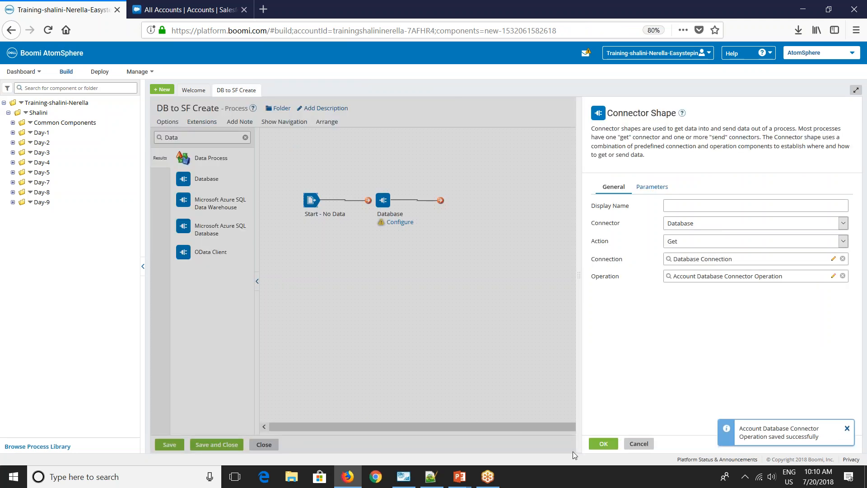
{"action": "left_click", "coordinate": [604, 443]}
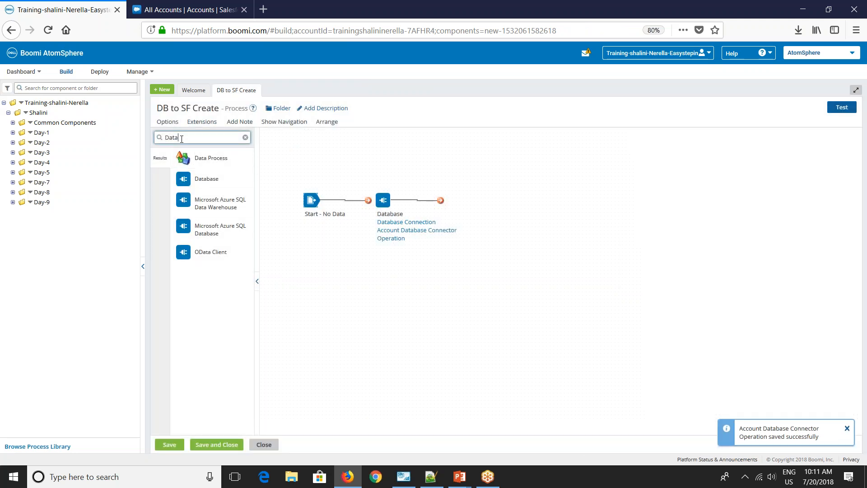
Add a Salesforce connector shape to the process, well beyond the Database shape, and set its action to Send.
{"action": "double_click", "coordinate": [181, 138]}
{"action": "type", "text": "sales"}
{"action": "left_click_drag", "start_coordinate": [199, 158], "coordinate": [591, 202]}
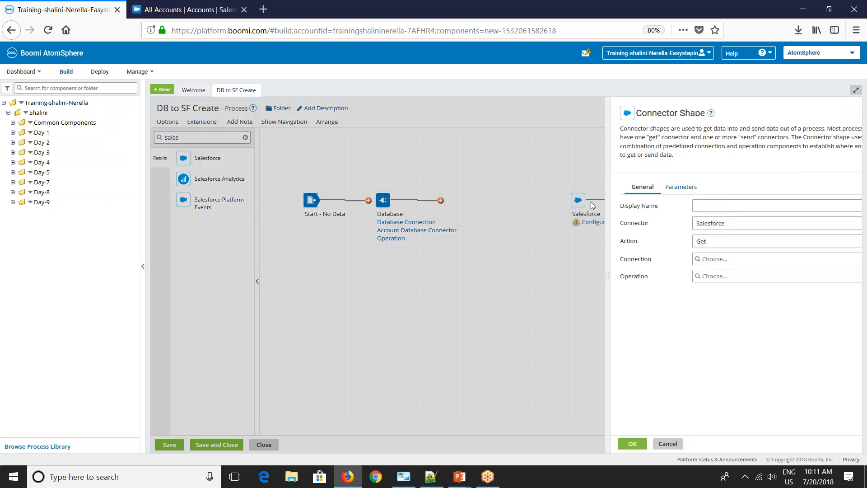
{"action": "left_click", "coordinate": [683, 246]}
{"action": "left_click", "coordinate": [680, 264]}
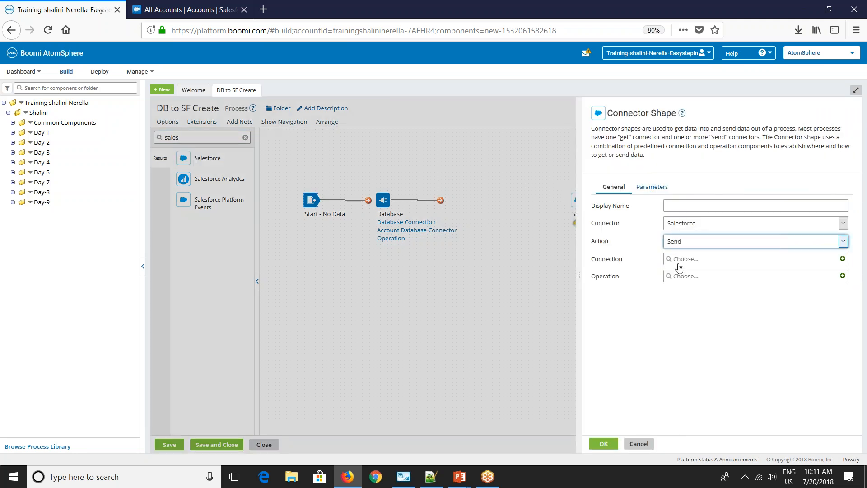
Choose the existing Salesforce Connection as the Salesforce shape's connection.
{"action": "left_click", "coordinate": [679, 261]}
{"action": "left_click", "coordinate": [673, 299]}
{"action": "left_click", "coordinate": [677, 307]}
{"action": "left_click", "coordinate": [698, 319]}
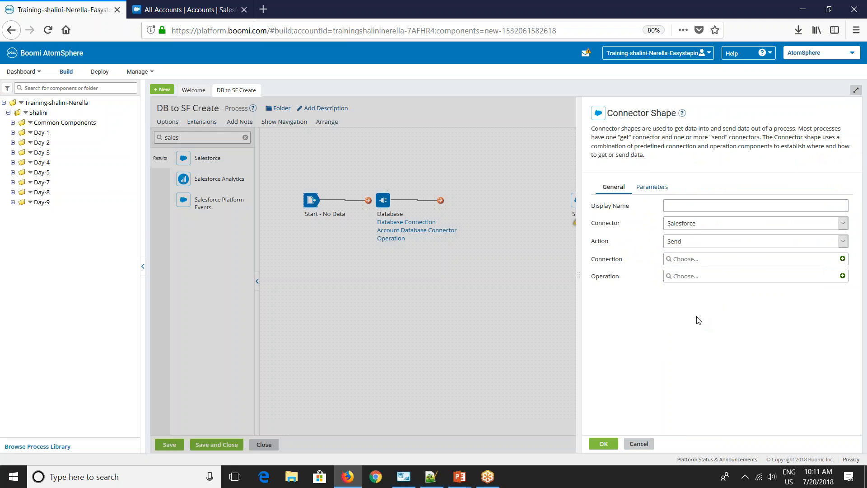
Create a new operation for the Salesforce connector, replacing "New" in its name with "Account".
{"action": "left_click", "coordinate": [843, 276]}
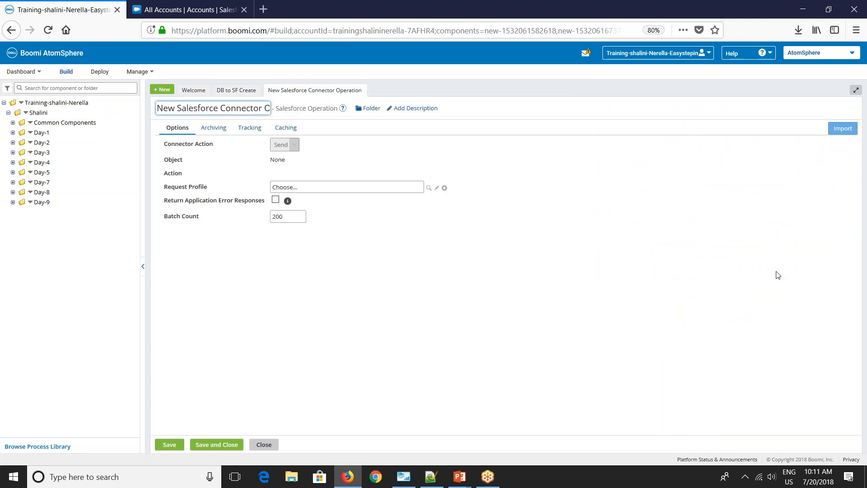
{"action": "left_click_drag", "start_coordinate": [176, 110], "coordinate": [134, 111]}
{"action": "type", "text": "Account"}
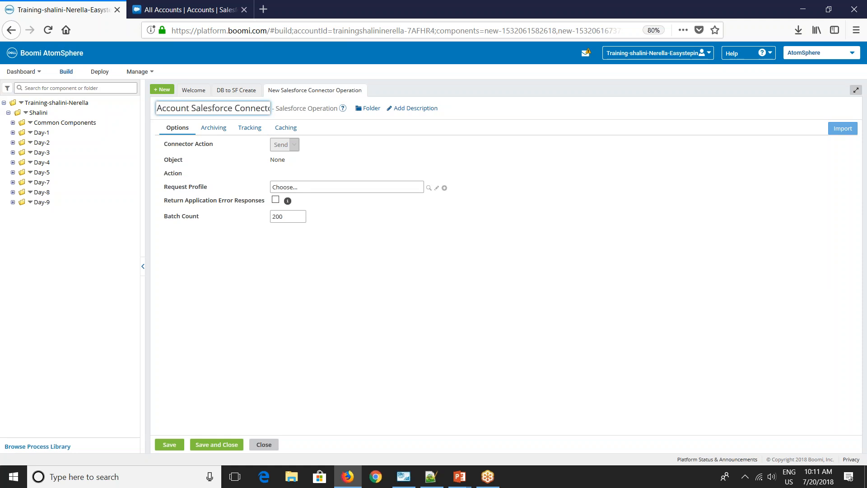
{"action": "left_click", "coordinate": [336, 297]}
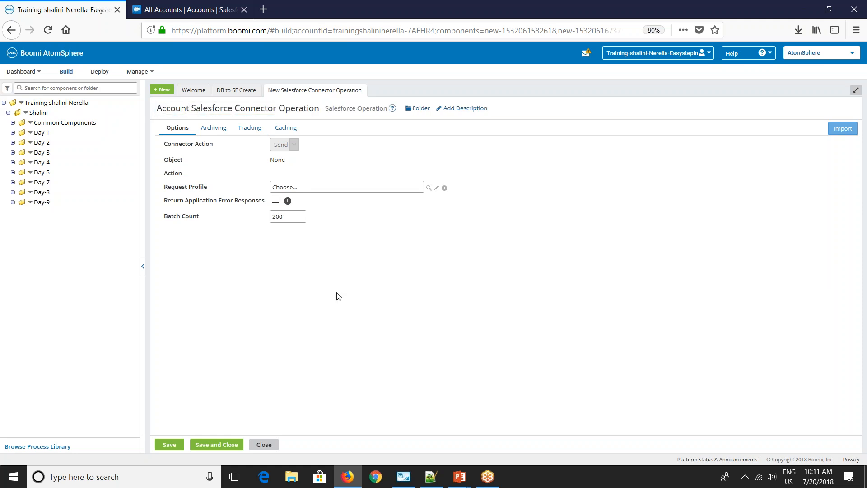
Start the Salesforce import for the operation, using the existing Salesforce Connection as the source.
{"action": "left_click", "coordinate": [843, 128]}
{"action": "left_click", "coordinate": [515, 185]}
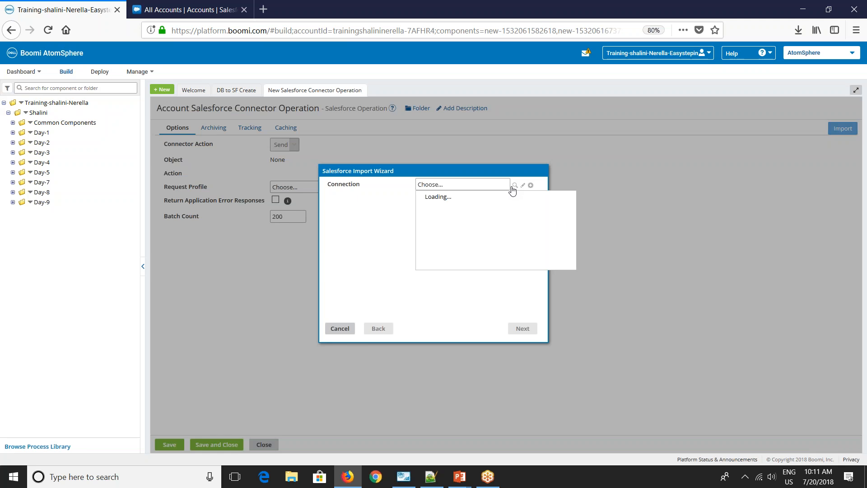
{"action": "left_click", "coordinate": [428, 206]}
{"action": "left_click", "coordinate": [433, 216]}
{"action": "left_click", "coordinate": [457, 227]}
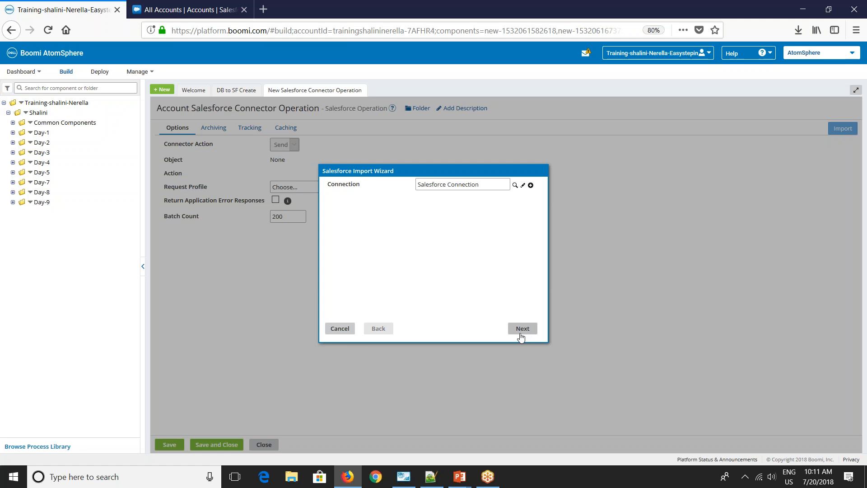
{"action": "left_click", "coordinate": [521, 336]}
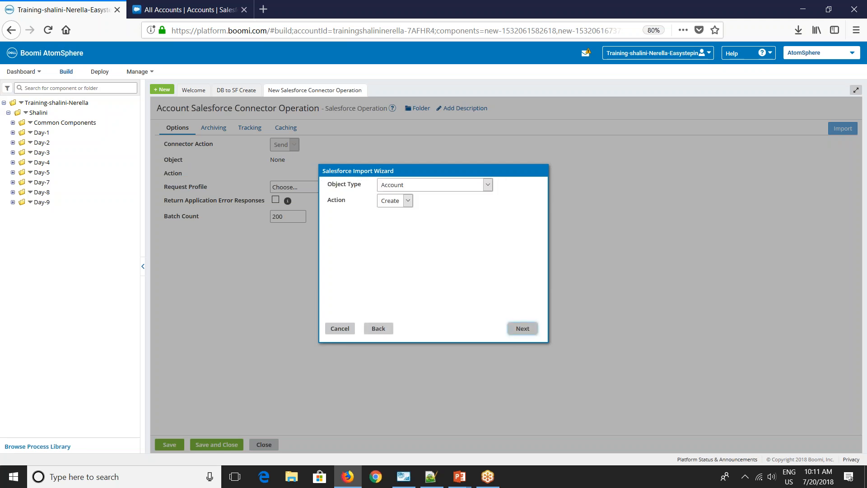
Import the Account object with the Create action, selecting no child objects, and finish the import.
{"action": "left_click", "coordinate": [409, 186]}
{"action": "scroll", "coordinate": [419, 302], "scroll_direction": "down", "scroll_amount": 2}
{"action": "scroll", "coordinate": [419, 303], "scroll_direction": "up", "scroll_amount": 3}
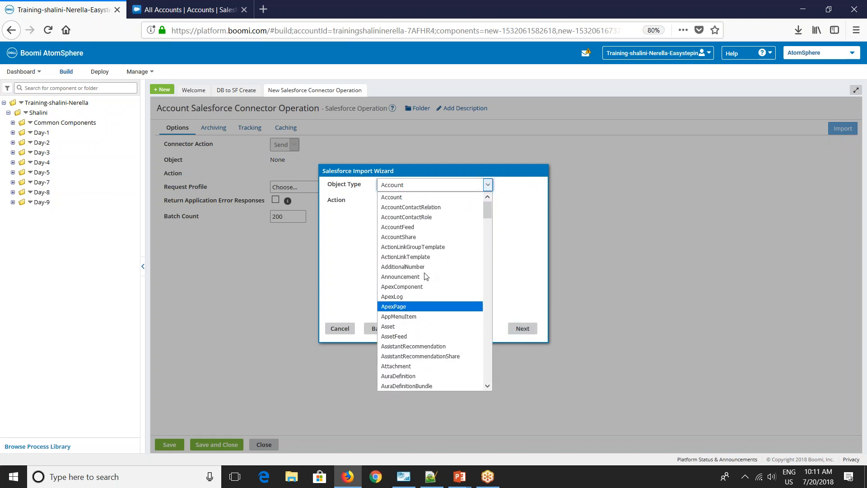
{"action": "left_click", "coordinate": [393, 199]}
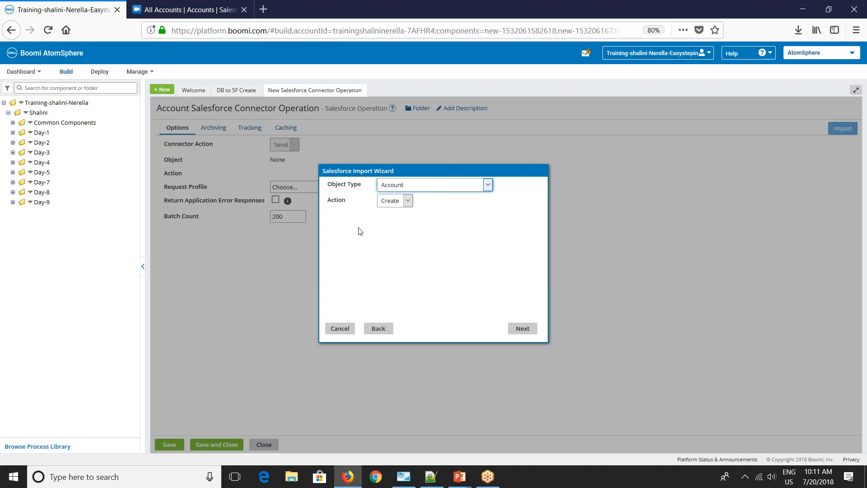
{"action": "left_click", "coordinate": [392, 204]}
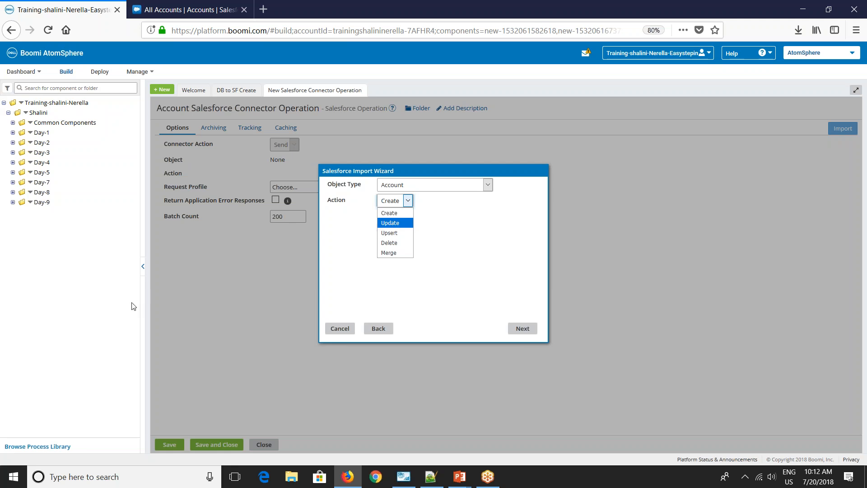
{"action": "left_click", "coordinate": [19, 376]}
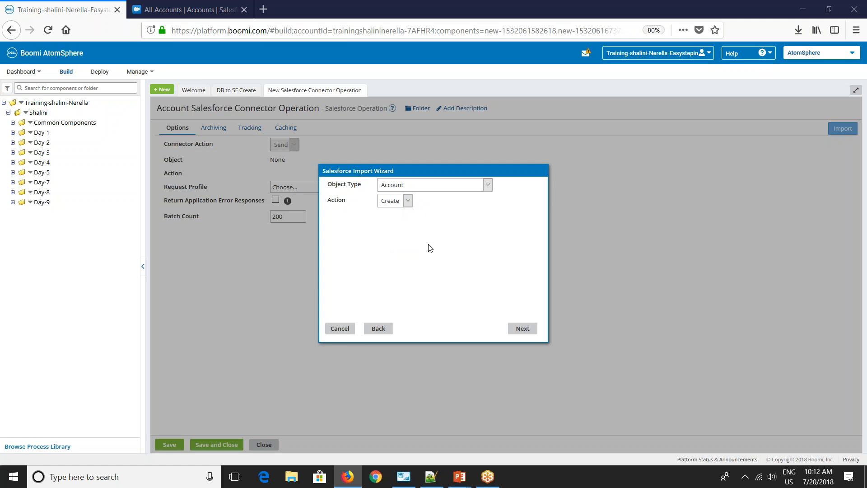
{"action": "left_click", "coordinate": [391, 203]}
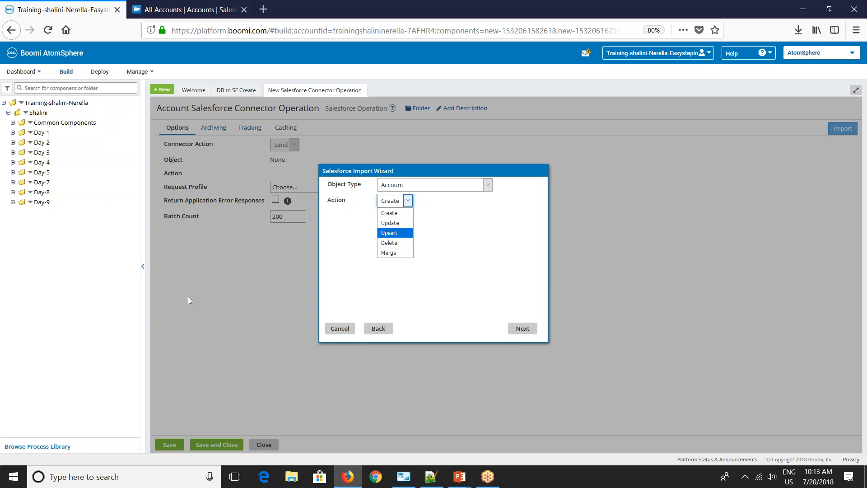
{"action": "left_click", "coordinate": [389, 200]}
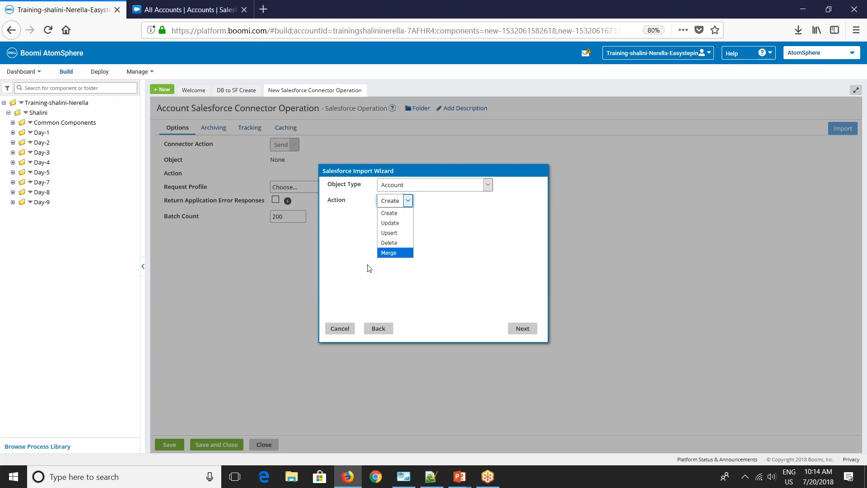
{"action": "left_click", "coordinate": [387, 213]}
{"action": "left_click", "coordinate": [519, 330]}
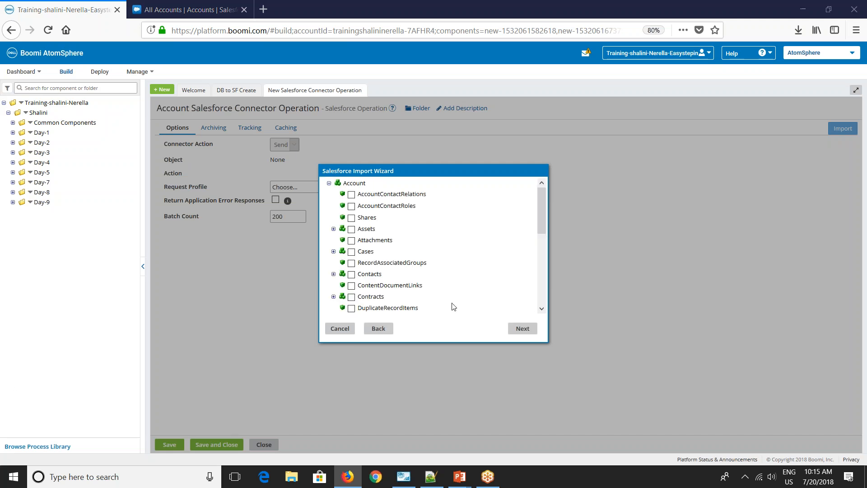
{"action": "left_click", "coordinate": [523, 334]}
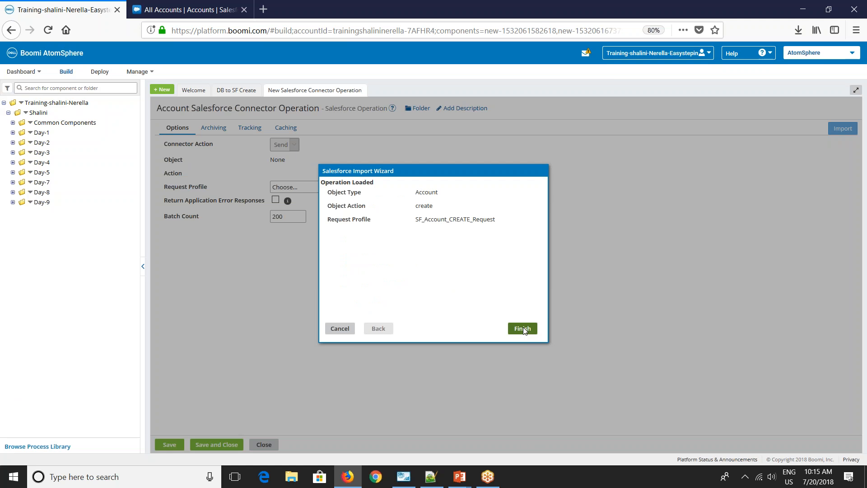
{"action": "left_click", "coordinate": [522, 329]}
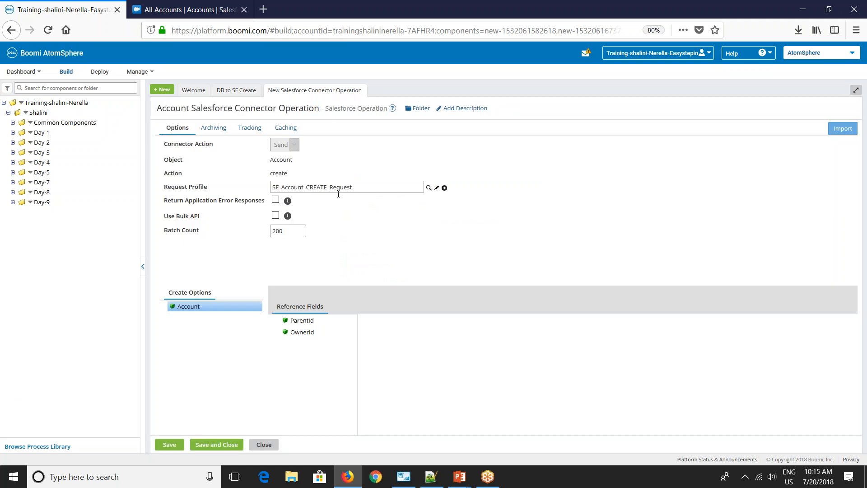
Review the data elements of the SF_Account_CREATE_Request profile and close it without saving.
{"action": "left_click", "coordinate": [437, 188]}
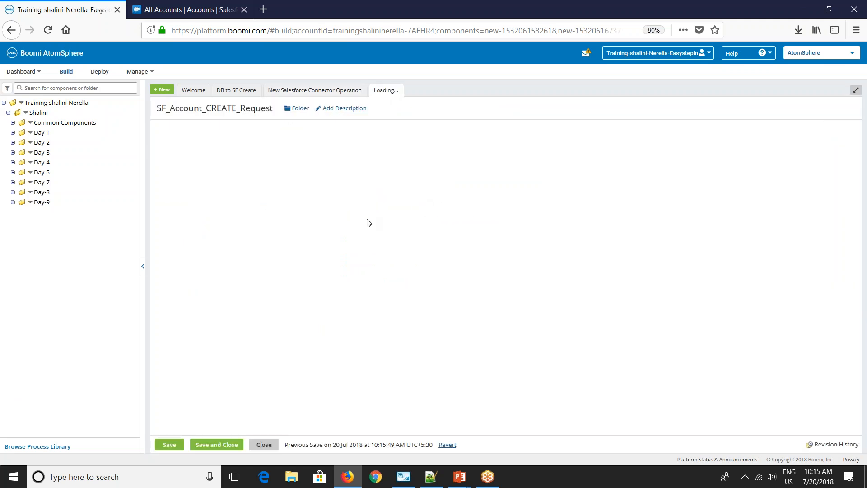
{"action": "scroll", "coordinate": [203, 168], "scroll_direction": "down", "scroll_amount": 3}
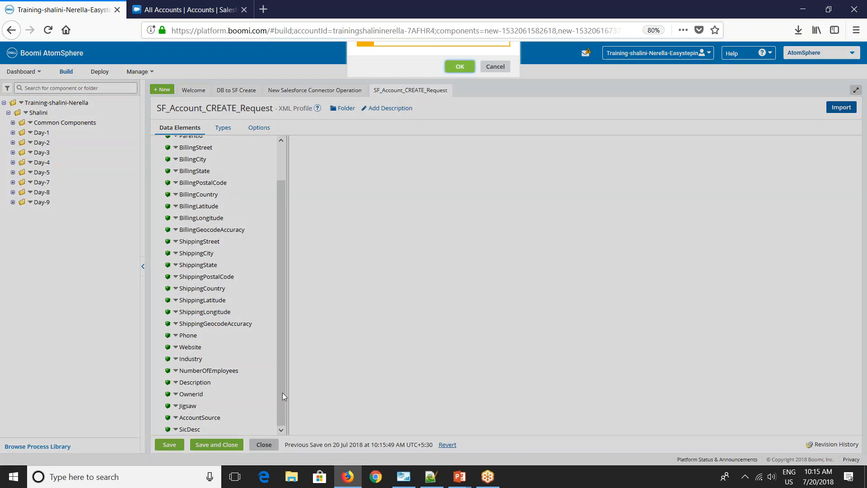
{"action": "left_click", "coordinate": [263, 444]}
{"action": "left_click", "coordinate": [460, 97]}
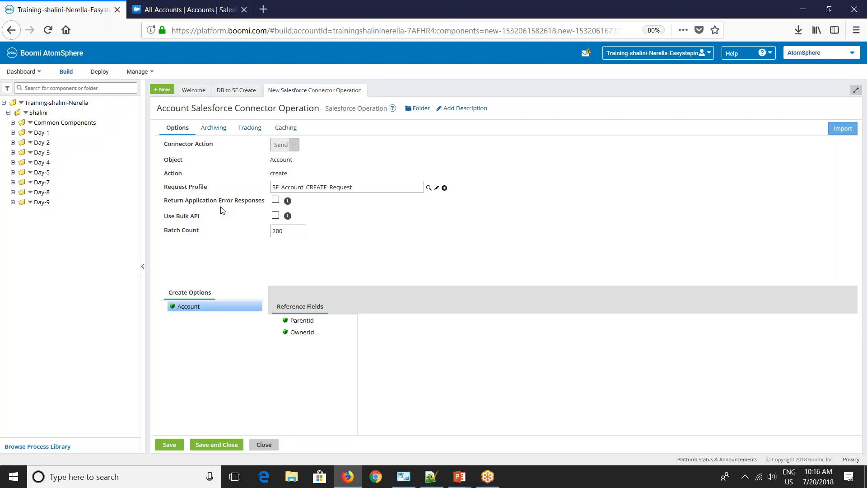
{"action": "left_click", "coordinate": [275, 201]}
{"action": "left_click", "coordinate": [276, 200]}
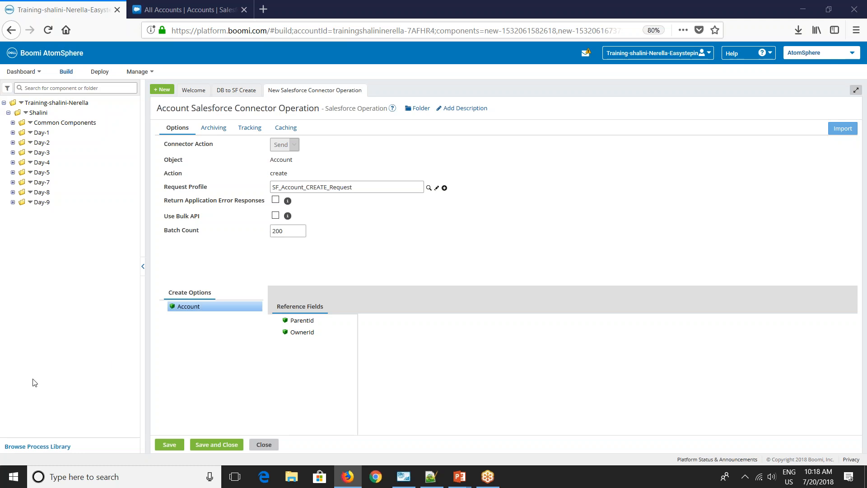
{"action": "left_click", "coordinate": [317, 320]}
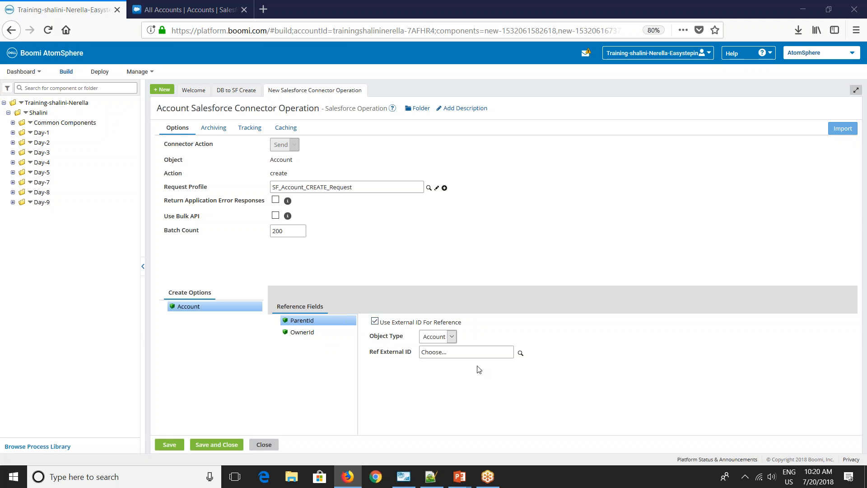
{"action": "left_click", "coordinate": [520, 353]}
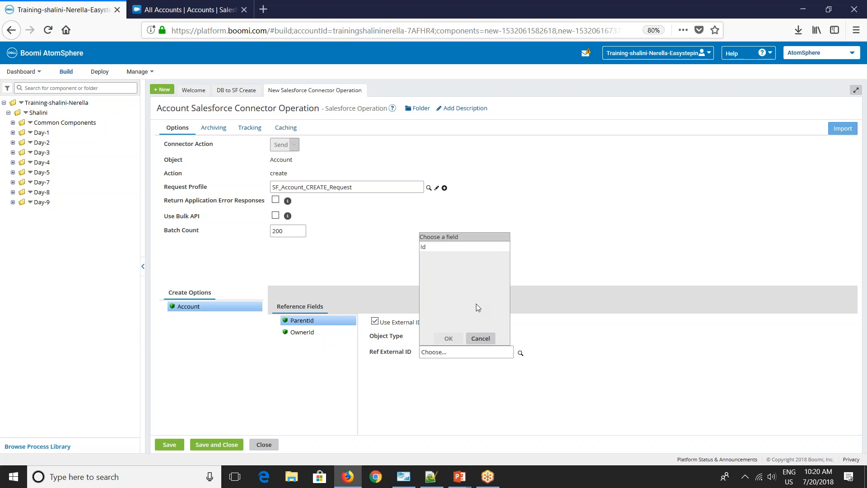
{"action": "left_click", "coordinate": [425, 246]}
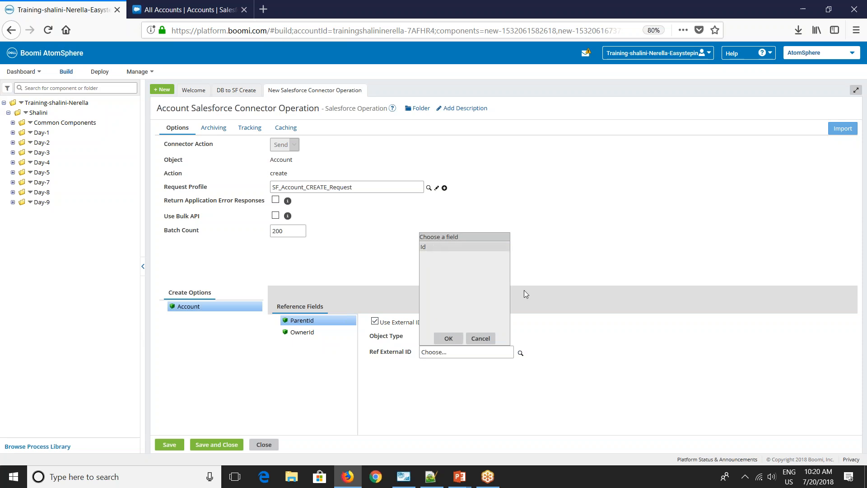
{"action": "left_click", "coordinate": [480, 338]}
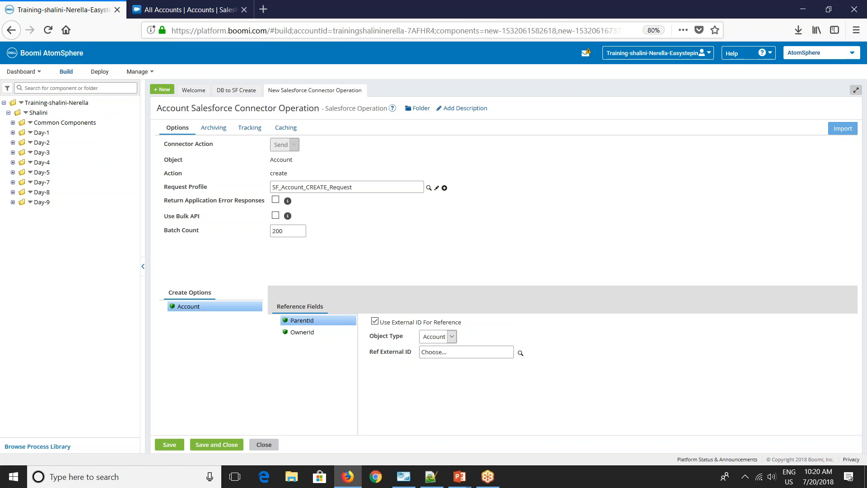
{"action": "left_click", "coordinate": [375, 321]}
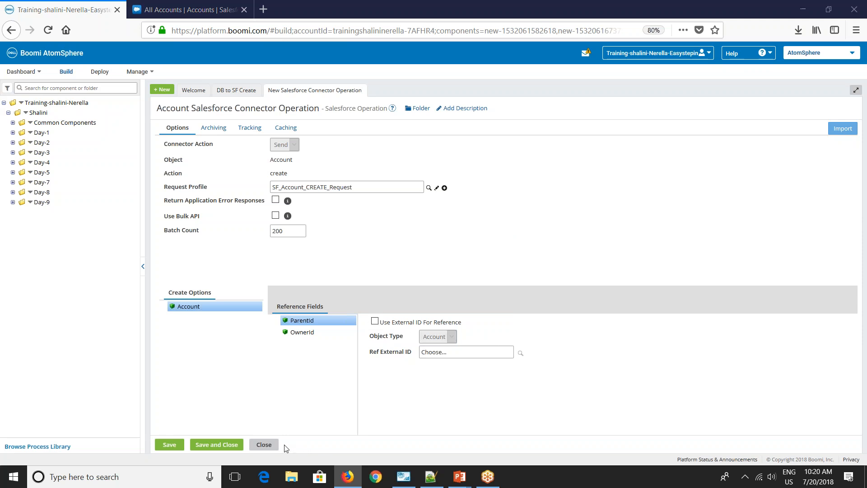
Save and close the Salesforce operation, confirm its connector shape, and connect the Start shape to the Database shape.
{"action": "left_click", "coordinate": [235, 444]}
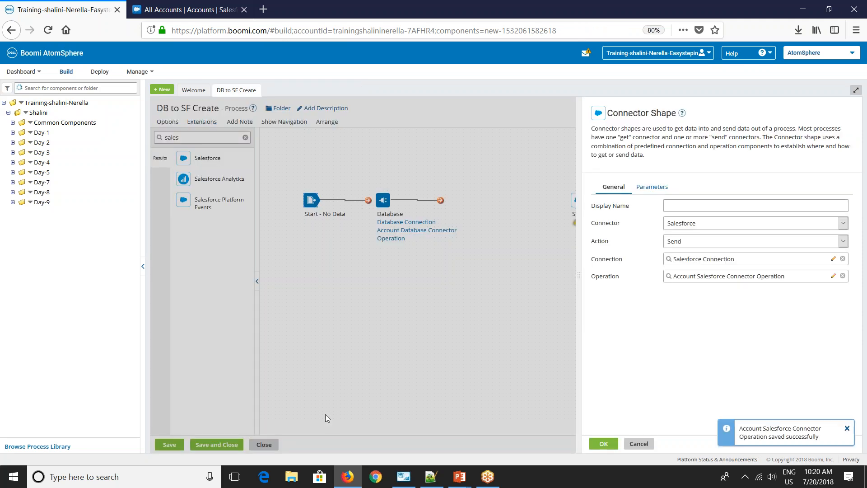
{"action": "left_click", "coordinate": [603, 443]}
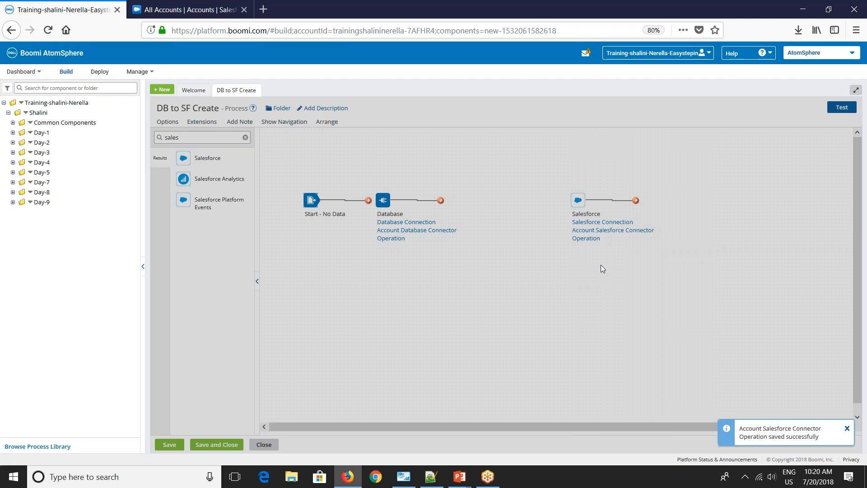
{"action": "left_click_drag", "start_coordinate": [369, 200], "coordinate": [383, 200]}
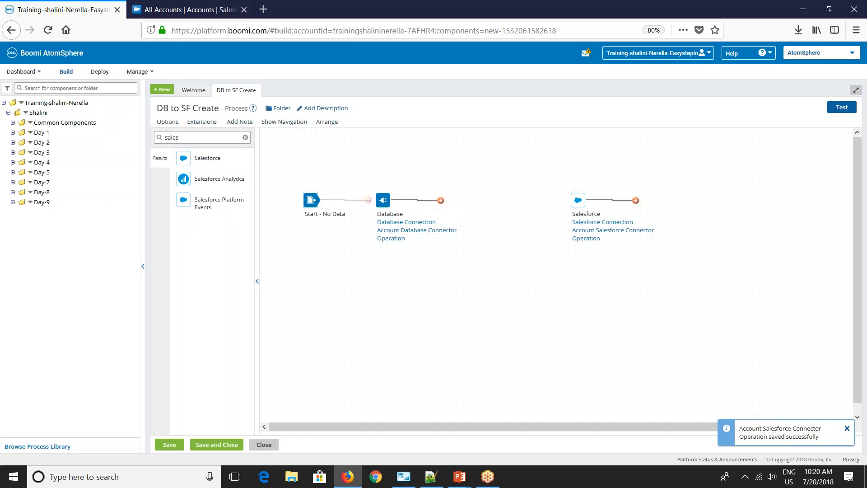
Add a Map shape between the Database and Salesforce shapes and create a new map for it named DB to SF Create Map.
{"action": "double_click", "coordinate": [171, 137]}
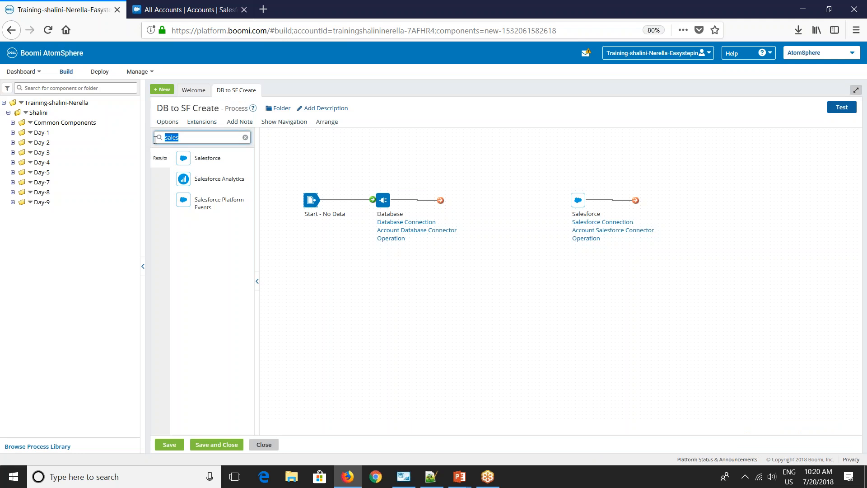
{"action": "type", "text": "map"}
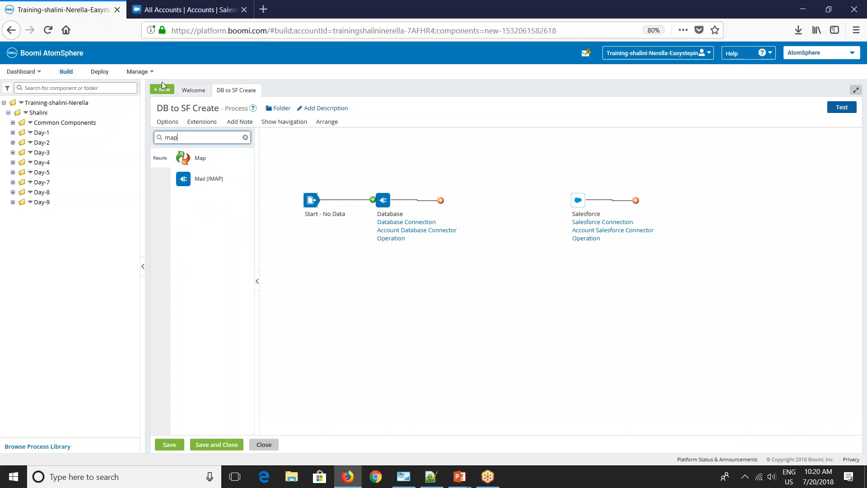
{"action": "left_click_drag", "start_coordinate": [182, 156], "coordinate": [484, 204]}
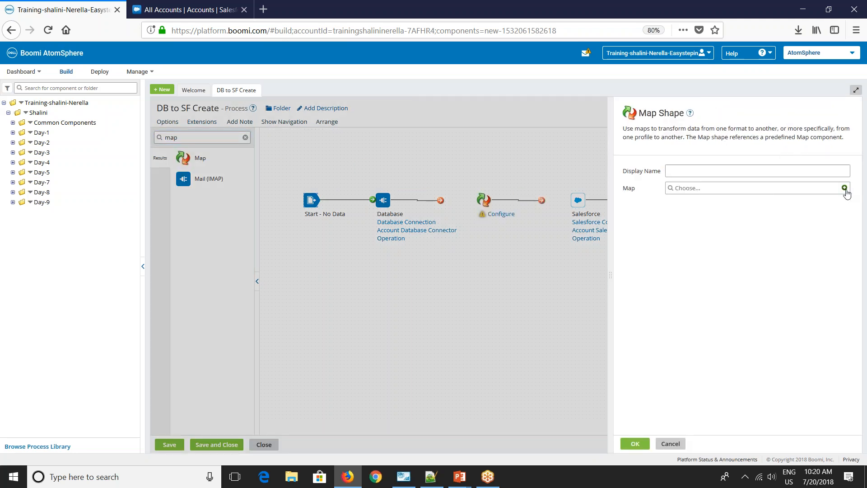
{"action": "left_click", "coordinate": [843, 189]}
{"action": "left_click_drag", "start_coordinate": [173, 107], "coordinate": [156, 108]}
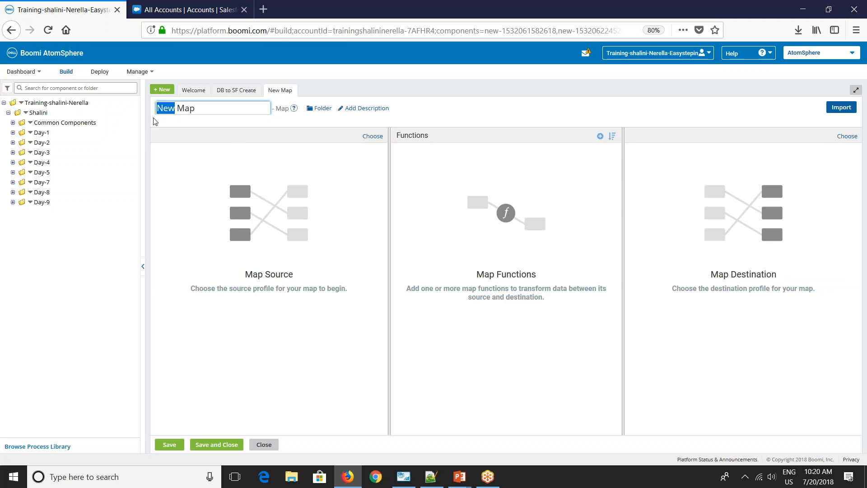
{"action": "type", "text": "DB to SF Create"}
{"action": "left_click", "coordinate": [180, 139]}
Set Account Database Profile from the Day-9 folder as the map's source profile.
{"action": "left_click", "coordinate": [373, 136]}
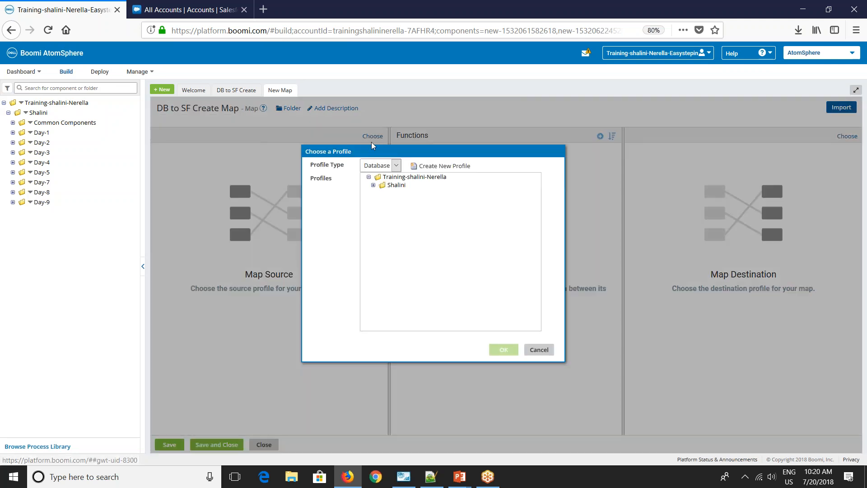
{"action": "left_click", "coordinate": [373, 185]}
{"action": "left_click", "coordinate": [378, 209]}
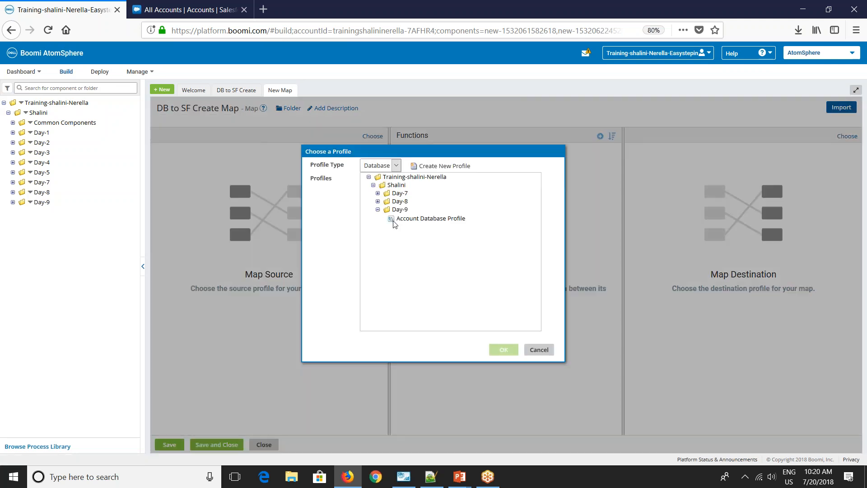
{"action": "left_click", "coordinate": [394, 220]}
{"action": "left_click", "coordinate": [504, 350]}
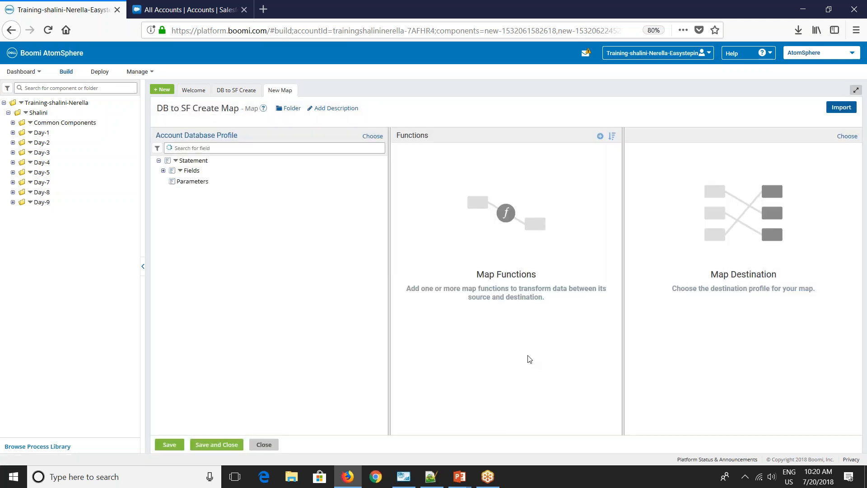
Set SF_Account_CREATE_Request as the map's destination profile.
{"action": "left_click", "coordinate": [847, 136]}
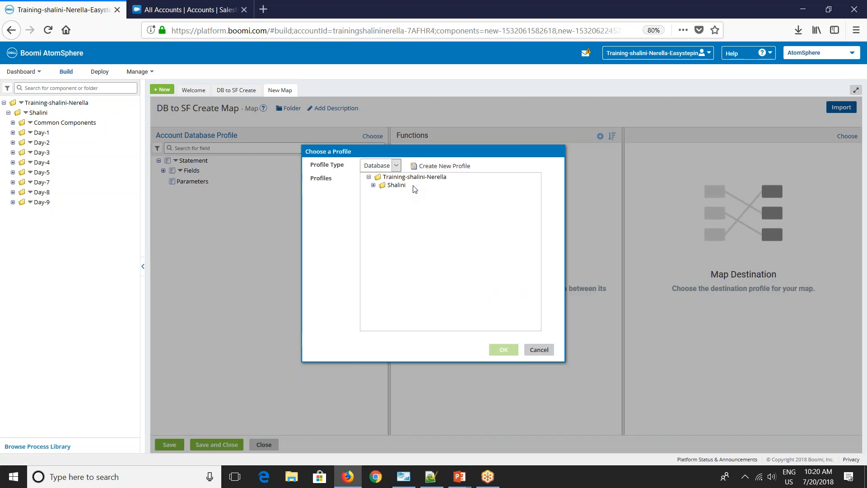
{"action": "left_click", "coordinate": [382, 165]}
{"action": "left_click", "coordinate": [370, 211]}
{"action": "left_click", "coordinate": [373, 185]}
{"action": "left_click", "coordinate": [378, 234]}
{"action": "left_click", "coordinate": [419, 245]}
{"action": "left_click", "coordinate": [504, 350]}
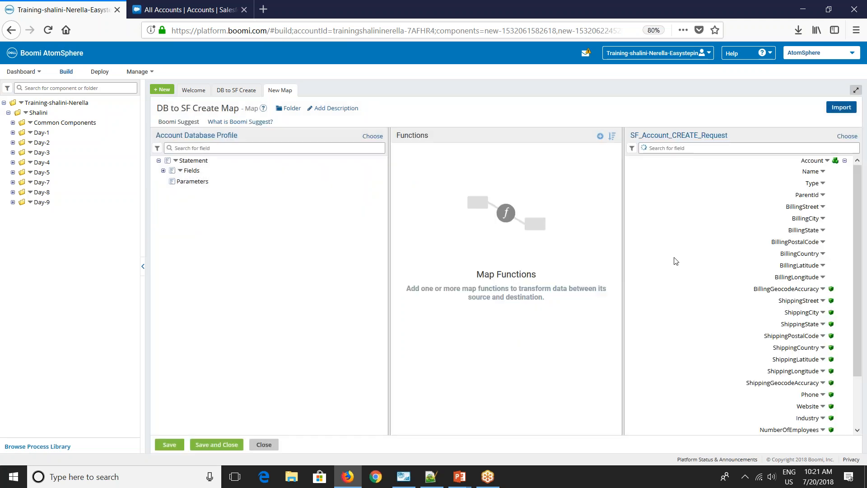
Expand the source fields, apply the Boomi Suggest mappings, and delete the String Concat function from the map.
{"action": "left_click", "coordinate": [163, 171]}
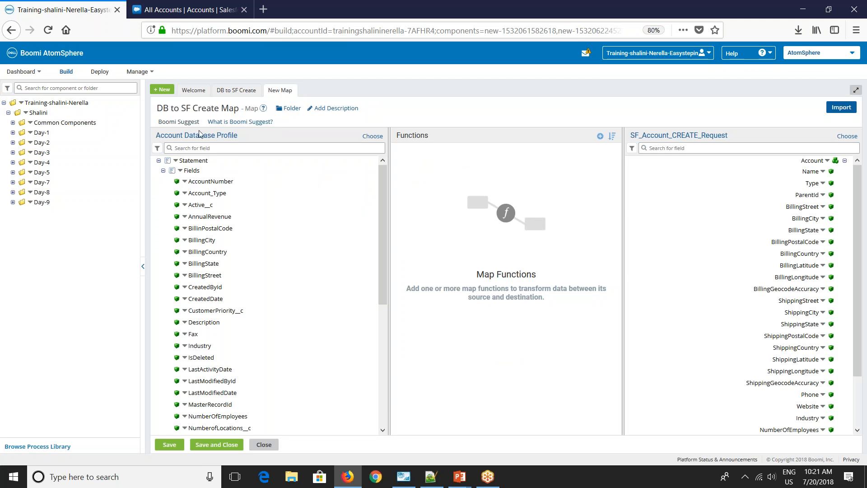
{"action": "left_click", "coordinate": [185, 122]}
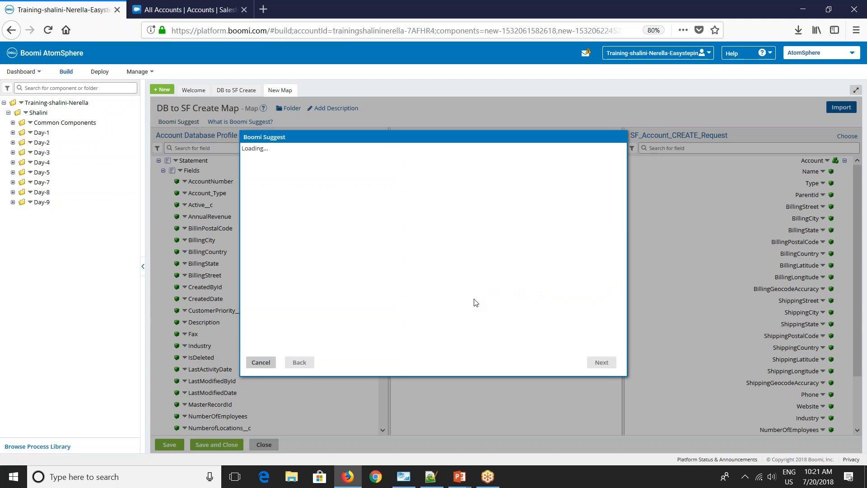
{"action": "left_click", "coordinate": [604, 364]}
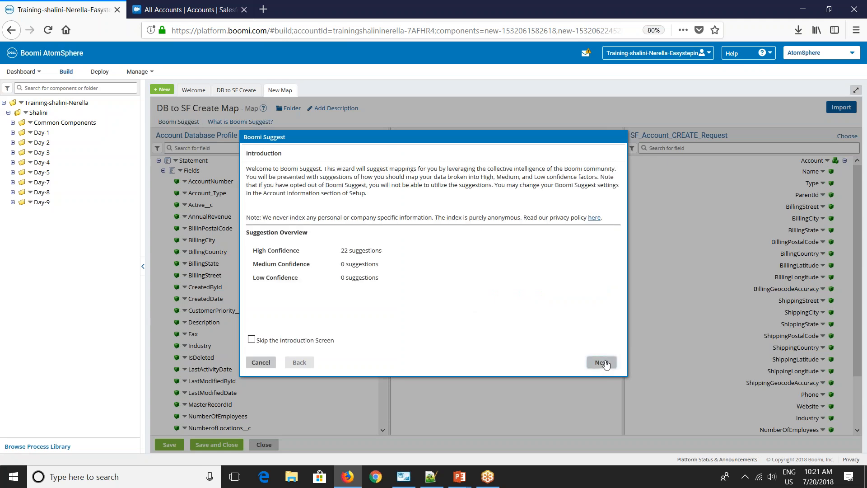
{"action": "left_click", "coordinate": [604, 364]}
{"action": "left_click", "coordinate": [605, 364]}
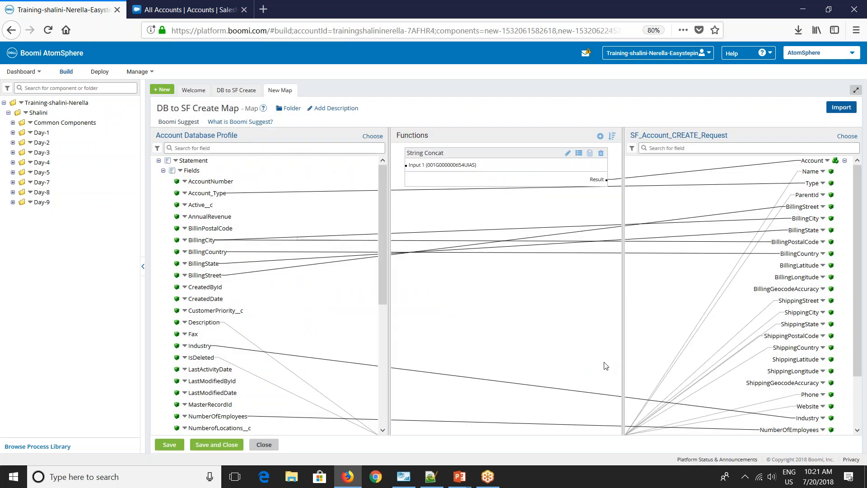
{"action": "left_click", "coordinate": [601, 153]}
{"action": "left_click", "coordinate": [459, 96]}
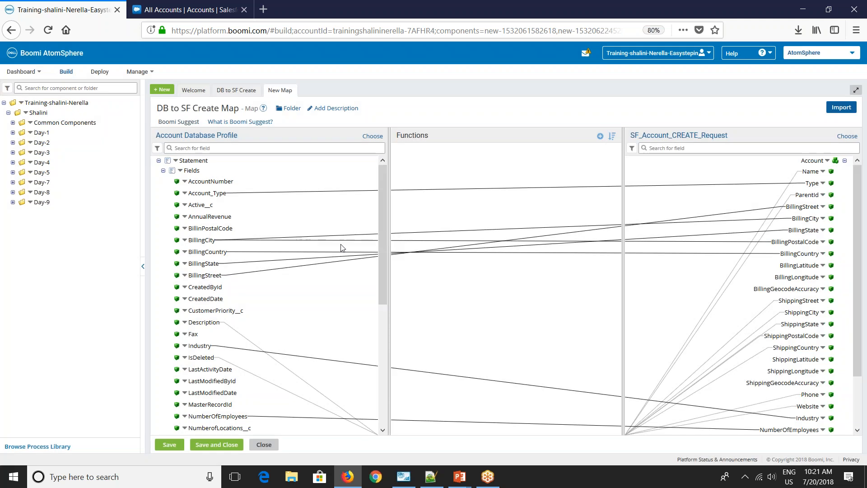
Review the suggested field mappings, save and close the map, and confirm the Map shape.
{"action": "scroll", "coordinate": [707, 284], "scroll_direction": "down", "scroll_amount": 2}
{"action": "scroll", "coordinate": [707, 284], "scroll_direction": "up", "scroll_amount": 2}
{"action": "scroll", "coordinate": [698, 297], "scroll_direction": "down", "scroll_amount": 1}
{"action": "scroll", "coordinate": [699, 296], "scroll_direction": "down", "scroll_amount": 2}
{"action": "scroll", "coordinate": [363, 253], "scroll_direction": "down", "scroll_amount": 10}
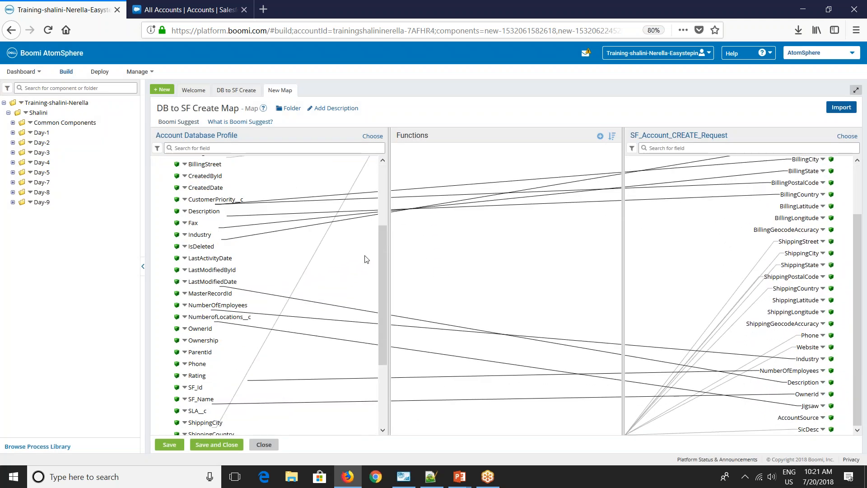
{"action": "scroll", "coordinate": [790, 291], "scroll_direction": "up", "scroll_amount": 3}
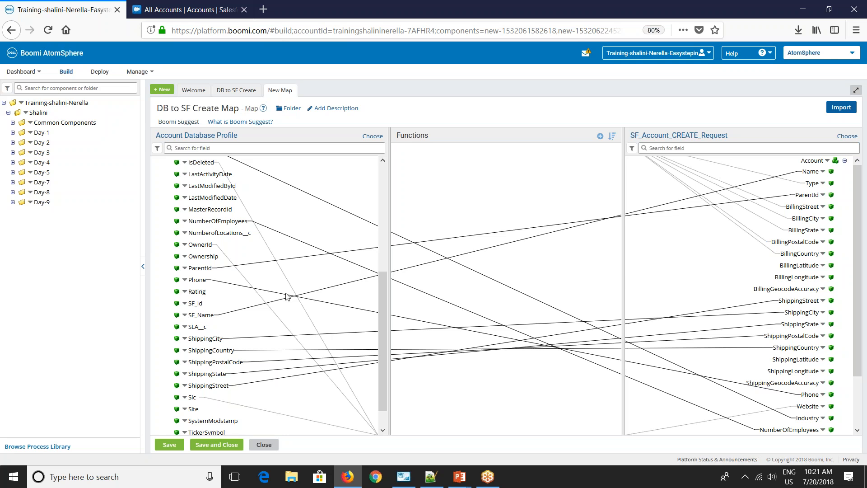
{"action": "scroll", "coordinate": [290, 296], "scroll_direction": "up", "scroll_amount": 6}
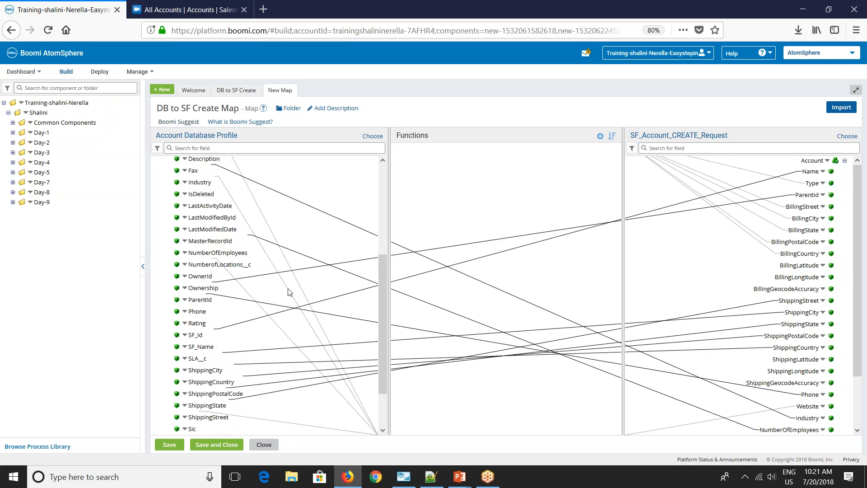
{"action": "left_click", "coordinate": [206, 445]}
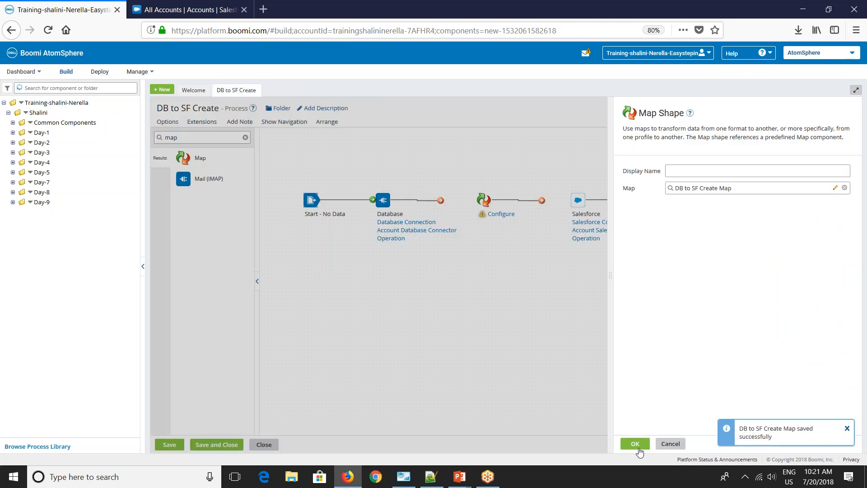
{"action": "left_click", "coordinate": [636, 443]}
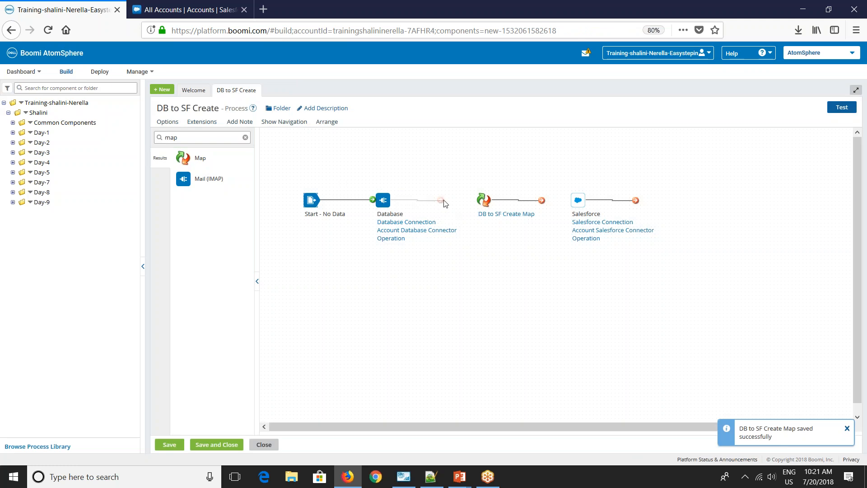
Connect the Database shape to the Map and the Map to Salesforce, and end the flow with a Stop shape after Salesforce.
{"action": "left_click_drag", "start_coordinate": [444, 203], "coordinate": [480, 201]}
{"action": "left_click_drag", "start_coordinate": [542, 200], "coordinate": [568, 203]}
{"action": "left_click_drag", "start_coordinate": [182, 138], "coordinate": [108, 142]}
{"action": "type", "text": "st"}
{"action": "left_click_drag", "start_coordinate": [183, 158], "coordinate": [680, 206]}
{"action": "left_click", "coordinate": [630, 444]}
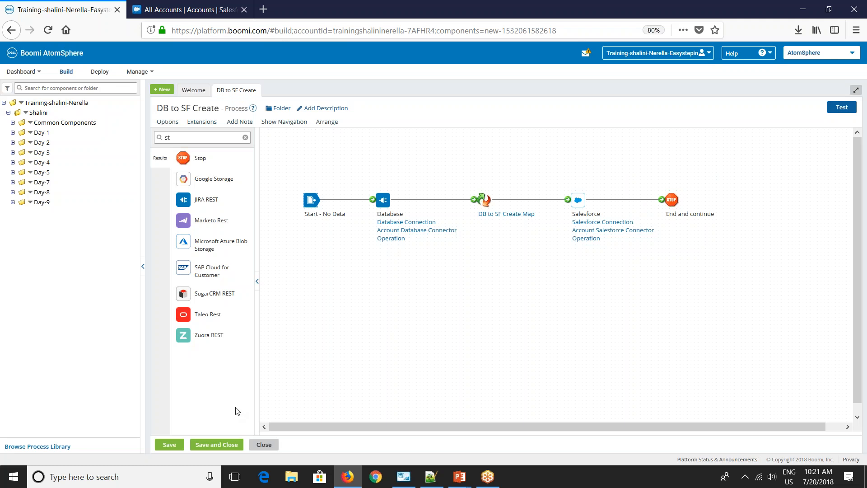
Save the DB to SF Create process and run a test of it on the DEV atom.
{"action": "left_click", "coordinate": [171, 444]}
{"action": "left_click", "coordinate": [847, 107]}
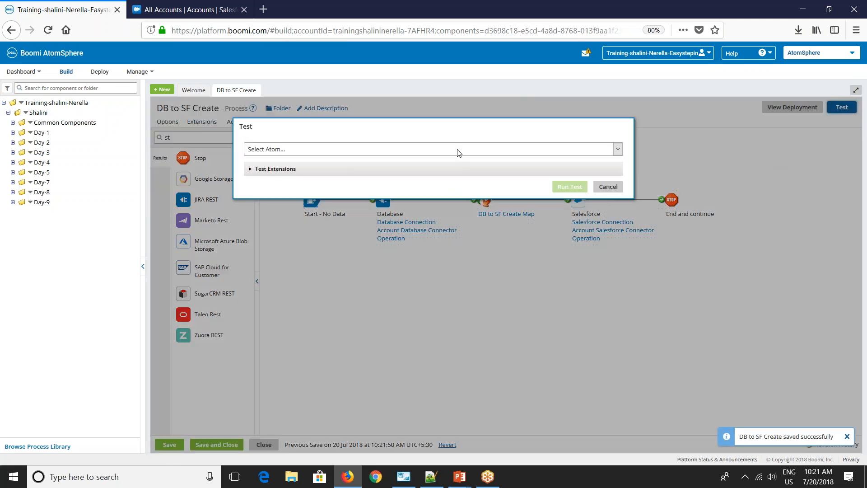
{"action": "left_click", "coordinate": [458, 152]}
{"action": "left_click", "coordinate": [348, 206]}
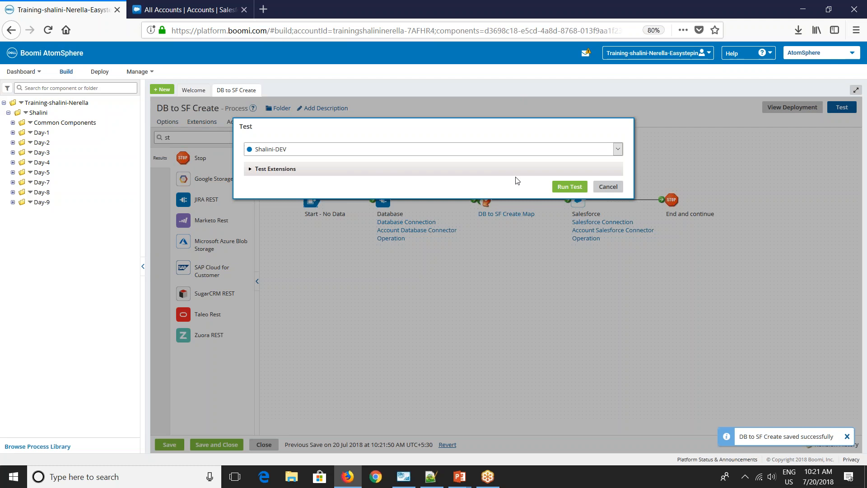
{"action": "left_click", "coordinate": [559, 189]}
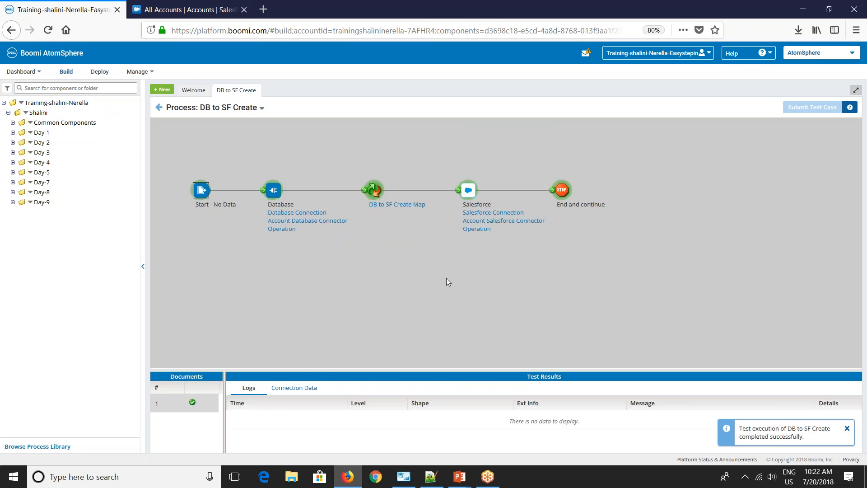
Switch to Salesforce and reload the accounts using the All Accounts list view.
{"action": "left_click", "coordinate": [190, 9]}
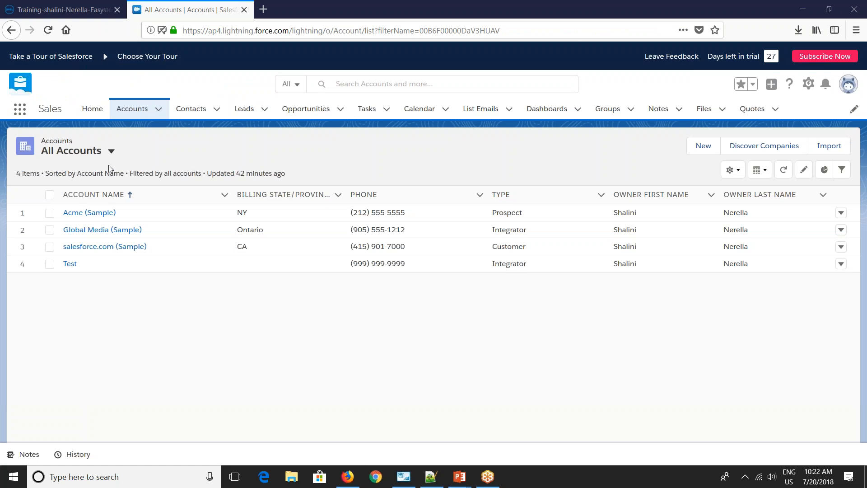
{"action": "left_click", "coordinate": [141, 110]}
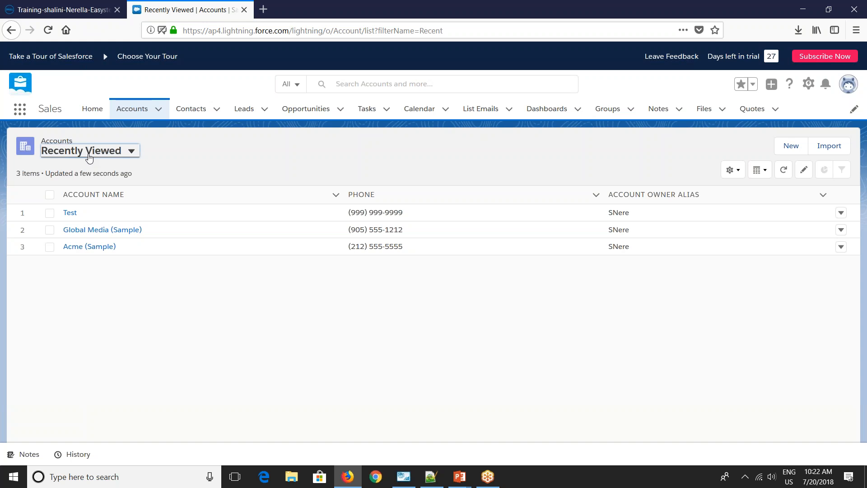
{"action": "left_click", "coordinate": [89, 155]}
{"action": "left_click", "coordinate": [84, 191]}
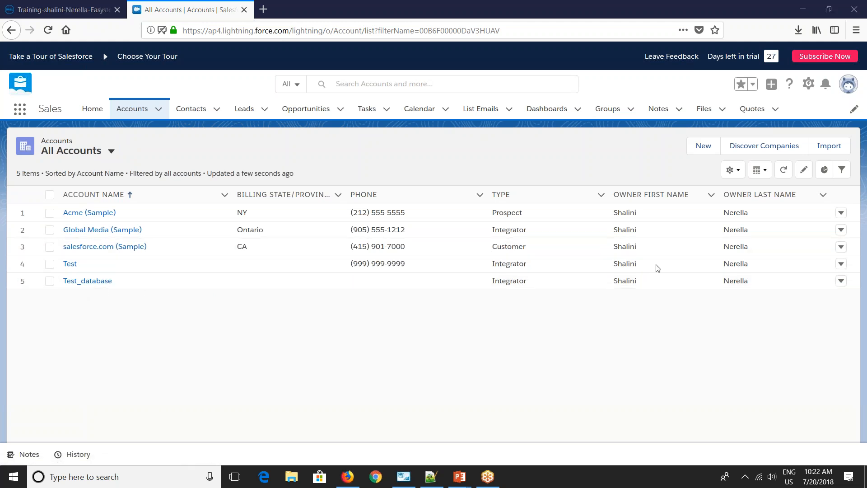
Open the Test_database account and examine its related lists and field details.
{"action": "left_click", "coordinate": [82, 281]}
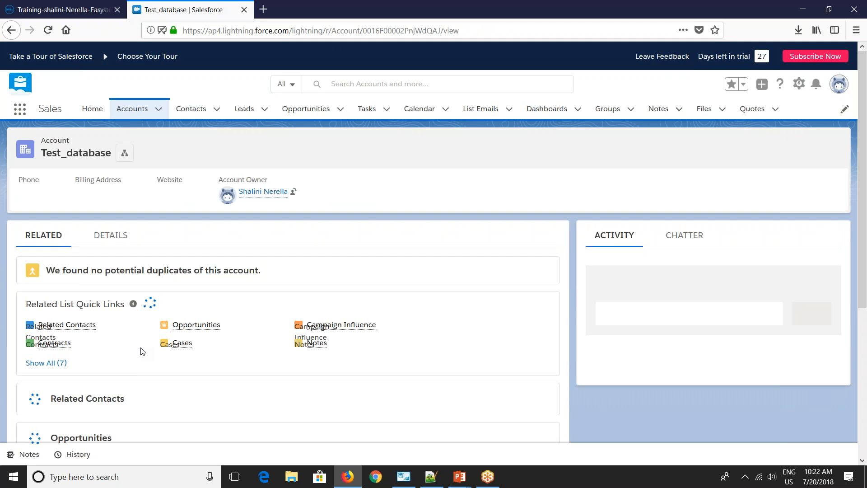
{"action": "scroll", "coordinate": [143, 356], "scroll_direction": "down", "scroll_amount": 1}
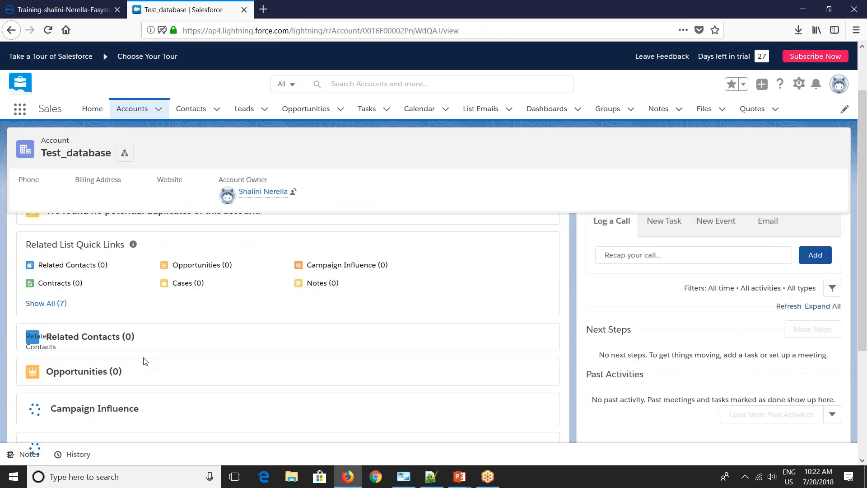
{"action": "scroll", "coordinate": [148, 362], "scroll_direction": "down", "scroll_amount": 1}
{"action": "scroll", "coordinate": [152, 366], "scroll_direction": "down", "scroll_amount": 2}
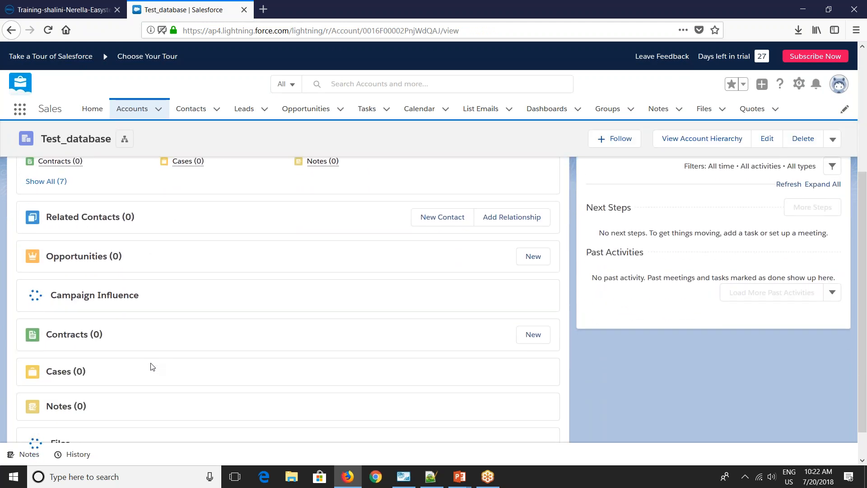
{"action": "scroll", "coordinate": [157, 377], "scroll_direction": "up", "scroll_amount": 5}
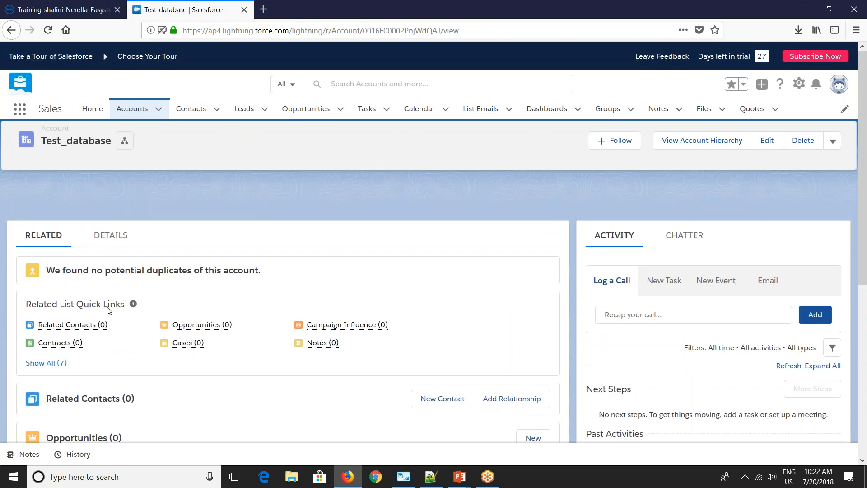
{"action": "left_click", "coordinate": [110, 235]}
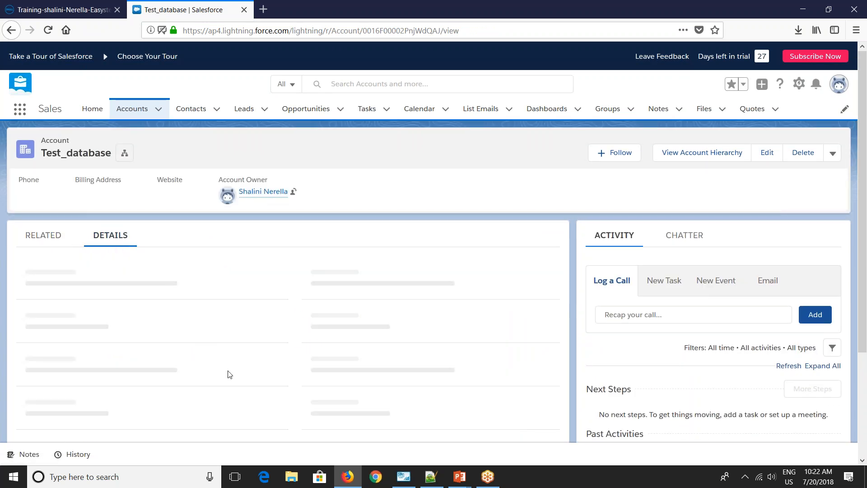
{"action": "scroll", "coordinate": [229, 377], "scroll_direction": "down", "scroll_amount": 1}
{"action": "scroll", "coordinate": [56, 320], "scroll_direction": "up", "scroll_amount": 1}
{"action": "scroll", "coordinate": [176, 353], "scroll_direction": "down", "scroll_amount": 1}
{"action": "scroll", "coordinate": [177, 355], "scroll_direction": "down", "scroll_amount": 6}
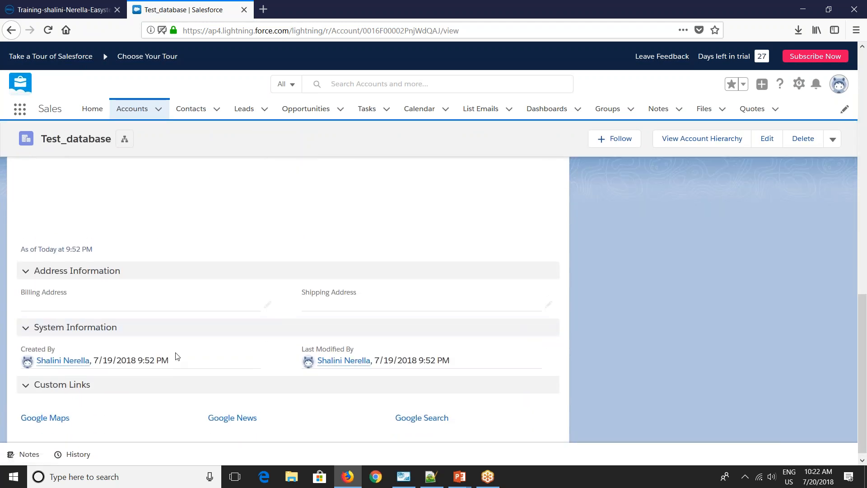
{"action": "scroll", "coordinate": [176, 355], "scroll_direction": "up", "scroll_amount": 8}
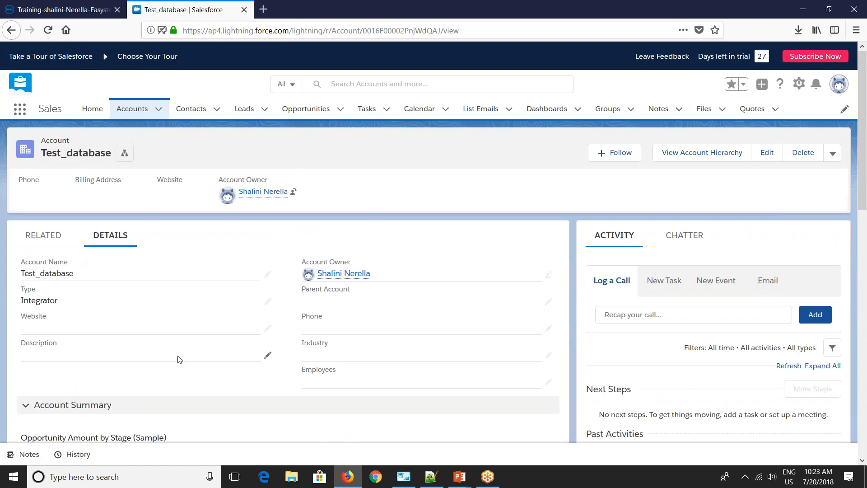
Switch back to Boomi and return from the test results to the process canvas.
{"action": "left_click", "coordinate": [74, 14]}
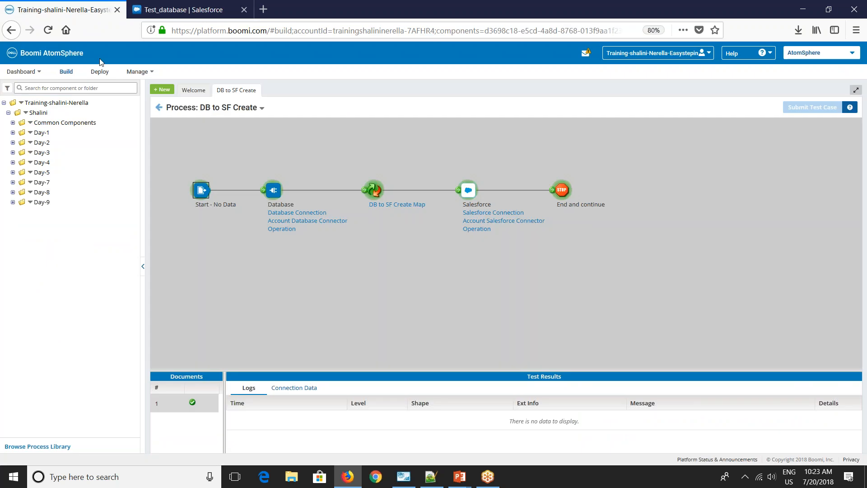
{"action": "left_click", "coordinate": [159, 109]}
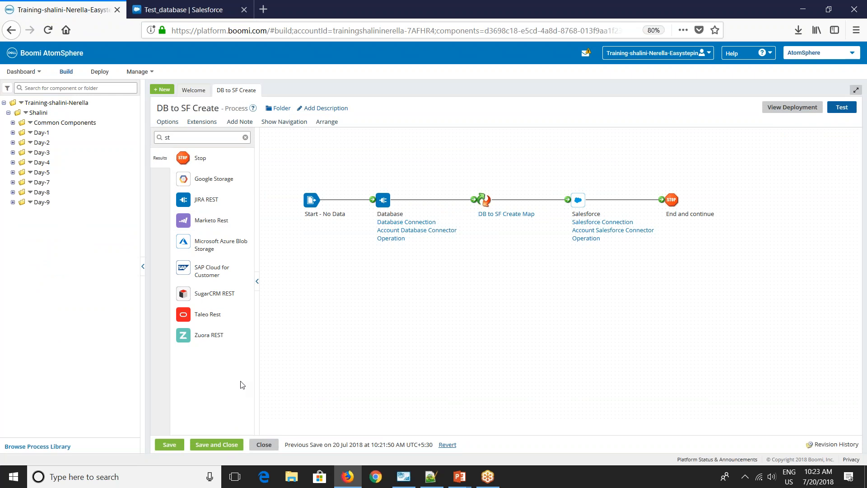
Open the SF to DB Insert/Update process from the Day-8 folder and run a test of it on the DEV atom.
{"action": "left_click", "coordinate": [13, 192]}
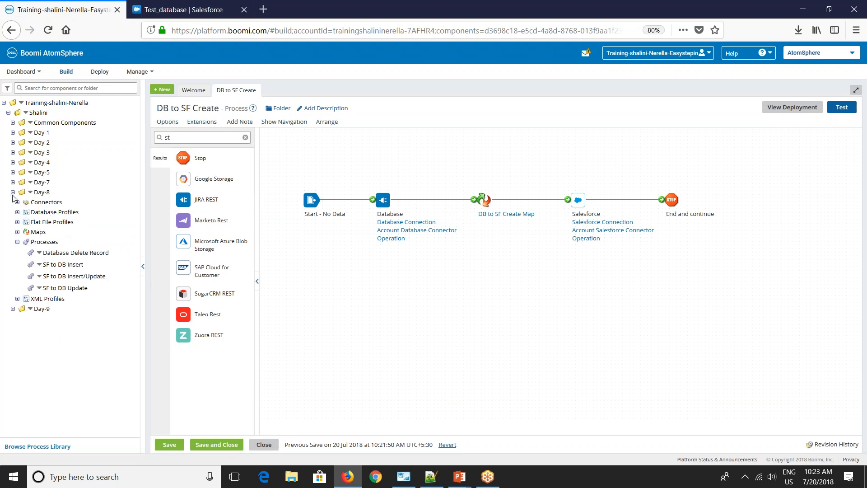
{"action": "left_click", "coordinate": [78, 277]}
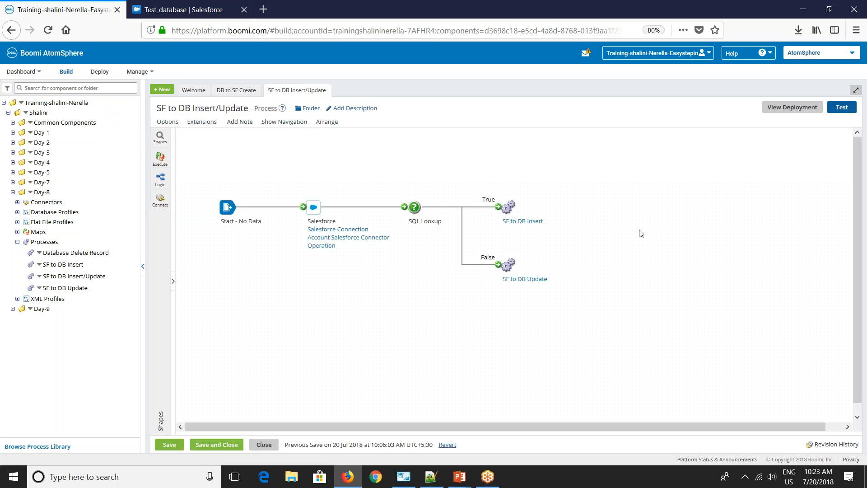
{"action": "left_click", "coordinate": [843, 108]}
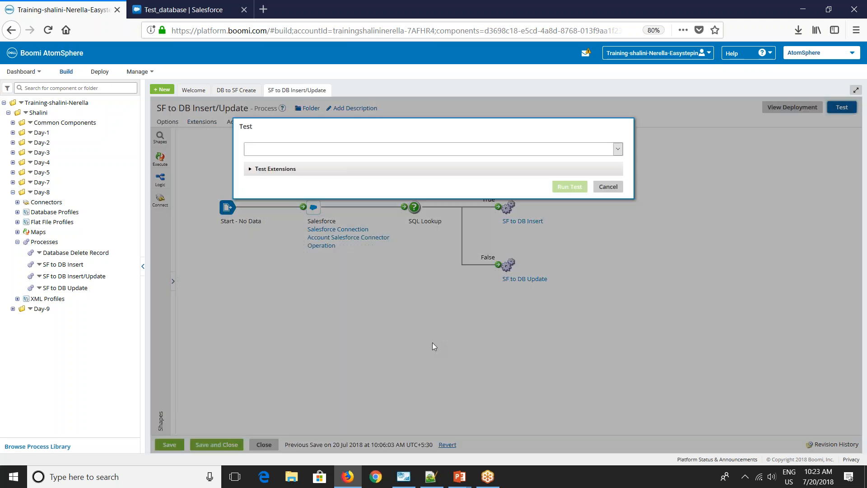
{"action": "left_click", "coordinate": [531, 151]}
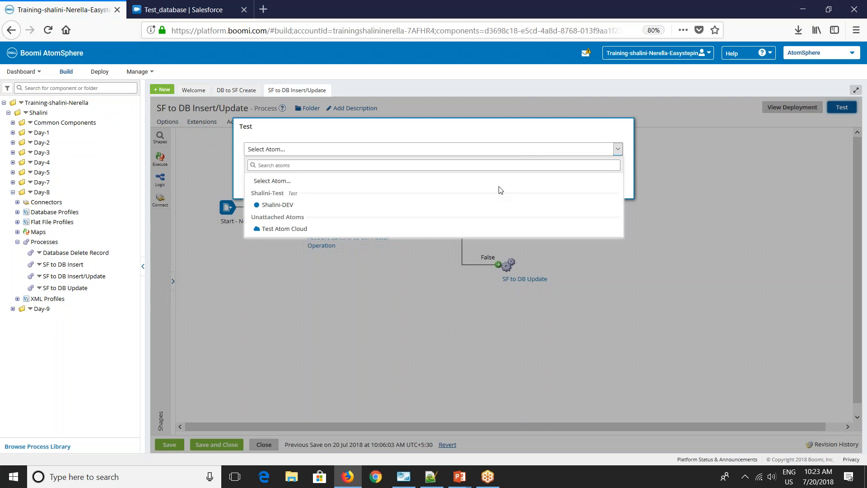
{"action": "left_click", "coordinate": [424, 206]}
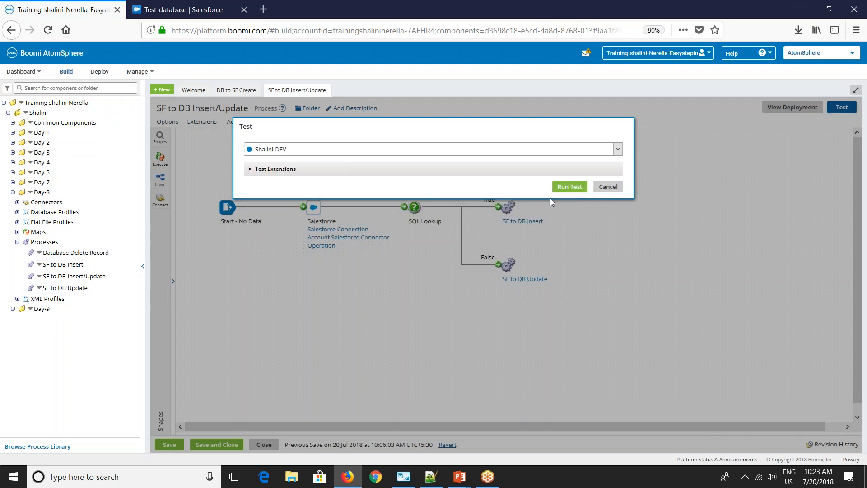
{"action": "left_click", "coordinate": [570, 188]}
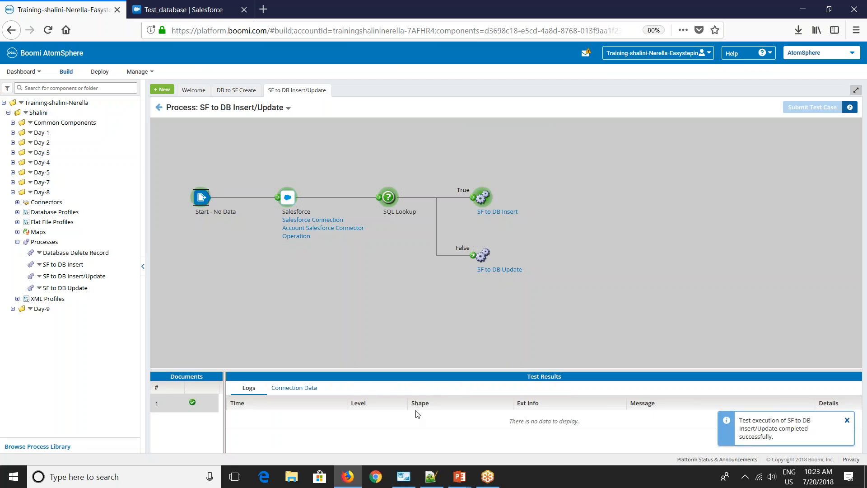
Switch to MySQL Workbench, rerun the SF_Account select query and examine the SF_Id of the first Test_database row.
{"action": "left_click", "coordinate": [403, 485]}
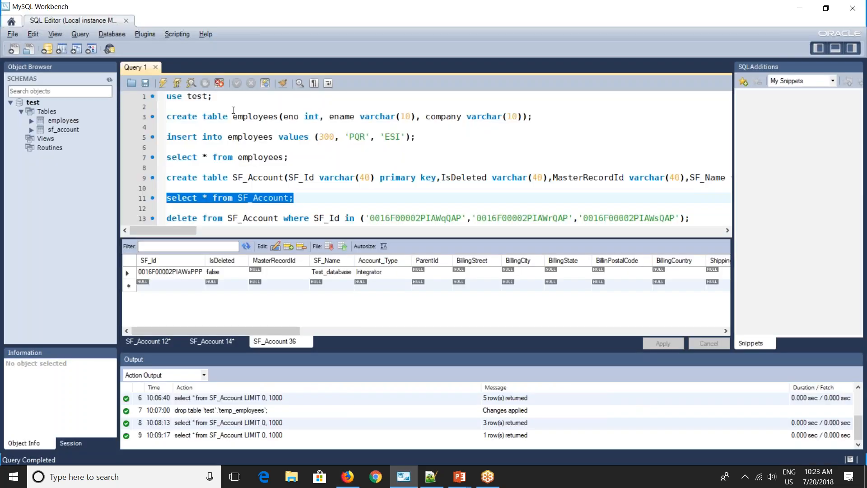
{"action": "left_click", "coordinate": [160, 83]}
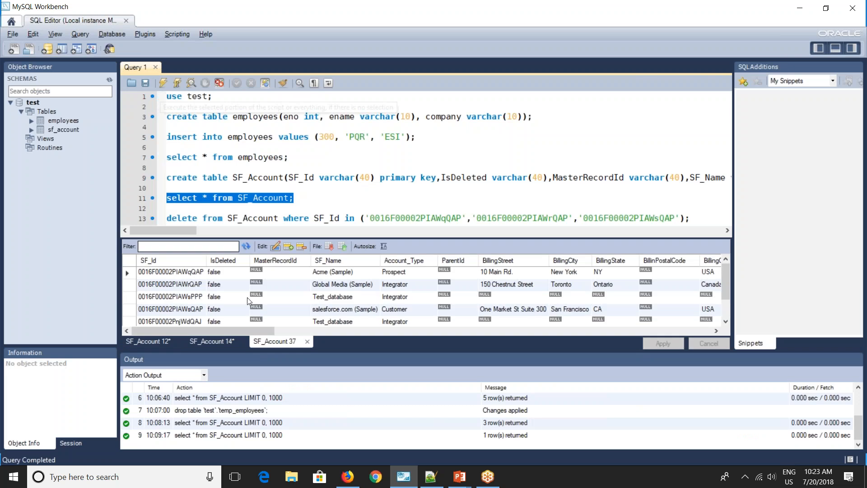
{"action": "left_click", "coordinate": [187, 297]}
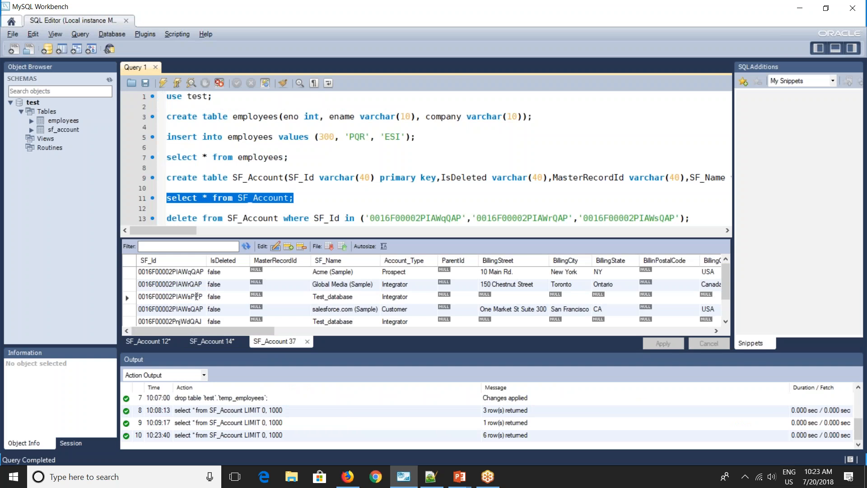
{"action": "left_click_drag", "start_coordinate": [203, 296], "coordinate": [137, 288]}
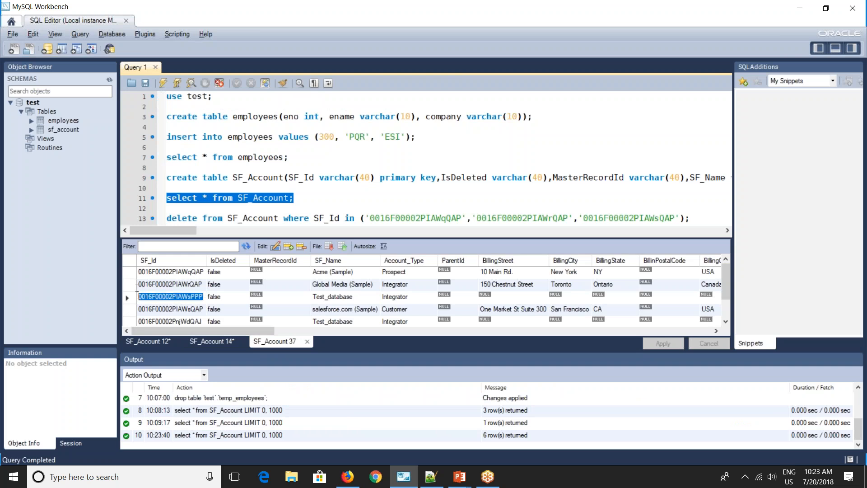
Compare the record ID in the Salesforce Test_database account's URL with the SF_Id of the second Test_database row in MySQL Workbench.
{"action": "key", "text": "alt+Tab"}
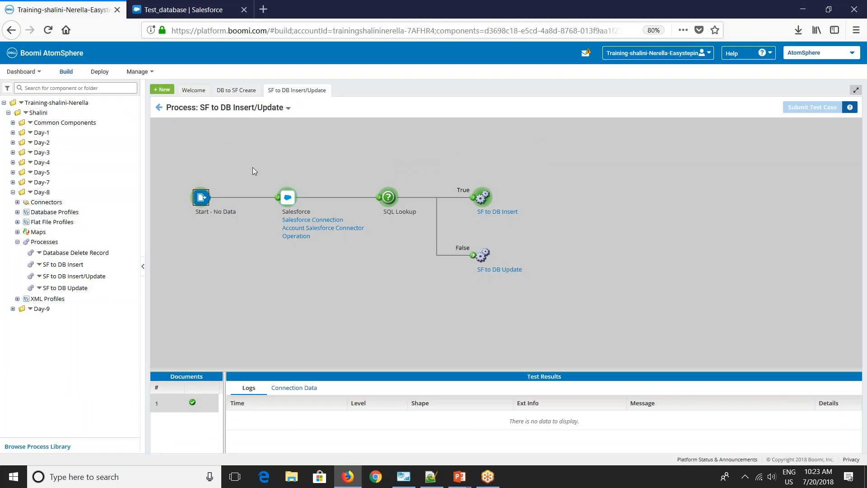
{"action": "left_click", "coordinate": [177, 9]}
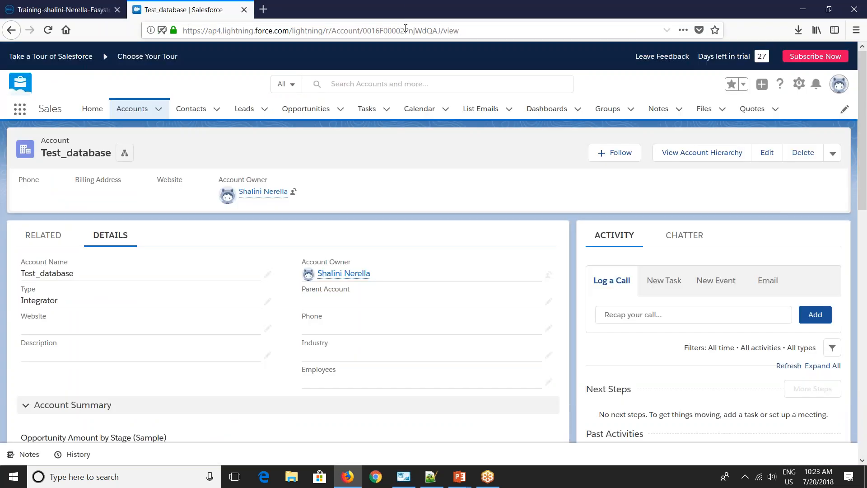
{"action": "left_click", "coordinate": [401, 30]}
{"action": "double_click", "coordinate": [401, 29]}
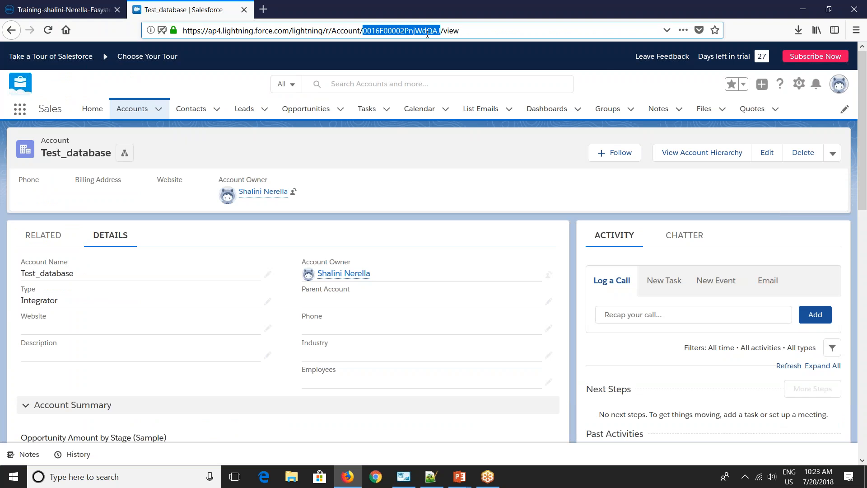
{"action": "key", "text": "alt+Tab"}
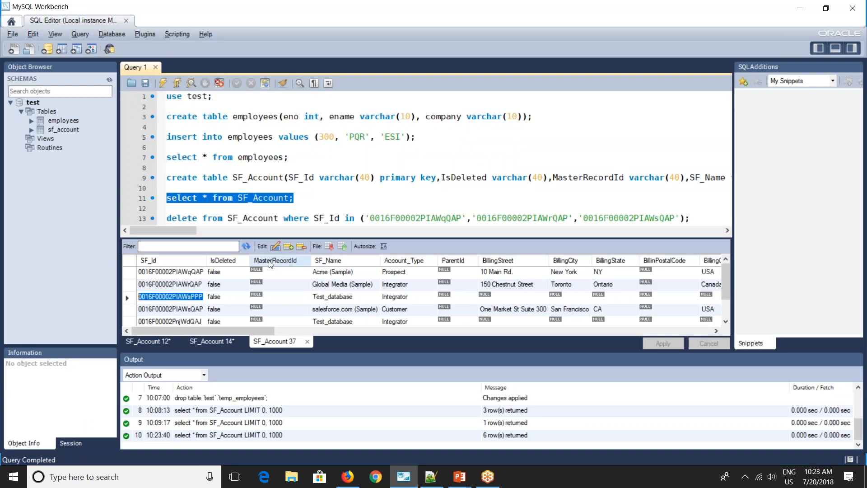
{"action": "double_click", "coordinate": [185, 322]}
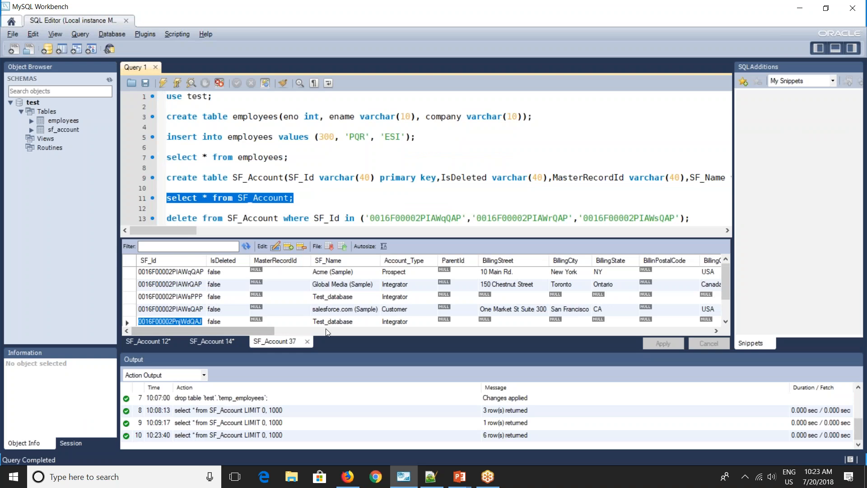
Delete the Test_database row whose SF_Id ends in PPP, apply the change to the database and rerun the SF_Account query.
{"action": "double_click", "coordinate": [183, 300]}
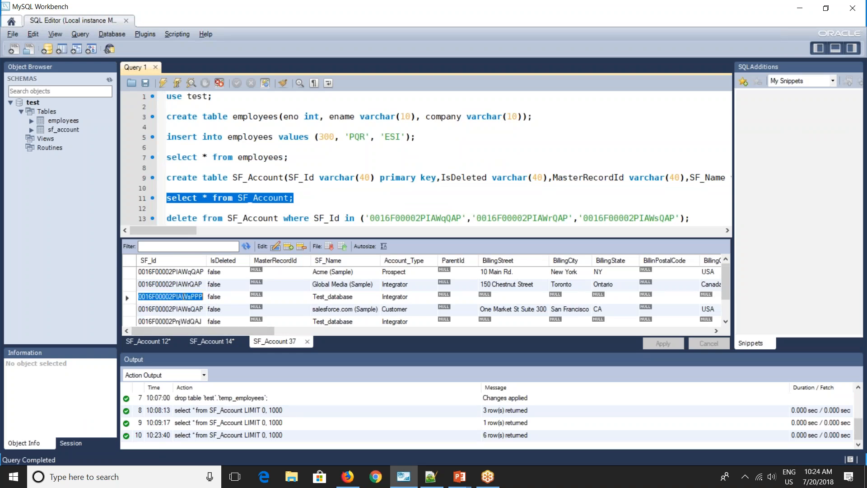
{"action": "right_click", "coordinate": [183, 300]}
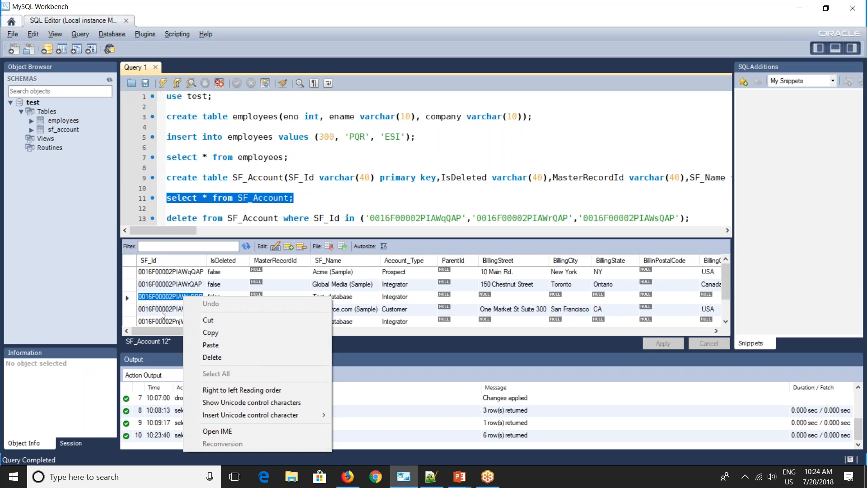
{"action": "left_click", "coordinate": [161, 310]}
{"action": "double_click", "coordinate": [169, 296]}
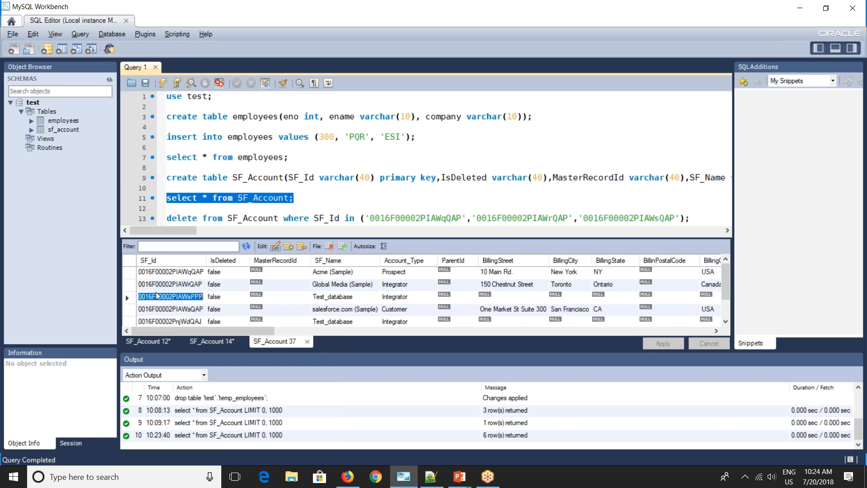
{"action": "right_click", "coordinate": [156, 292]}
{"action": "key", "text": "Escape"}
{"action": "right_click", "coordinate": [129, 297]}
{"action": "left_click", "coordinate": [149, 311]}
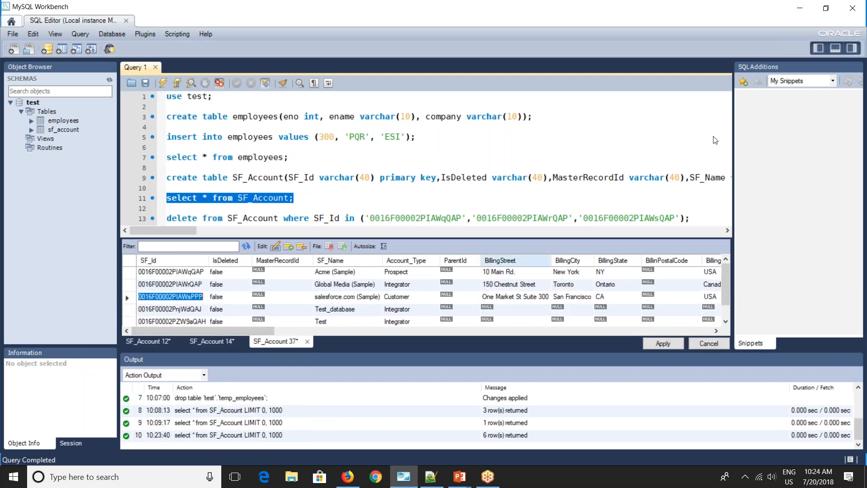
{"action": "left_click", "coordinate": [710, 120]}
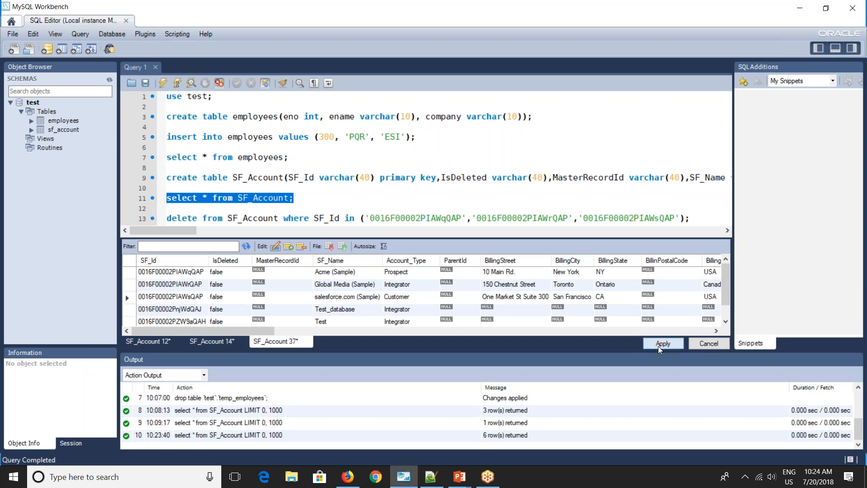
{"action": "left_click", "coordinate": [663, 343]}
{"action": "left_click", "coordinate": [578, 384]}
{"action": "left_click", "coordinate": [579, 384]}
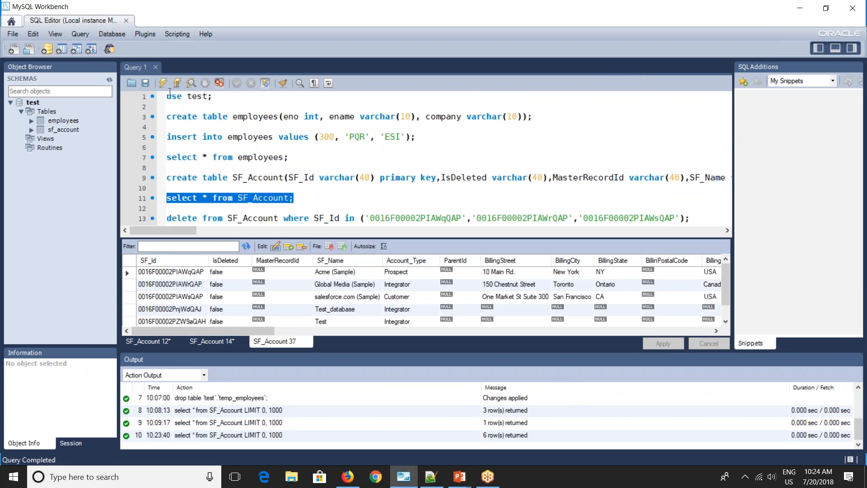
{"action": "left_click", "coordinate": [163, 83]}
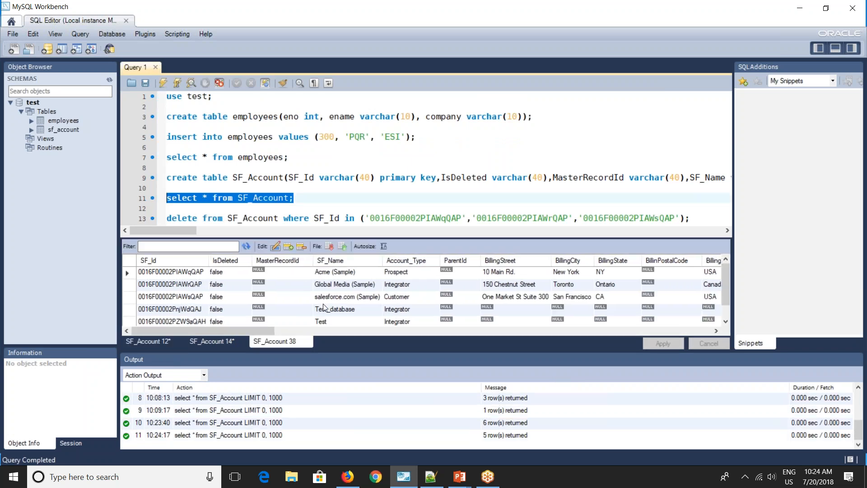
Set the Test row's Account_Type to Prospect and BillingStreet to Bangalore, and apply the changes to the database.
{"action": "key", "text": "alt+Tab"}
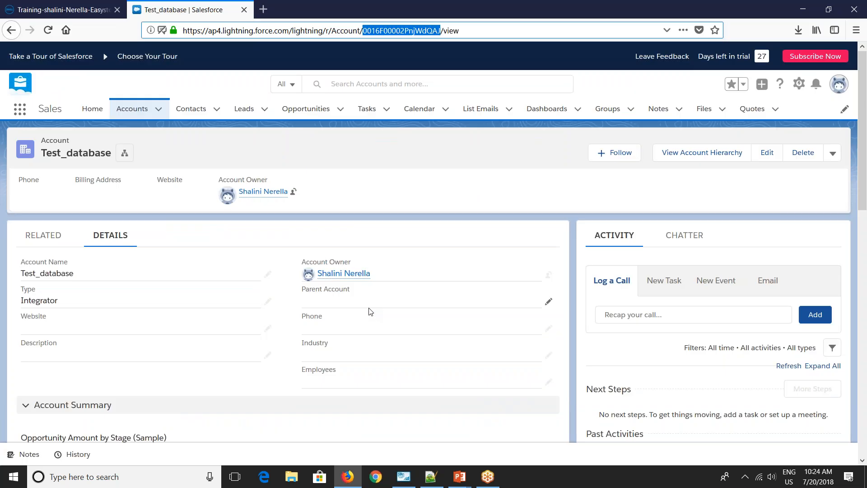
{"action": "key", "text": "alt+Tab"}
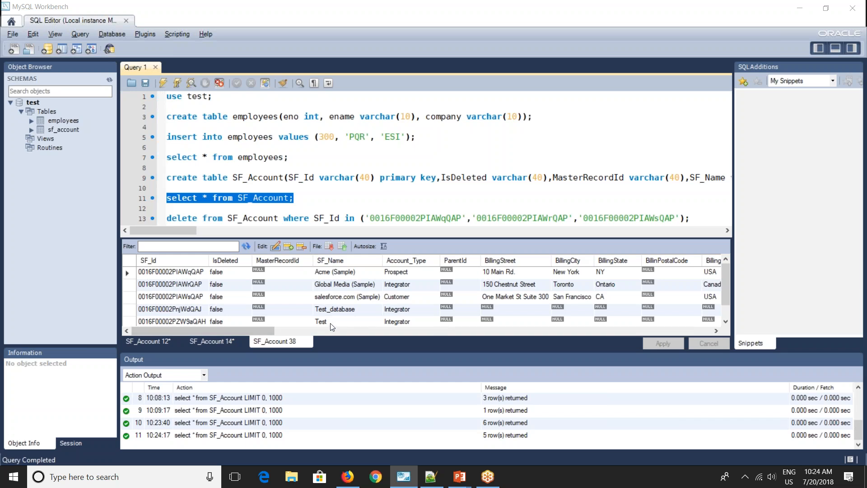
{"action": "left_click", "coordinate": [399, 324]}
{"action": "left_click", "coordinate": [413, 318]}
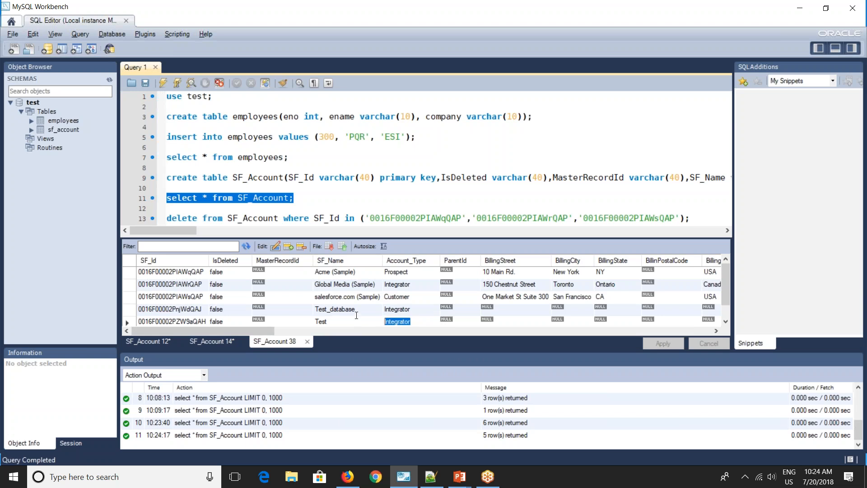
{"action": "type", "text": "Prospect"}
{"action": "double_click", "coordinate": [485, 320]}
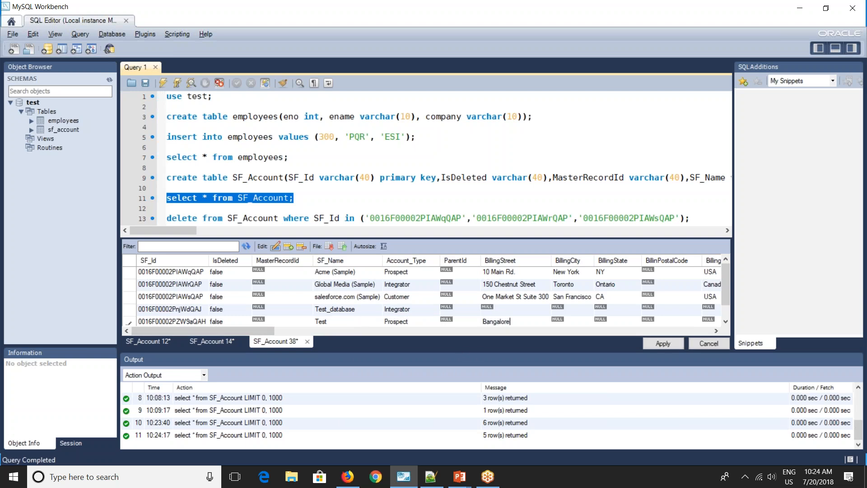
{"action": "left_click", "coordinate": [662, 342]}
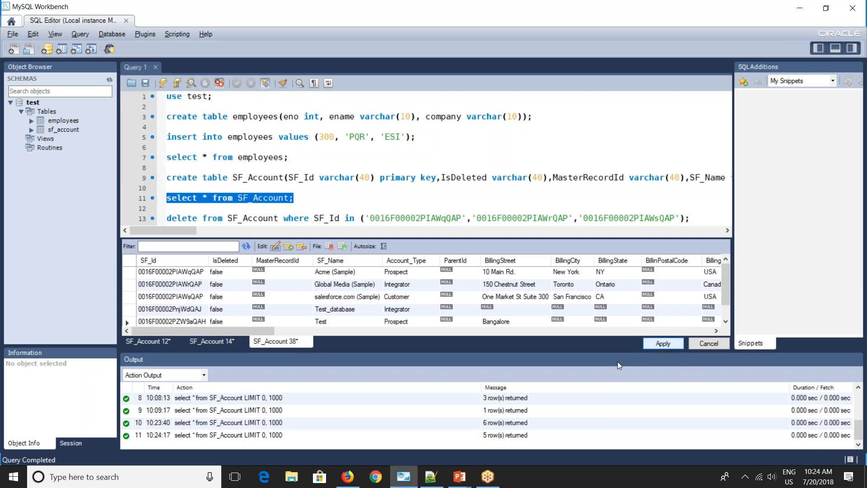
{"action": "left_click", "coordinate": [590, 382]}
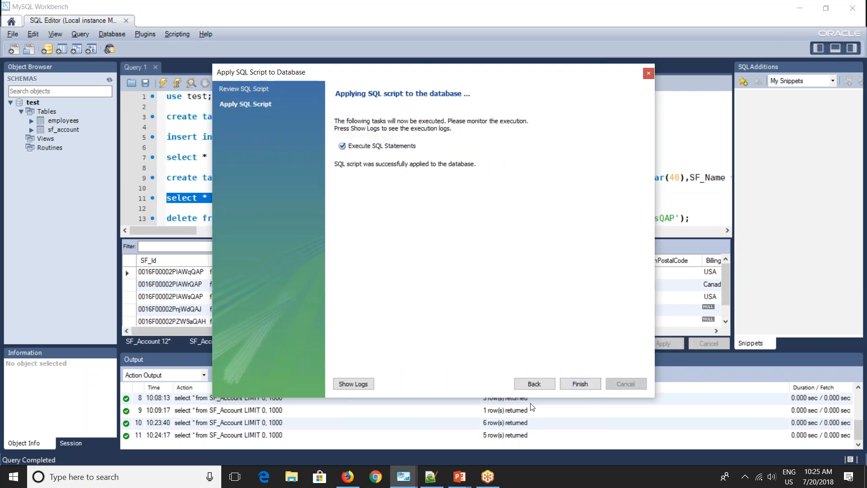
{"action": "left_click", "coordinate": [582, 383]}
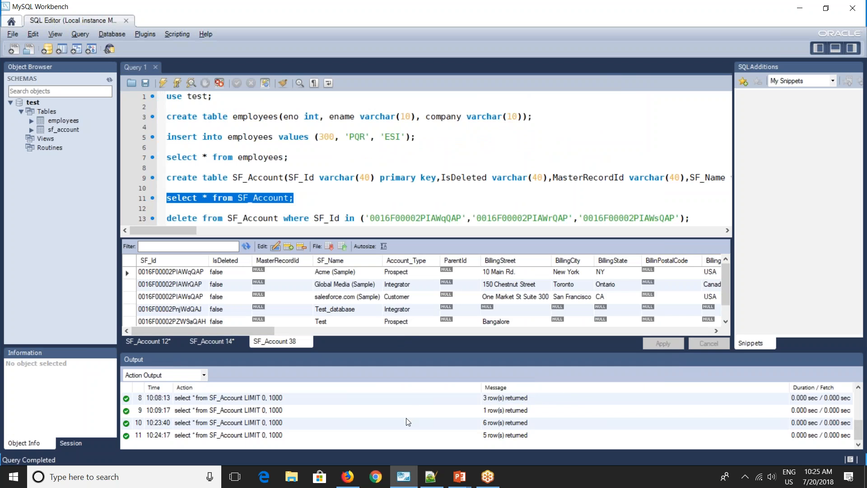
Switch back to Boomi, leave the test results, and close the SF to DB Insert/Update and DB to SF Create processes.
{"action": "left_click", "coordinate": [348, 477]}
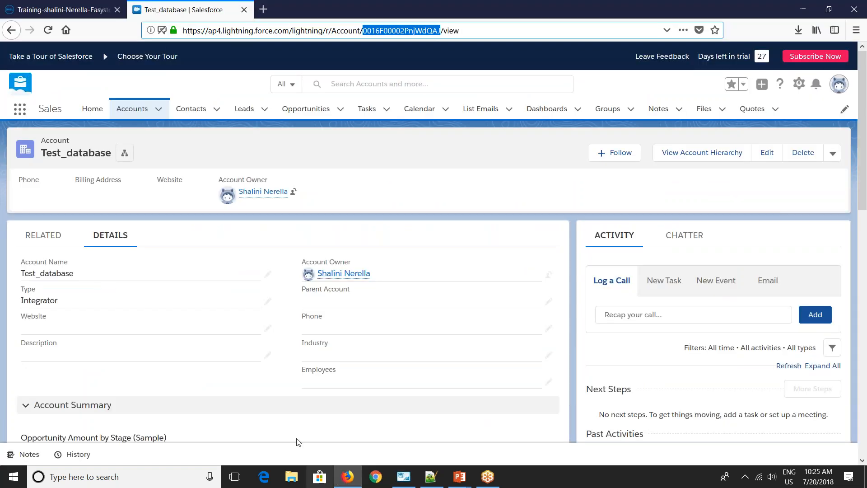
{"action": "left_click", "coordinate": [93, 7]}
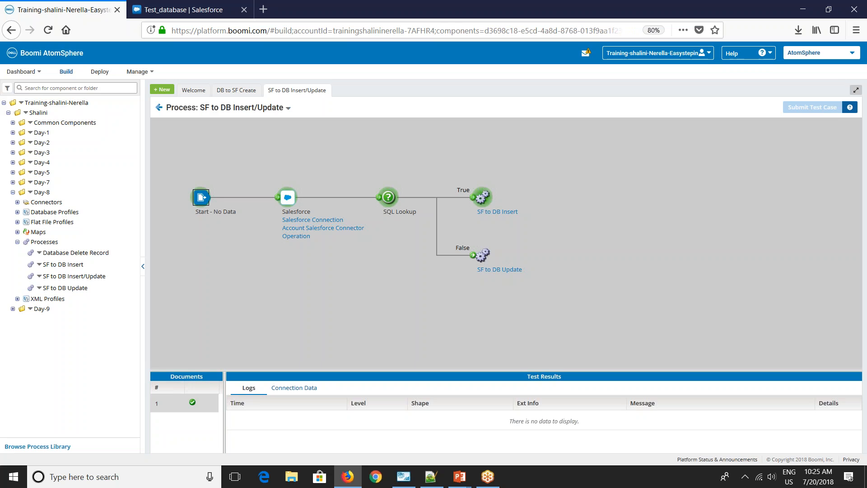
{"action": "left_click", "coordinate": [159, 107]}
{"action": "left_click", "coordinate": [264, 444]}
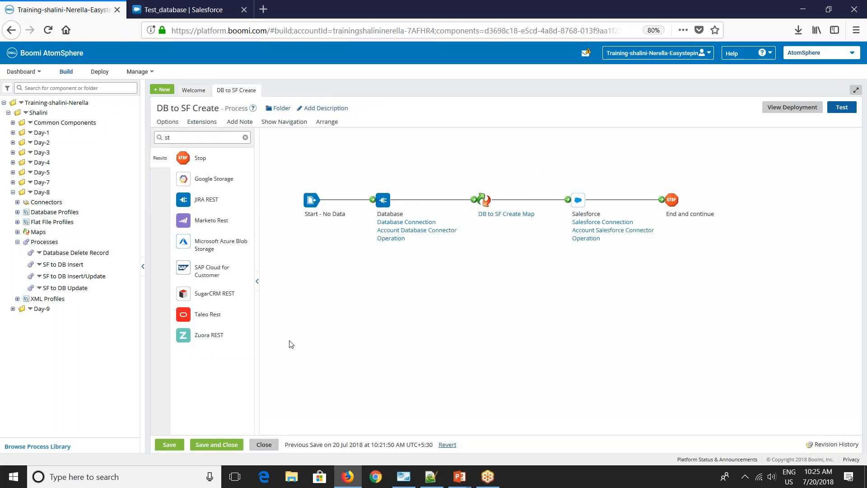
{"action": "left_click", "coordinate": [264, 444]}
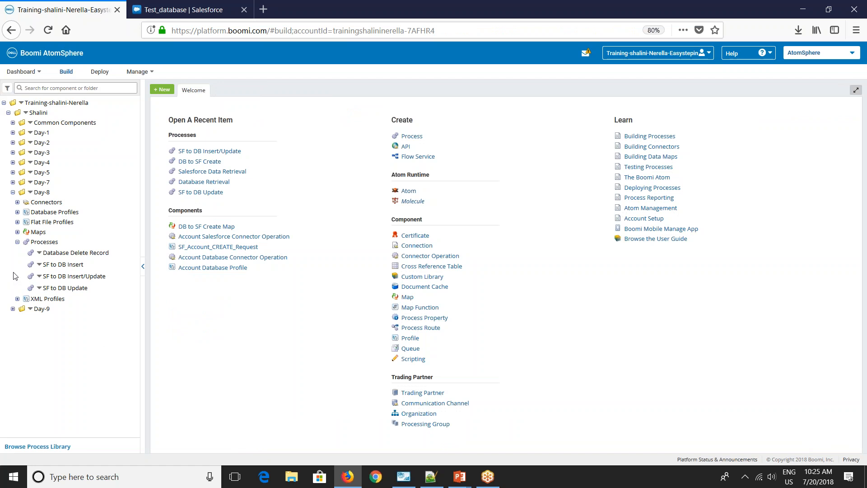
Create a process named DB to SF Update in the Day-9 folder, with its Start shape set to No Data.
{"action": "left_click", "coordinate": [13, 192]}
{"action": "left_click", "coordinate": [13, 202]}
{"action": "left_click", "coordinate": [17, 241]}
{"action": "left_click", "coordinate": [31, 203]}
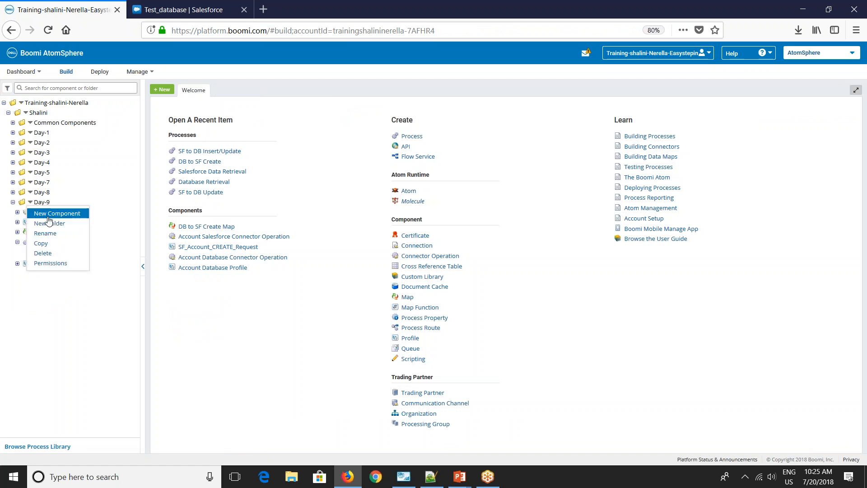
{"action": "left_click", "coordinate": [47, 214]}
{"action": "left_click", "coordinate": [372, 103]}
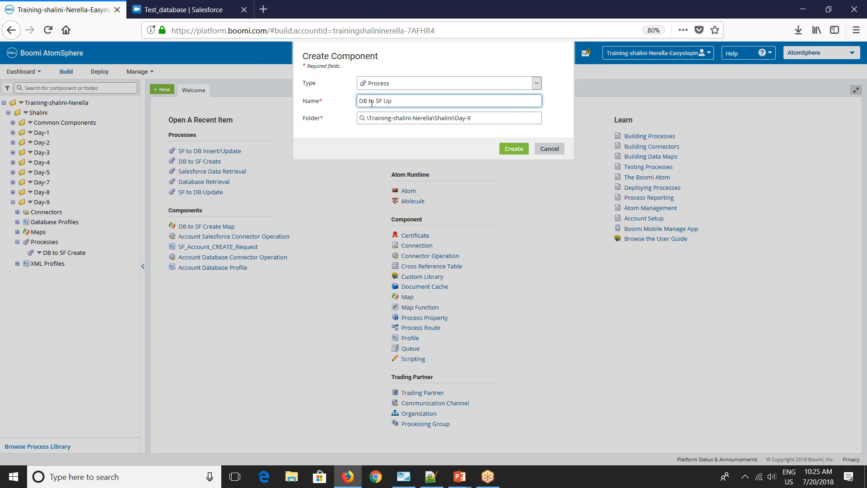
{"action": "left_click", "coordinate": [514, 150]}
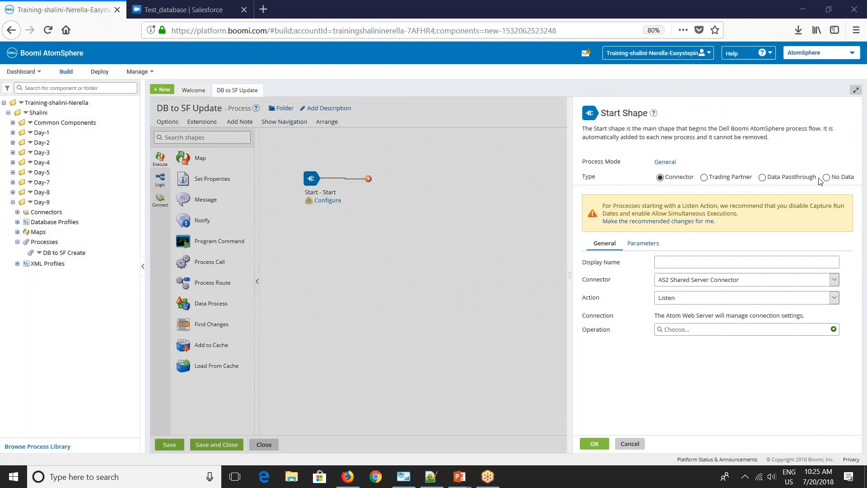
{"action": "left_click", "coordinate": [826, 177]}
{"action": "left_click", "coordinate": [595, 444]}
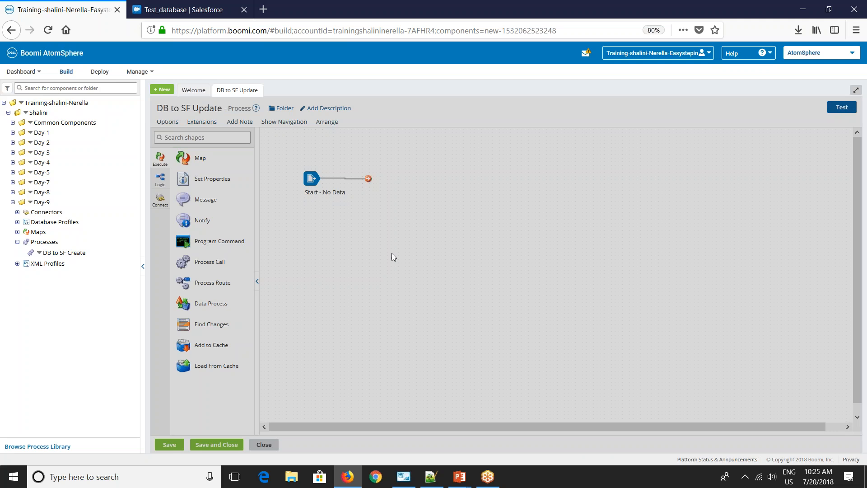
Add a Database connector shape beside the Start shape, keep its Get action and assign Database Connection from Common Components.
{"action": "left_click", "coordinate": [203, 137]}
{"action": "type", "text": "da"}
{"action": "left_click_drag", "start_coordinate": [199, 179], "coordinate": [393, 215]}
{"action": "left_click", "coordinate": [685, 260]}
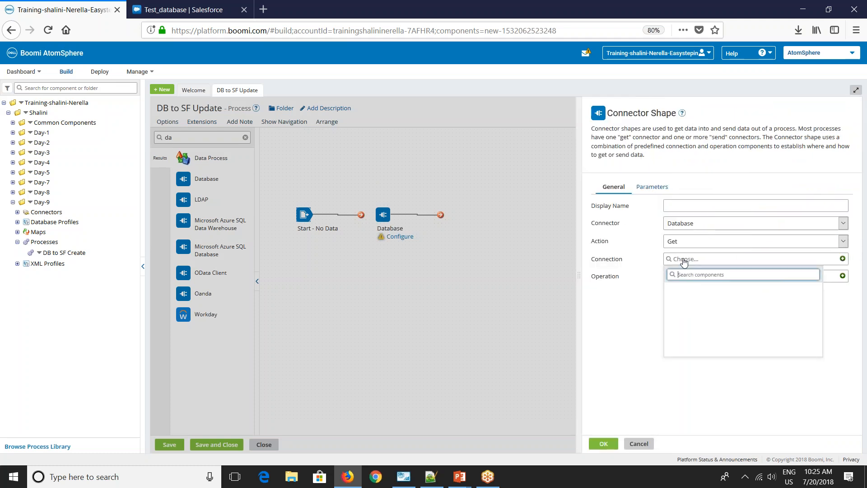
{"action": "left_click", "coordinate": [673, 298]}
{"action": "left_click", "coordinate": [681, 308]}
{"action": "left_click", "coordinate": [712, 319]}
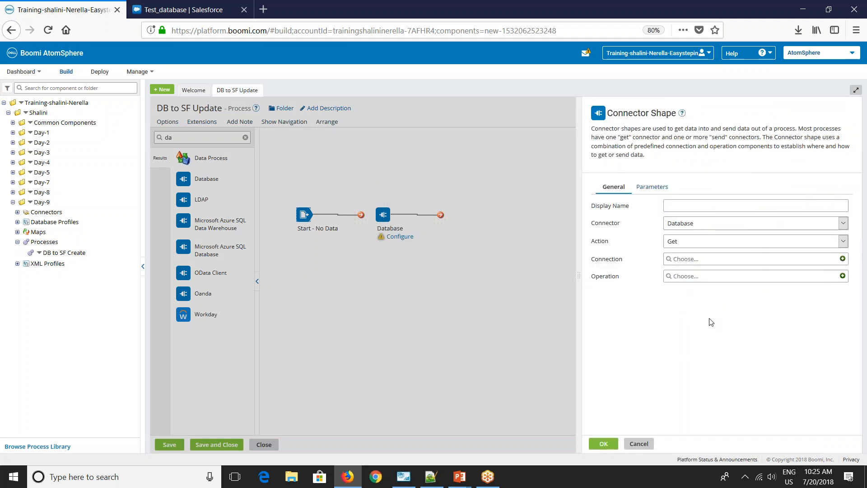
Assign the Day-9 Account Database Connector Operation to the Database shape, and link the Start shape to it.
{"action": "left_click", "coordinate": [669, 277]}
{"action": "left_click", "coordinate": [674, 312]}
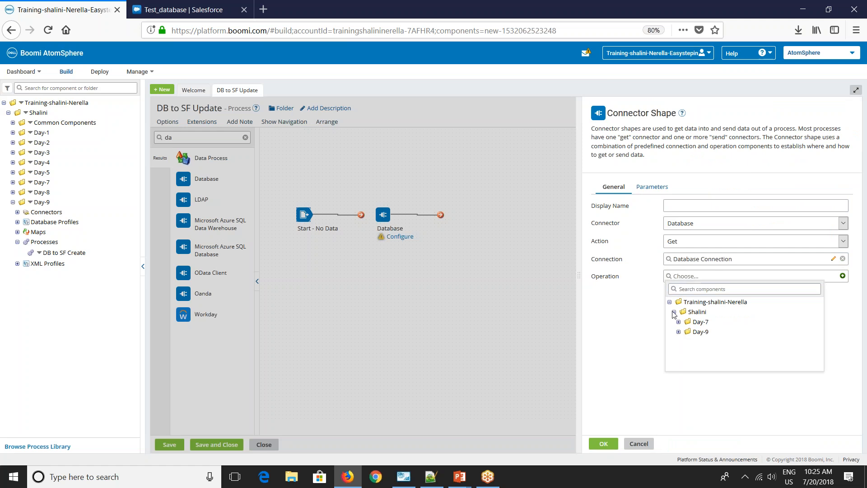
{"action": "left_click", "coordinate": [678, 332]}
{"action": "left_click", "coordinate": [698, 344]}
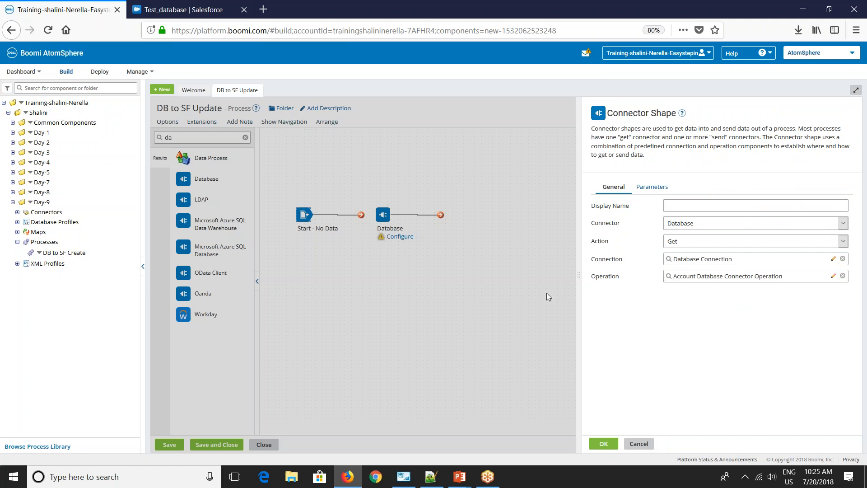
{"action": "left_click", "coordinate": [598, 443]}
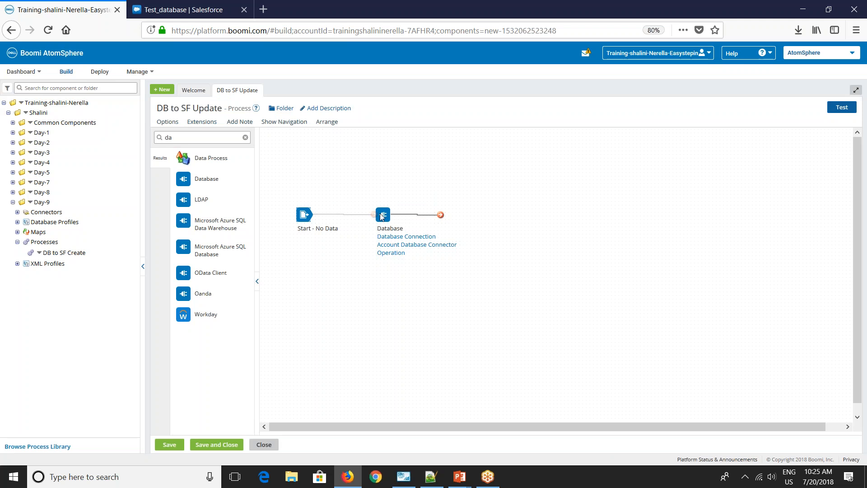
Add a Salesforce connector shape to the process, set its action to Send and assign Salesforce Connection.
{"action": "double_click", "coordinate": [168, 137]}
{"action": "type", "text": "sa"}
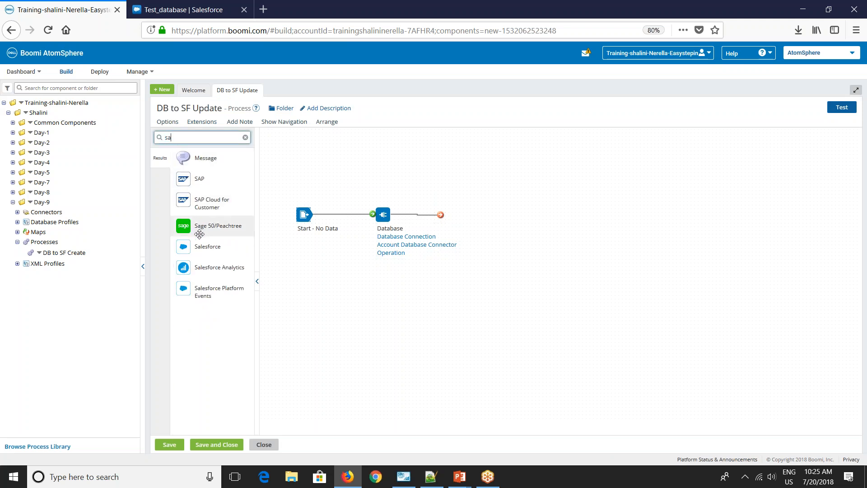
{"action": "left_click_drag", "start_coordinate": [206, 246], "coordinate": [554, 220]}
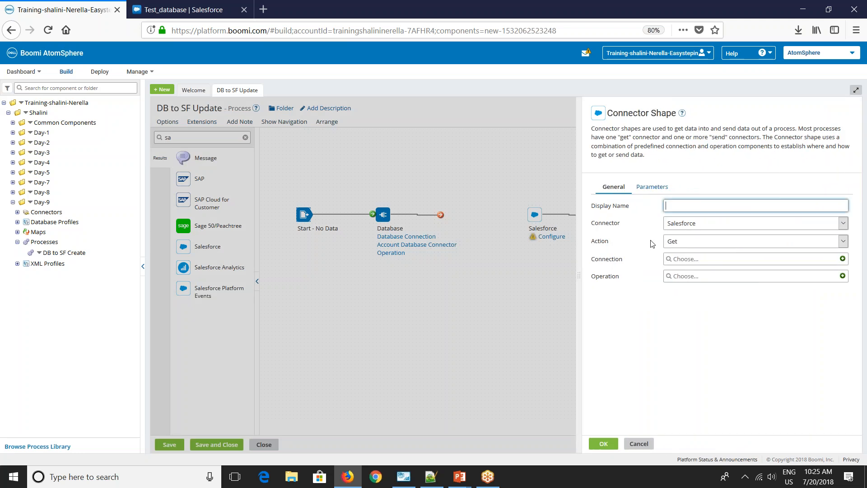
{"action": "left_click", "coordinate": [685, 242]}
{"action": "left_click", "coordinate": [681, 263]}
{"action": "left_click", "coordinate": [681, 259]}
{"action": "left_click", "coordinate": [676, 306]}
{"action": "left_click", "coordinate": [697, 317]}
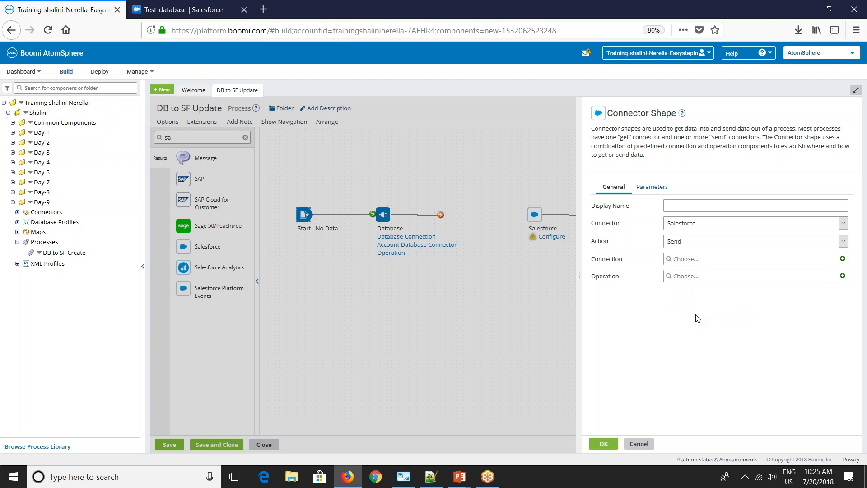
Create a new operation for the Salesforce shape and name it Account Update Salesforce Connector Operation.
{"action": "left_click", "coordinate": [843, 276]}
{"action": "left_click_drag", "start_coordinate": [176, 109], "coordinate": [157, 109]}
{"action": "key", "text": "BackSpace"}
{"action": "type", "text": "Account Update Salesforce C"}
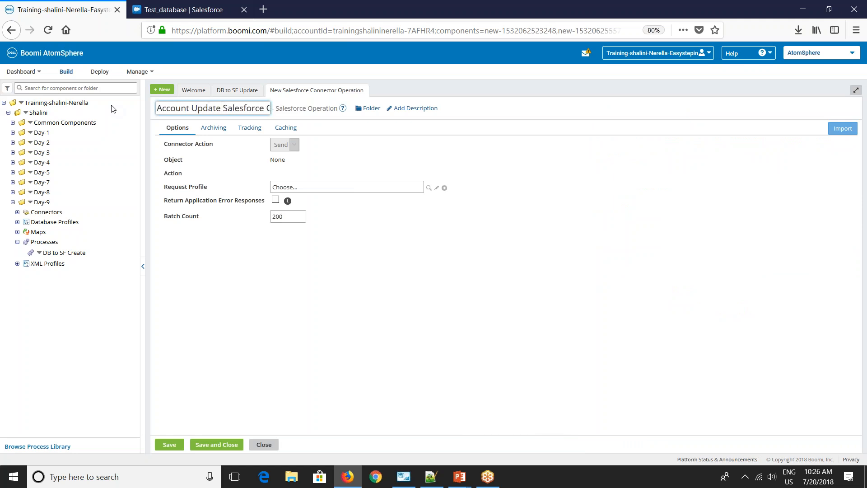
{"action": "key", "text": "Return"}
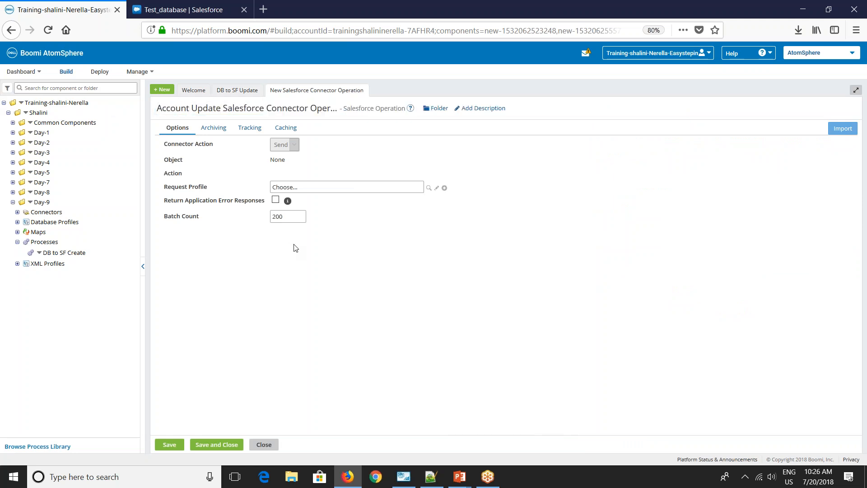
Import the Account object with the Update action through Salesforce Connection, and save the operation and the Salesforce shape.
{"action": "left_click", "coordinate": [841, 130]}
{"action": "left_click", "coordinate": [514, 185]}
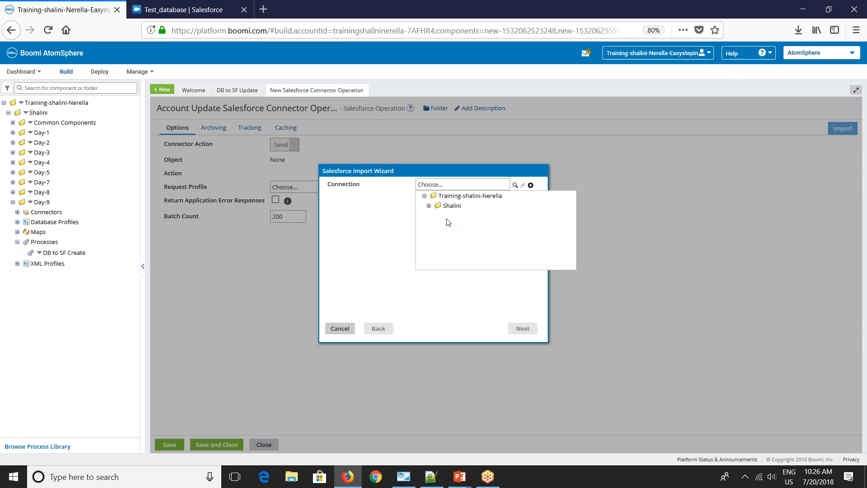
{"action": "left_click", "coordinate": [433, 216]}
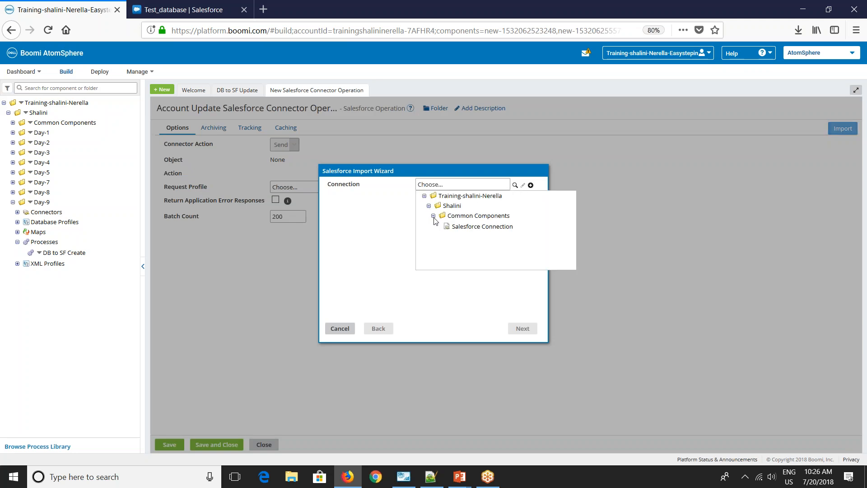
{"action": "left_click", "coordinate": [463, 226]}
{"action": "left_click", "coordinate": [522, 330]}
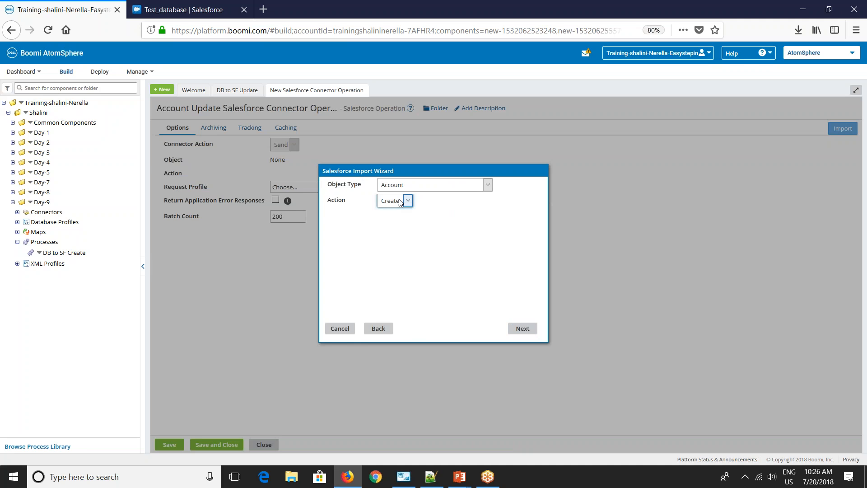
{"action": "left_click", "coordinate": [399, 200]}
{"action": "left_click", "coordinate": [390, 224]}
{"action": "left_click", "coordinate": [523, 328]}
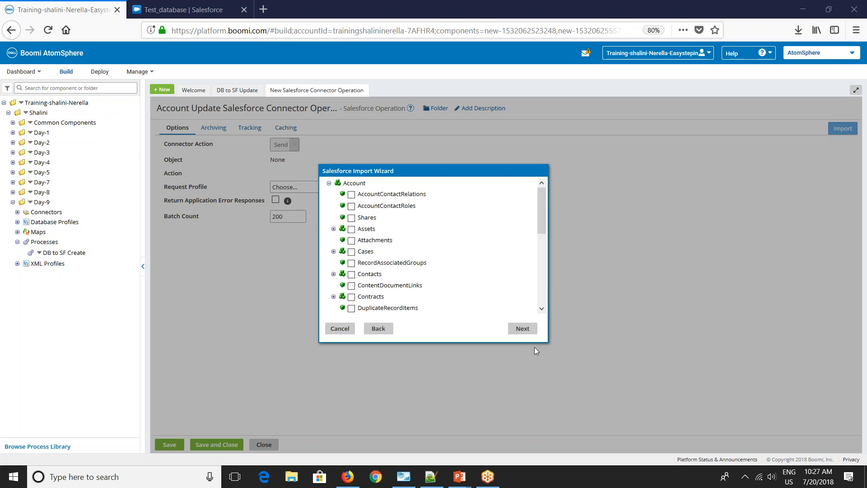
{"action": "left_click", "coordinate": [522, 330]}
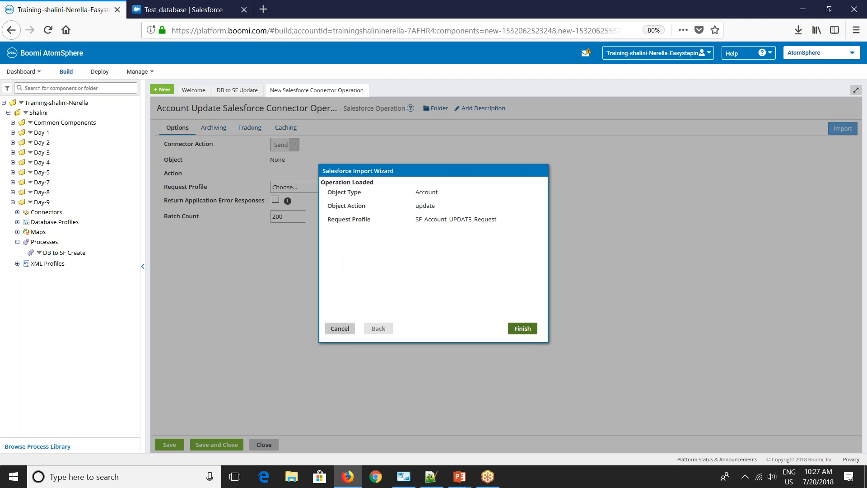
{"action": "left_click", "coordinate": [521, 328]}
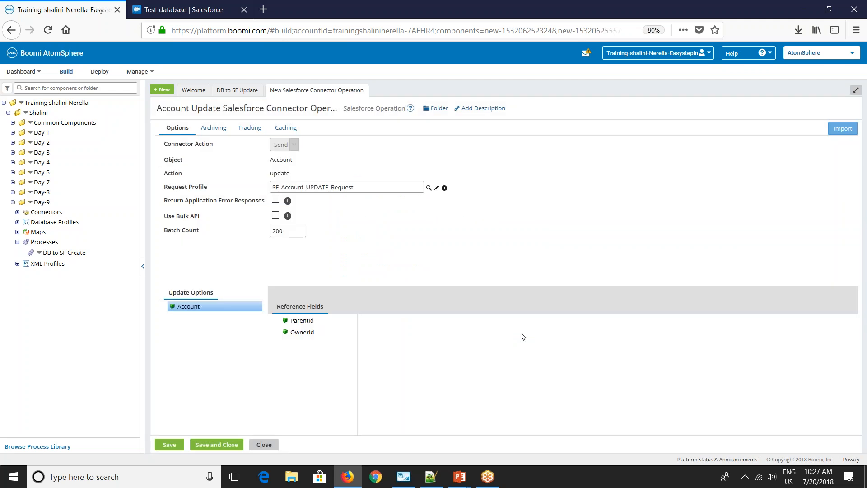
{"action": "left_click", "coordinate": [224, 445]}
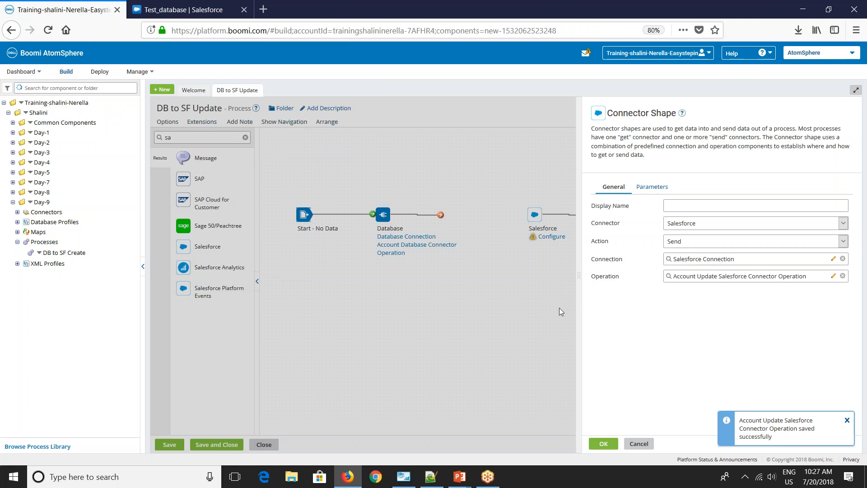
{"action": "left_click", "coordinate": [596, 443]}
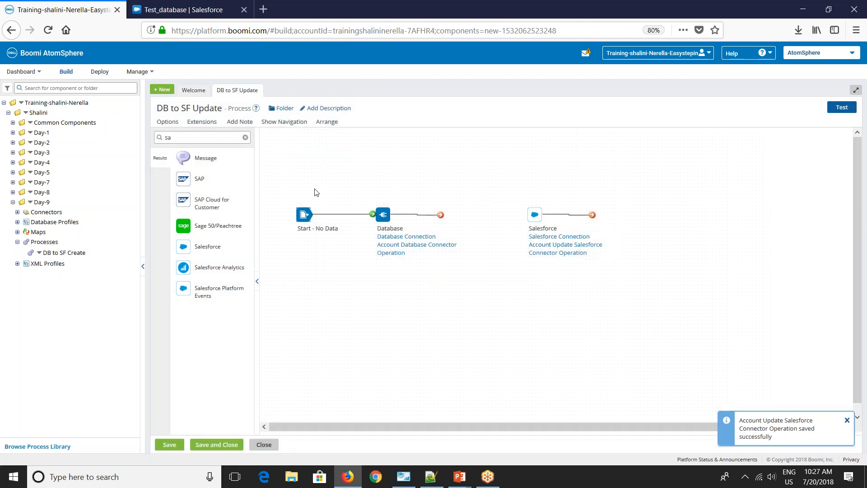
Add a Map shape between the Database and Salesforce shapes and create a new map named DB to SF Update Map.
{"action": "left_click", "coordinate": [183, 139]}
{"action": "type", "text": "map"}
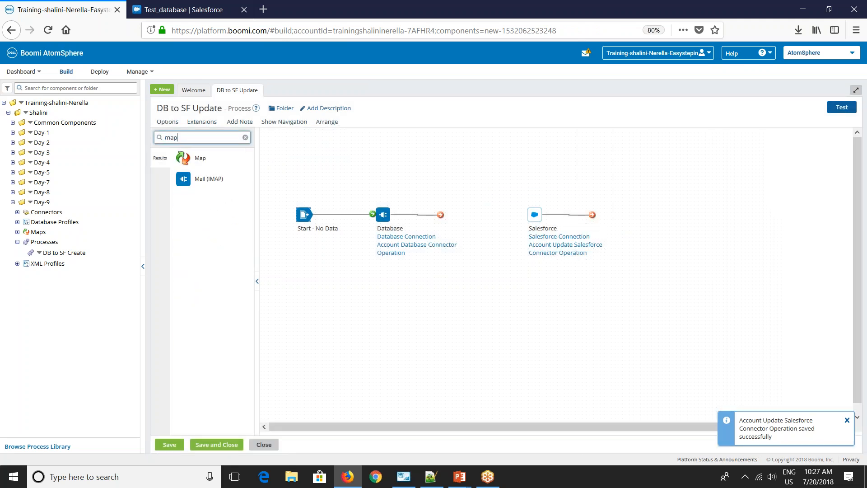
{"action": "left_click_drag", "start_coordinate": [185, 162], "coordinate": [478, 219]}
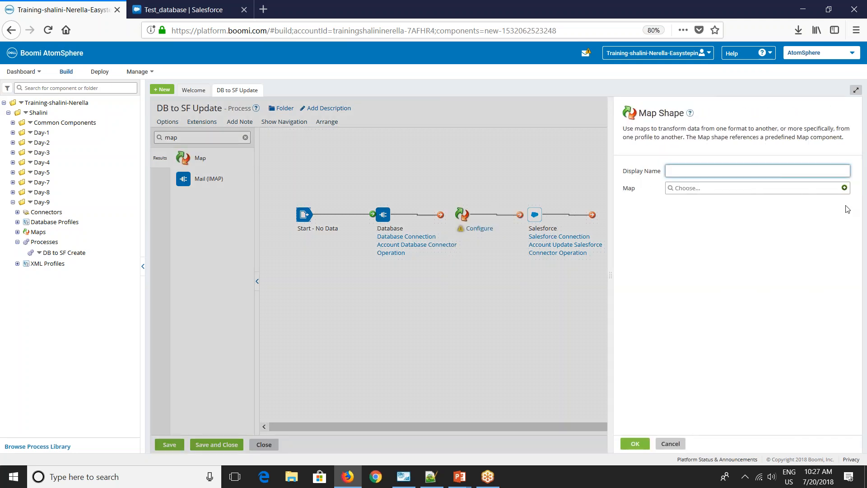
{"action": "left_click", "coordinate": [844, 188]}
{"action": "double_click", "coordinate": [173, 107]}
{"action": "type", "text": "DB to SF"}
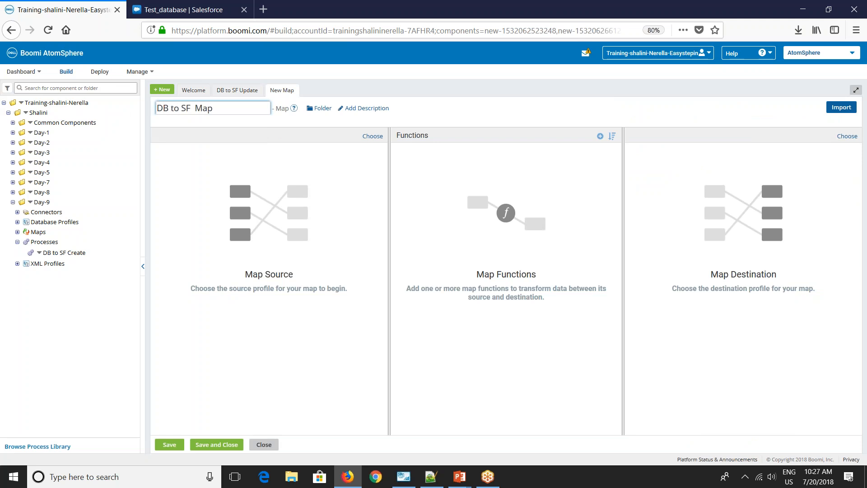
{"action": "type", "text": " Update"}
Set the map's source to the Account Database Profile from the Day-9 folder.
{"action": "left_click", "coordinate": [373, 136]}
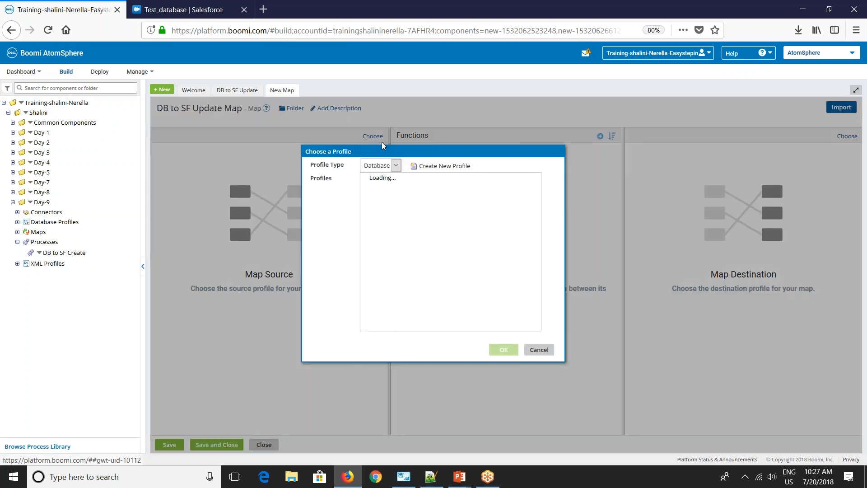
{"action": "left_click", "coordinate": [373, 185]}
{"action": "left_click", "coordinate": [378, 209]}
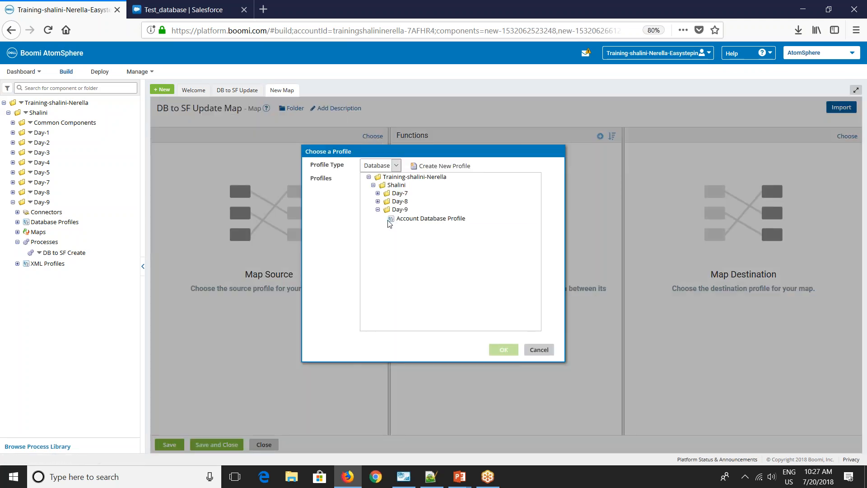
{"action": "left_click", "coordinate": [430, 218]}
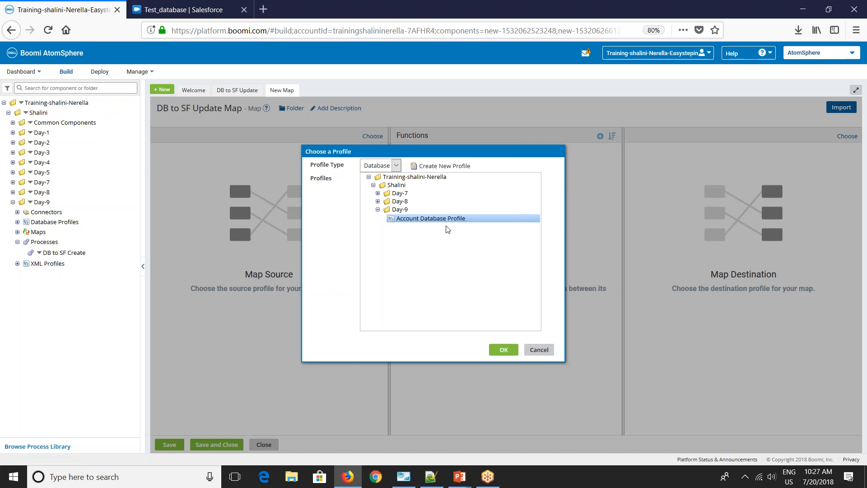
{"action": "left_click", "coordinate": [503, 350]}
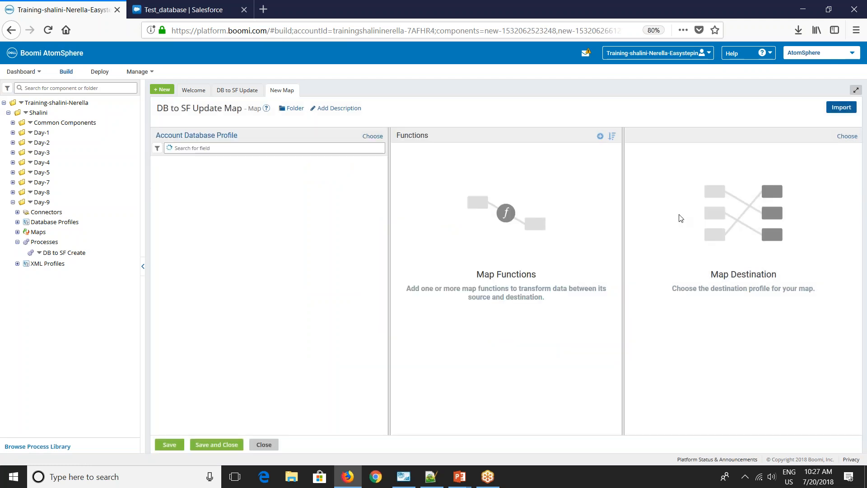
Set the map's destination to the Day-9 XML profile SF_Account_UPDATE_Request.
{"action": "left_click", "coordinate": [847, 136]}
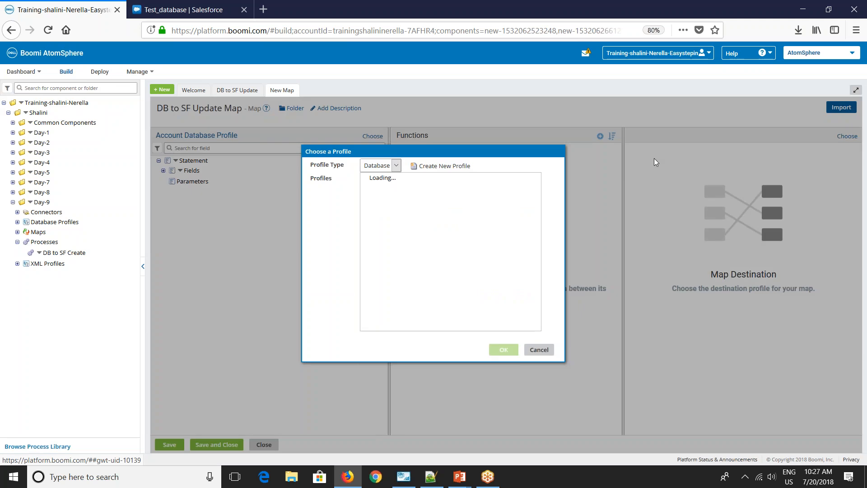
{"action": "left_click", "coordinate": [381, 169]}
{"action": "left_click", "coordinate": [368, 206]}
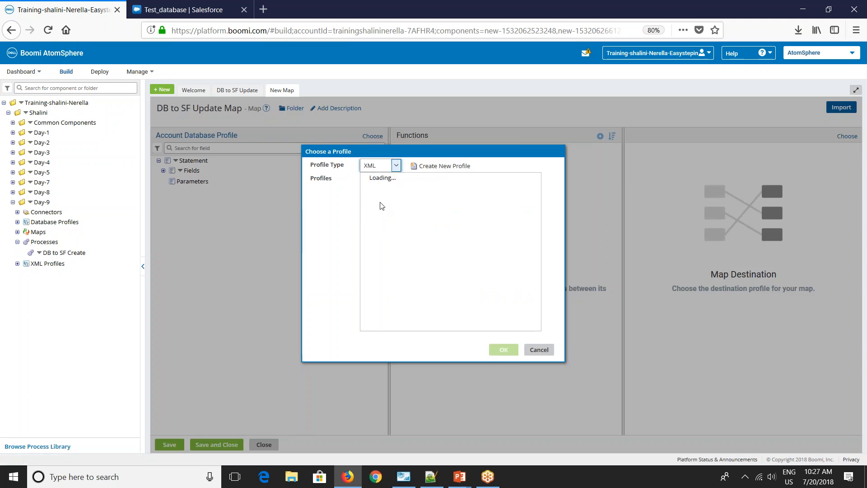
{"action": "left_click", "coordinate": [373, 185]}
{"action": "left_click", "coordinate": [378, 234]}
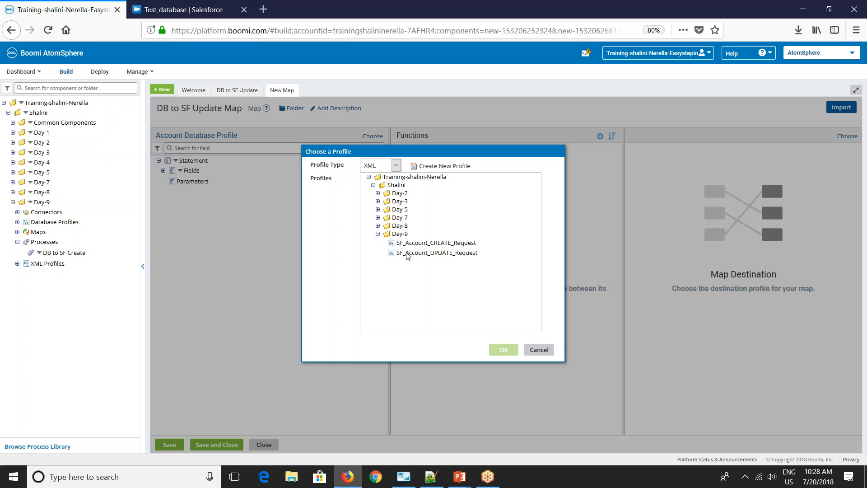
{"action": "left_click", "coordinate": [409, 254]}
{"action": "left_click", "coordinate": [491, 346]}
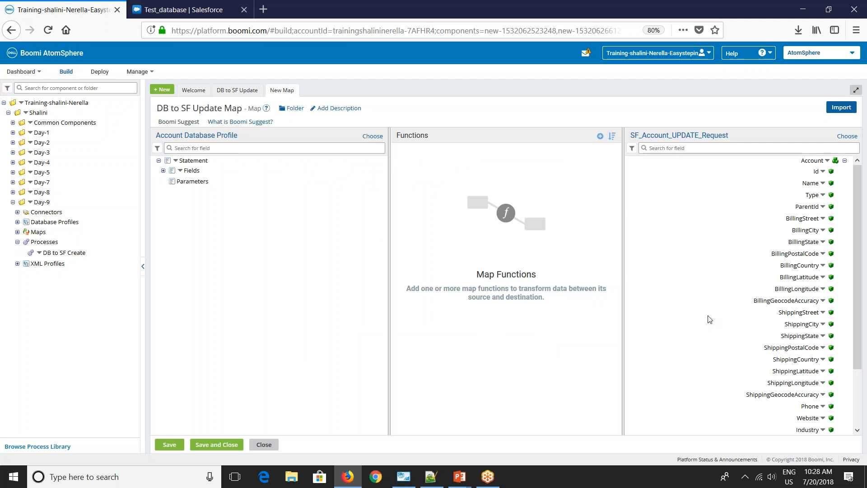
Map the Account Database Profile fields to SF_Account_UPDATE_Request by applying all high-confidence Boomi Suggest matches.
{"action": "left_click", "coordinate": [164, 171]}
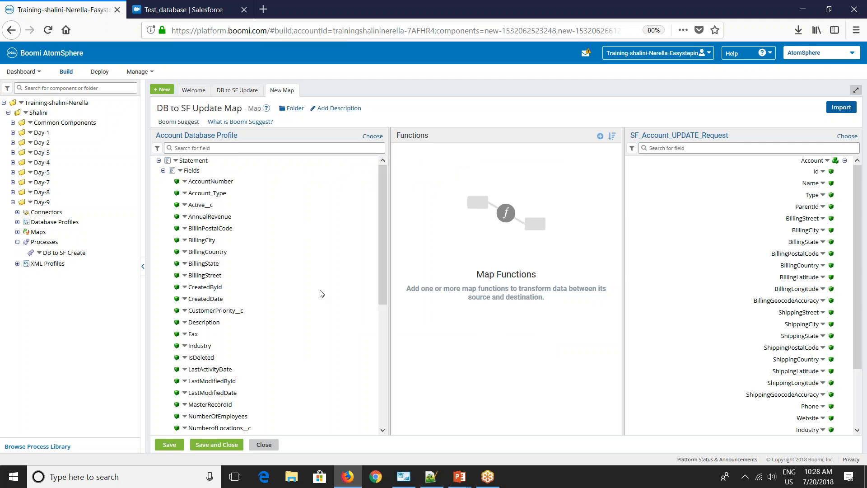
{"action": "left_click", "coordinate": [189, 122]}
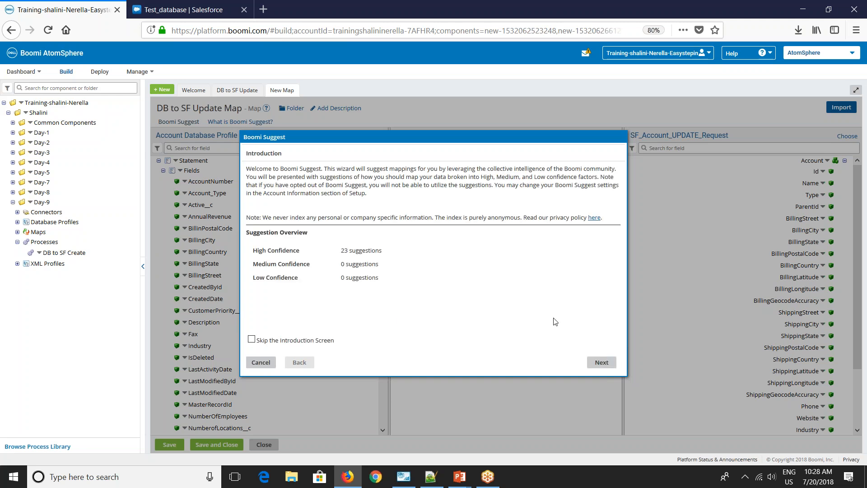
{"action": "left_click", "coordinate": [605, 361]}
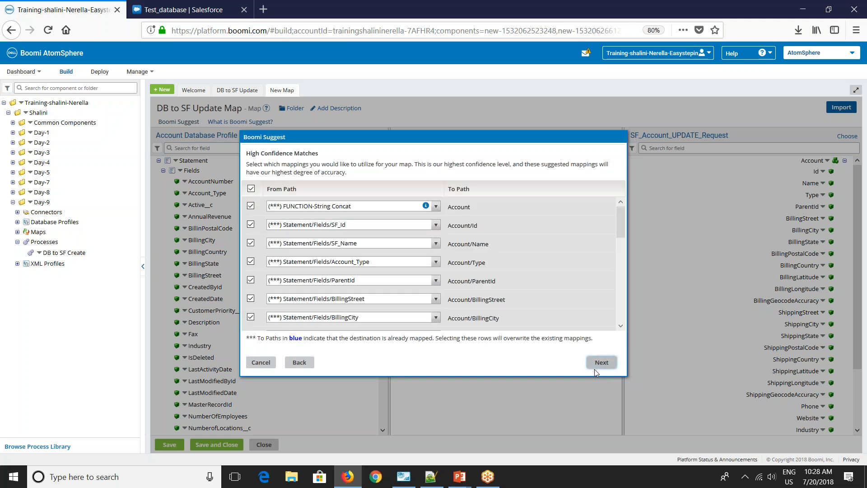
{"action": "left_click", "coordinate": [598, 366]}
{"action": "left_click", "coordinate": [600, 363]}
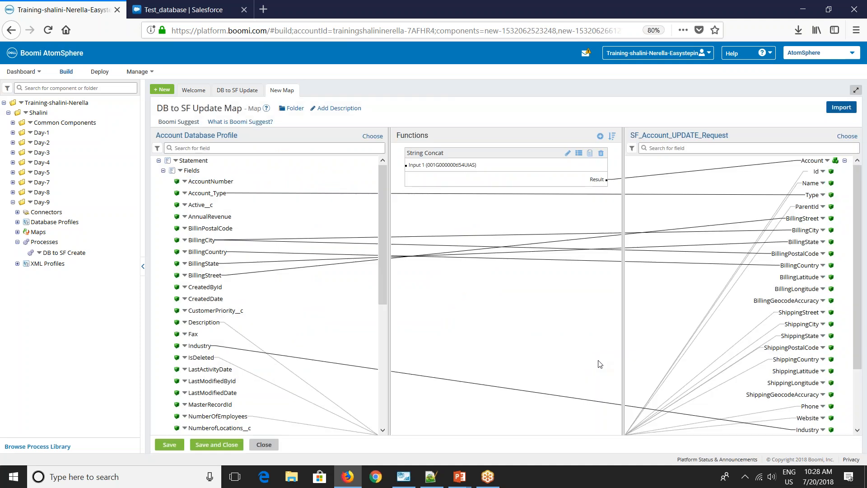
Delete the suggested String Concat function, check the remaining mappings, and save and close the map and its shape.
{"action": "left_click", "coordinate": [601, 153]}
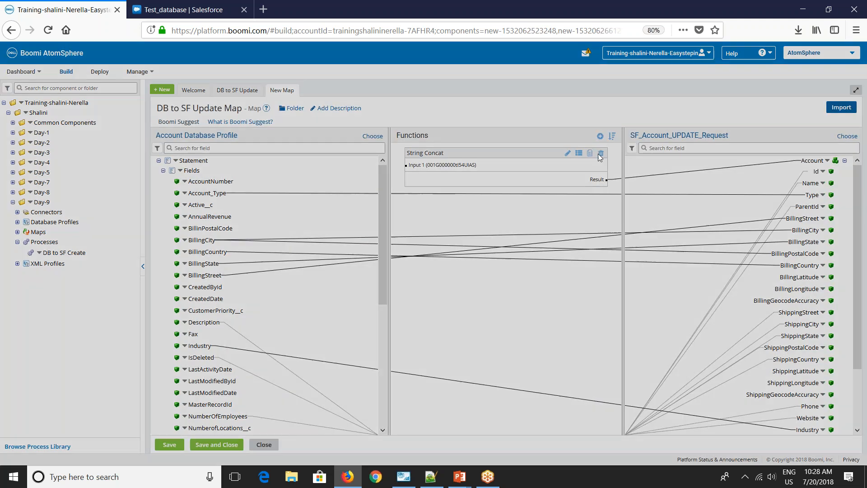
{"action": "left_click", "coordinate": [459, 97]}
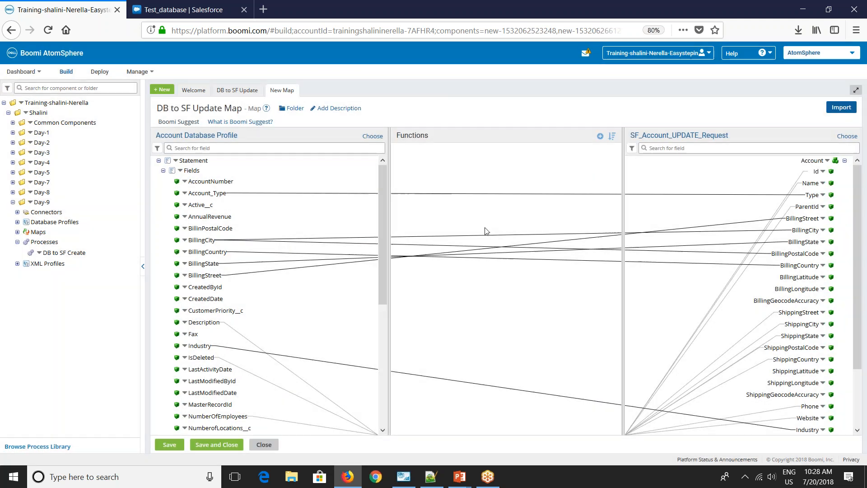
{"action": "scroll", "coordinate": [277, 363], "scroll_direction": "down", "scroll_amount": 1}
{"action": "scroll", "coordinate": [276, 362], "scroll_direction": "down", "scroll_amount": 3}
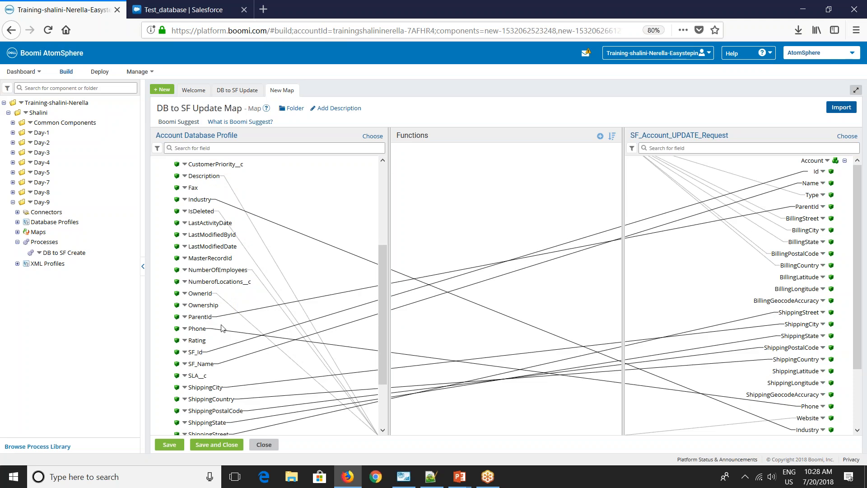
{"action": "left_click", "coordinate": [215, 444]}
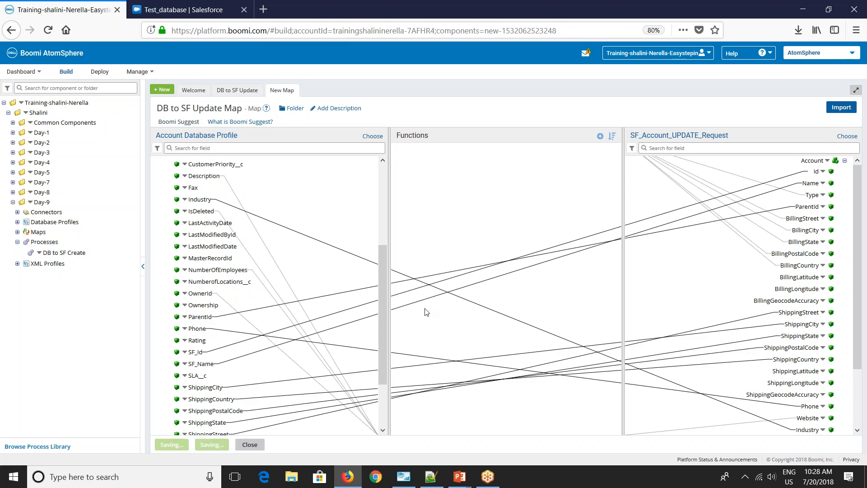
{"action": "left_click", "coordinate": [635, 445]}
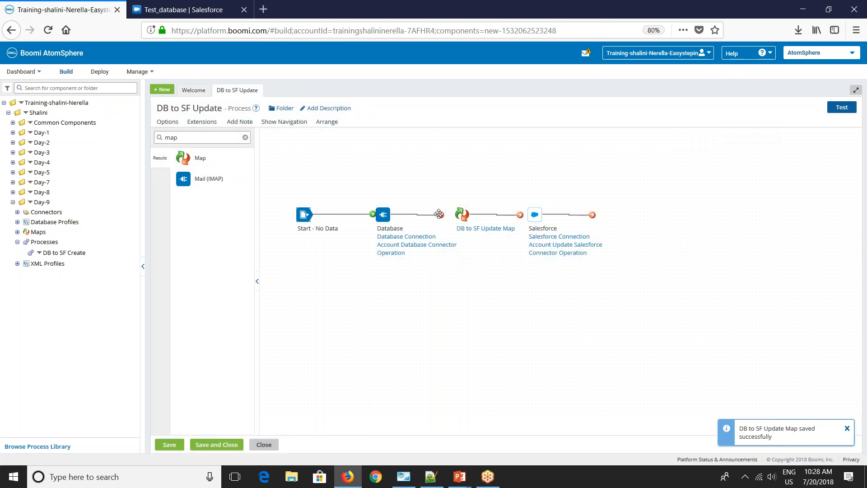
Link the DB to SF Update Map shape to Salesforce, and end the flow with a connected Stop shape using default options.
{"action": "left_click_drag", "start_coordinate": [520, 215], "coordinate": [535, 215]}
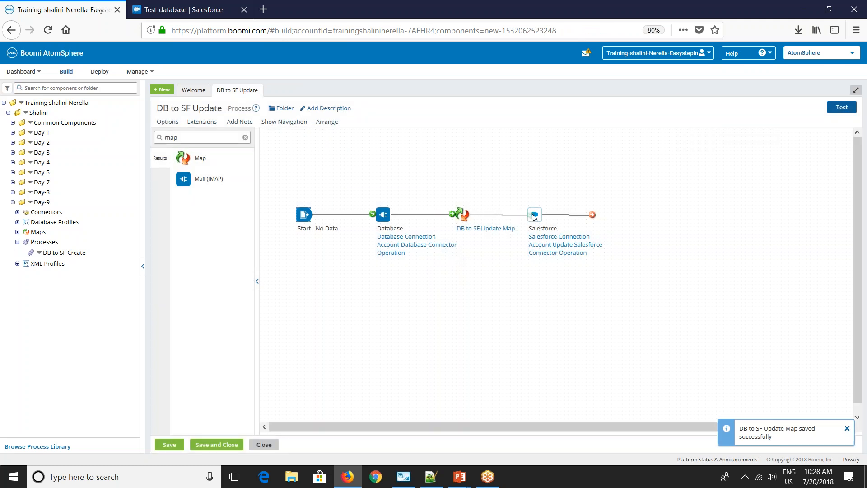
{"action": "left_click_drag", "start_coordinate": [194, 137], "coordinate": [123, 131]}
{"action": "type", "text": "stop"}
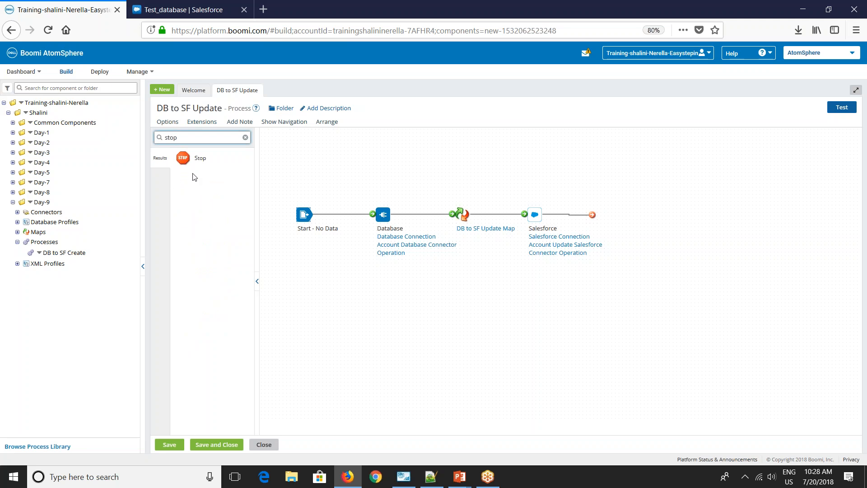
{"action": "left_click_drag", "start_coordinate": [183, 156], "coordinate": [649, 229]}
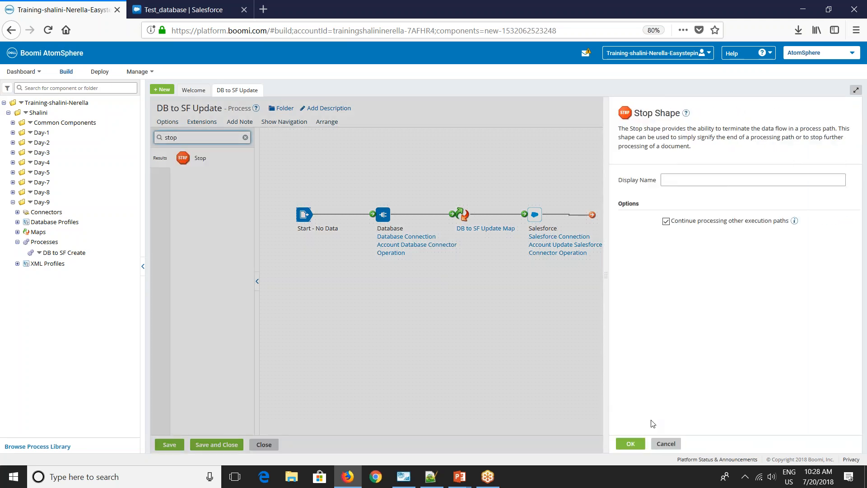
{"action": "left_click", "coordinate": [631, 444]}
{"action": "left_click_drag", "start_coordinate": [591, 214], "coordinate": [635, 214]}
Save the DB to SF Update process and run it in test mode on the DEV atom of the Test environment.
{"action": "left_click", "coordinate": [842, 107]}
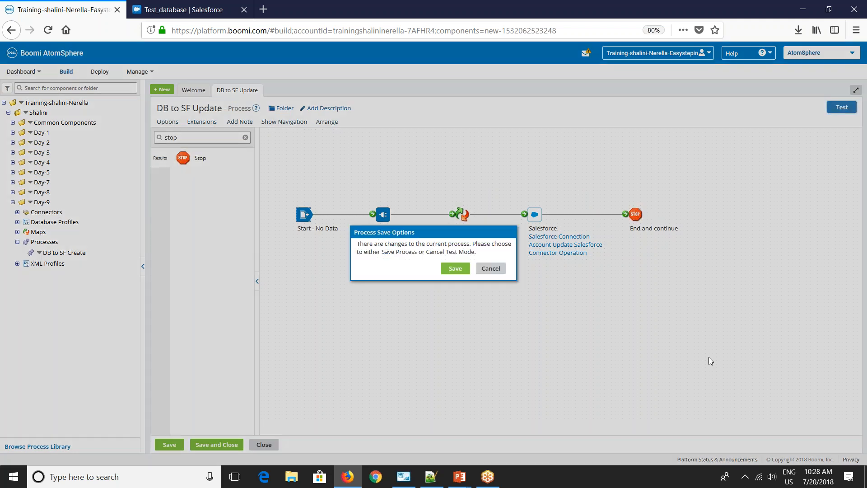
{"action": "left_click", "coordinate": [455, 268]}
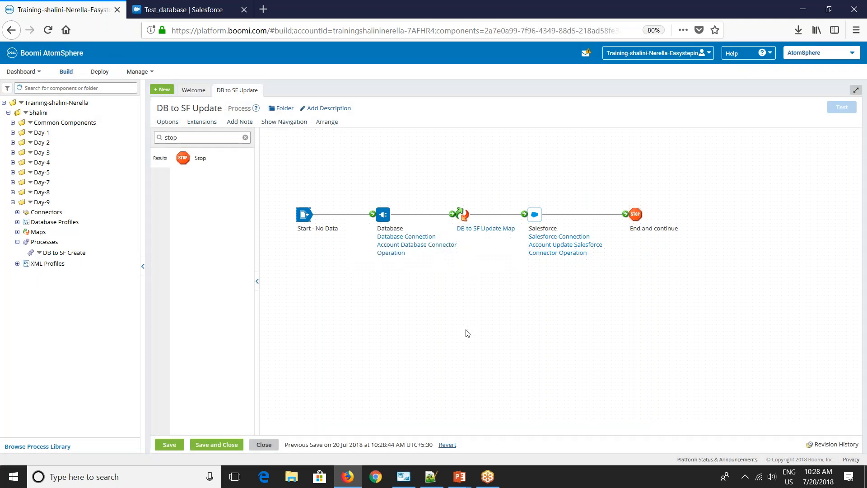
{"action": "left_click", "coordinate": [546, 150]}
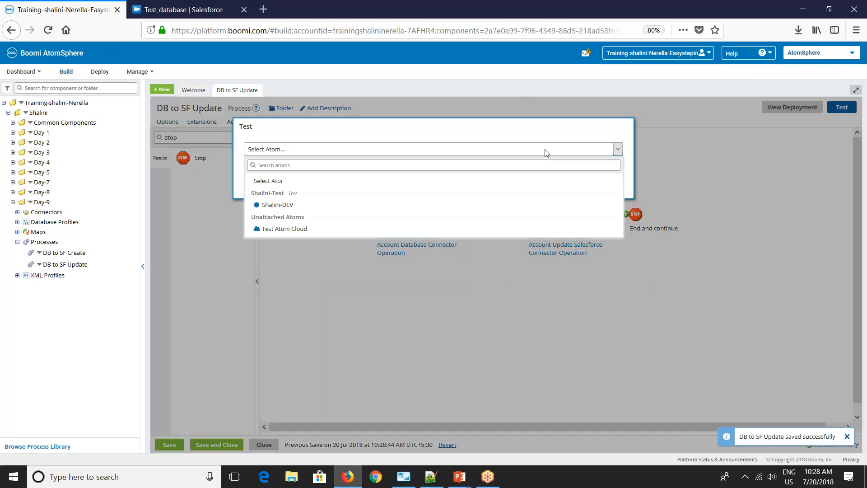
{"action": "left_click", "coordinate": [519, 207]}
{"action": "left_click", "coordinate": [555, 186]}
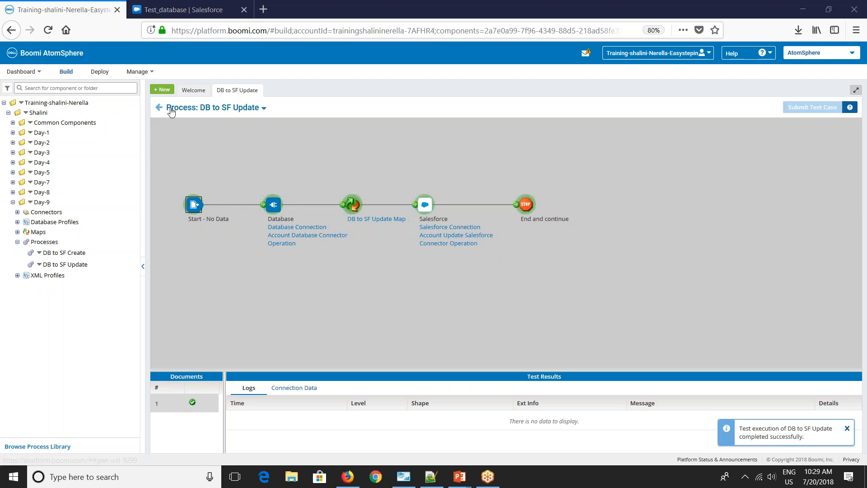
Switch to Salesforce, open the Test account from the All Accounts list, and examine its details and address information.
{"action": "left_click", "coordinate": [188, 12]}
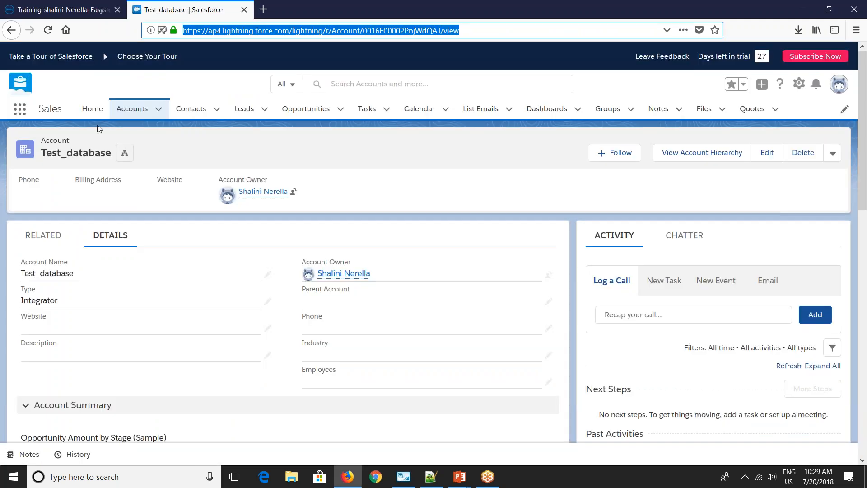
{"action": "left_click", "coordinate": [137, 114]}
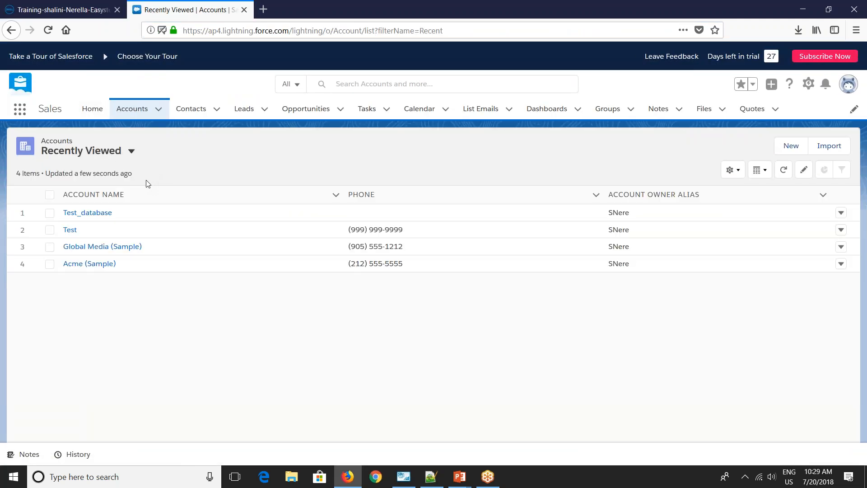
{"action": "left_click", "coordinate": [101, 159]}
{"action": "left_click", "coordinate": [72, 194]}
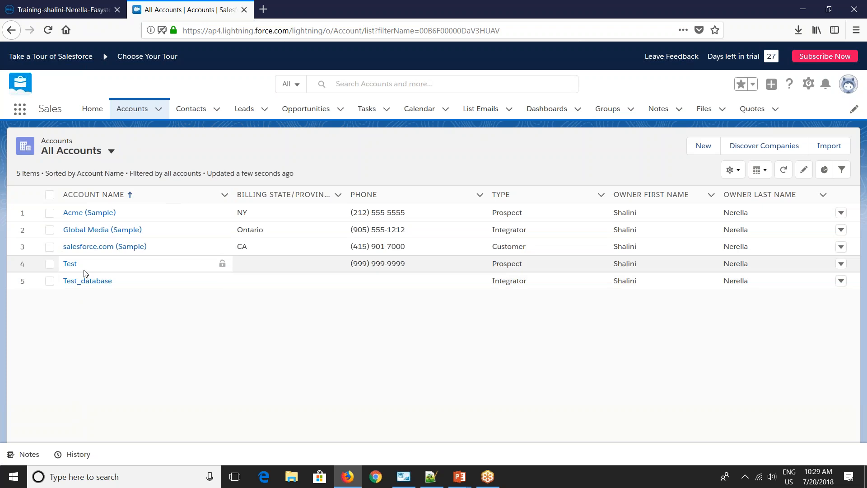
{"action": "left_click", "coordinate": [71, 265]}
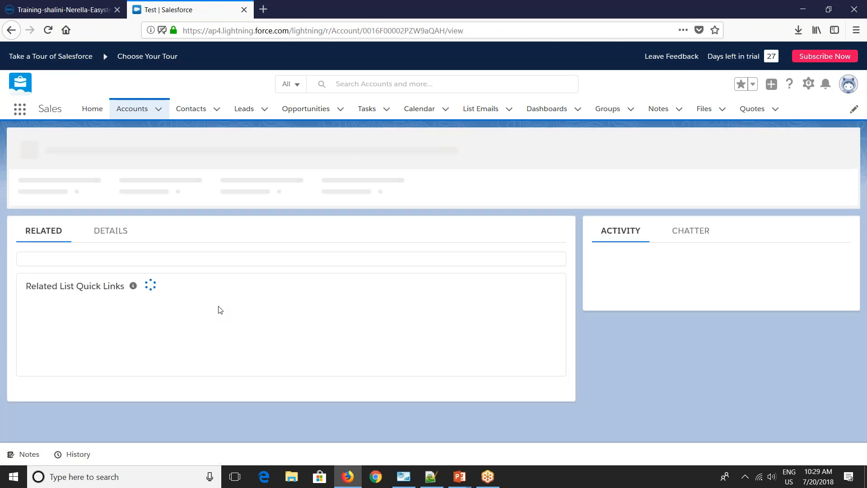
{"action": "scroll", "coordinate": [219, 318], "scroll_direction": "down", "scroll_amount": 5}
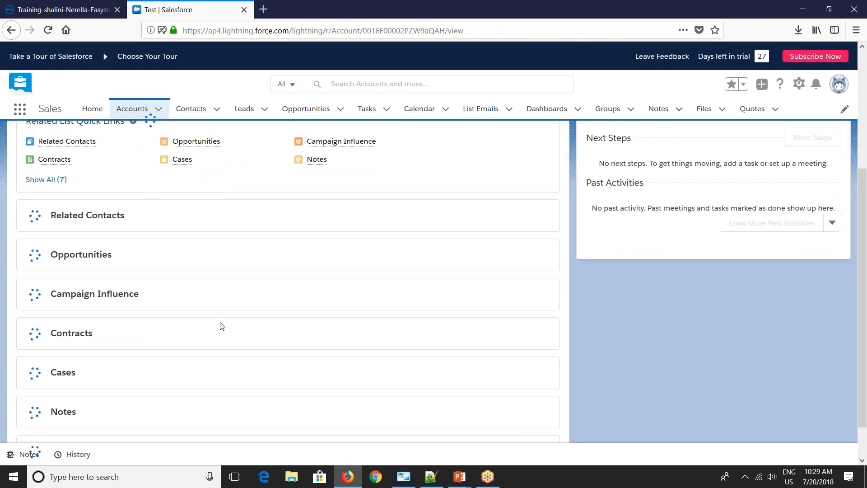
{"action": "scroll", "coordinate": [221, 329], "scroll_direction": "up", "scroll_amount": 5}
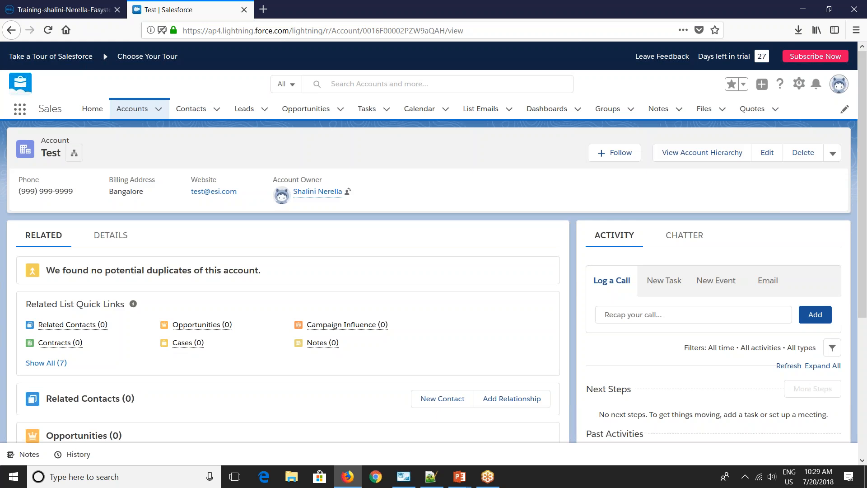
{"action": "left_click", "coordinate": [111, 236]}
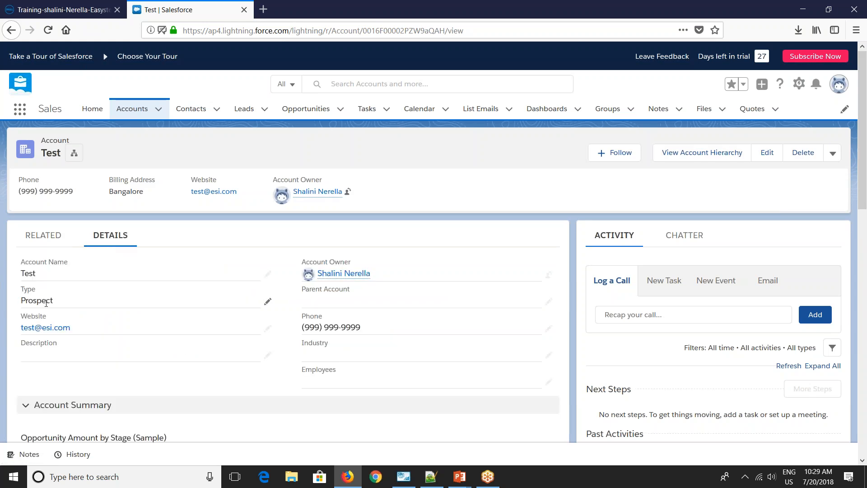
{"action": "scroll", "coordinate": [142, 348], "scroll_direction": "down", "scroll_amount": 10}
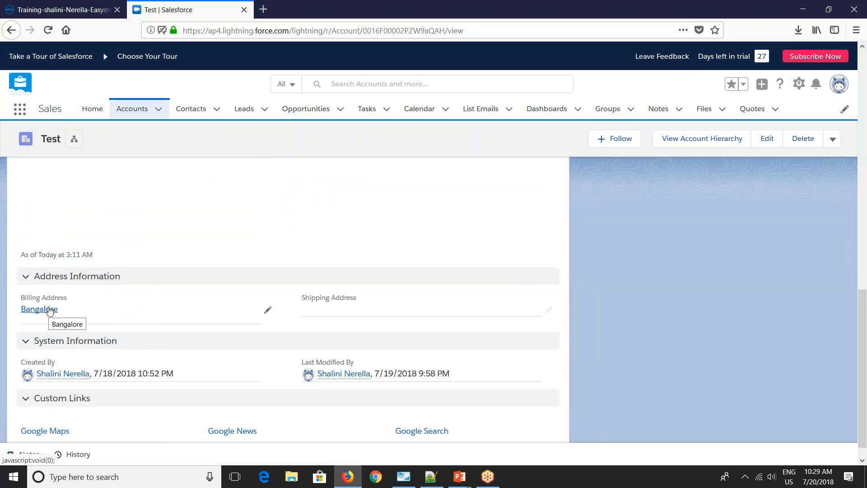
Go back to the Accounts list and show the All Accounts view to review the records.
{"action": "left_click", "coordinate": [138, 109]}
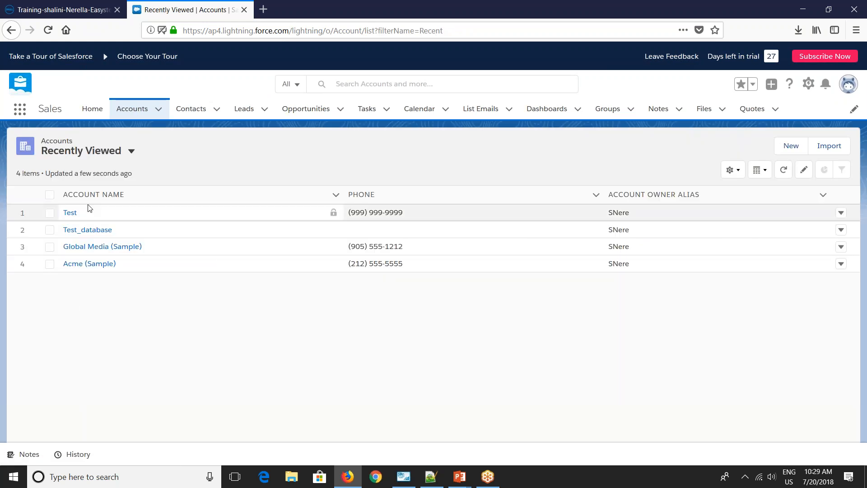
{"action": "left_click", "coordinate": [96, 152]}
{"action": "left_click", "coordinate": [79, 190]}
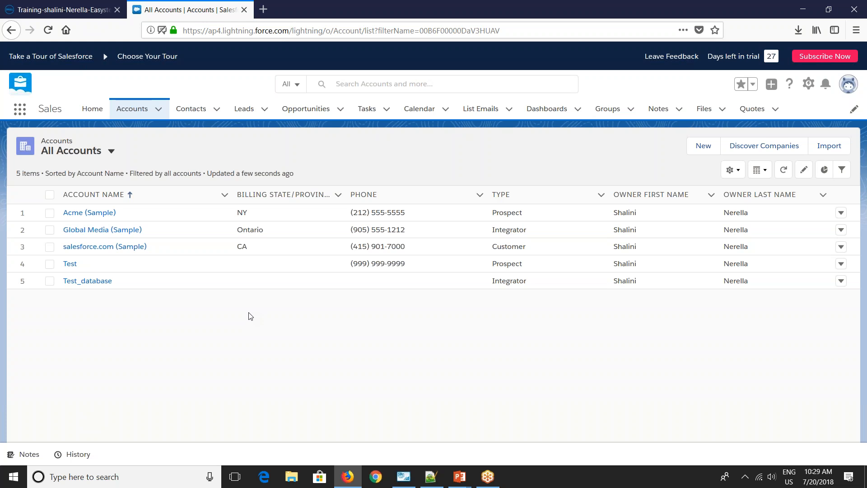
Switch back to Boomi AtomSphere, leave test mode, and close the DB to SF Update process.
{"action": "left_click", "coordinate": [62, 8]}
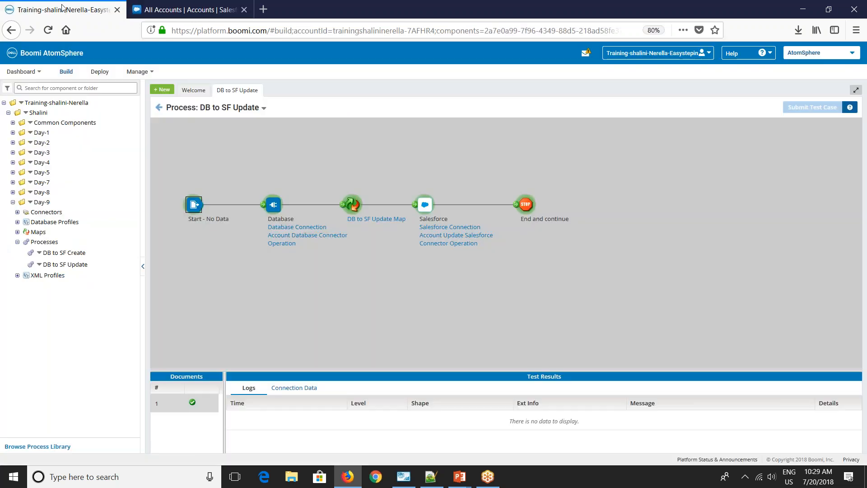
{"action": "left_click", "coordinate": [162, 110]}
{"action": "left_click", "coordinate": [264, 445]}
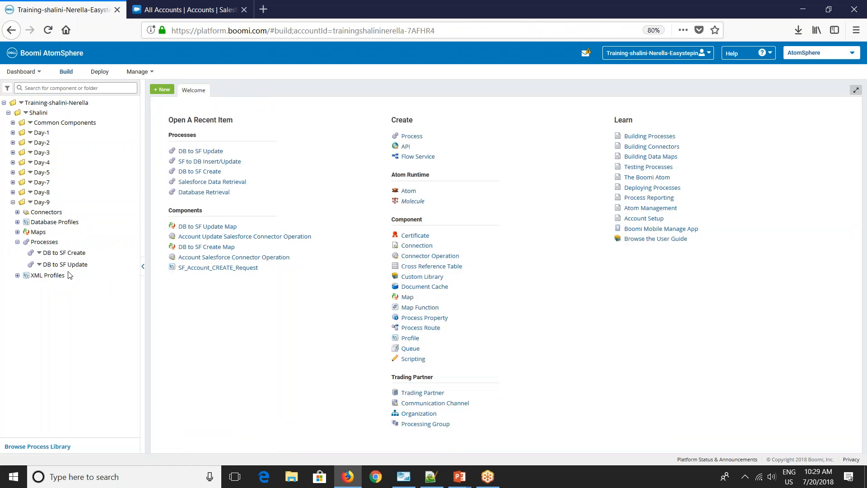
Create a process named DB to SF Create/Update in the Day-9 folder with its Start shape set to No Data.
{"action": "right_click", "coordinate": [32, 202]}
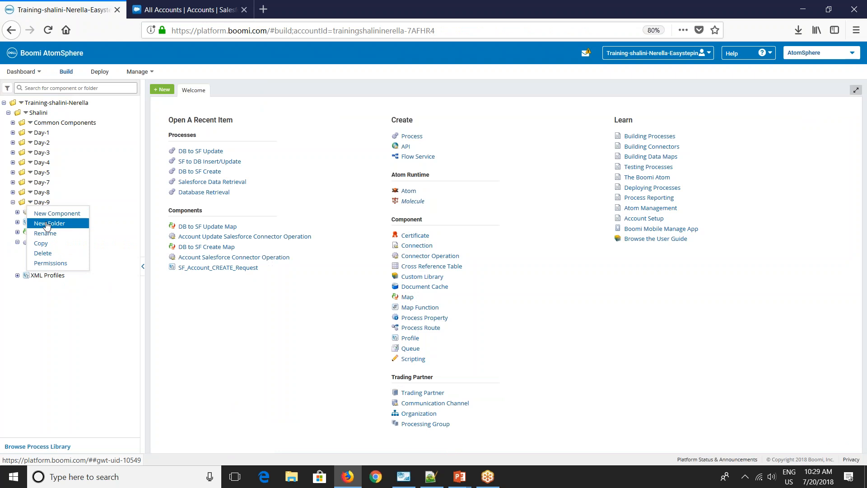
{"action": "left_click", "coordinate": [49, 215]}
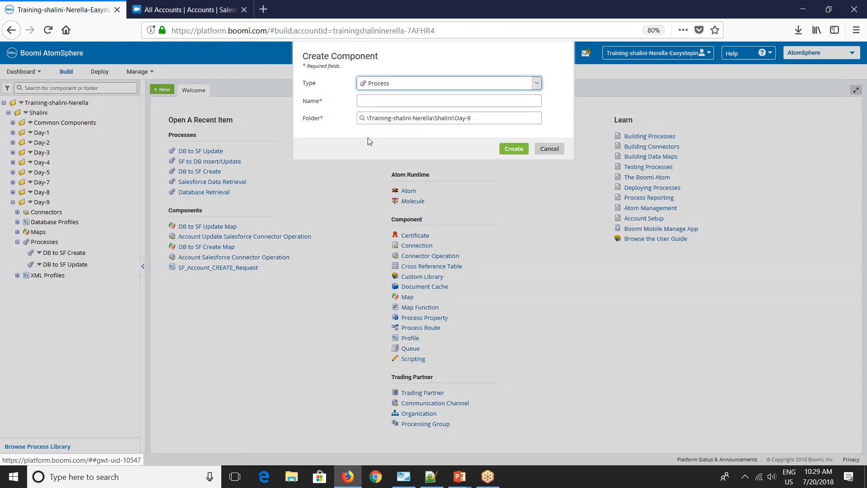
{"action": "type", "text": "DB to SF Create/Update"}
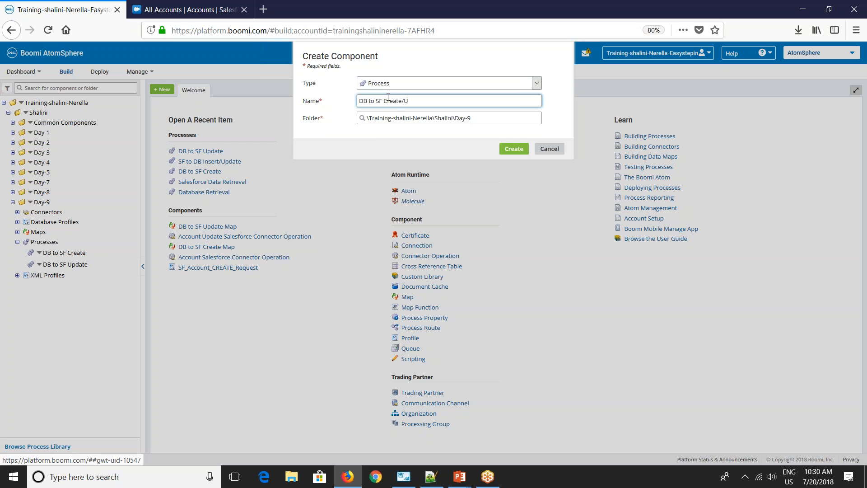
{"action": "left_click", "coordinate": [505, 151]}
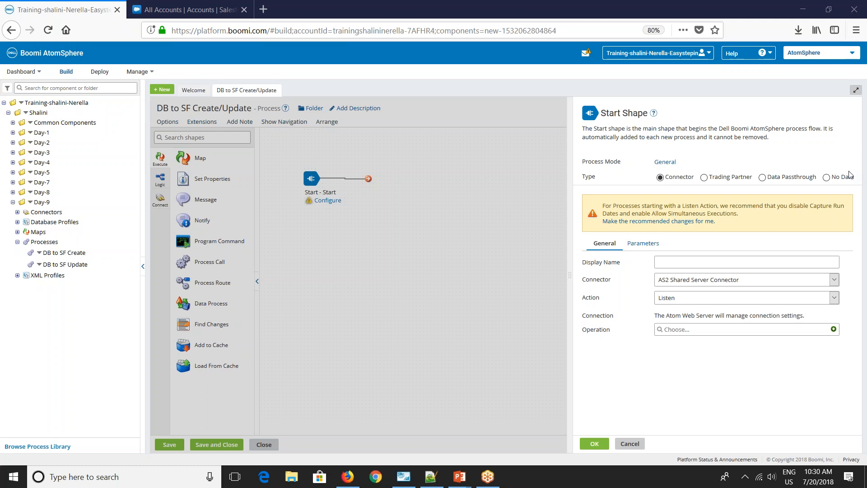
{"action": "left_click", "coordinate": [845, 177]}
{"action": "left_click", "coordinate": [595, 443]}
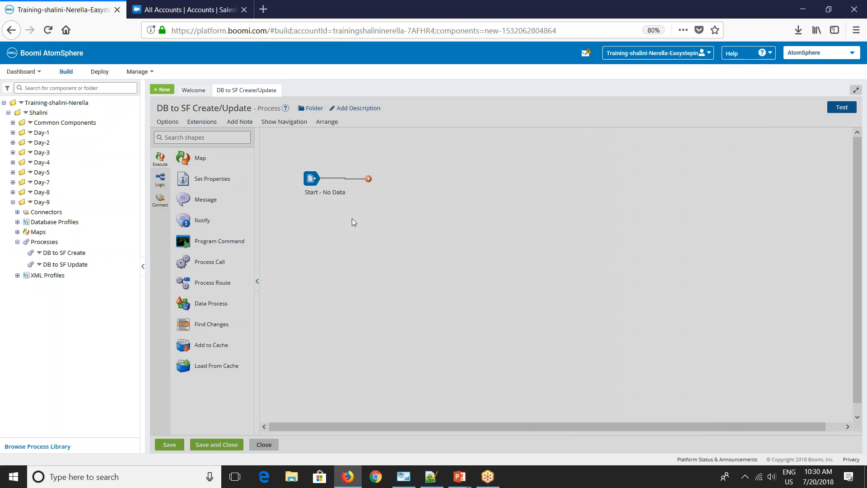
Add a Database Get connector using Database Connection and the Day-9 Account Database Connector Operation, and link the Start shape to it.
{"action": "left_click", "coordinate": [167, 142]}
{"action": "type", "text": "da"}
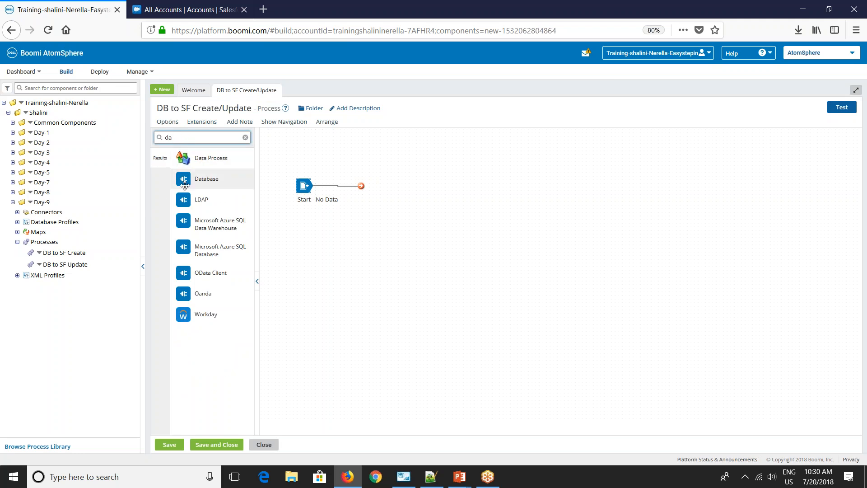
{"action": "left_click_drag", "start_coordinate": [183, 179], "coordinate": [394, 188]}
{"action": "left_click", "coordinate": [670, 265]}
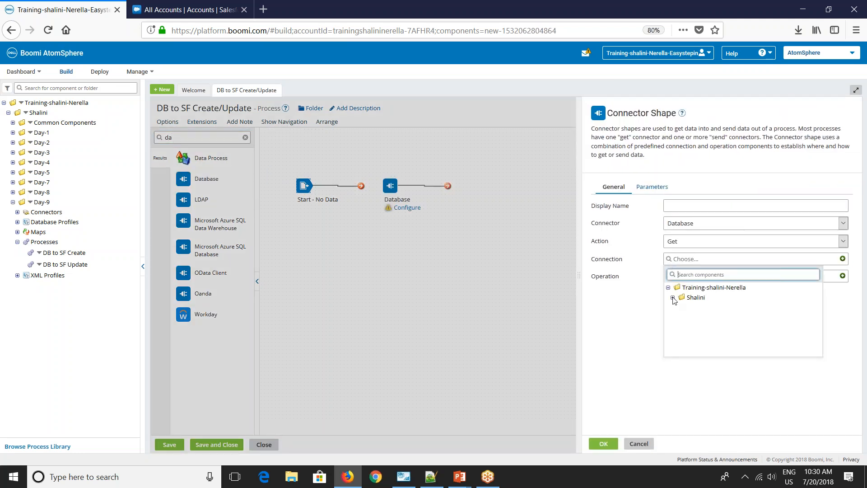
{"action": "left_click", "coordinate": [687, 318]}
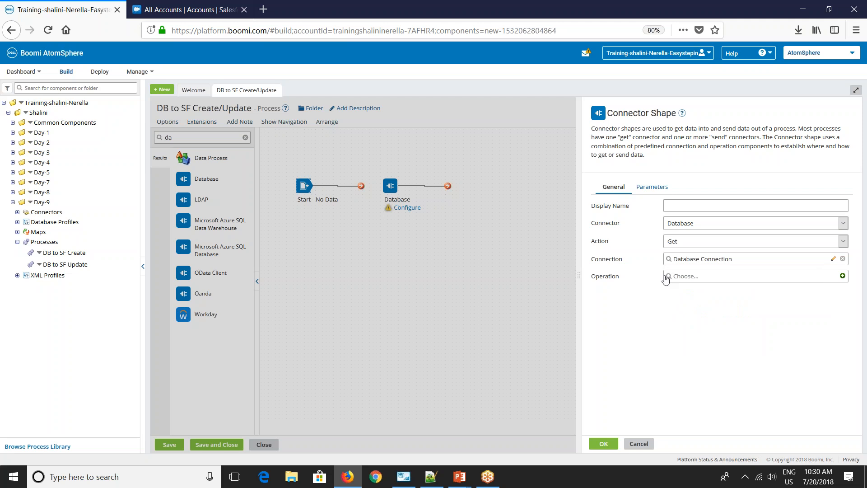
{"action": "left_click", "coordinate": [665, 277]}
{"action": "left_click", "coordinate": [677, 335]}
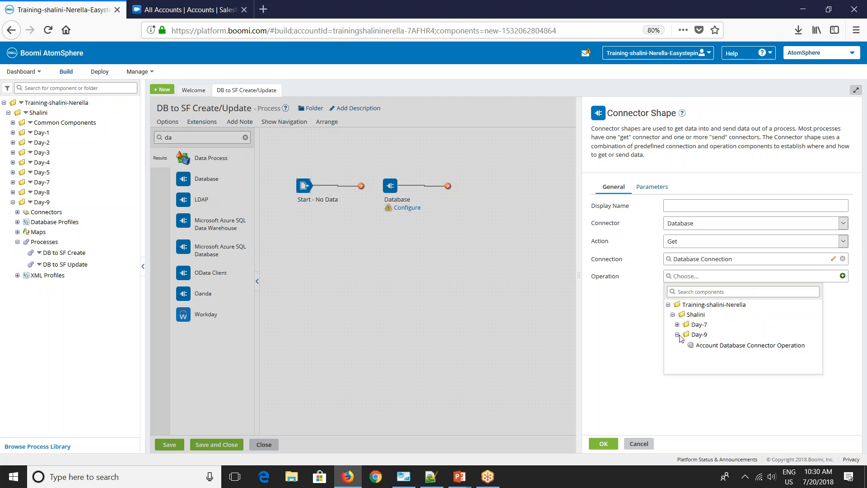
{"action": "left_click", "coordinate": [700, 346]}
{"action": "left_click", "coordinate": [604, 443]}
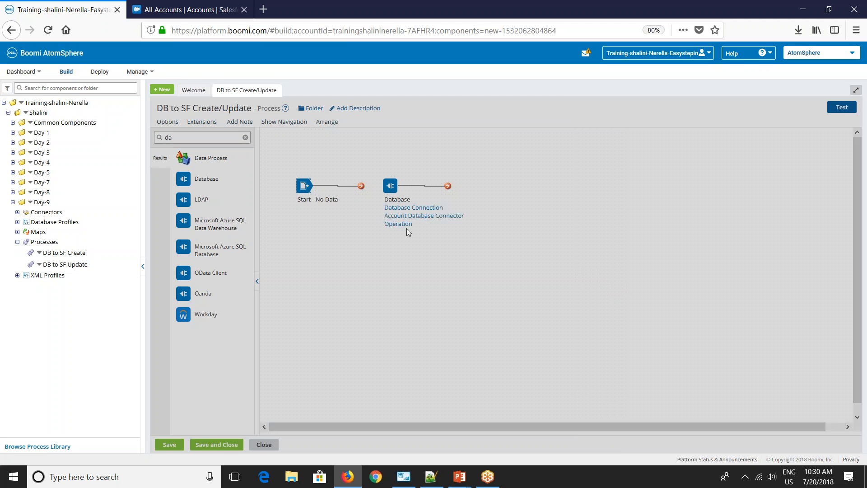
{"action": "left_click_drag", "start_coordinate": [361, 185], "coordinate": [384, 188]}
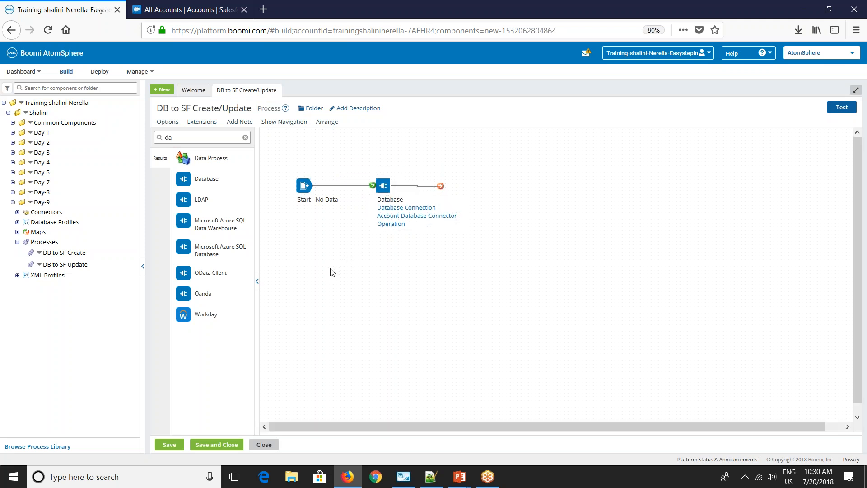
Add a Decision shape after the Database connector and name it Connector Call.
{"action": "left_click_drag", "start_coordinate": [177, 138], "coordinate": [136, 137]}
{"action": "type", "text": "de"}
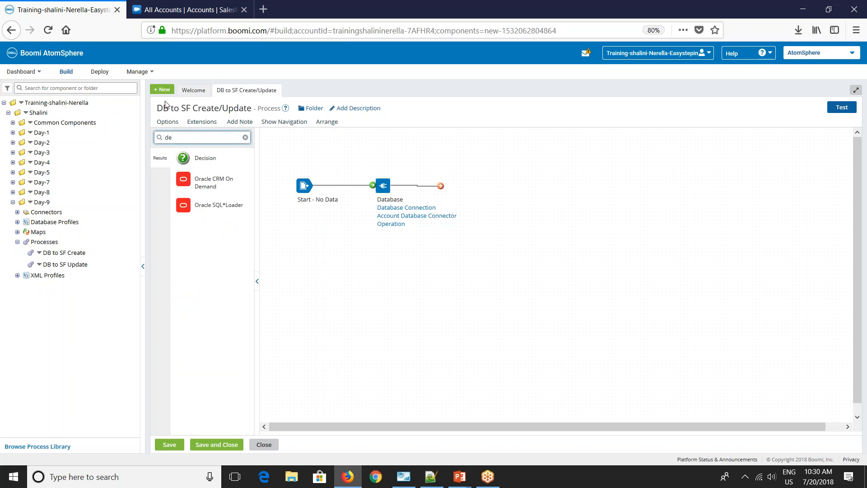
{"action": "left_click_drag", "start_coordinate": [183, 159], "coordinate": [489, 191]}
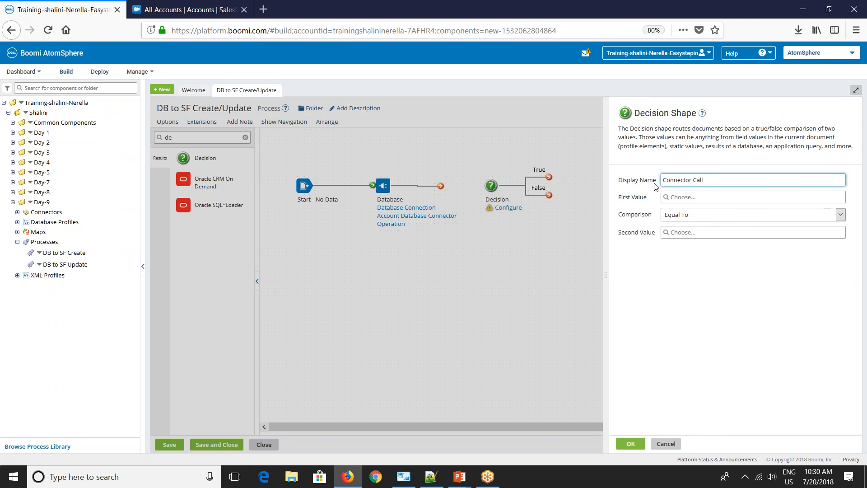
Define the Decision's first value as a Connector Call with Salesforce as the connector.
{"action": "left_click", "coordinate": [673, 198]}
{"action": "left_click", "coordinate": [432, 138]}
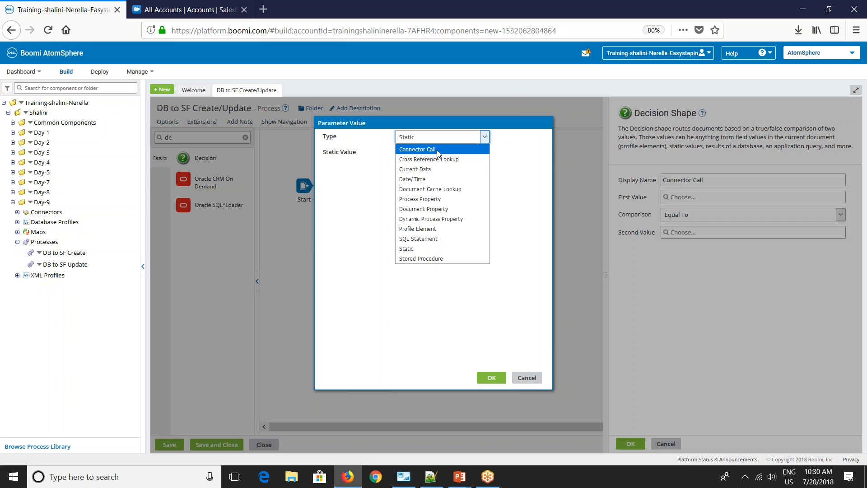
{"action": "left_click", "coordinate": [436, 150]}
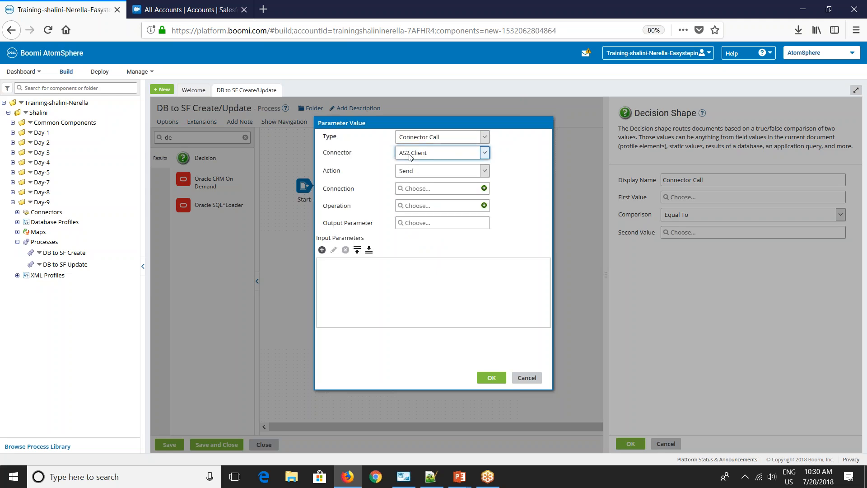
{"action": "left_click", "coordinate": [410, 154]}
{"action": "scroll", "coordinate": [420, 244], "scroll_direction": "down", "scroll_amount": 10}
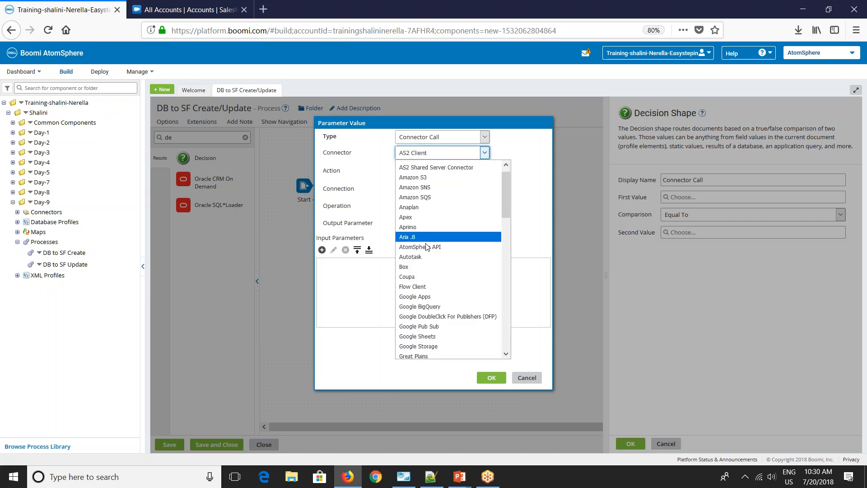
{"action": "scroll", "coordinate": [420, 253], "scroll_direction": "down", "scroll_amount": 5}
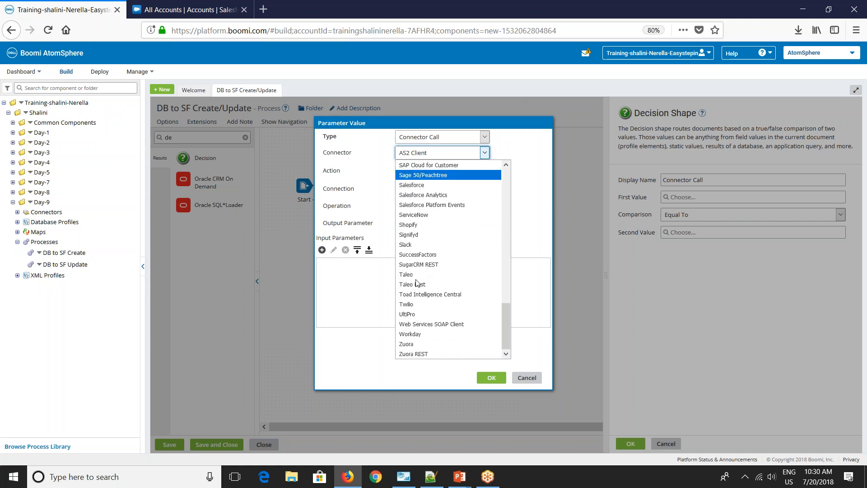
{"action": "scroll", "coordinate": [416, 290], "scroll_direction": "up", "scroll_amount": 4}
{"action": "scroll", "coordinate": [416, 290], "scroll_direction": "up", "scroll_amount": 10}
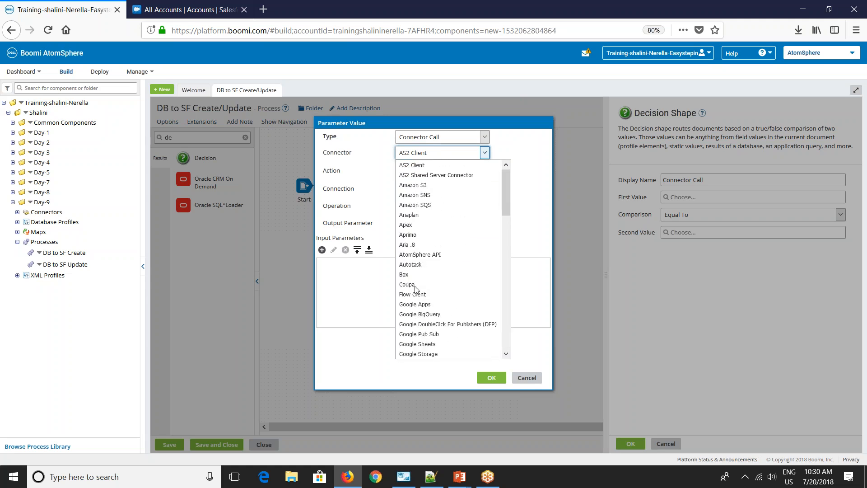
{"action": "scroll", "coordinate": [424, 280], "scroll_direction": "down", "scroll_amount": 9}
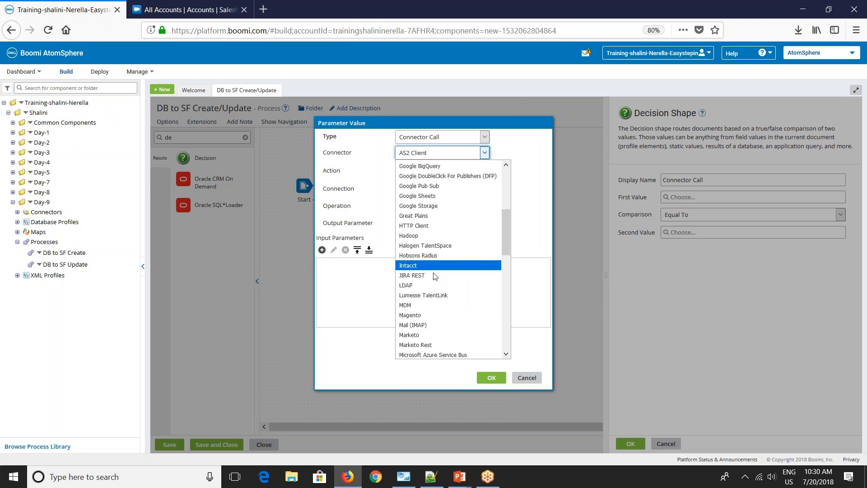
{"action": "scroll", "coordinate": [429, 298], "scroll_direction": "down", "scroll_amount": 3}
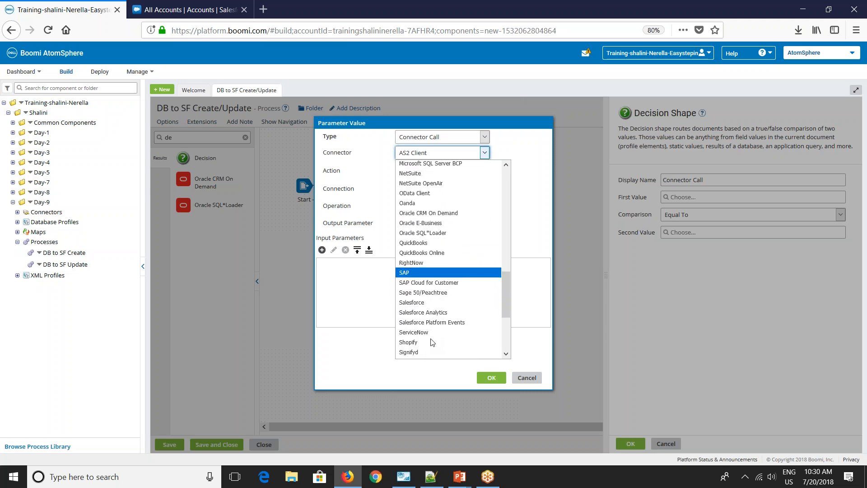
{"action": "left_click", "coordinate": [424, 296]}
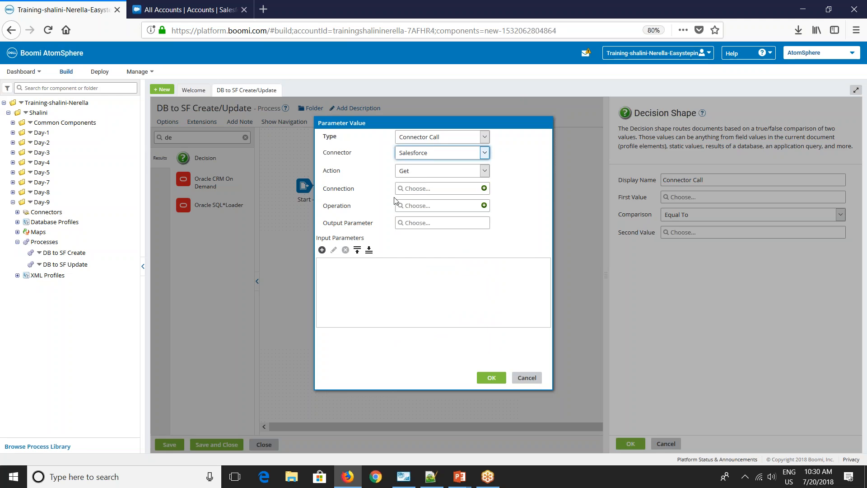
Assign the Salesforce Connection and the Day-8 Account Salesforce Connector Operation to the connector call.
{"action": "left_click", "coordinate": [405, 190]}
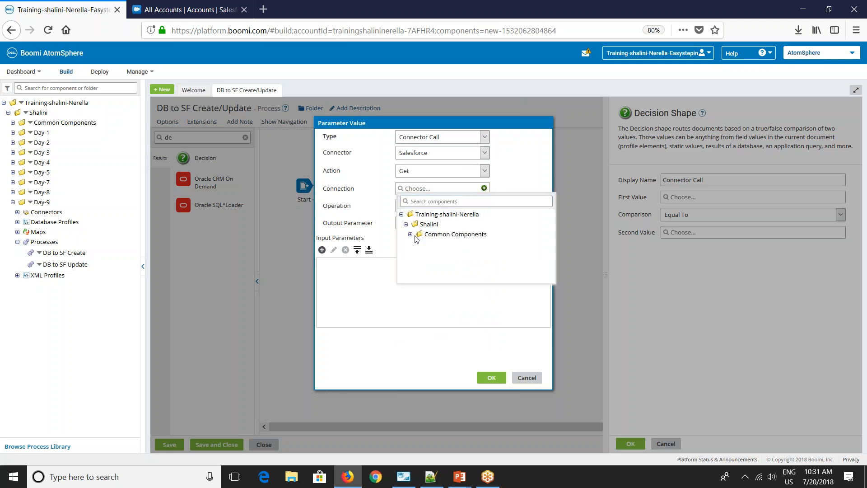
{"action": "left_click", "coordinate": [410, 234]}
{"action": "left_click", "coordinate": [433, 246]}
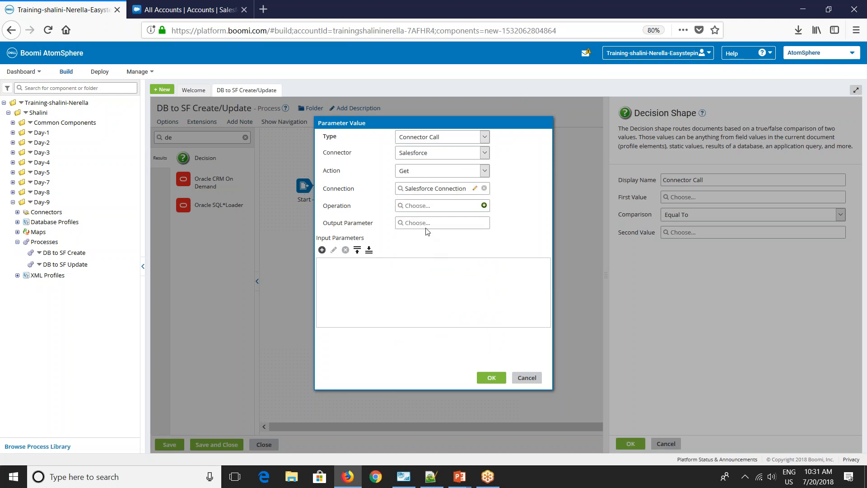
{"action": "left_click", "coordinate": [411, 207]}
{"action": "left_click", "coordinate": [412, 244]}
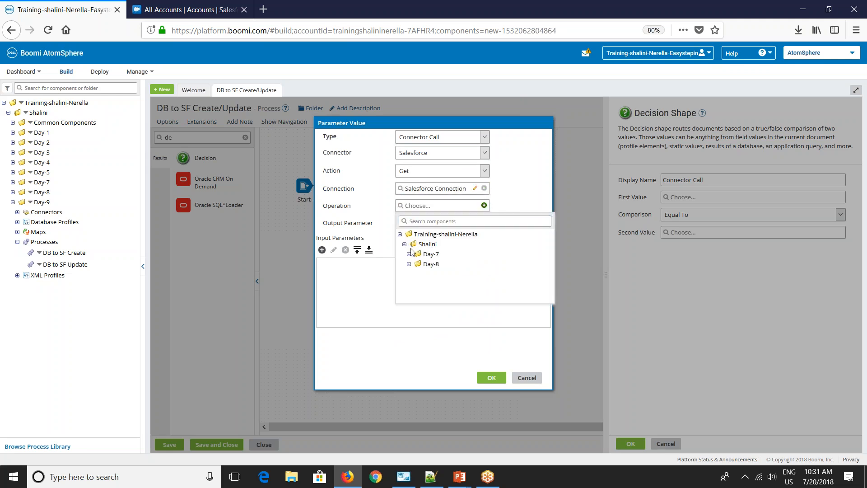
{"action": "left_click", "coordinate": [411, 265]}
{"action": "left_click", "coordinate": [451, 276]}
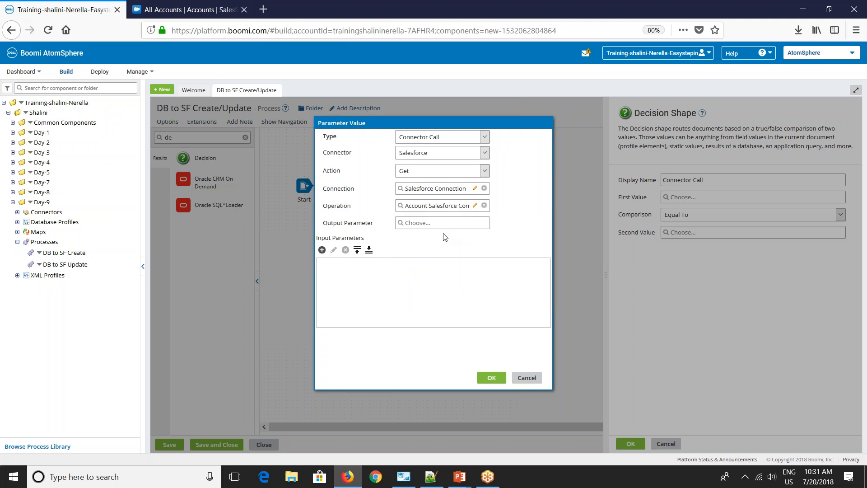
Set the connector call's output parameter to the Account Id element.
{"action": "left_click", "coordinate": [411, 226]}
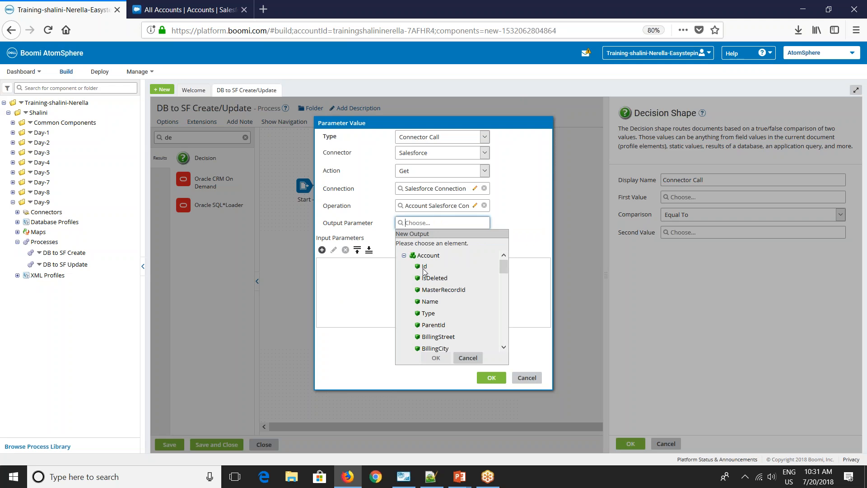
{"action": "left_click", "coordinate": [424, 267]}
{"action": "left_click", "coordinate": [436, 357]}
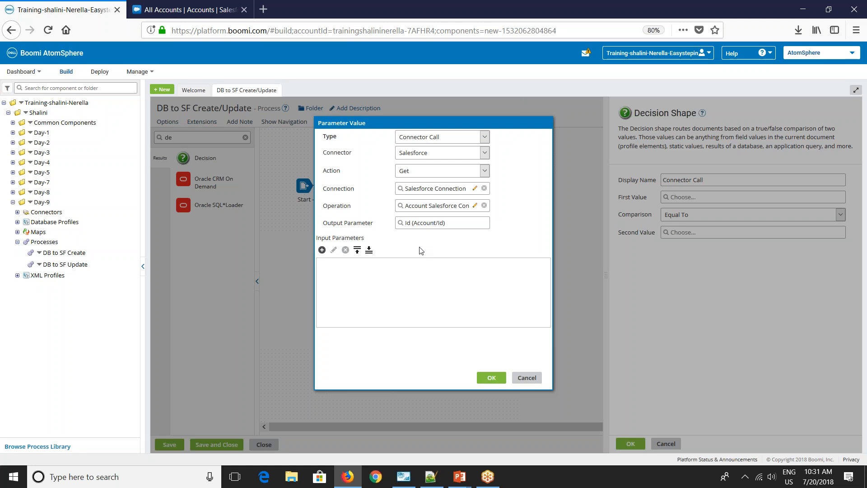
{"action": "left_click", "coordinate": [322, 250]}
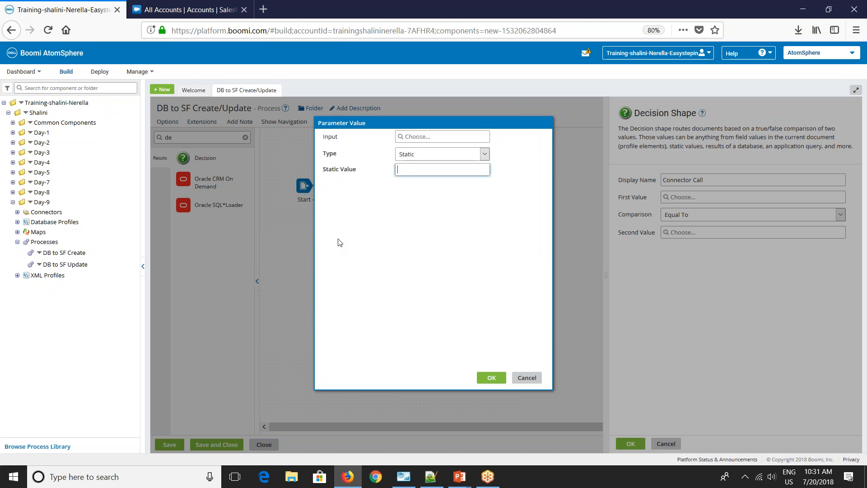
{"action": "left_click", "coordinate": [413, 138]}
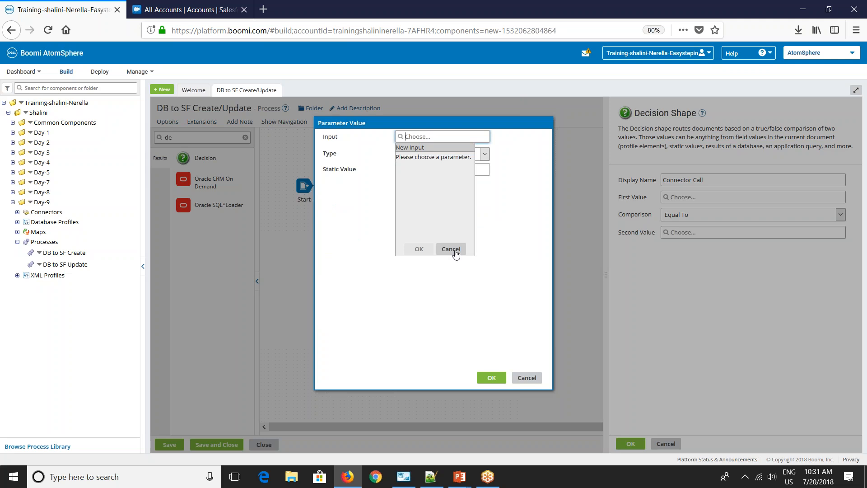
{"action": "left_click", "coordinate": [450, 250]}
{"action": "left_click", "coordinate": [525, 379]}
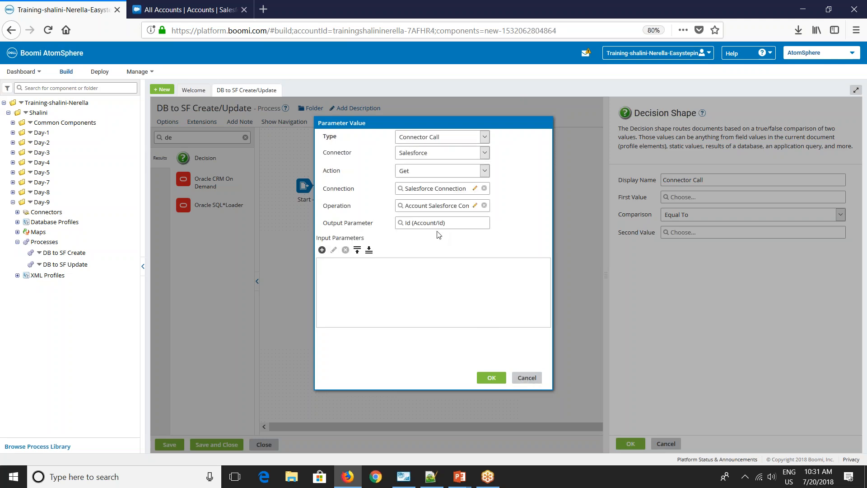
Open the Account Salesforce Connector Operation for editing and add an expression under the Logical - AND filter group.
{"action": "left_click", "coordinate": [475, 205]}
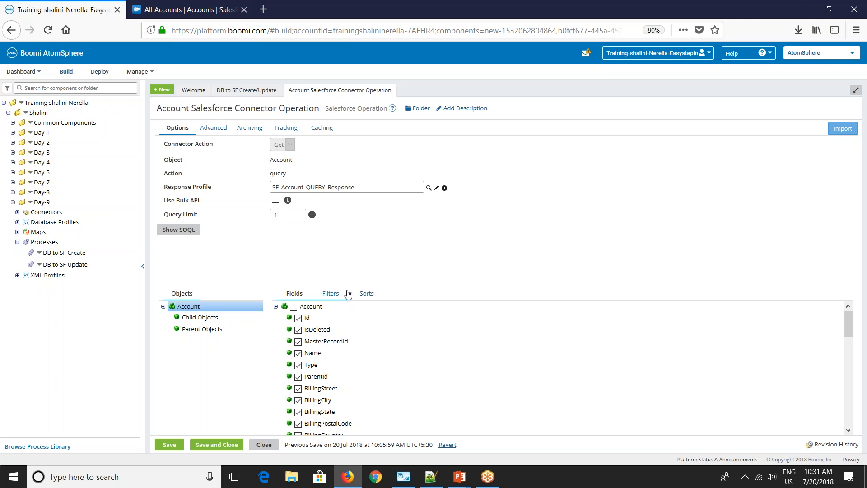
{"action": "left_click", "coordinate": [336, 295]}
{"action": "left_click", "coordinate": [294, 319]}
{"action": "left_click", "coordinate": [313, 333]}
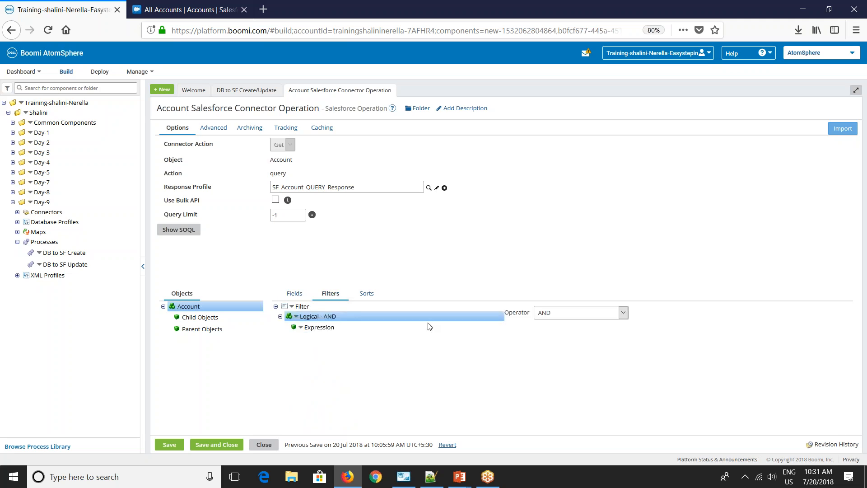
Name the new filter expression Id=, assign it the Id field, and save and close the operation.
{"action": "left_click", "coordinate": [338, 327]}
{"action": "double_click", "coordinate": [574, 312]}
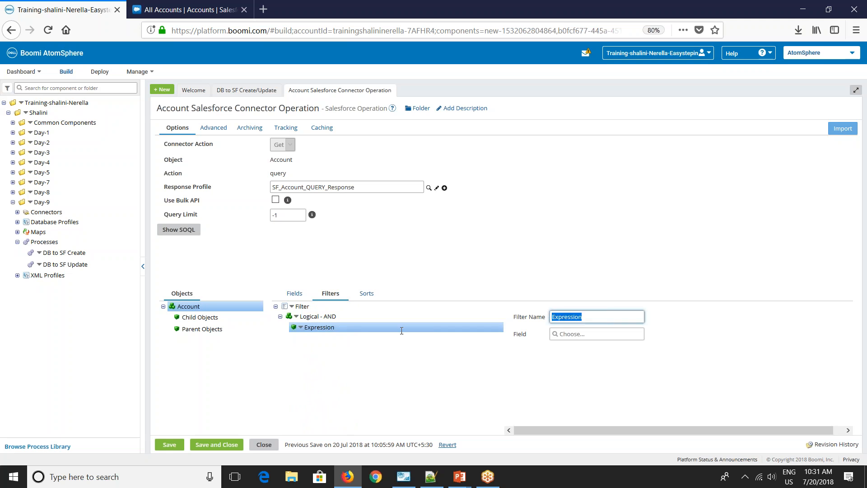
{"action": "type", "text": "Id="}
{"action": "left_click", "coordinate": [555, 333]}
{"action": "left_click", "coordinate": [575, 356]}
{"action": "left_click", "coordinate": [578, 448]}
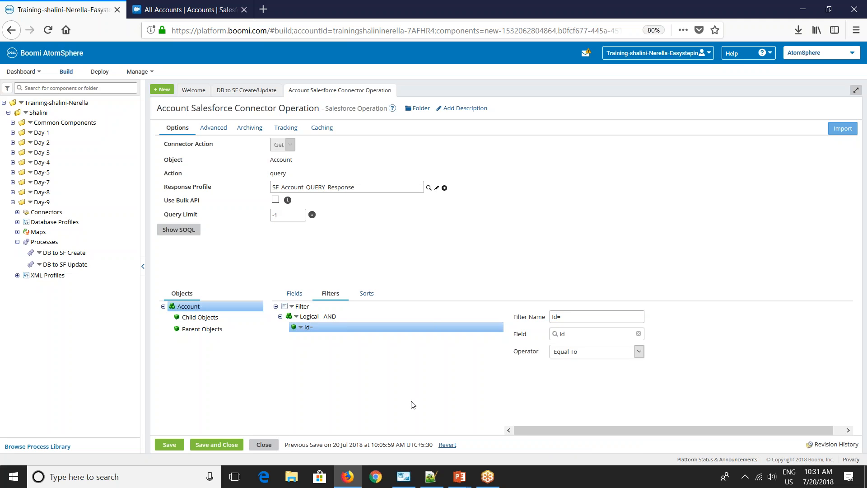
{"action": "left_click", "coordinate": [216, 444]}
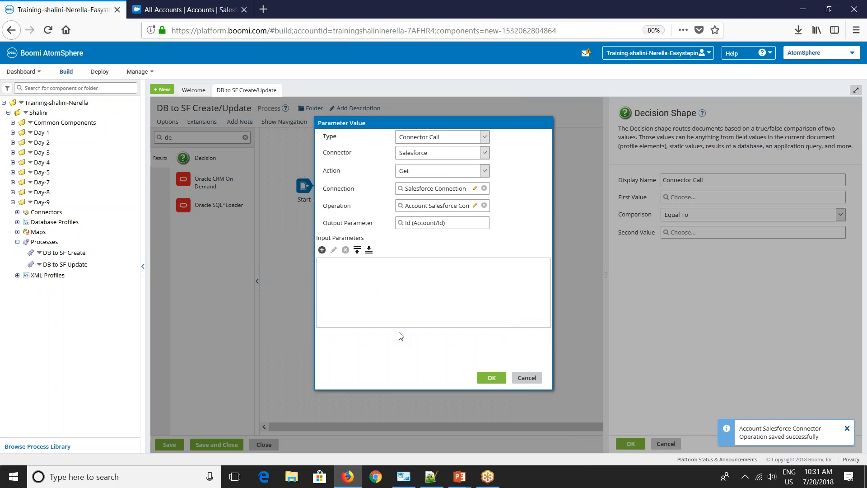
Add an input parameter for the Id= filter to the connector call and set its type to Profile Element.
{"action": "left_click", "coordinate": [322, 250]}
{"action": "left_click", "coordinate": [400, 136]}
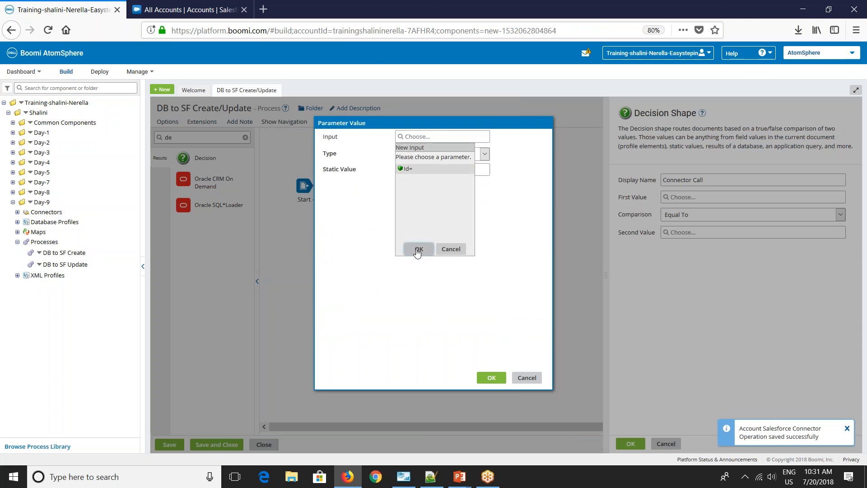
{"action": "left_click", "coordinate": [416, 249]}
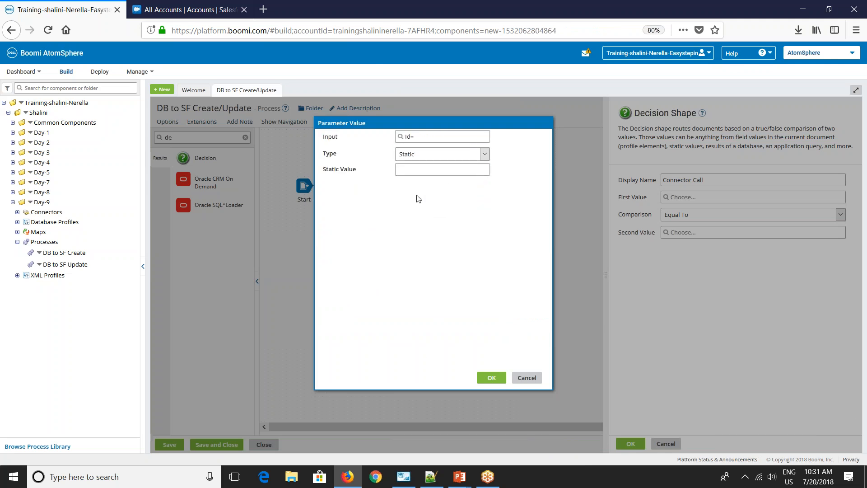
{"action": "left_click", "coordinate": [415, 157]}
{"action": "left_click", "coordinate": [411, 239]}
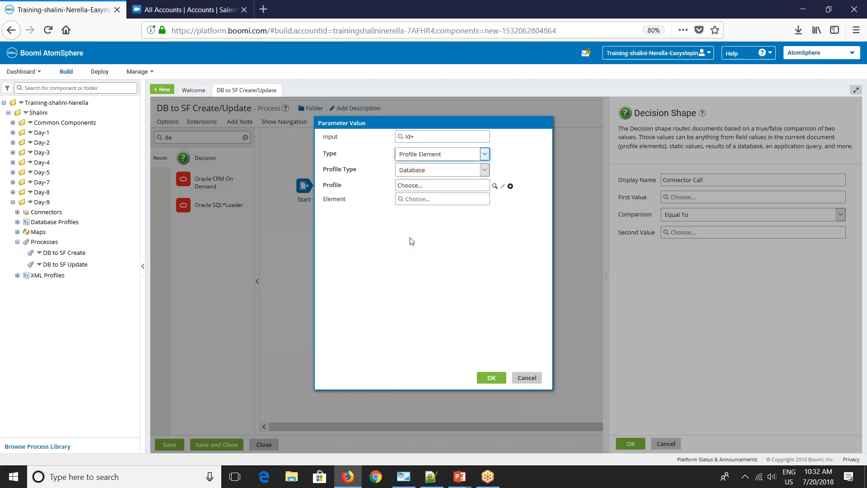
Set the Id= input to the SF_Id element of the Account Database Profile in Day-9 and confirm the connector call value.
{"action": "left_click", "coordinate": [424, 172]}
{"action": "left_click", "coordinate": [427, 177]}
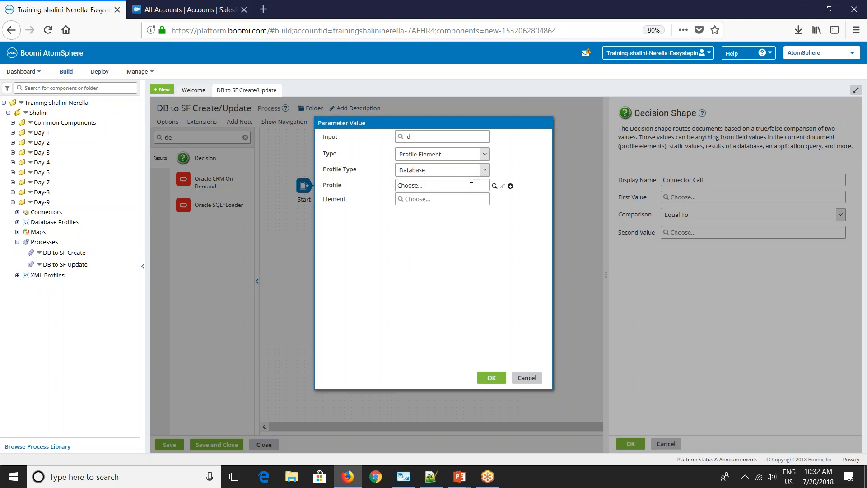
{"action": "left_click", "coordinate": [494, 187]}
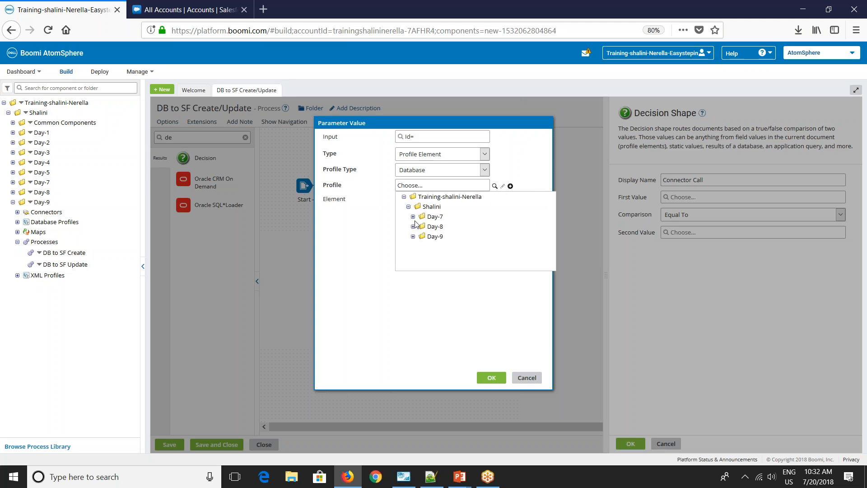
{"action": "left_click", "coordinate": [413, 236]}
{"action": "left_click", "coordinate": [449, 246]}
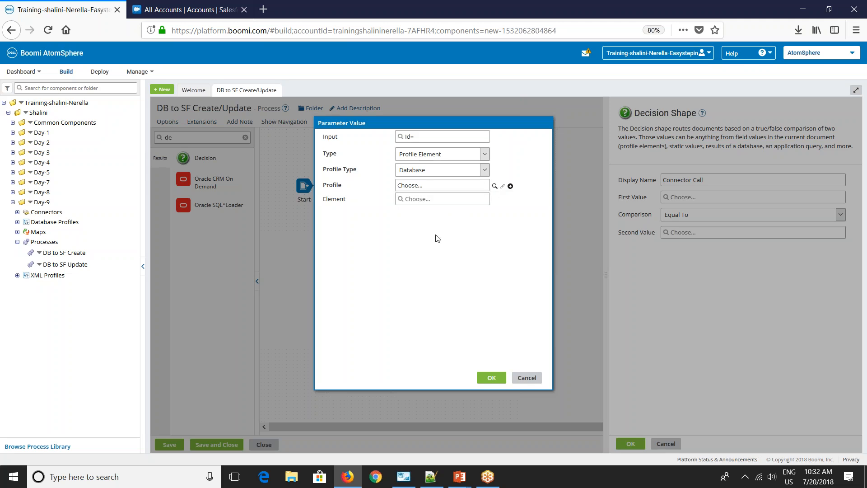
{"action": "left_click", "coordinate": [408, 200]}
{"action": "left_click", "coordinate": [409, 242]}
{"action": "scroll", "coordinate": [435, 271], "scroll_direction": "down", "scroll_amount": 8}
{"action": "scroll", "coordinate": [437, 293], "scroll_direction": "down", "scroll_amount": 2}
{"action": "left_click", "coordinate": [438, 278]}
{"action": "left_click", "coordinate": [436, 334]}
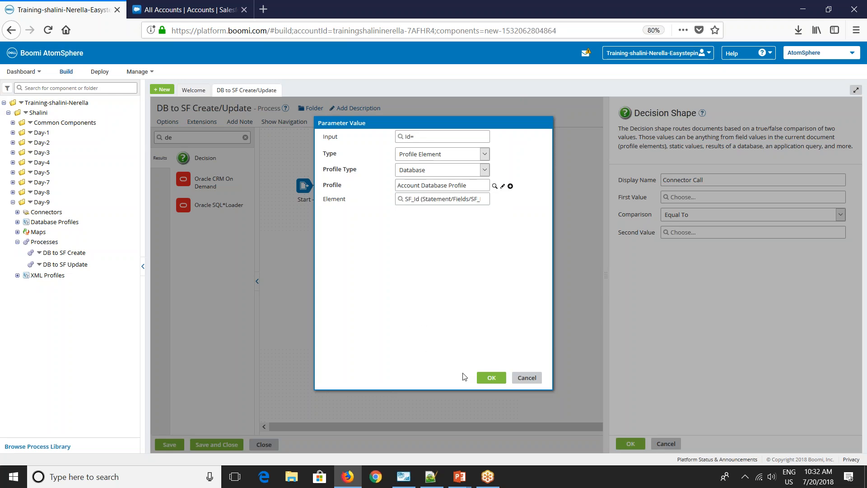
{"action": "left_click", "coordinate": [480, 376]}
{"action": "left_click", "coordinate": [492, 377]}
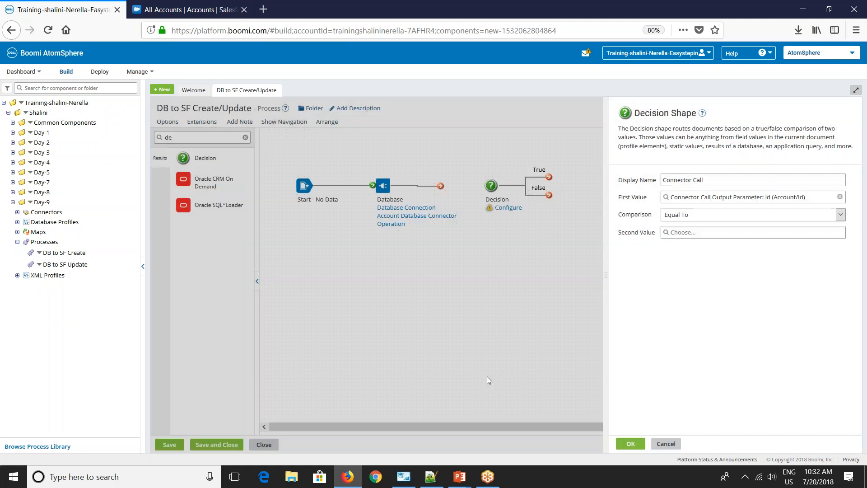
Set the Decision's second value to an empty static value and confirm the Decision configuration.
{"action": "left_click", "coordinate": [674, 234]}
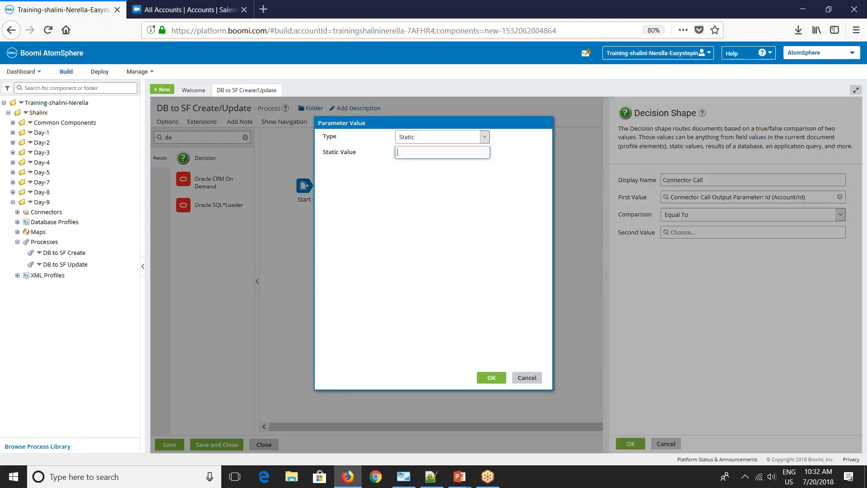
{"action": "left_click", "coordinate": [492, 379]}
{"action": "left_click", "coordinate": [631, 443]}
{"action": "left_click", "coordinate": [630, 444]}
Connect the Database shape to the Decision and spread its True and False branch ends apart.
{"action": "left_click_drag", "start_coordinate": [478, 188], "coordinate": [491, 185]}
{"action": "left_click_drag", "start_coordinate": [549, 177], "coordinate": [573, 245]}
{"action": "left_click_drag", "start_coordinate": [584, 186], "coordinate": [577, 186]}
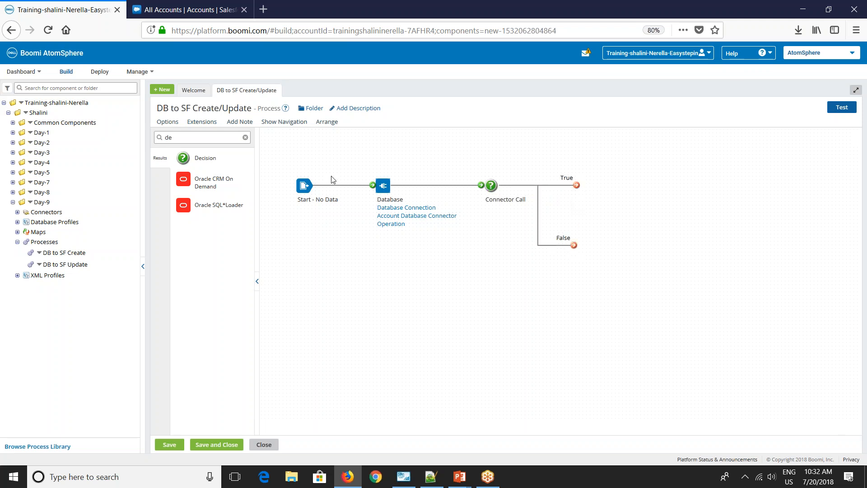
Add a Process Call for the Day-9 process DB to SF Create on the Decision's True branch and align it.
{"action": "double_click", "coordinate": [168, 137]}
{"action": "type", "text": "proc"}
{"action": "left_click_drag", "start_coordinate": [182, 158], "coordinate": [576, 185]}
{"action": "left_click", "coordinate": [625, 215]}
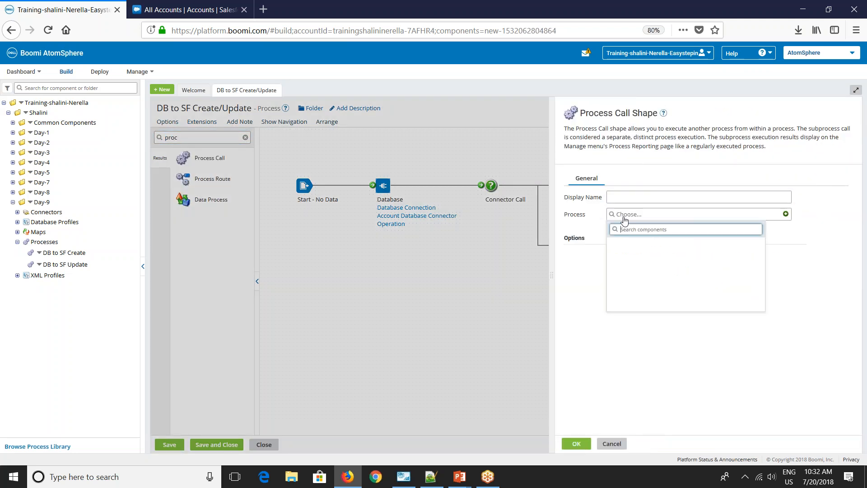
{"action": "left_click", "coordinate": [621, 251]}
{"action": "scroll", "coordinate": [623, 289], "scroll_direction": "down", "scroll_amount": 2}
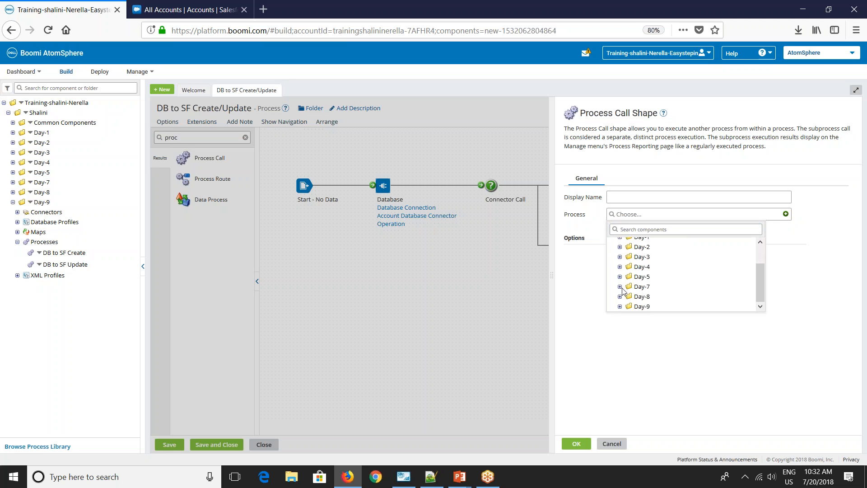
{"action": "left_click", "coordinate": [620, 306]}
{"action": "scroll", "coordinate": [632, 296], "scroll_direction": "down", "scroll_amount": 2}
{"action": "left_click", "coordinate": [659, 299]}
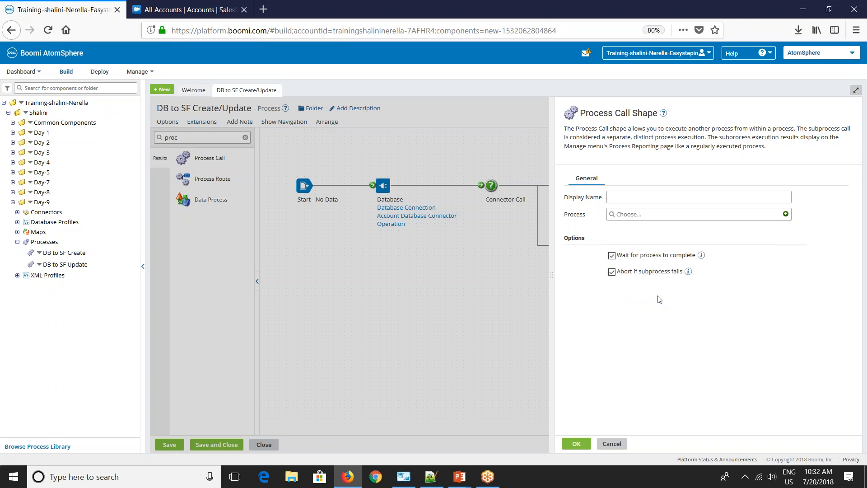
{"action": "left_click", "coordinate": [573, 447]}
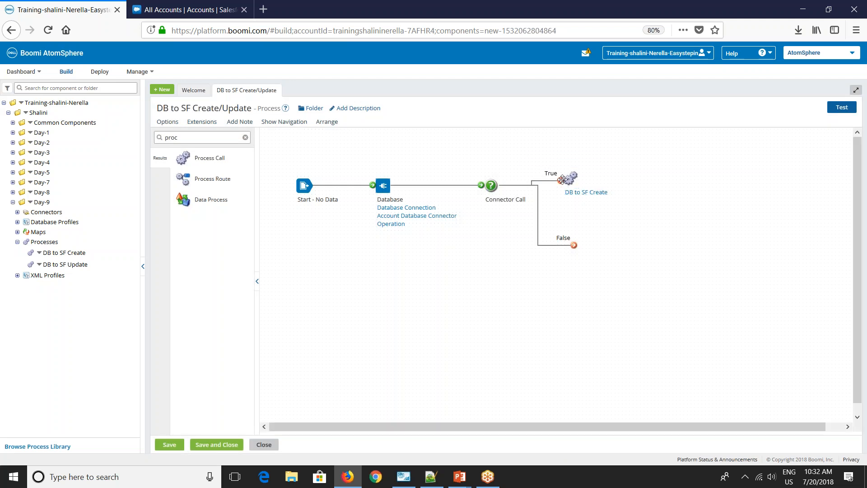
{"action": "left_click_drag", "start_coordinate": [561, 180], "coordinate": [589, 193]}
Add a Process Call for the Day-9 process DB to SF Update on the Decision's False branch.
{"action": "left_click_drag", "start_coordinate": [210, 159], "coordinate": [570, 244]}
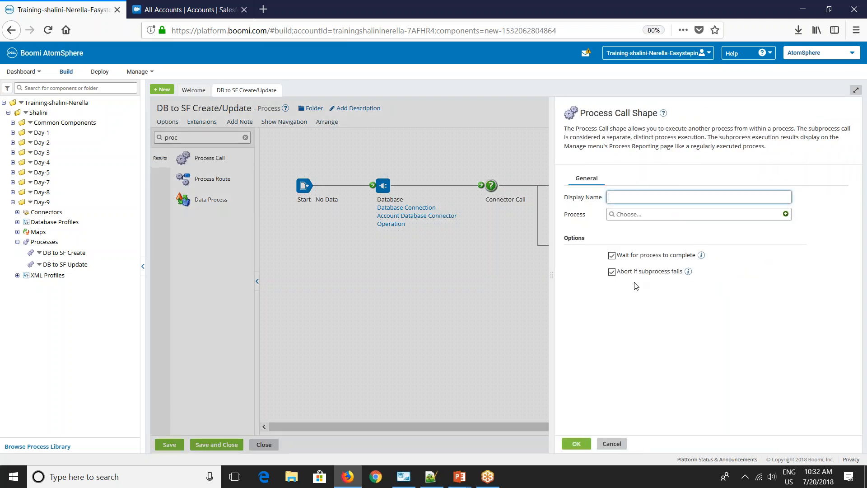
{"action": "left_click", "coordinate": [610, 216]}
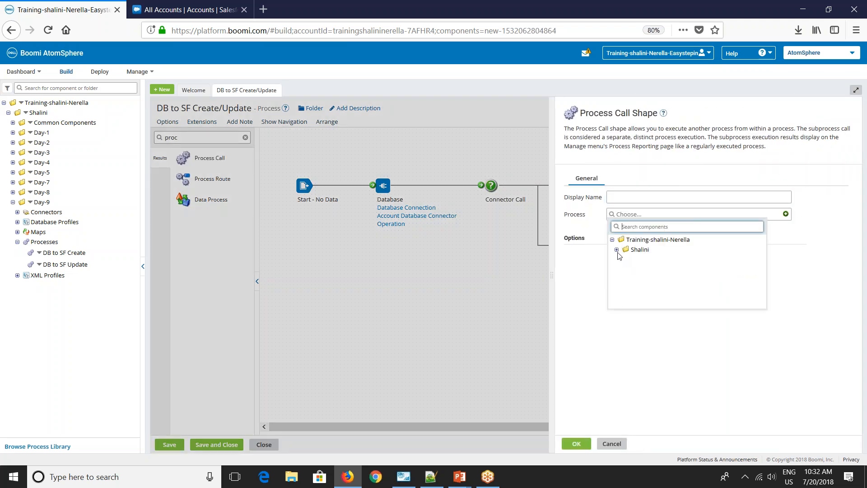
{"action": "scroll", "coordinate": [634, 269], "scroll_direction": "down", "scroll_amount": 1}
{"action": "left_click", "coordinate": [621, 304]}
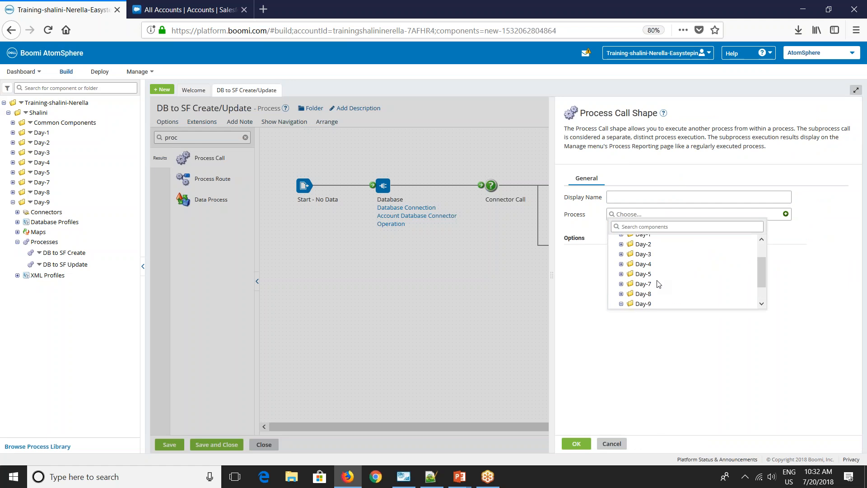
{"action": "scroll", "coordinate": [656, 281], "scroll_direction": "down", "scroll_amount": 1}
{"action": "left_click", "coordinate": [650, 304]}
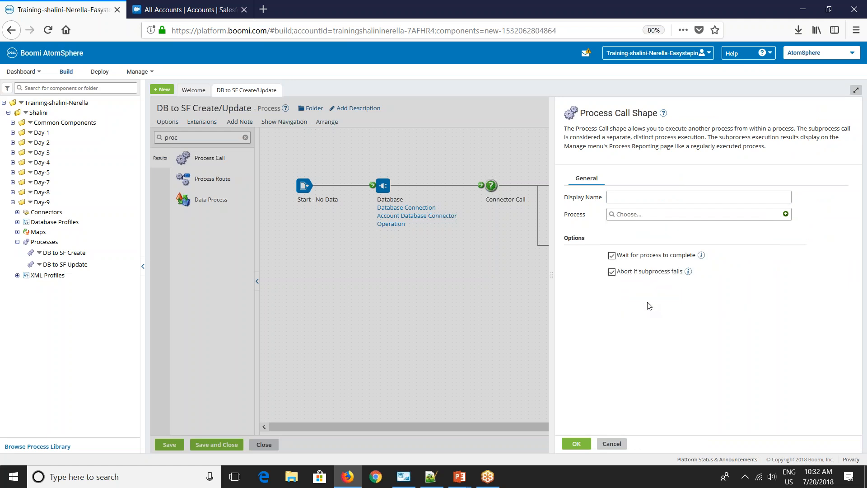
{"action": "left_click", "coordinate": [577, 444]}
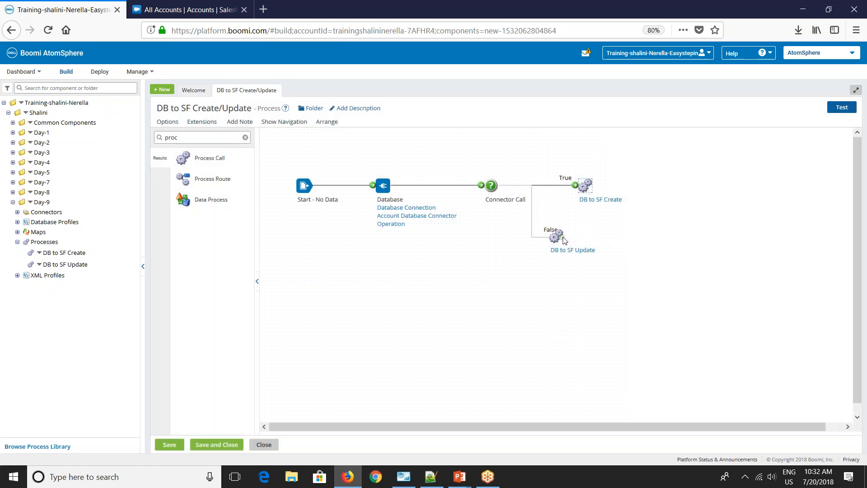
{"action": "mouse_move", "coordinate": [557, 243]}
{"action": "left_click_drag", "start_coordinate": [557, 243], "coordinate": [581, 255]}
Open the DB to SF Create process and set its Start shape to Data Passthrough, applying the recommended Capture Run Dates change.
{"action": "left_click", "coordinate": [603, 200]}
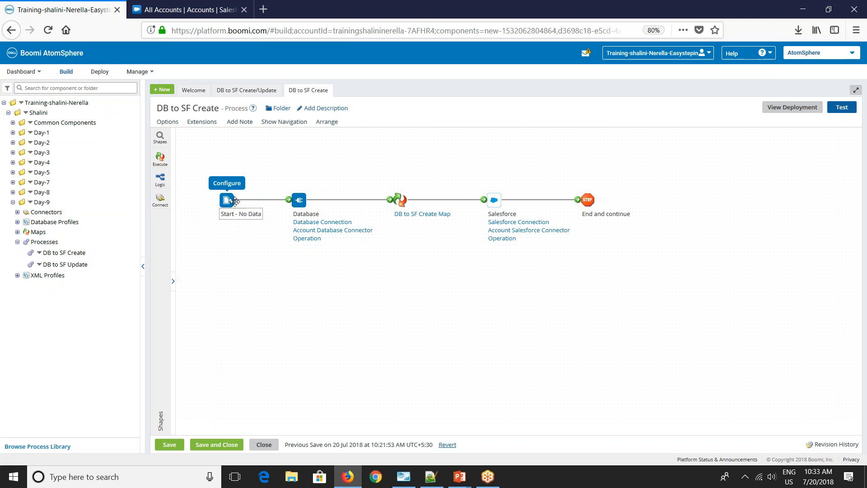
{"action": "left_click", "coordinate": [235, 201]}
{"action": "left_click", "coordinate": [763, 177]}
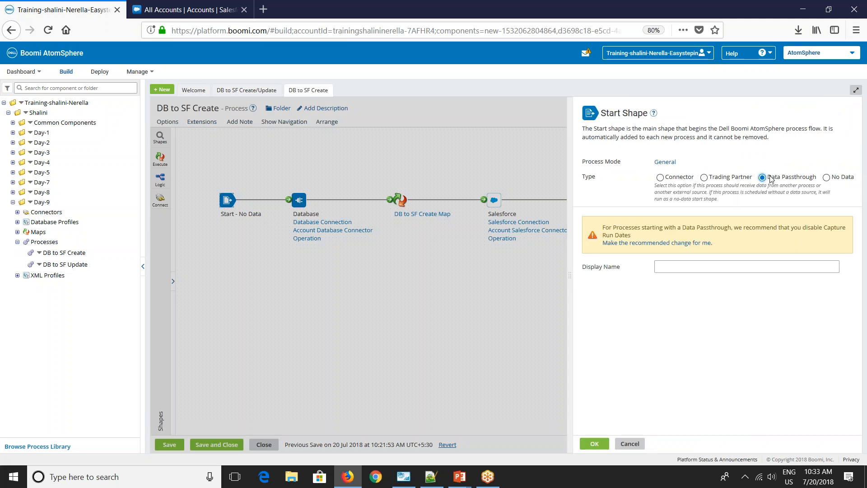
{"action": "left_click", "coordinate": [668, 243]}
{"action": "left_click", "coordinate": [594, 444]}
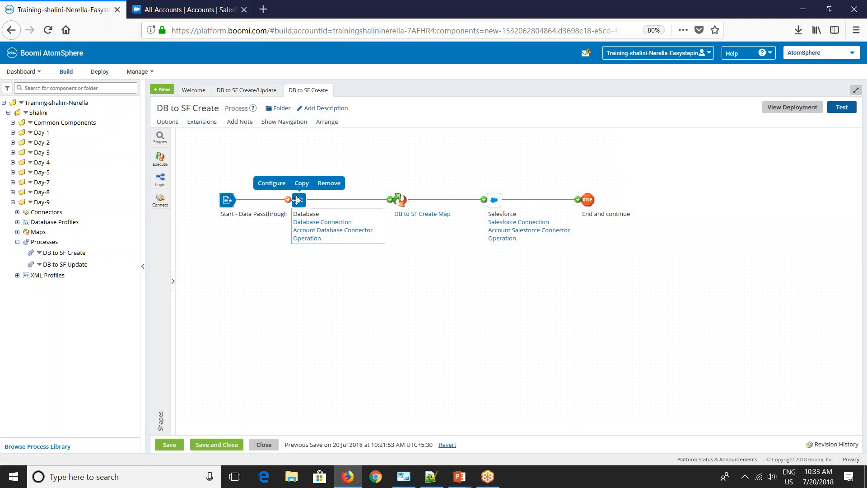
Detach the Database shape in DB to SF Create, connect Start directly to the map, and save and close the process.
{"action": "left_click_drag", "start_coordinate": [295, 200], "coordinate": [296, 301]}
{"action": "left_click_drag", "start_coordinate": [390, 201], "coordinate": [369, 303]}
{"action": "left_click_drag", "start_coordinate": [288, 199], "coordinate": [392, 200]}
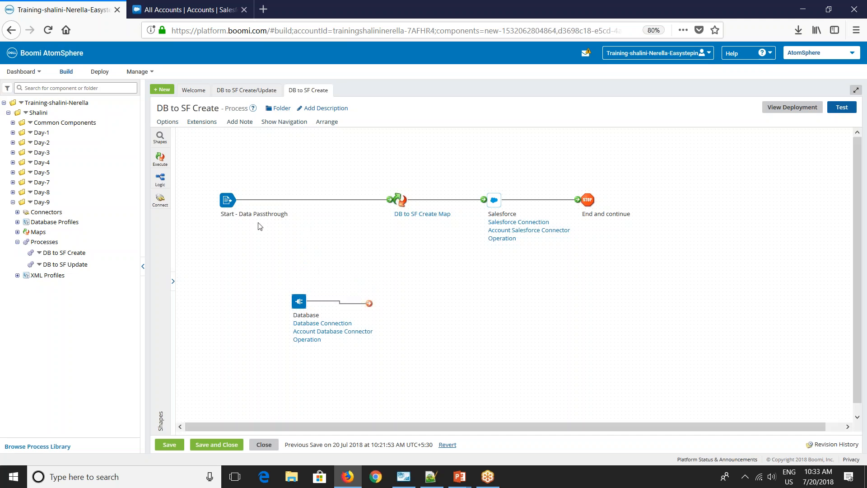
{"action": "left_click_drag", "start_coordinate": [228, 199], "coordinate": [271, 199]}
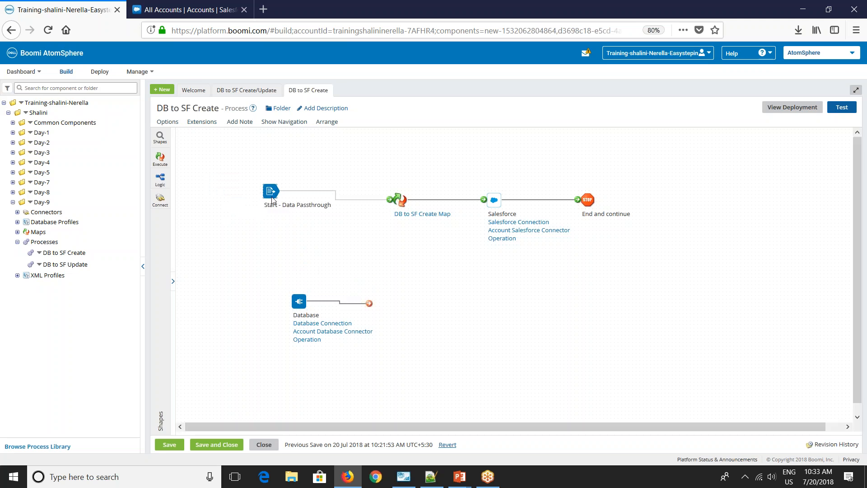
{"action": "left_click", "coordinate": [217, 444]}
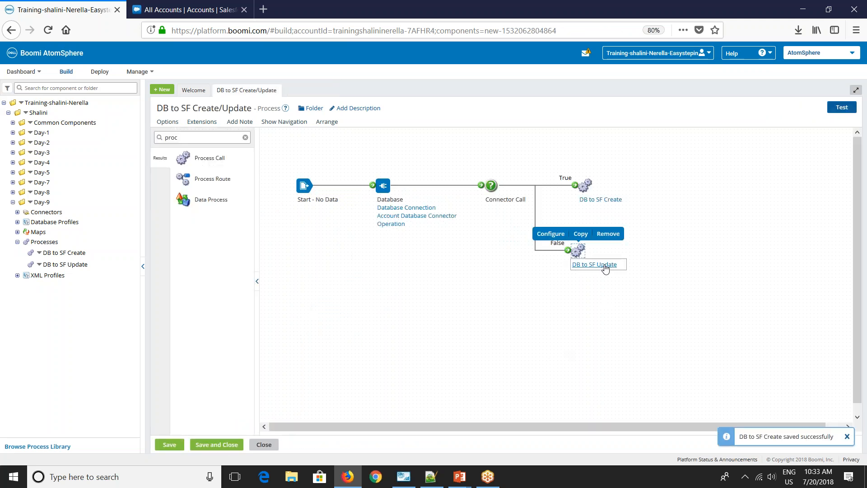
Open the DB to SF Update process and set its Start shape to Data Passthrough, applying the recommended Capture Run Dates change.
{"action": "left_click", "coordinate": [605, 264]}
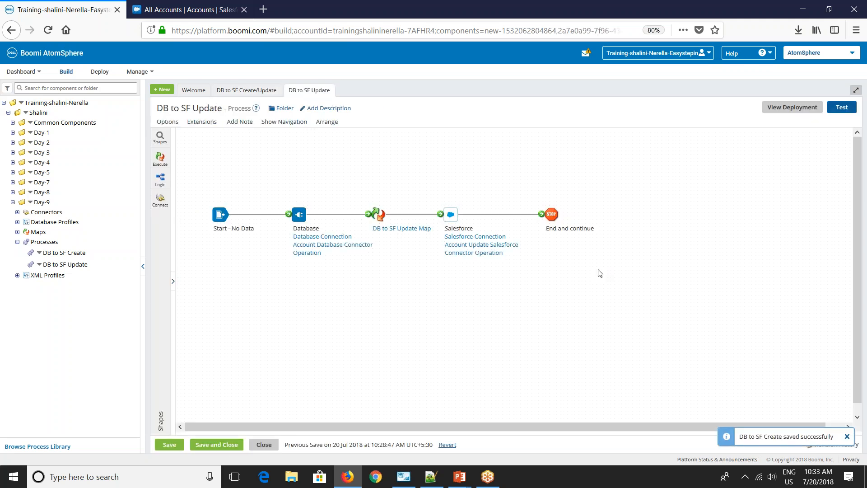
{"action": "left_click", "coordinate": [224, 218]}
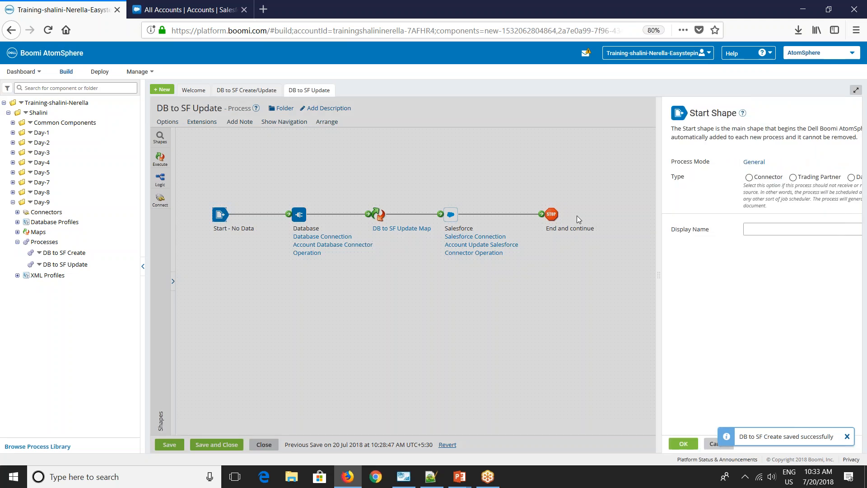
{"action": "left_click", "coordinate": [762, 177]}
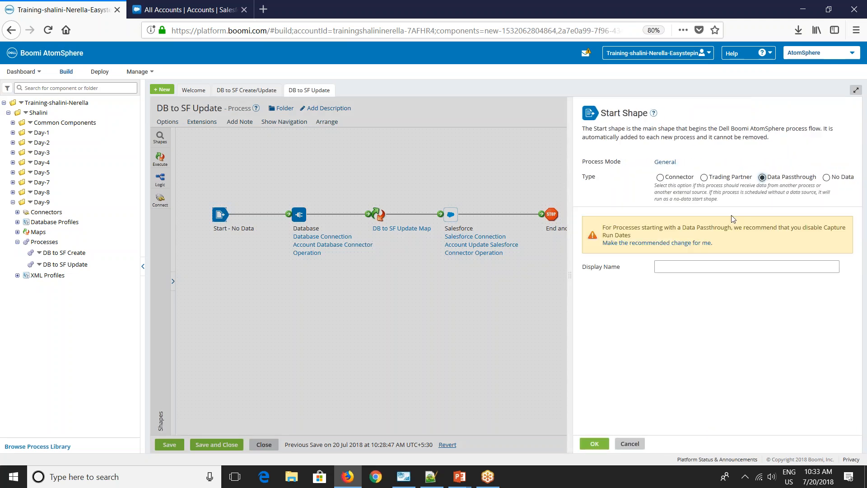
{"action": "left_click", "coordinate": [656, 244]}
{"action": "left_click", "coordinate": [594, 443]}
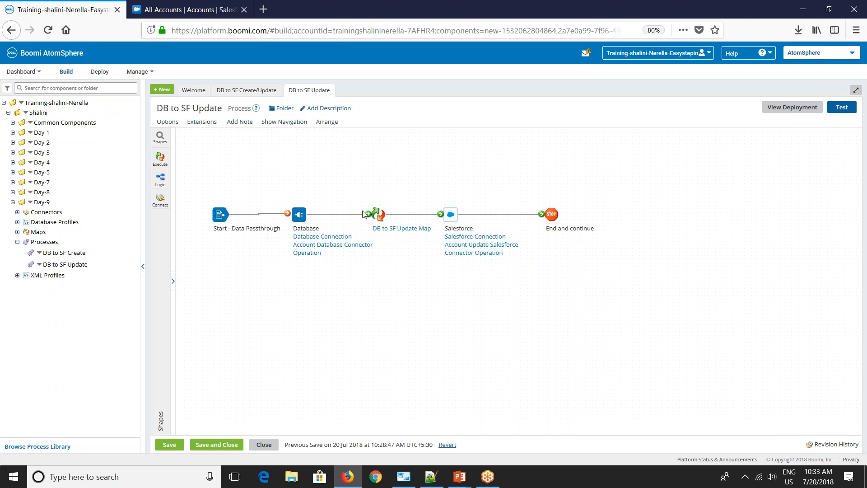
Bypass the Database shape in DB to SF Update by connecting Start to the map, save and close it, and save DB to SF Create/Update.
{"action": "left_click_drag", "start_coordinate": [305, 224], "coordinate": [303, 315]}
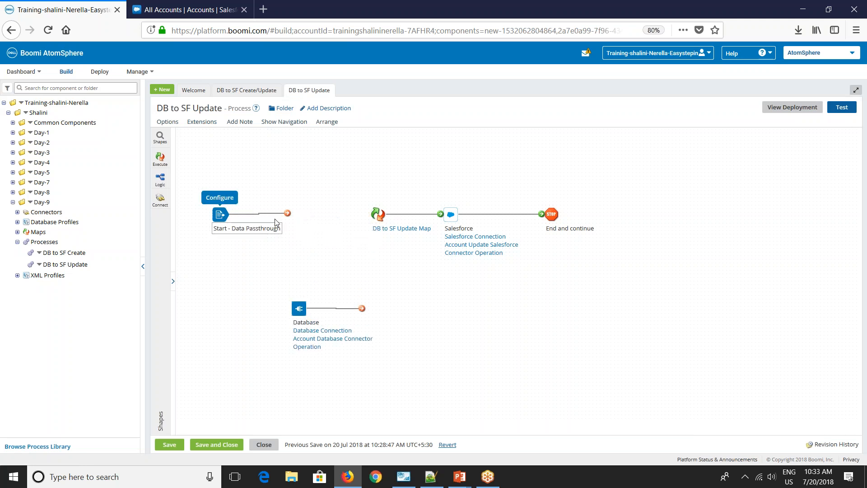
{"action": "left_click_drag", "start_coordinate": [287, 212], "coordinate": [377, 213]}
{"action": "left_click_drag", "start_coordinate": [237, 216], "coordinate": [290, 216]}
{"action": "left_click", "coordinate": [217, 446]}
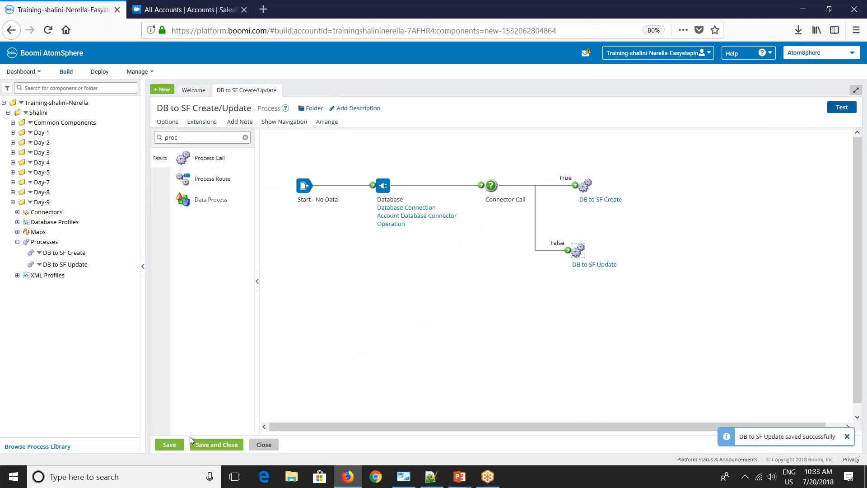
{"action": "left_click", "coordinate": [168, 445]}
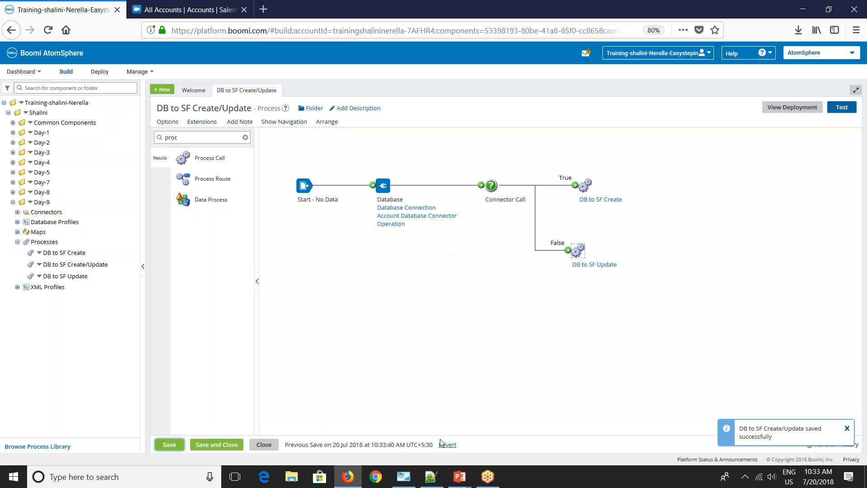
In MySQL Workbench, rerun the SF_Account query and set the Test_database row's Account_Type to Customer and BillingStreet to Visakhapatnam.
{"action": "left_click", "coordinate": [403, 477]}
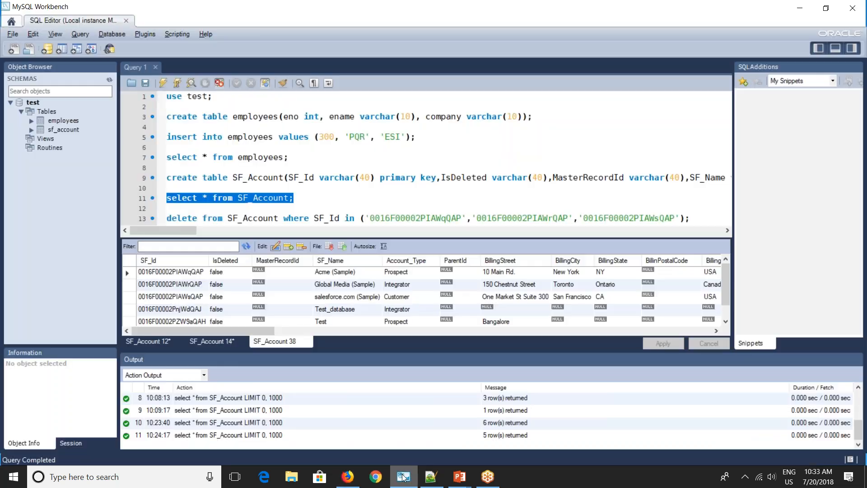
{"action": "left_click", "coordinate": [165, 83]}
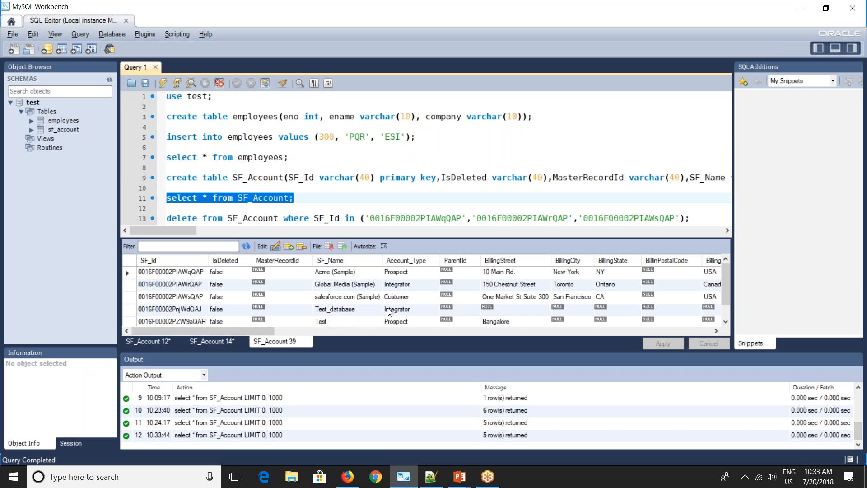
{"action": "left_click", "coordinate": [398, 308]}
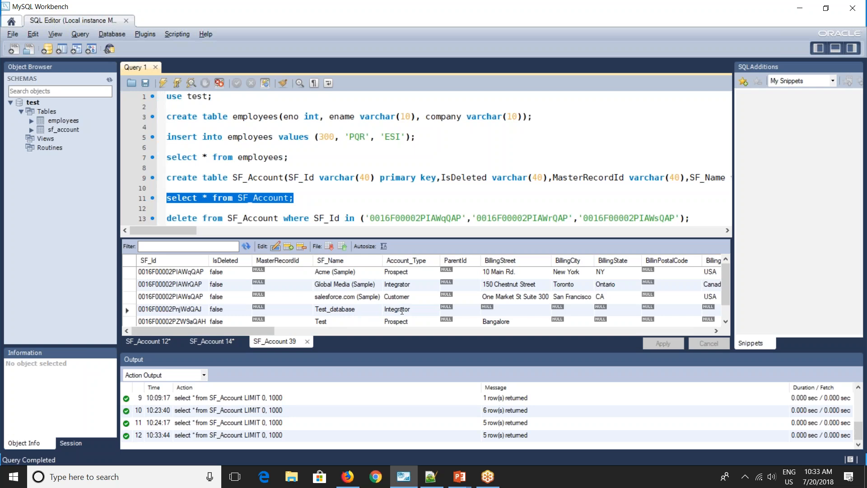
{"action": "double_click", "coordinate": [402, 311]}
{"action": "type", "text": "C"}
{"action": "double_click", "coordinate": [500, 307]}
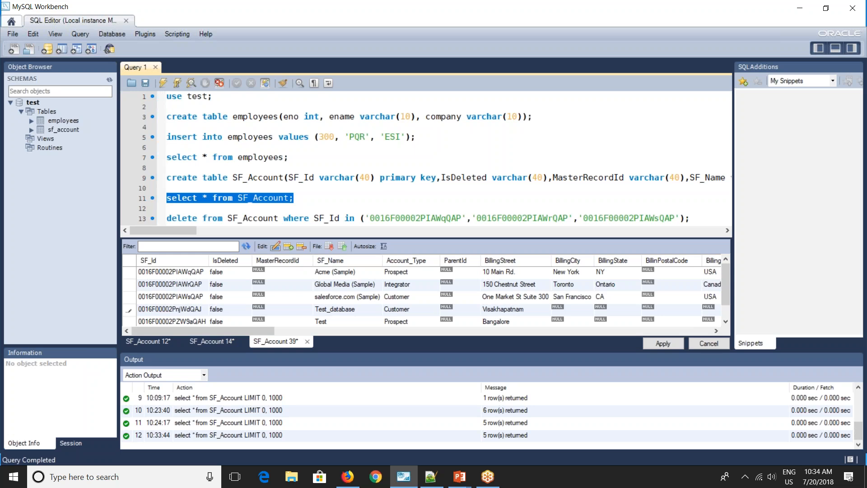
Add a new SF_Account row using the Test row's SF_Id with its last three characters replaced by HHH.
{"action": "scroll", "coordinate": [309, 310], "scroll_direction": "down", "scroll_amount": 1}
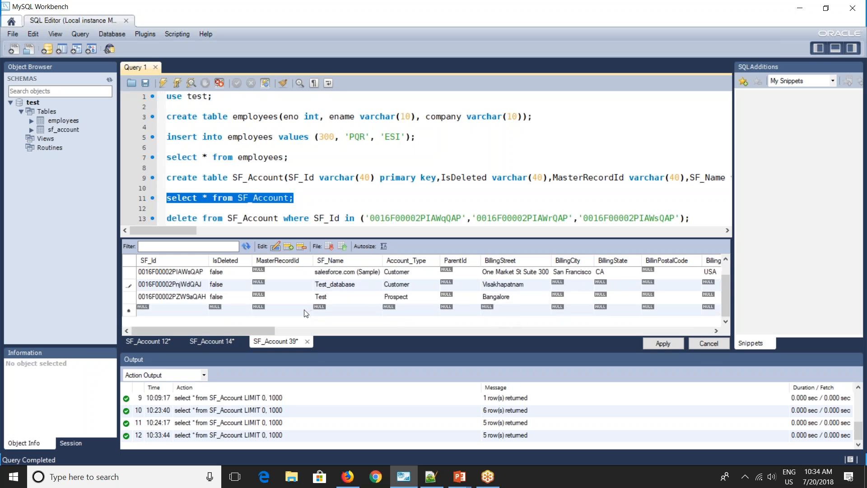
{"action": "left_click", "coordinate": [189, 297]}
{"action": "key", "text": "ctrl+a"}
{"action": "key", "text": "ctrl+c"}
{"action": "left_click", "coordinate": [155, 311]}
{"action": "key", "text": "ctrl+v"}
{"action": "left_click_drag", "start_coordinate": [194, 310], "coordinate": [238, 316]}
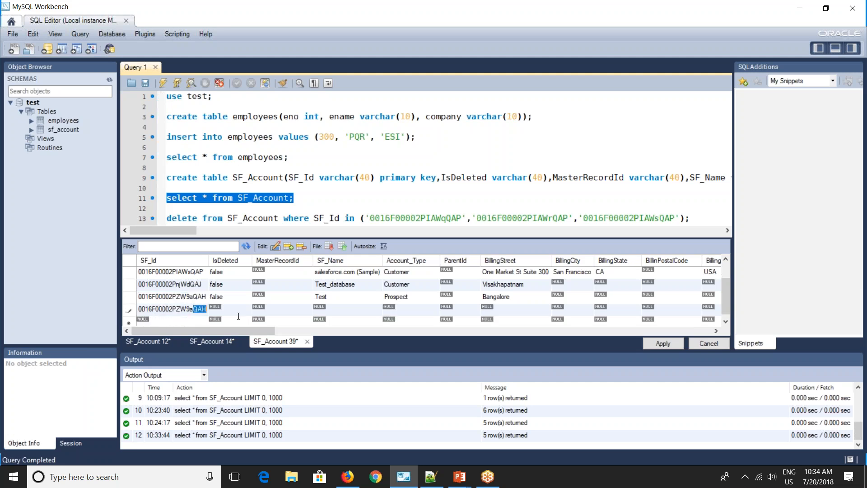
{"action": "type", "text": "HHH"}
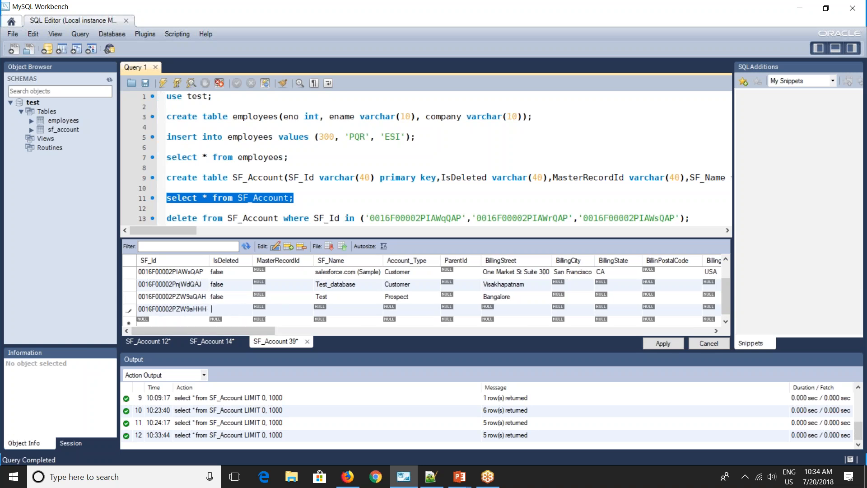
Fill the new row with IsDeleted false, SF_Name Sample, Account_Type Integrator and BillingStreet Hyderabad.
{"action": "double_click", "coordinate": [341, 312]}
{"action": "type", "text": "Sample"}
{"action": "double_click", "coordinate": [418, 310]}
{"action": "double_click", "coordinate": [498, 309]}
{"action": "type", "text": "Hyderabad"}
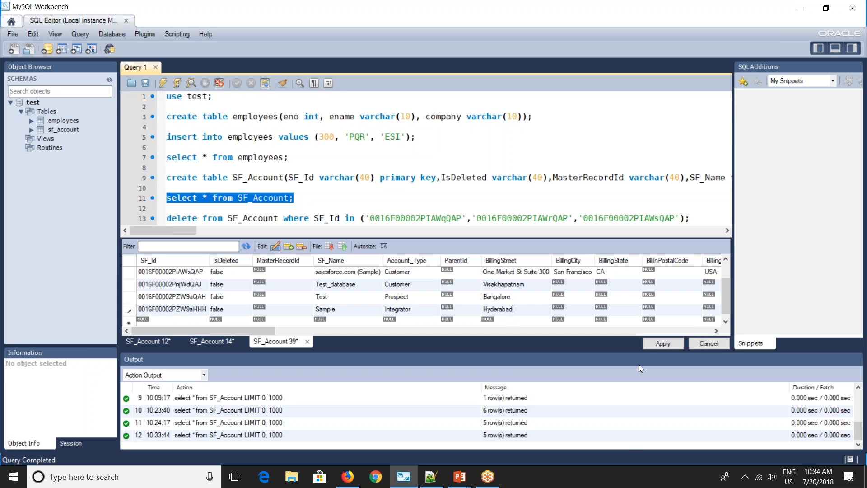
Apply the row edits to the database, rerun the SF_Account query and review the returned rows.
{"action": "left_click", "coordinate": [665, 345]}
{"action": "left_click", "coordinate": [579, 384]}
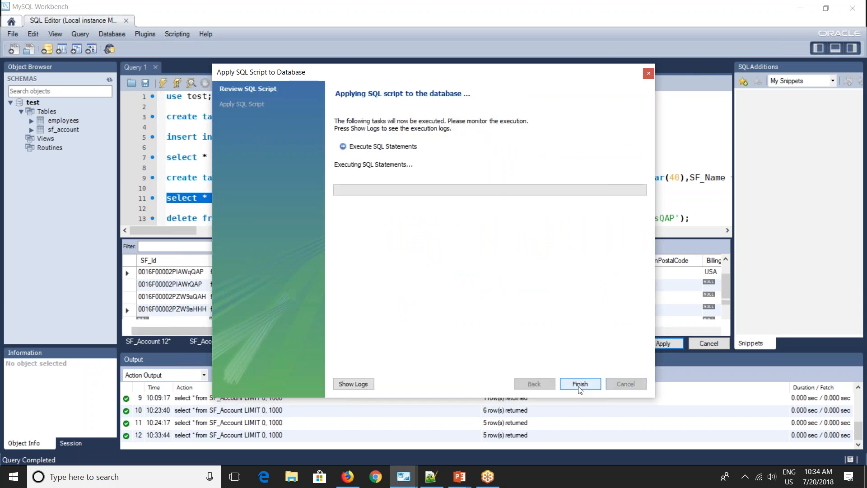
{"action": "left_click", "coordinate": [581, 384]}
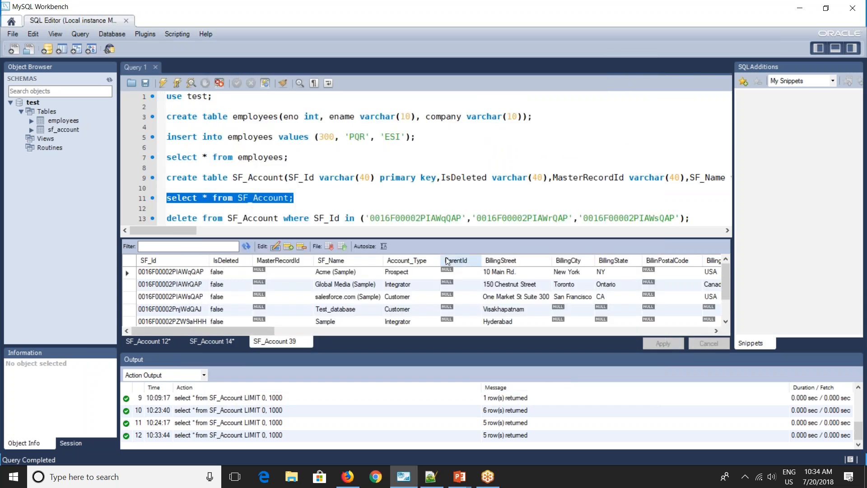
{"action": "left_click", "coordinate": [167, 85]}
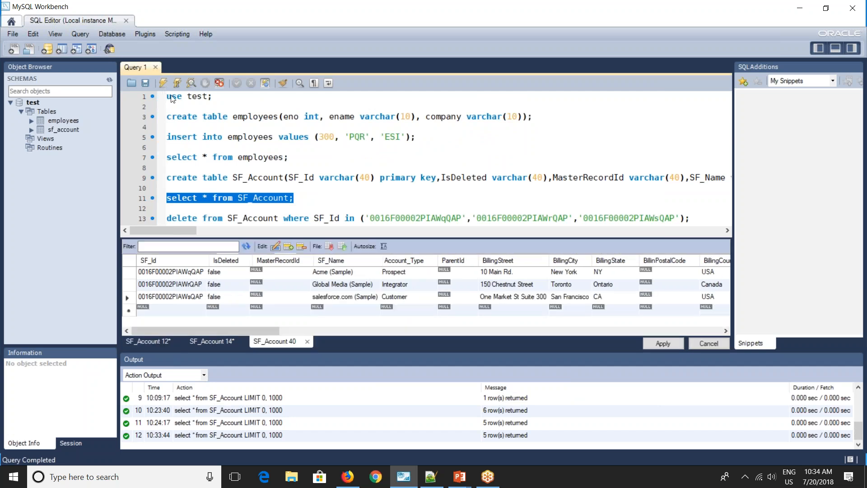
{"action": "scroll", "coordinate": [422, 316], "scroll_direction": "down", "scroll_amount": 1}
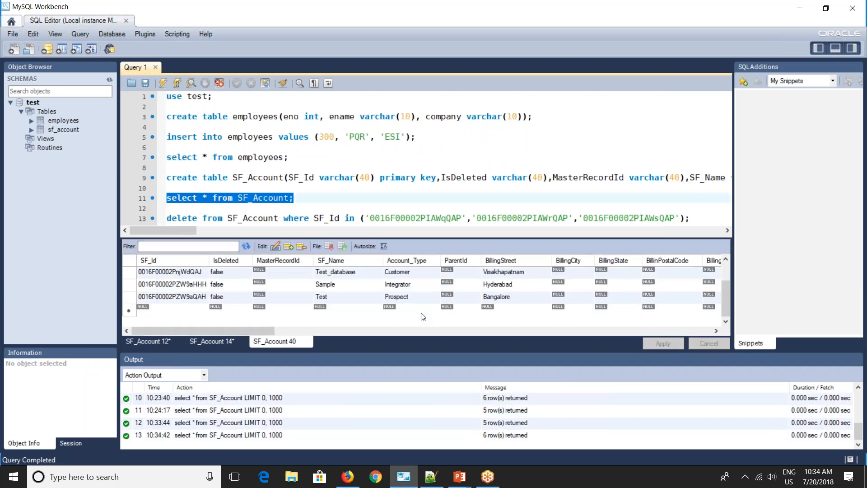
{"action": "scroll", "coordinate": [423, 317], "scroll_direction": "up", "scroll_amount": 1}
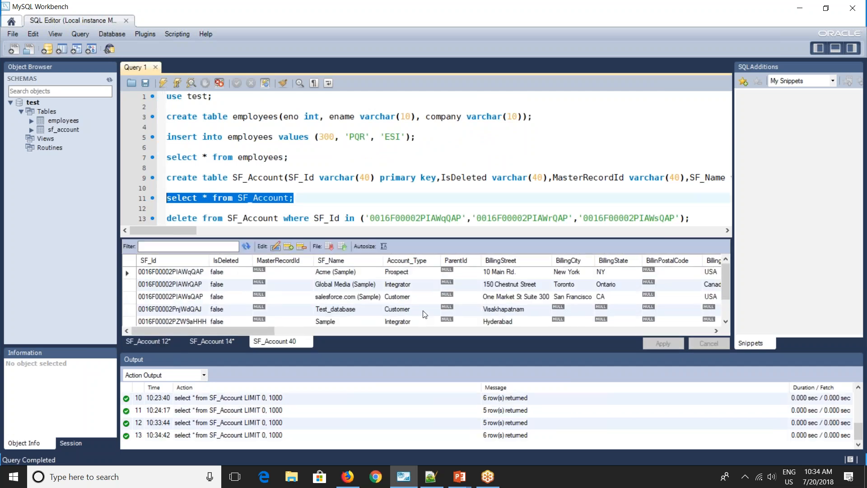
Switch to Boomi AtomSphere and run a test of DB to SF Create/Update on the DEV atom.
{"action": "key", "text": "alt+Tab"}
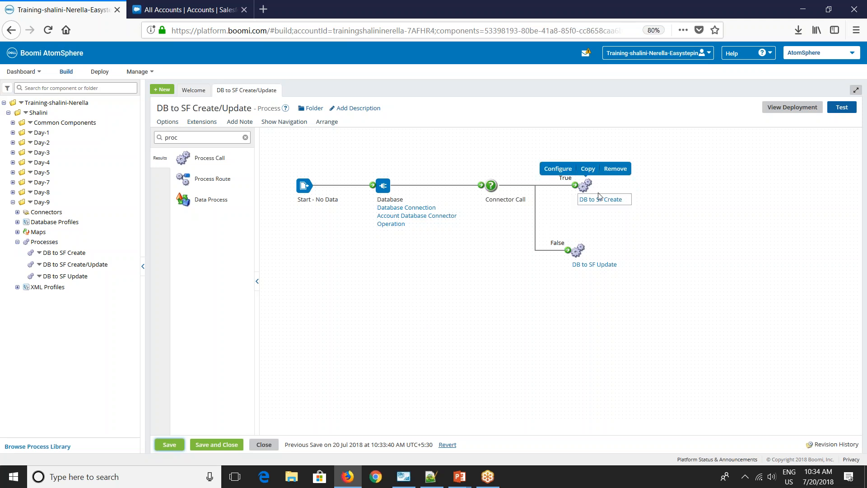
{"action": "mouse_move", "coordinate": [578, 270]}
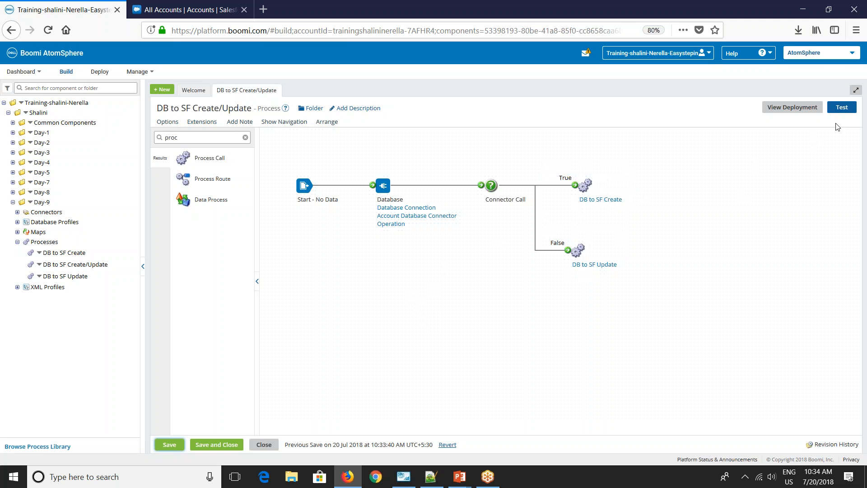
{"action": "left_click", "coordinate": [842, 107]}
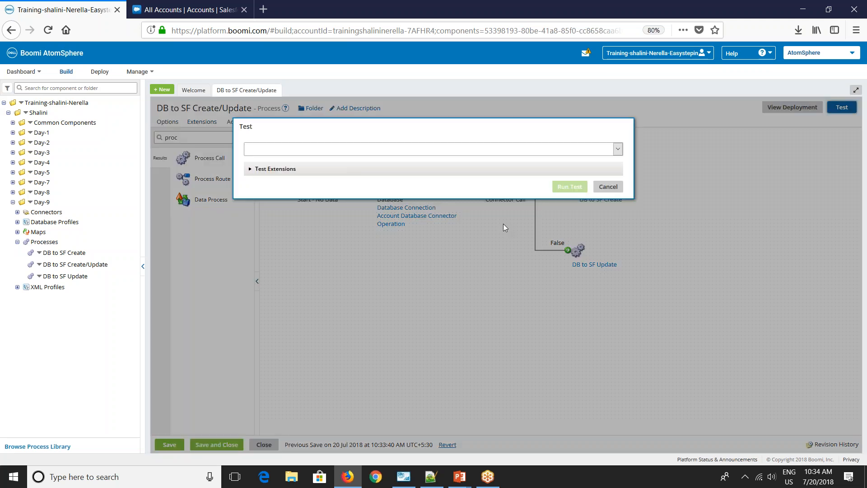
{"action": "left_click", "coordinate": [547, 153]}
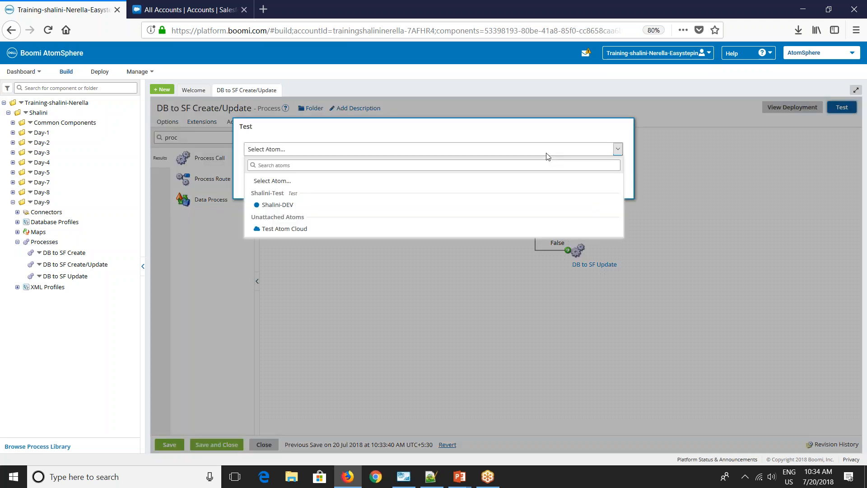
{"action": "left_click", "coordinate": [422, 205]}
{"action": "left_click", "coordinate": [569, 187]}
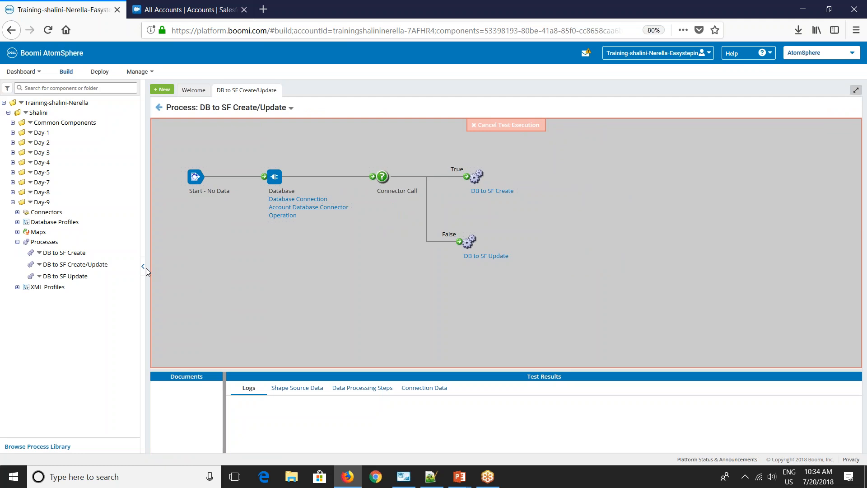
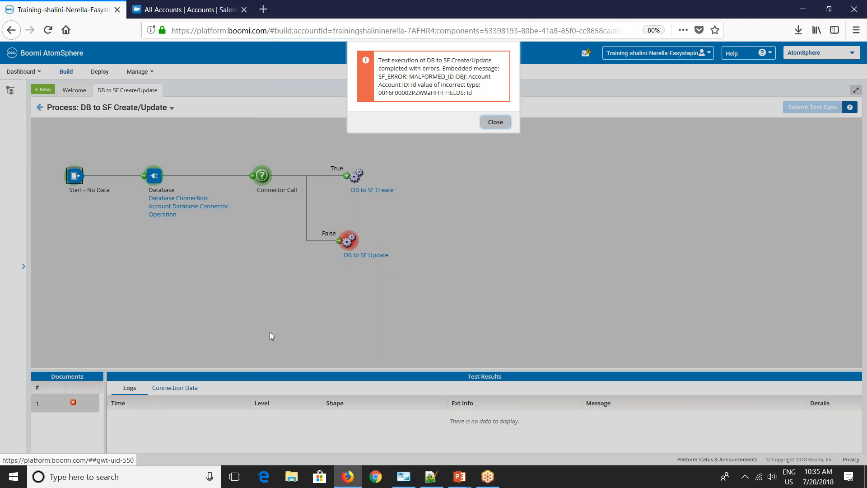
Compare the record ID in the test error with the Sample row in MySQL Workbench, and dismiss the error in Boomi.
{"action": "left_click_drag", "start_coordinate": [413, 85], "coordinate": [444, 93]}
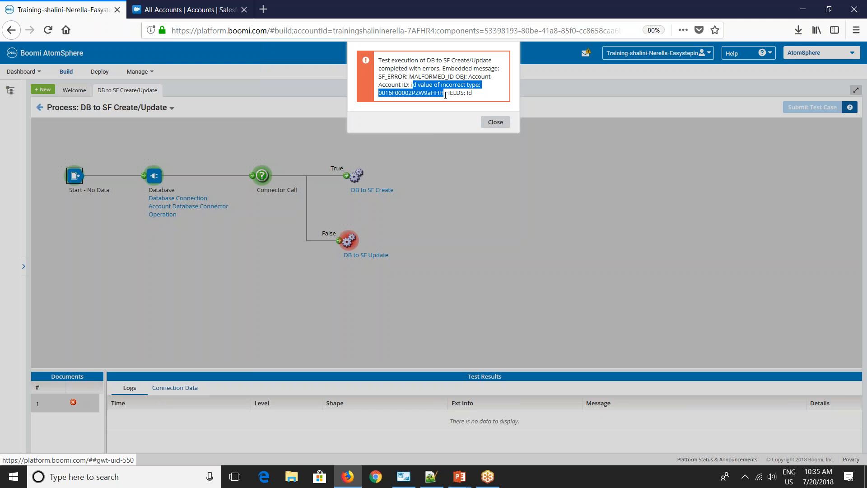
{"action": "left_click", "coordinate": [415, 479]}
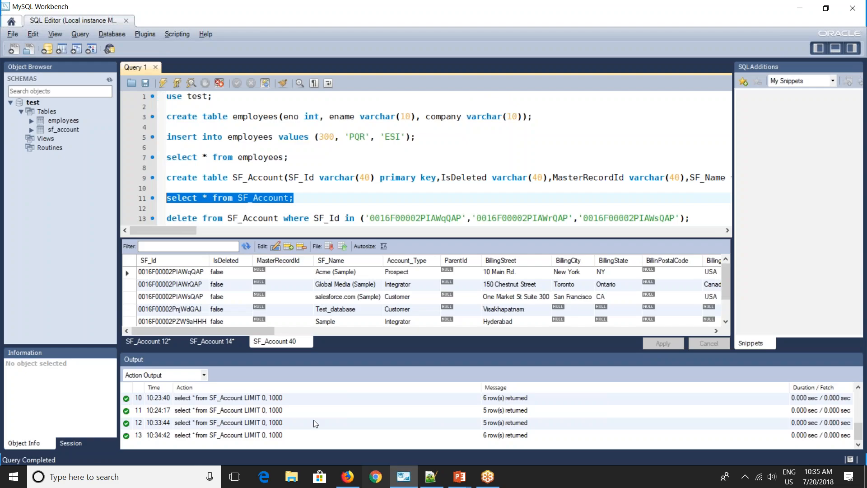
{"action": "left_click", "coordinate": [193, 320]}
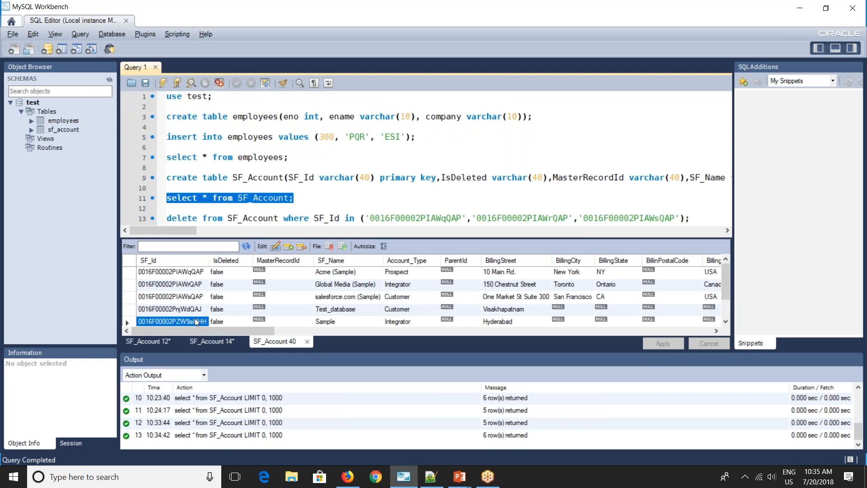
{"action": "key", "text": "alt+Tab"}
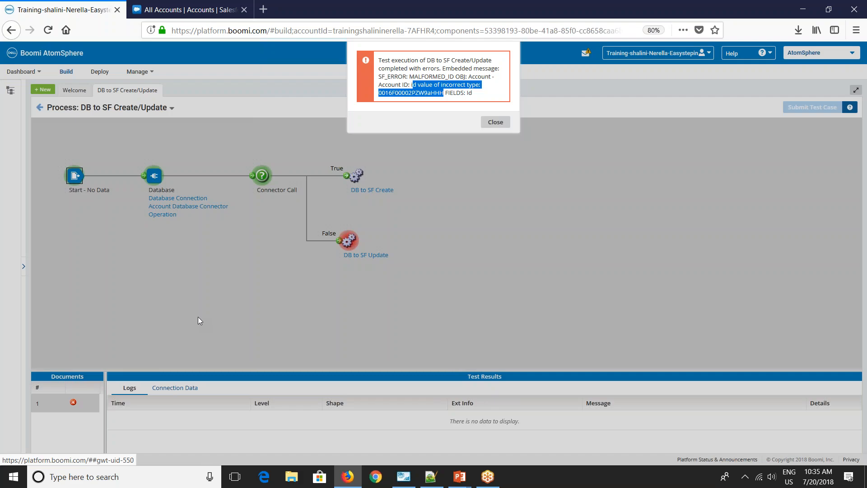
{"action": "left_click", "coordinate": [496, 122]}
Examine the test logs of the DB to SF Update call and the Connector Call decision, enlarging the results area.
{"action": "left_click", "coordinate": [351, 240]}
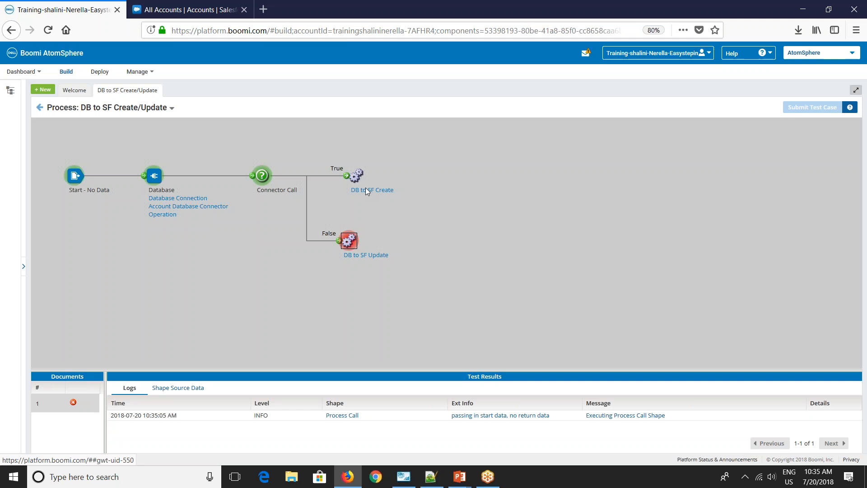
{"action": "left_click", "coordinate": [262, 176]}
{"action": "left_click_drag", "start_coordinate": [234, 368], "coordinate": [227, 259]}
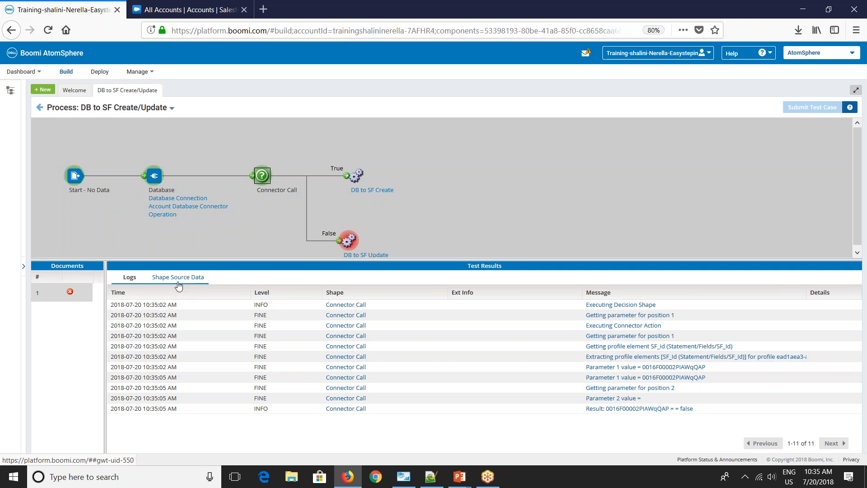
Open the Connector Call decision's source data document and read through its account records.
{"action": "left_click", "coordinate": [178, 283]}
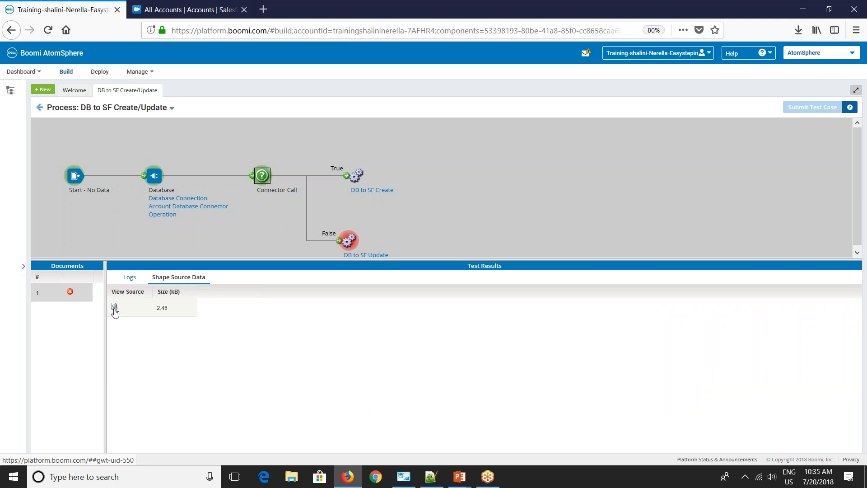
{"action": "left_click", "coordinate": [114, 307]}
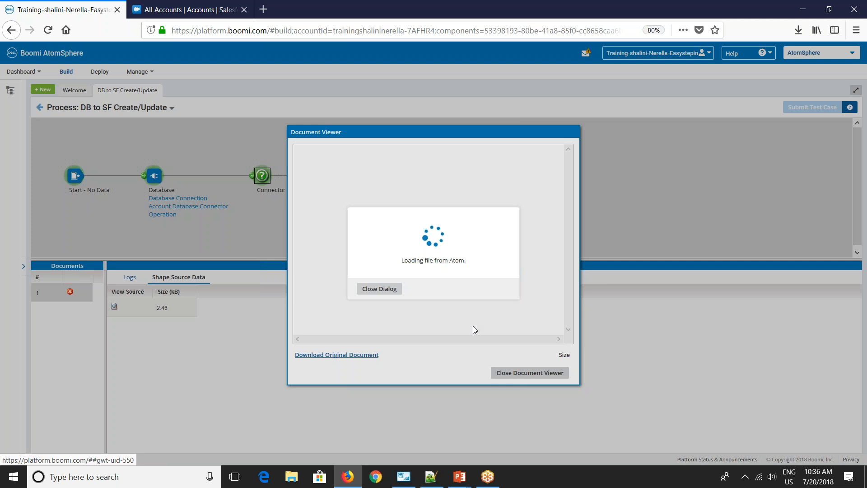
{"action": "scroll", "coordinate": [395, 257], "scroll_direction": "down", "scroll_amount": 6}
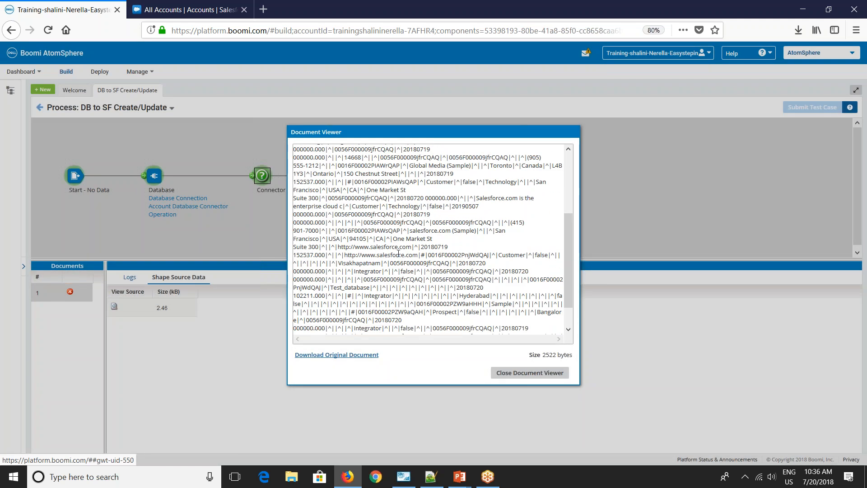
{"action": "scroll", "coordinate": [426, 305], "scroll_direction": "up", "scroll_amount": 6}
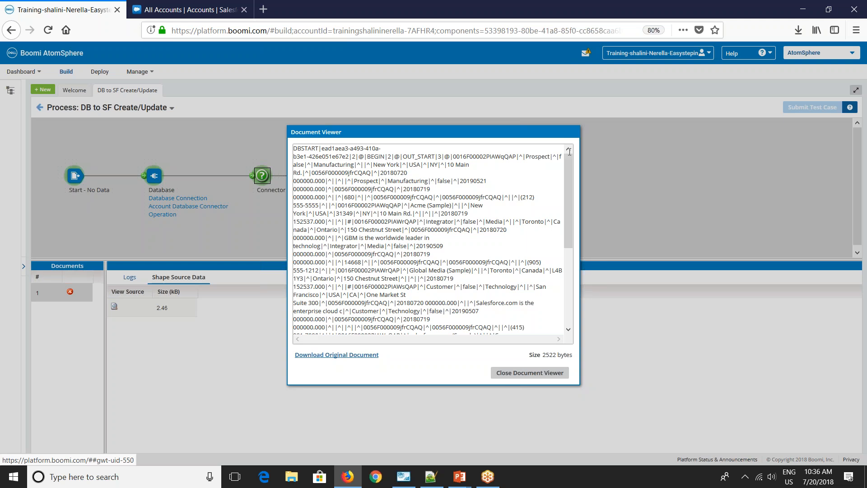
Close the document viewer, leave test mode, and save the Account Database Connector Operation with a batch count of 1.
{"action": "double_click", "coordinate": [498, 157]}
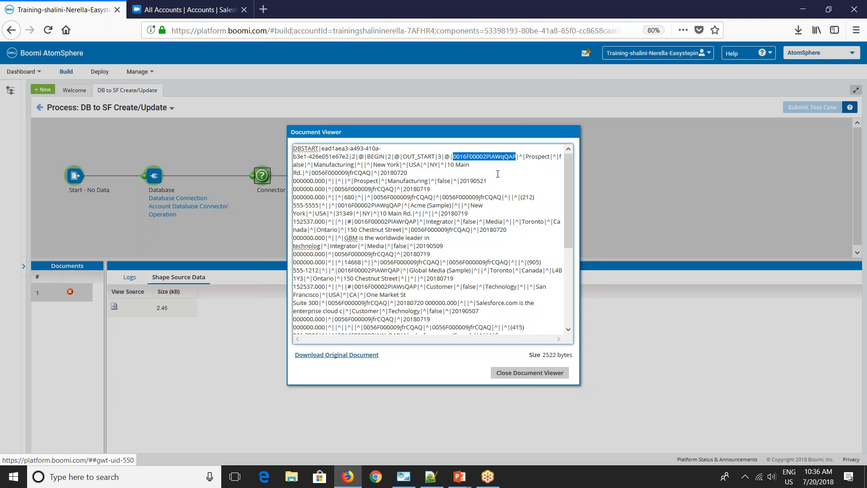
{"action": "left_click", "coordinate": [553, 369]}
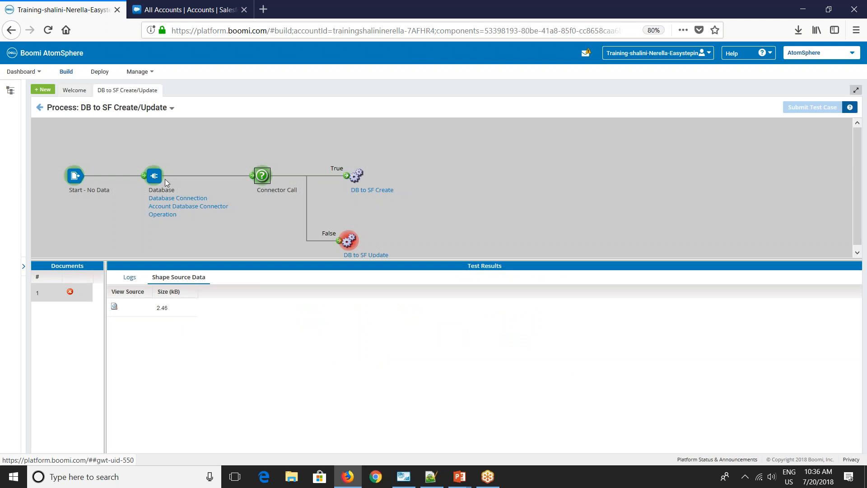
{"action": "left_click", "coordinate": [40, 107]}
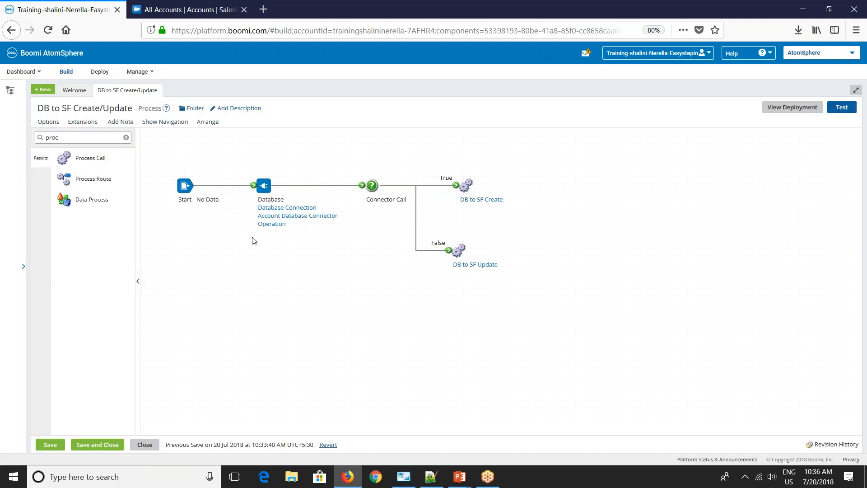
{"action": "left_click", "coordinate": [269, 224]}
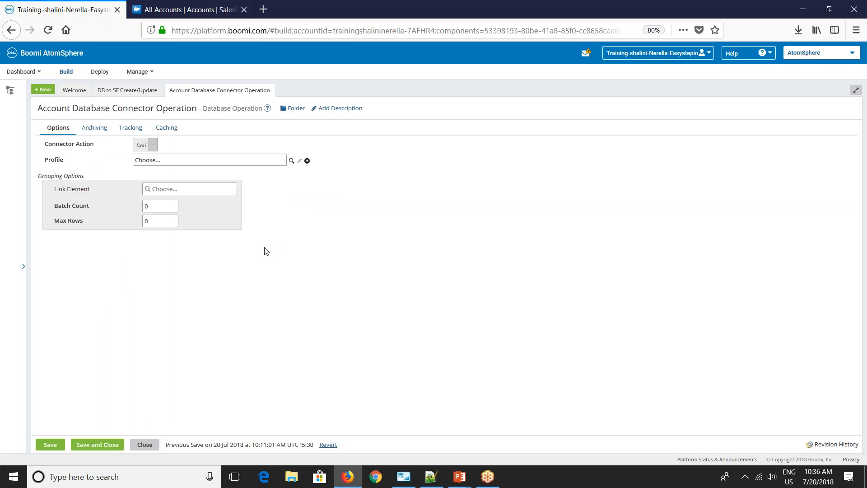
{"action": "left_click", "coordinate": [163, 203]}
{"action": "type", "text": "1"}
{"action": "left_click", "coordinate": [97, 445]}
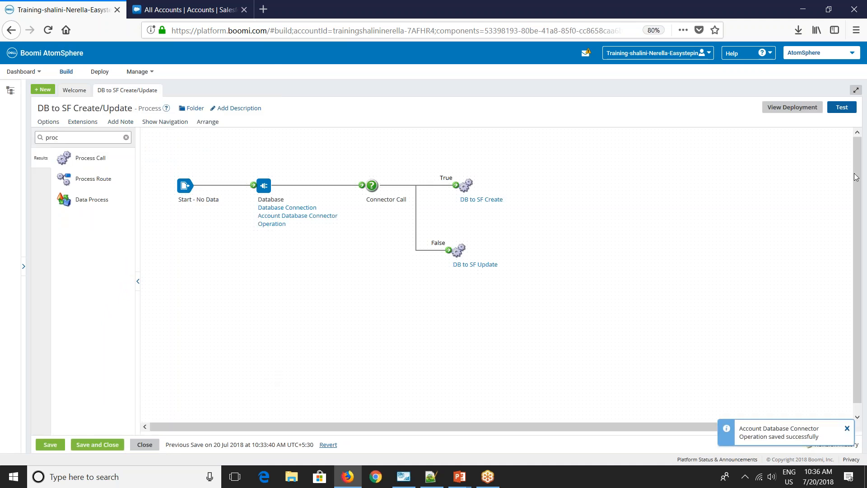
Save the DB to SF Create/Update process and run a new test of it.
{"action": "left_click", "coordinate": [841, 107]}
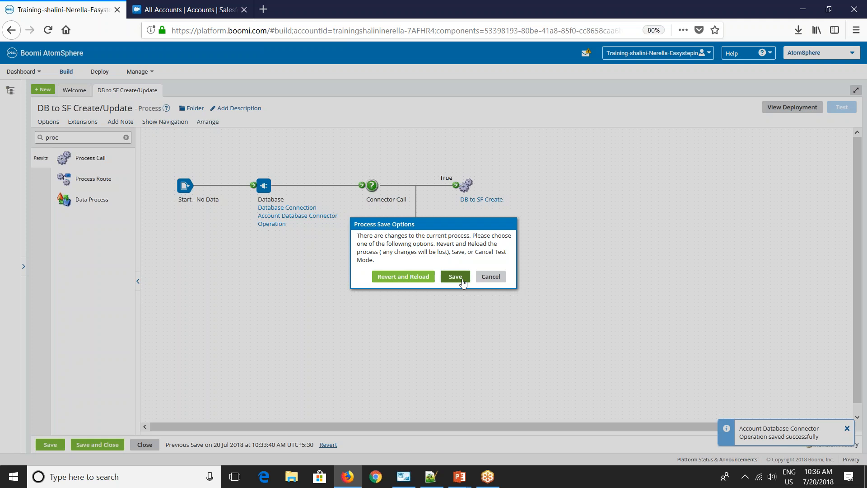
{"action": "left_click", "coordinate": [462, 280]}
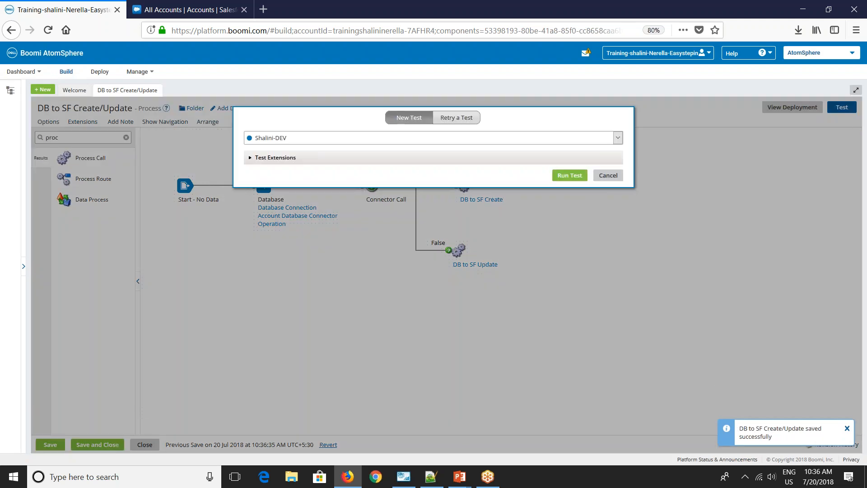
{"action": "left_click", "coordinate": [570, 175]}
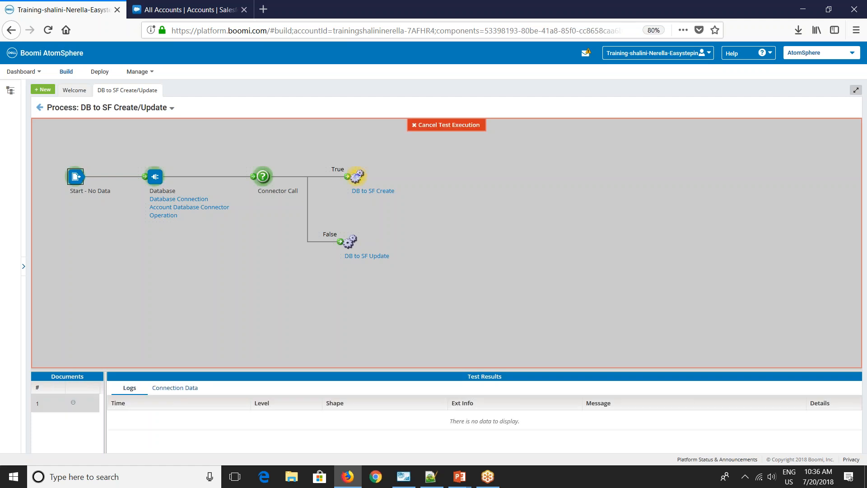
{"action": "left_click", "coordinate": [823, 69]}
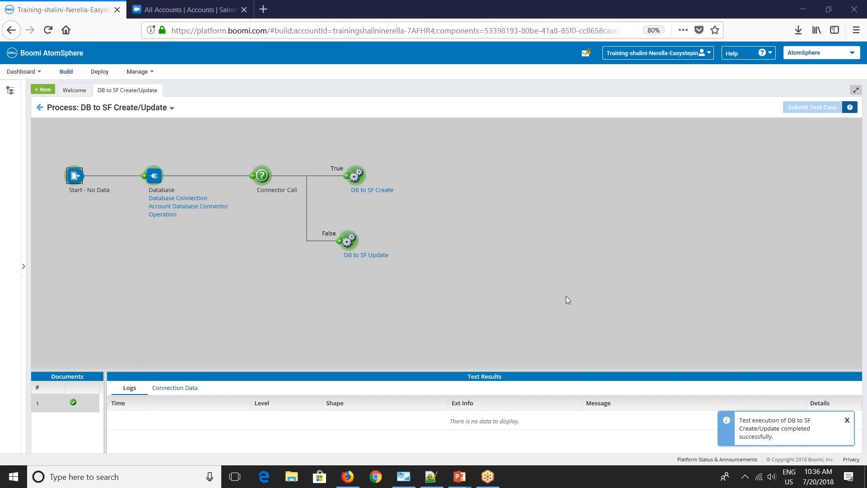
Inspect the shape source data of the DB to SF Create and DB to SF Update process calls, enlarging the results area.
{"action": "left_click", "coordinate": [356, 178]}
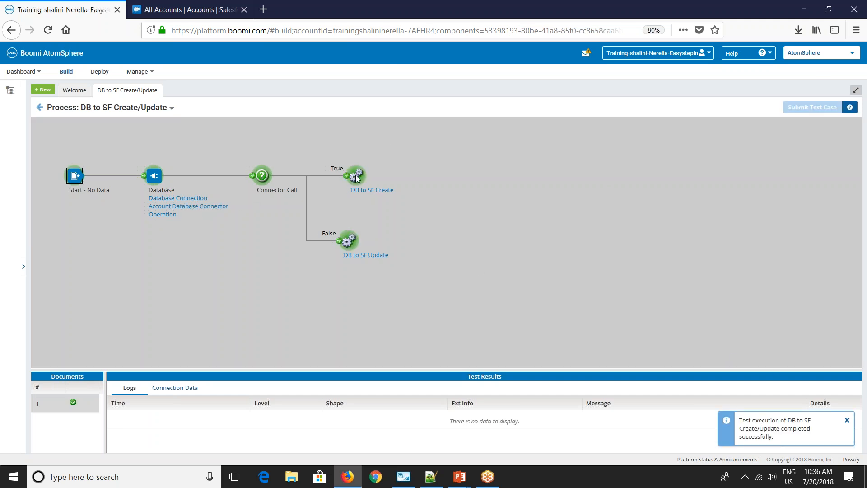
{"action": "left_click", "coordinate": [355, 186]}
{"action": "left_click", "coordinate": [174, 389]}
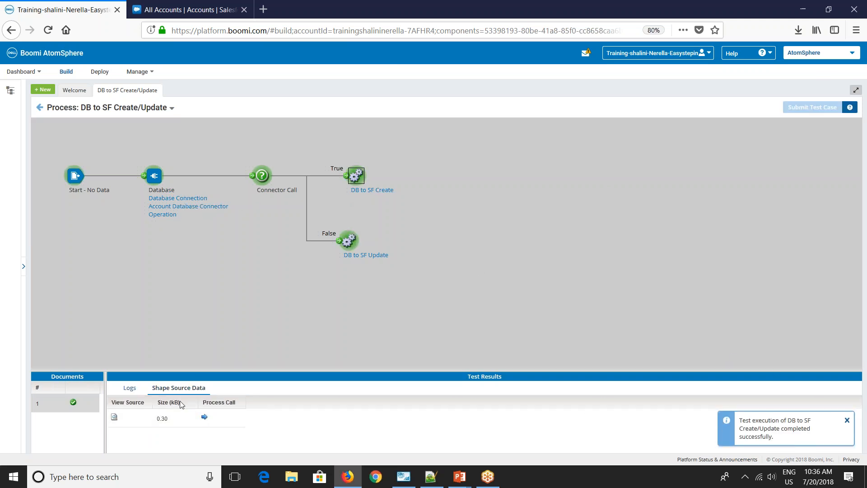
{"action": "left_click", "coordinate": [351, 246]}
{"action": "left_click_drag", "start_coordinate": [253, 371], "coordinate": [260, 300]}
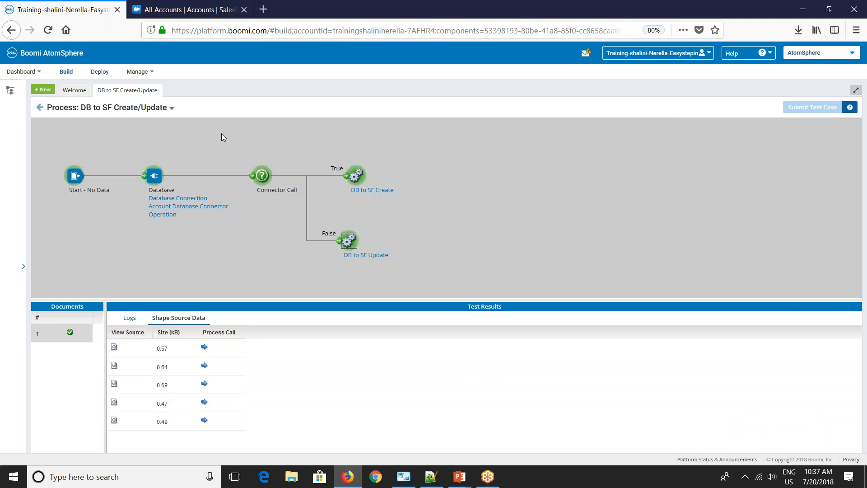
Switch to Salesforce and reload the All Accounts list view.
{"action": "left_click", "coordinate": [190, 10]}
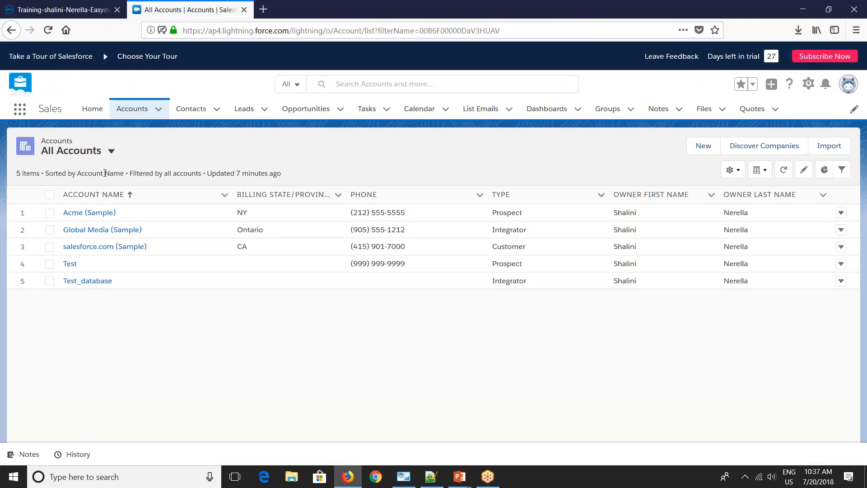
{"action": "left_click", "coordinate": [100, 155]}
{"action": "left_click", "coordinate": [89, 189]}
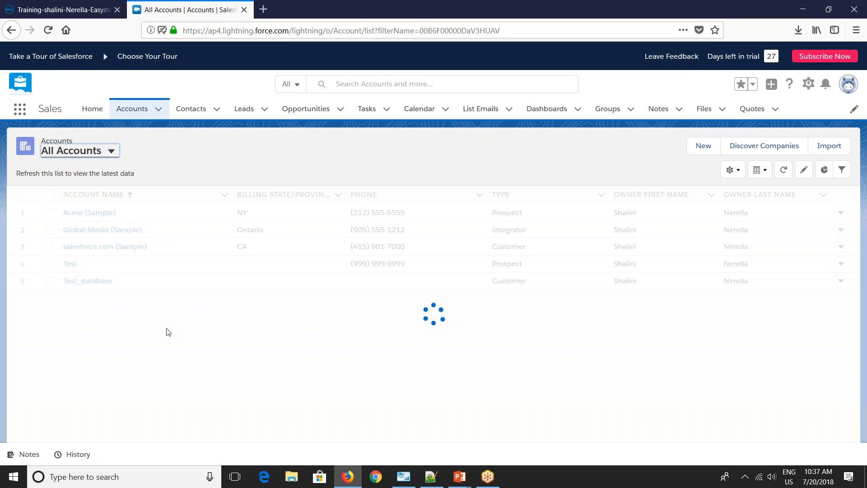
Open the Test account and review its details, including the type and billing address.
{"action": "left_click", "coordinate": [70, 281]}
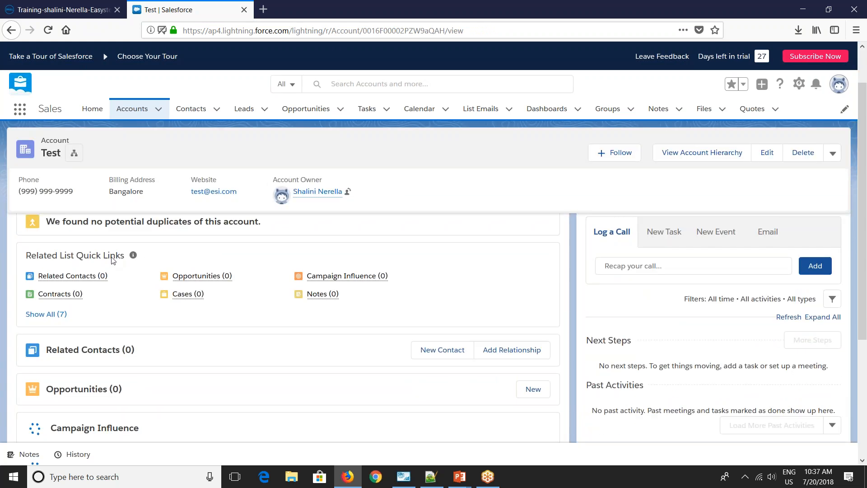
{"action": "left_click", "coordinate": [119, 237]}
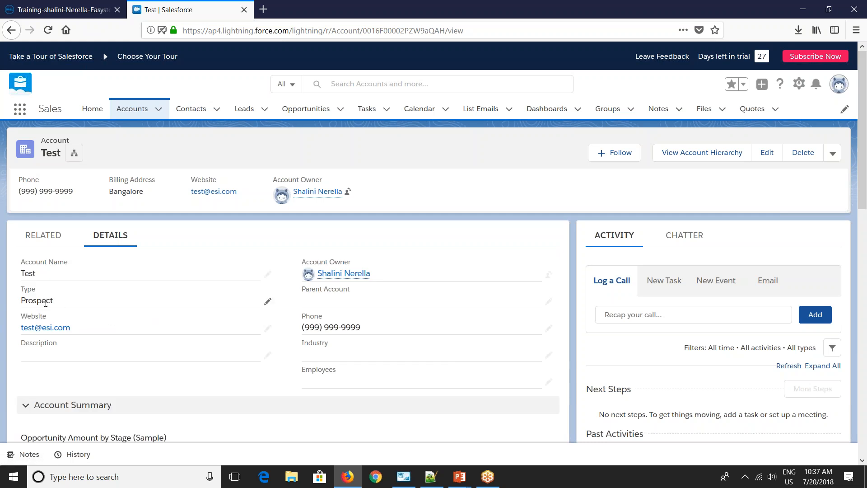
{"action": "scroll", "coordinate": [137, 329], "scroll_direction": "down", "scroll_amount": 7}
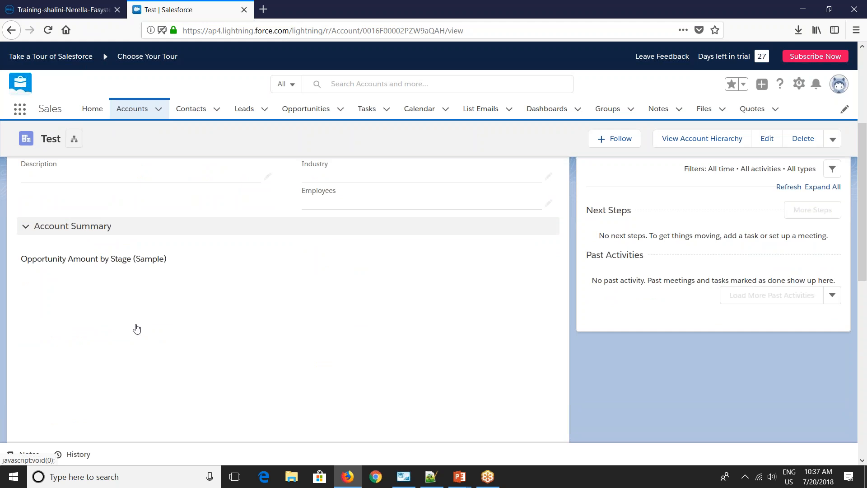
{"action": "scroll", "coordinate": [137, 328], "scroll_direction": "down", "scroll_amount": 5}
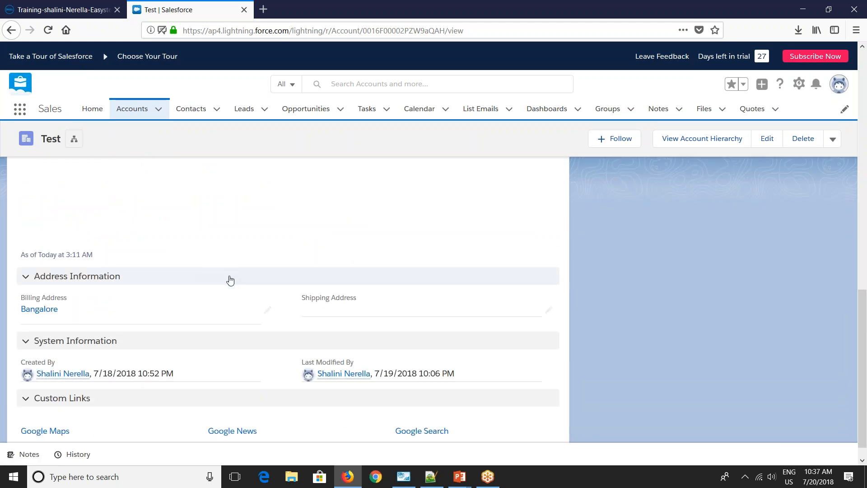
{"action": "scroll", "coordinate": [229, 277], "scroll_direction": "down", "scroll_amount": 1}
{"action": "scroll", "coordinate": [229, 276], "scroll_direction": "up", "scroll_amount": 4}
{"action": "scroll", "coordinate": [288, 280], "scroll_direction": "up", "scroll_amount": 9}
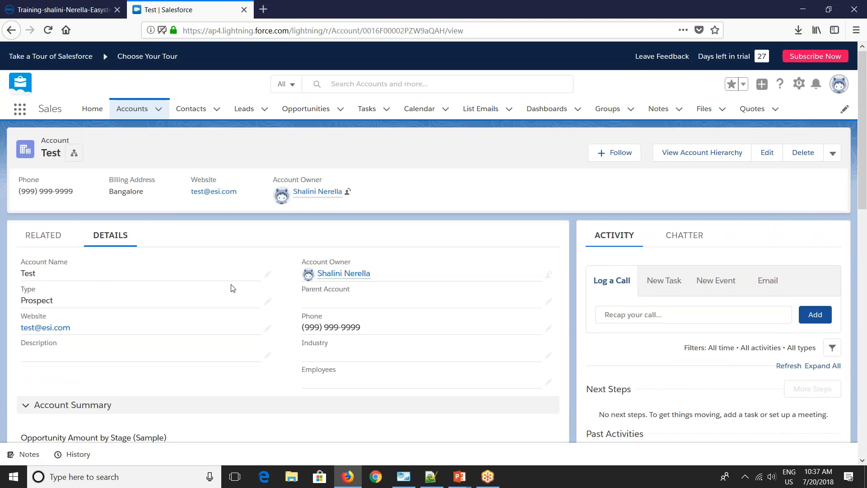
Check the Test_database, Sample and Test rows of SF_Account in MySQL Workbench, and return to Salesforce.
{"action": "left_click", "coordinate": [403, 477]}
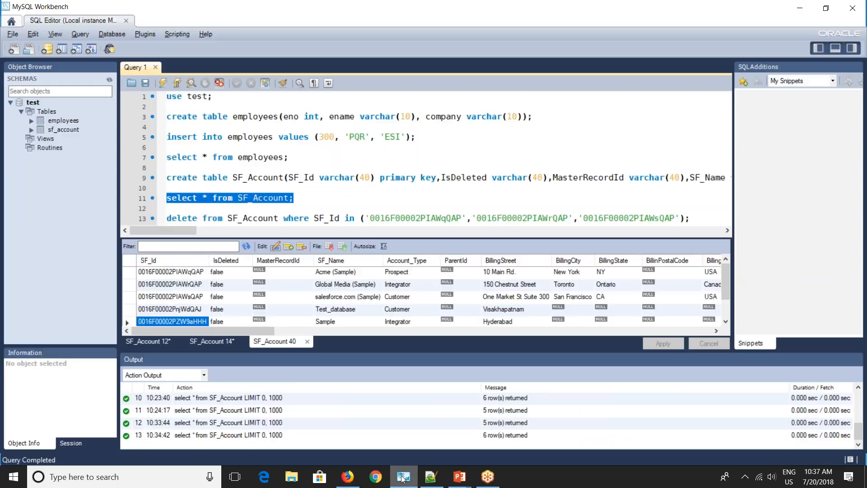
{"action": "left_click", "coordinate": [345, 312]}
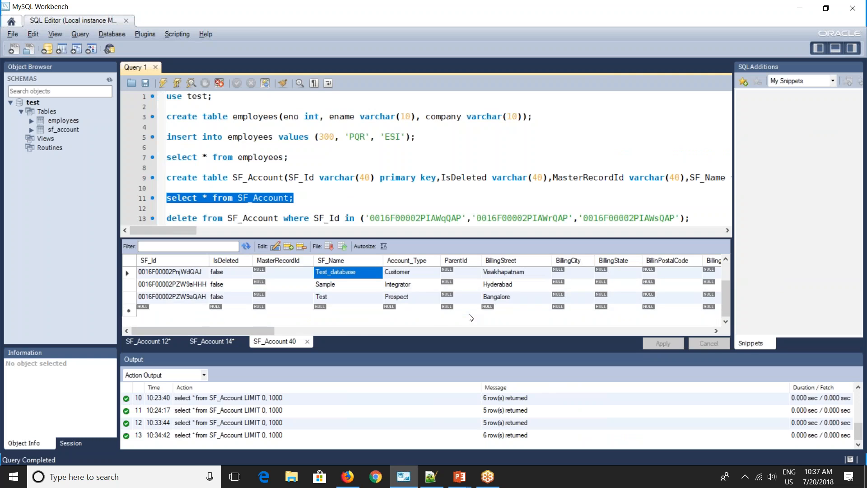
{"action": "key", "text": "alt+Tab"}
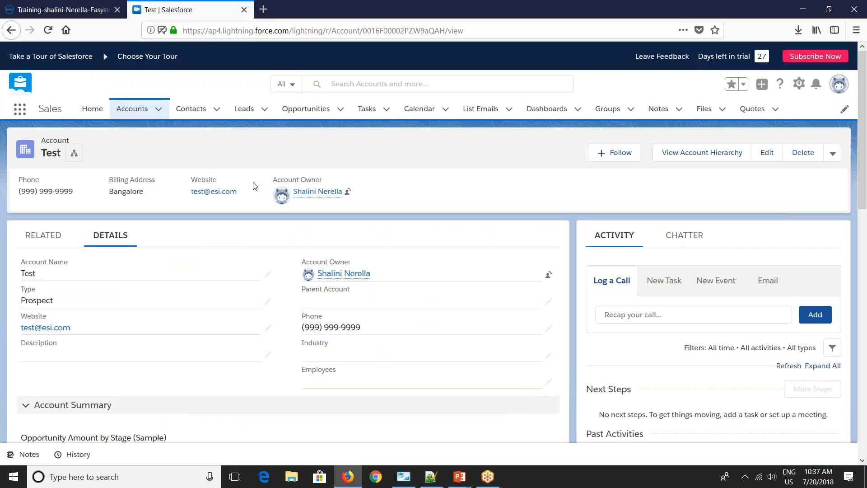
Open the Test_database account and review its details and billing address, dismissing the system error dialog.
{"action": "left_click", "coordinate": [141, 112]}
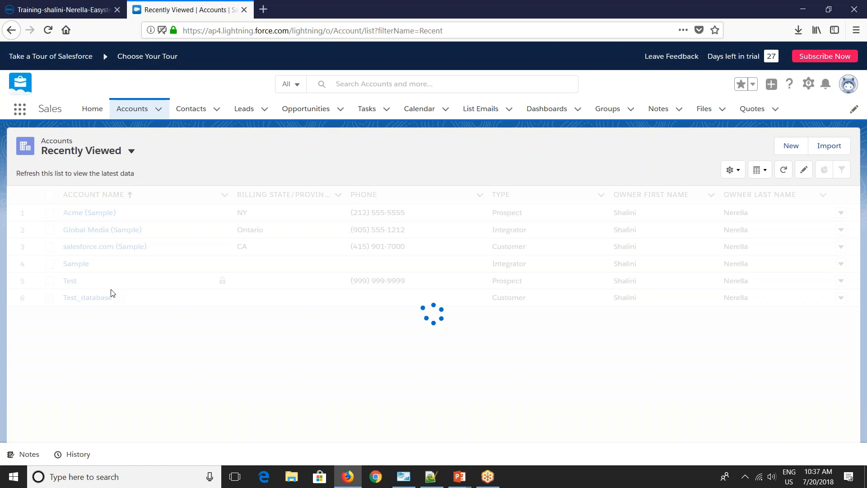
{"action": "left_click", "coordinate": [90, 231]}
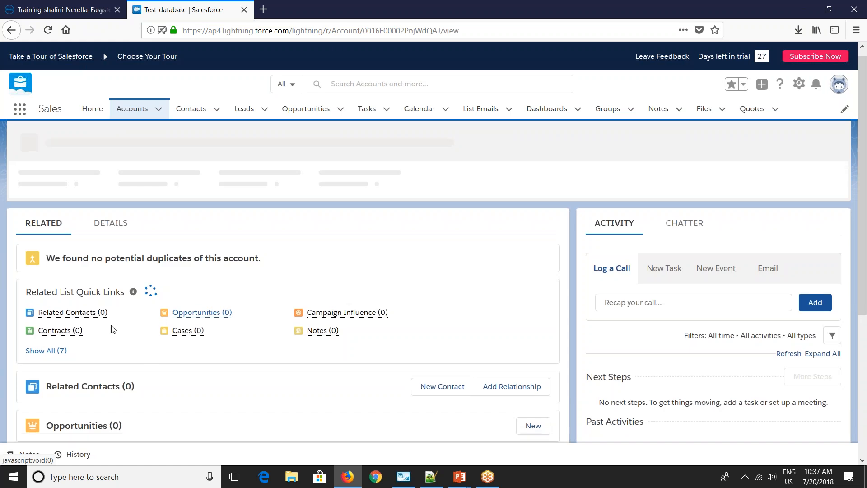
{"action": "left_click", "coordinate": [108, 236]}
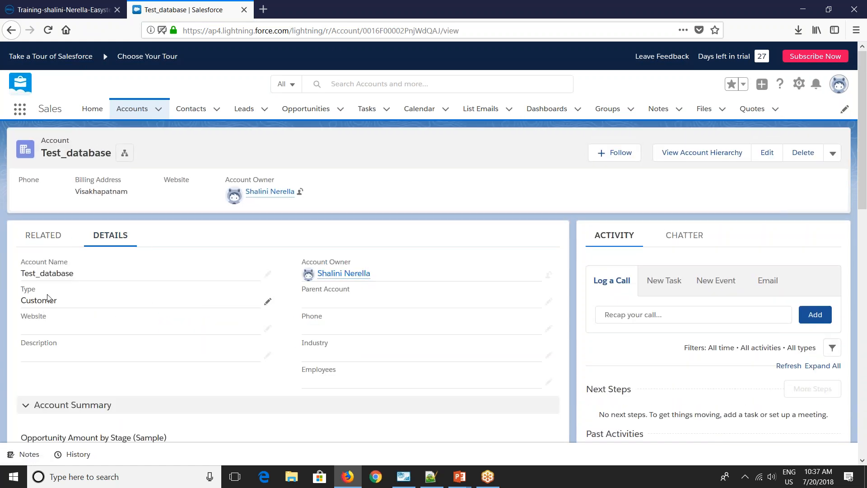
{"action": "scroll", "coordinate": [78, 316], "scroll_direction": "down", "scroll_amount": 6}
{"action": "scroll", "coordinate": [289, 357], "scroll_direction": "down", "scroll_amount": 2}
{"action": "left_click", "coordinate": [550, 257]}
{"action": "left_click", "coordinate": [549, 257]}
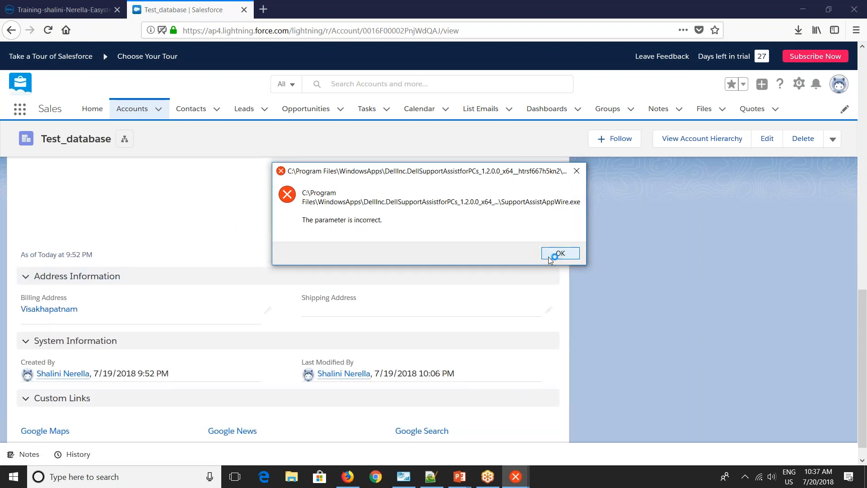
{"action": "left_click", "coordinate": [559, 254]}
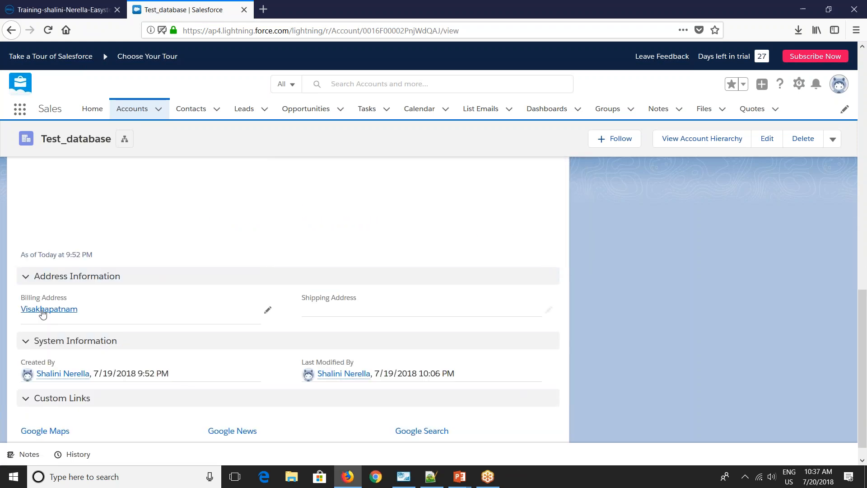
{"action": "scroll", "coordinate": [73, 203], "scroll_direction": "up", "scroll_amount": 3}
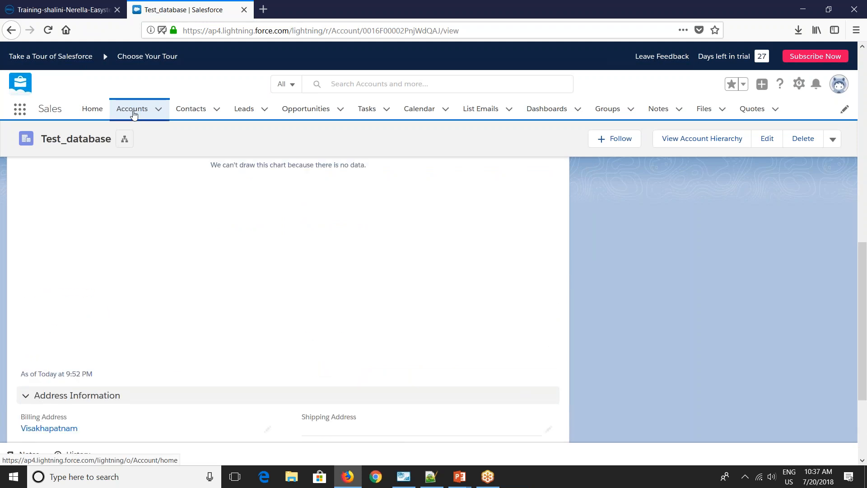
Open the Sample account from the All Accounts list view and display its details.
{"action": "left_click", "coordinate": [133, 116]}
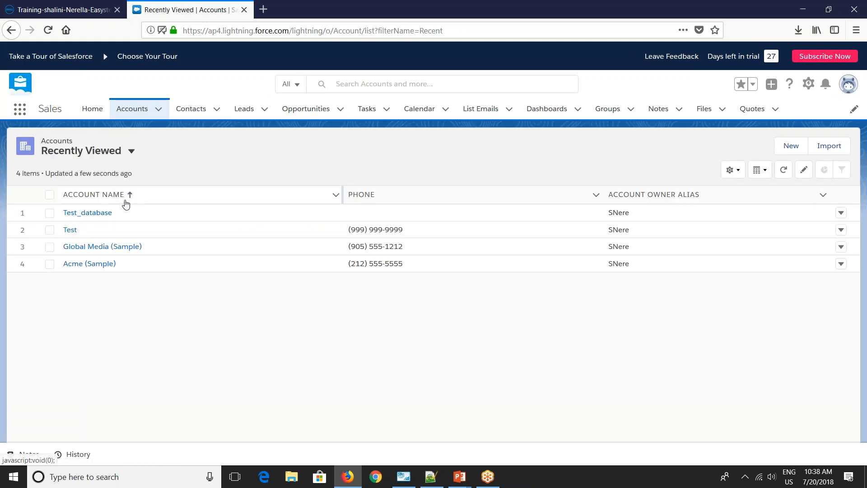
{"action": "left_click", "coordinate": [131, 151]}
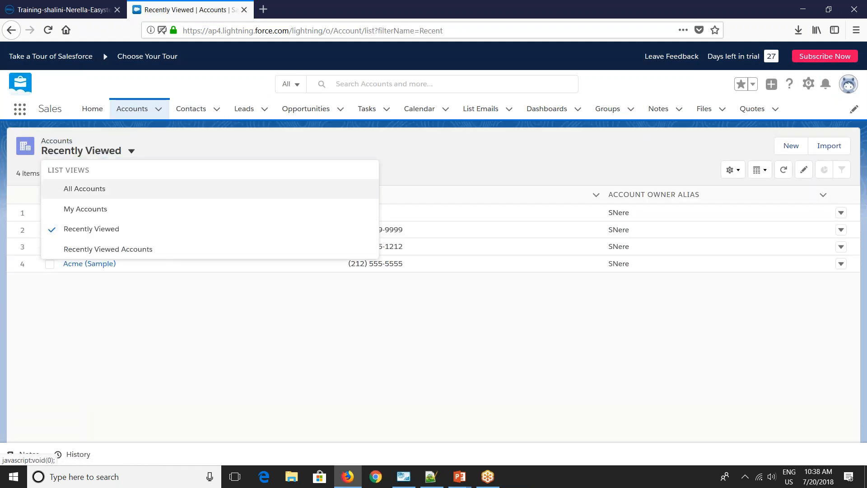
{"action": "left_click", "coordinate": [76, 192]}
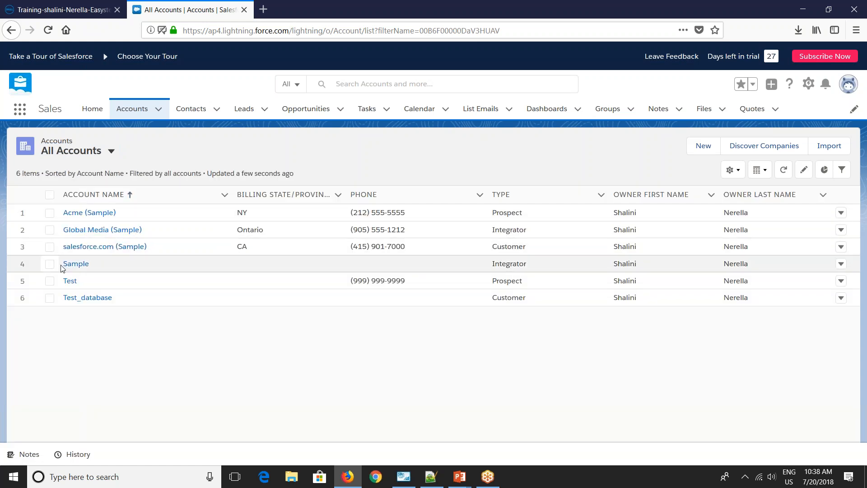
{"action": "left_click", "coordinate": [77, 264]}
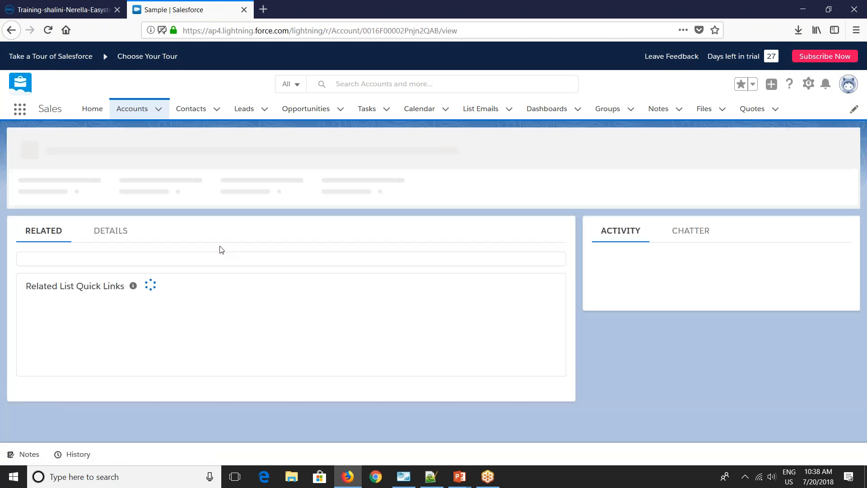
{"action": "scroll", "coordinate": [218, 257], "scroll_direction": "down", "scroll_amount": 4}
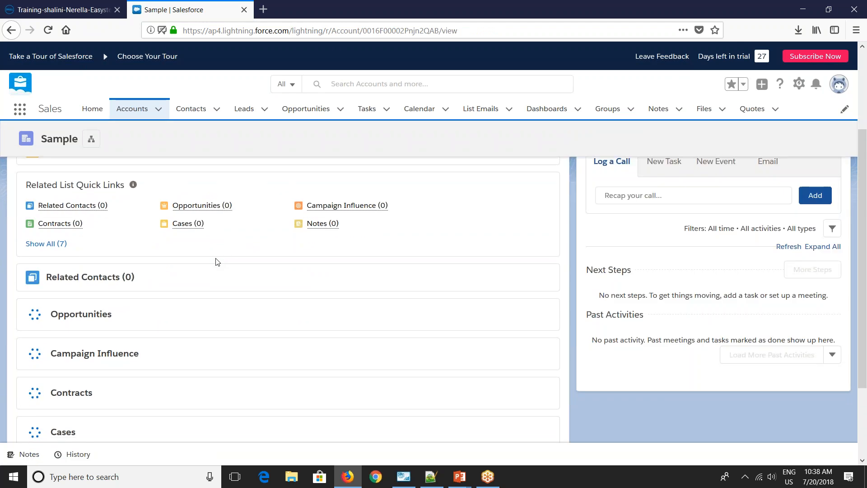
{"action": "scroll", "coordinate": [215, 263], "scroll_direction": "up", "scroll_amount": 4}
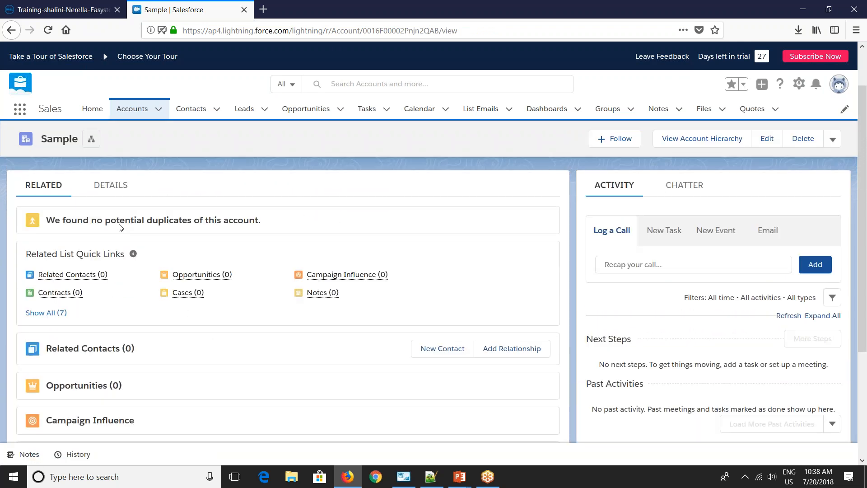
{"action": "left_click", "coordinate": [102, 208]}
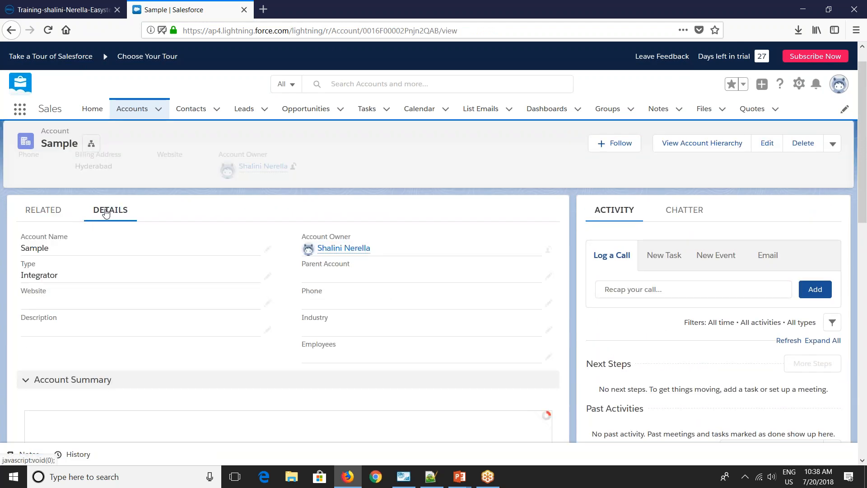
Review the Sample account's details and address information, and copy its record ID from the page address.
{"action": "scroll", "coordinate": [213, 350], "scroll_direction": "down", "scroll_amount": 5}
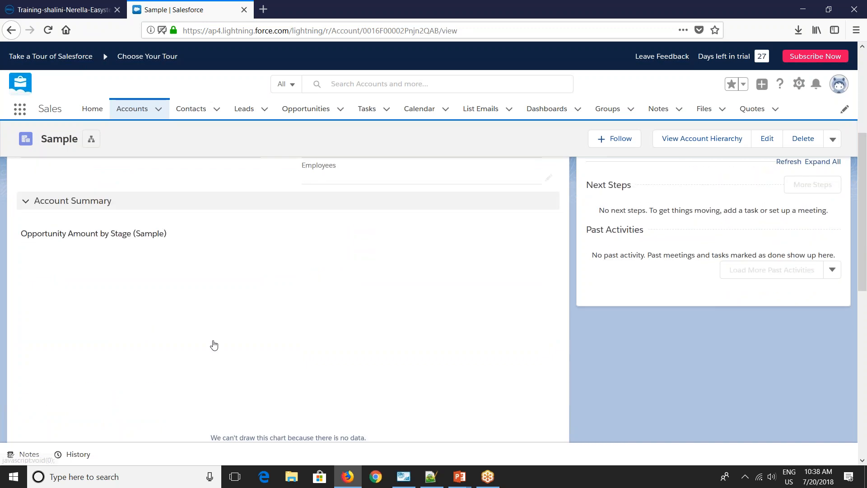
{"action": "scroll", "coordinate": [214, 344], "scroll_direction": "up", "scroll_amount": 5}
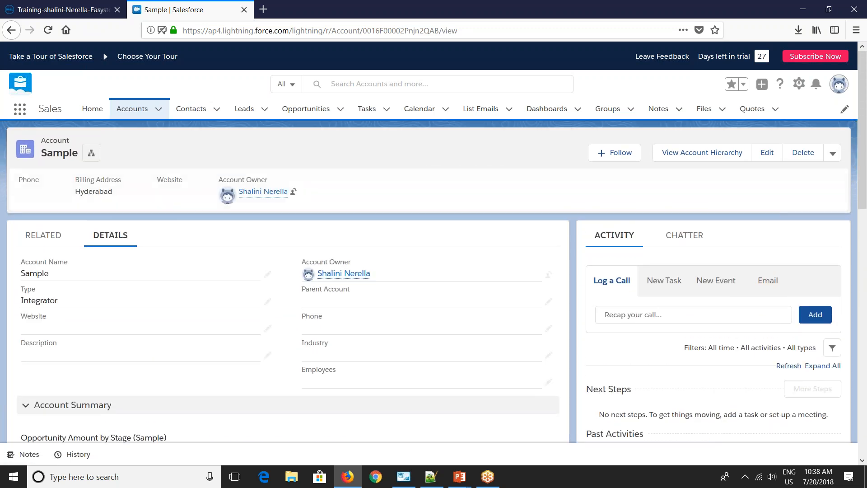
{"action": "scroll", "coordinate": [59, 311], "scroll_direction": "down", "scroll_amount": 8}
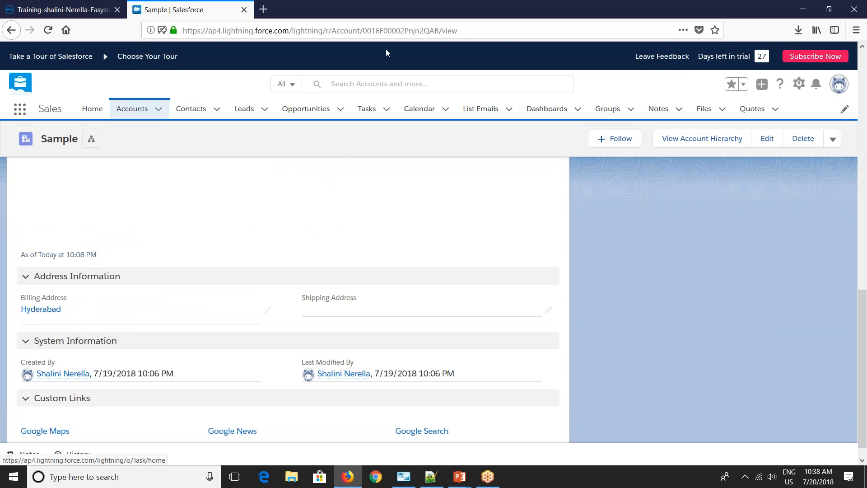
{"action": "double_click", "coordinate": [391, 30]}
{"action": "key", "text": "ctrl+c"}
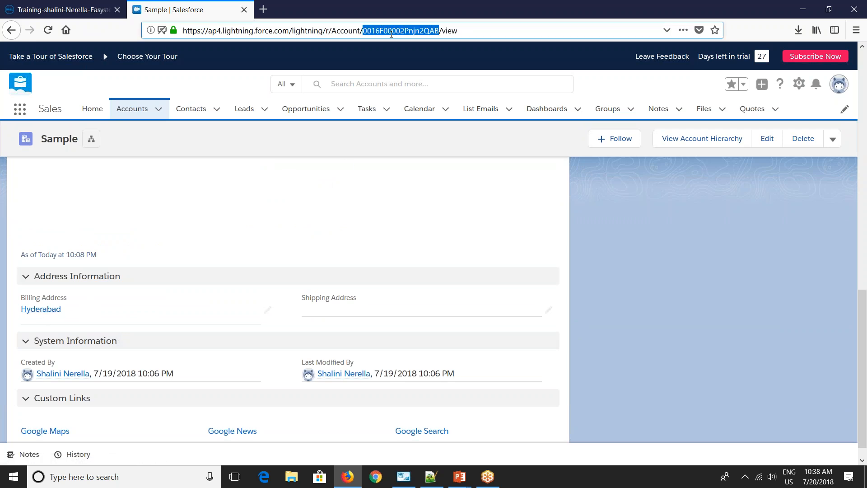
In MySQL Workbench, replace the SF_Id of the Sample row with the copied record ID and apply the change to the database.
{"action": "key", "text": "alt+Tab"}
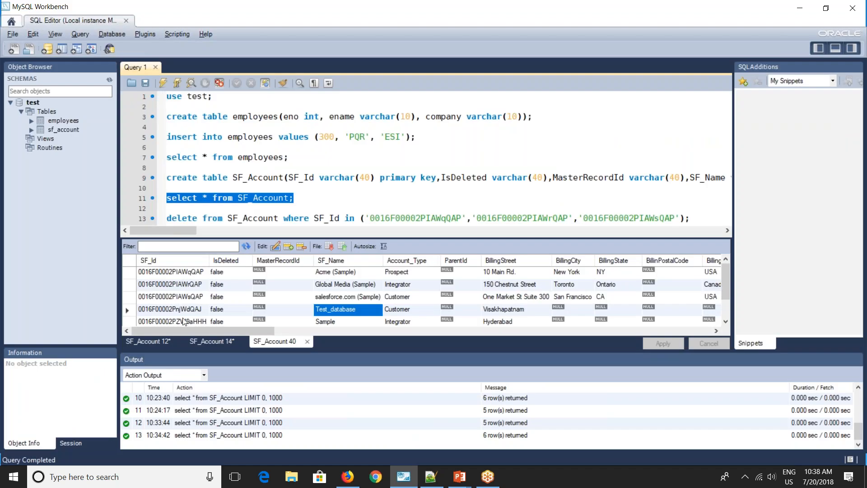
{"action": "left_click", "coordinate": [188, 318]}
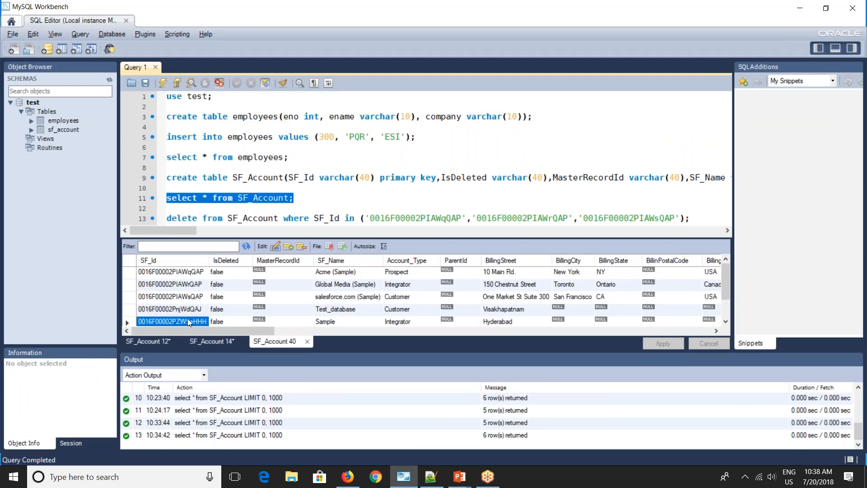
{"action": "left_click", "coordinate": [188, 318]}
{"action": "key", "text": "ctrl+a"}
{"action": "key", "text": "ctrl+v"}
{"action": "left_click", "coordinate": [418, 311]}
{"action": "left_click", "coordinate": [358, 330]}
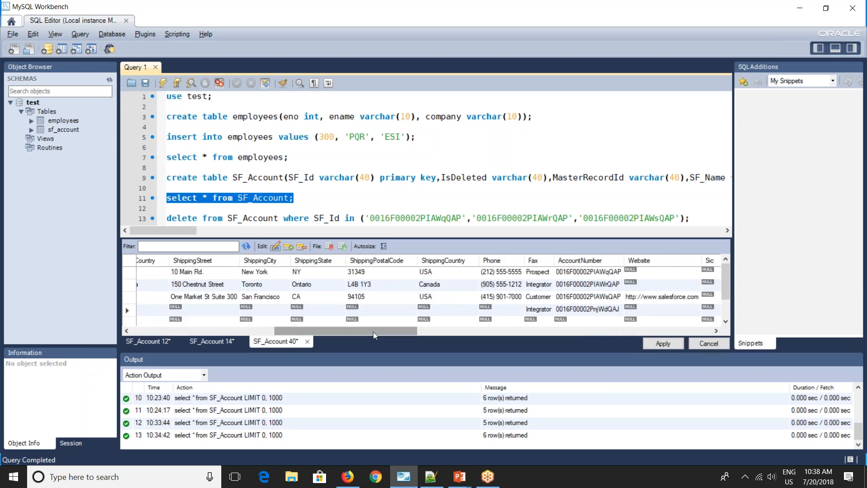
{"action": "left_click", "coordinate": [662, 342]}
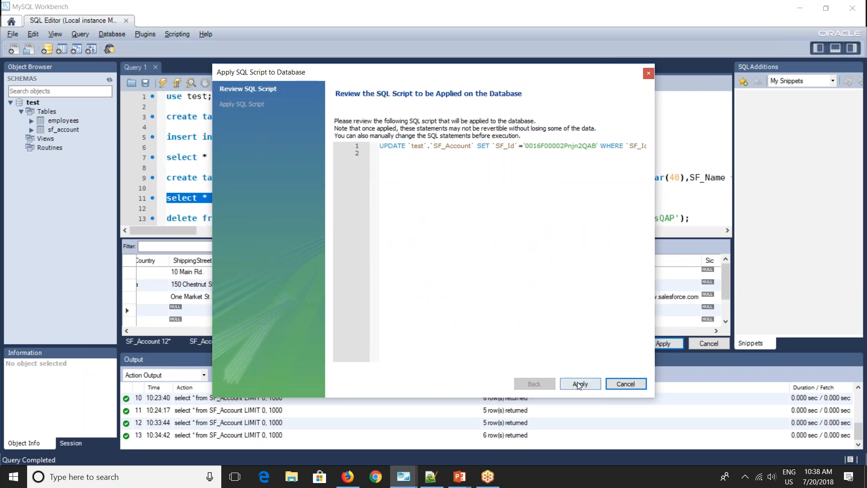
{"action": "left_click", "coordinate": [578, 384]}
{"action": "left_click", "coordinate": [570, 385]}
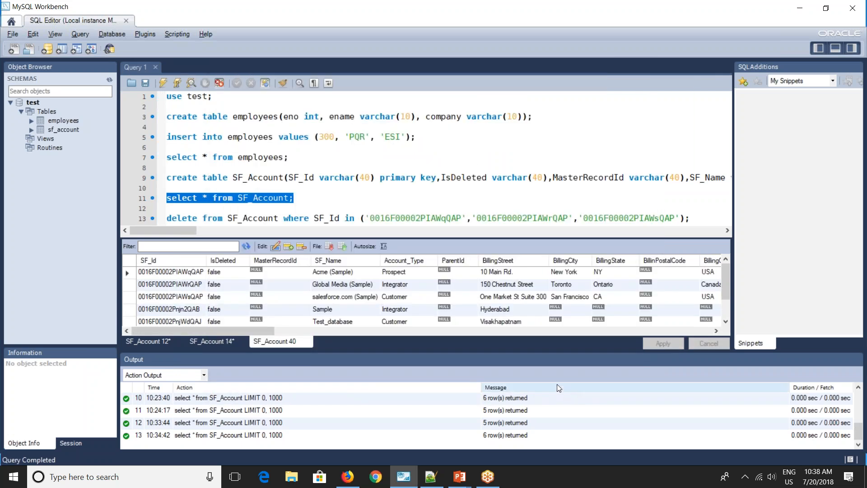
Switch back to Boomi AtomSphere, leave the test results, show the component explorer and close the DB to SF Create/Update process.
{"action": "left_click", "coordinate": [348, 476]}
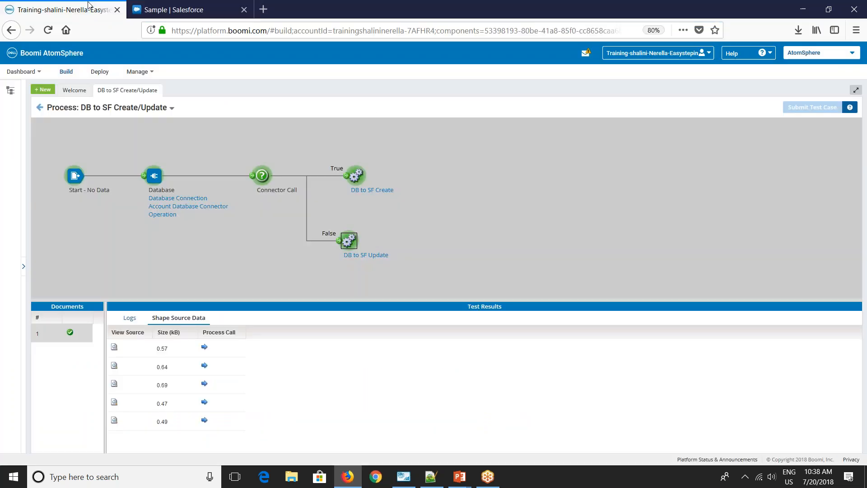
{"action": "left_click", "coordinate": [63, 9]}
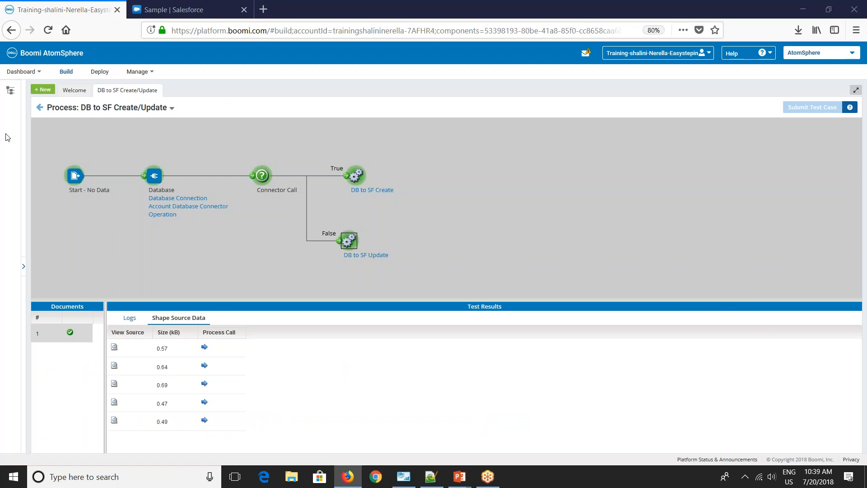
{"action": "left_click", "coordinate": [40, 109]}
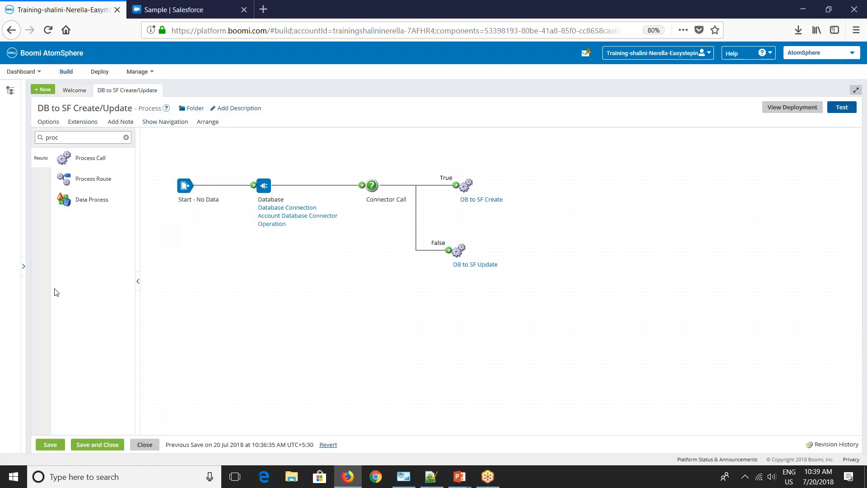
{"action": "left_click", "coordinate": [24, 268]}
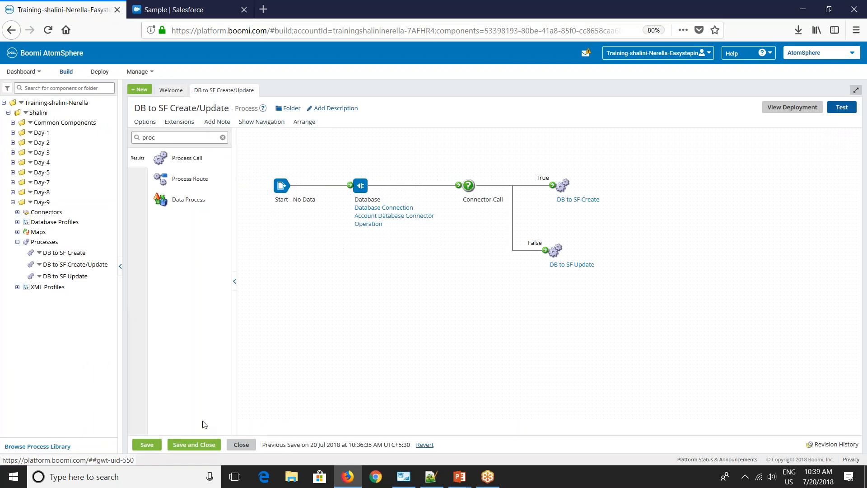
{"action": "left_click", "coordinate": [241, 444]}
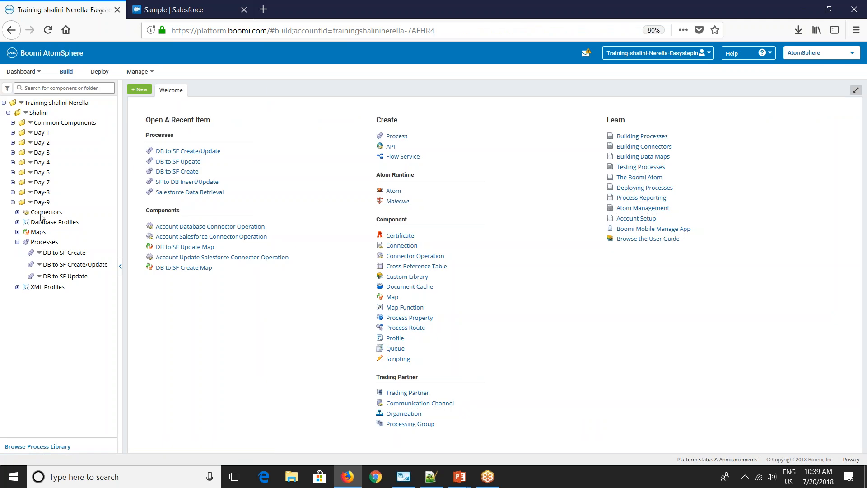
Create a process named "Salesfocr Delete Record" in the Day-9 folder, with its start shape set to No Data.
{"action": "left_click", "coordinate": [29, 203]}
{"action": "left_click", "coordinate": [47, 214]}
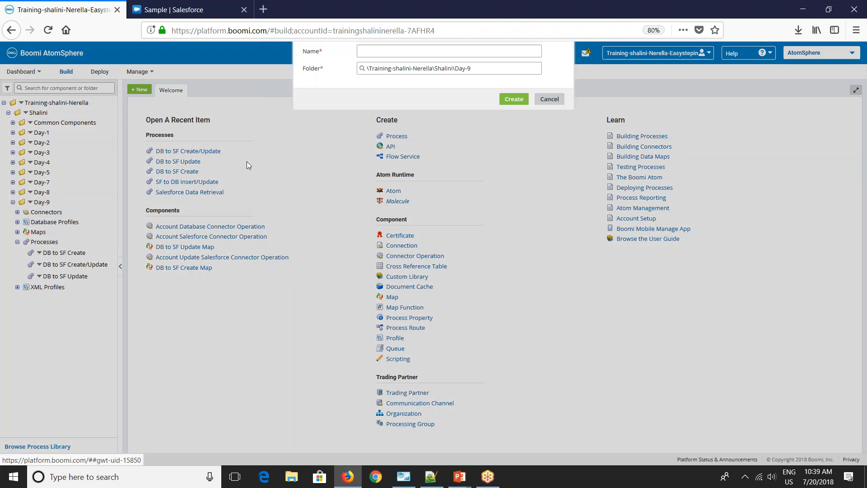
{"action": "left_click", "coordinate": [399, 100]}
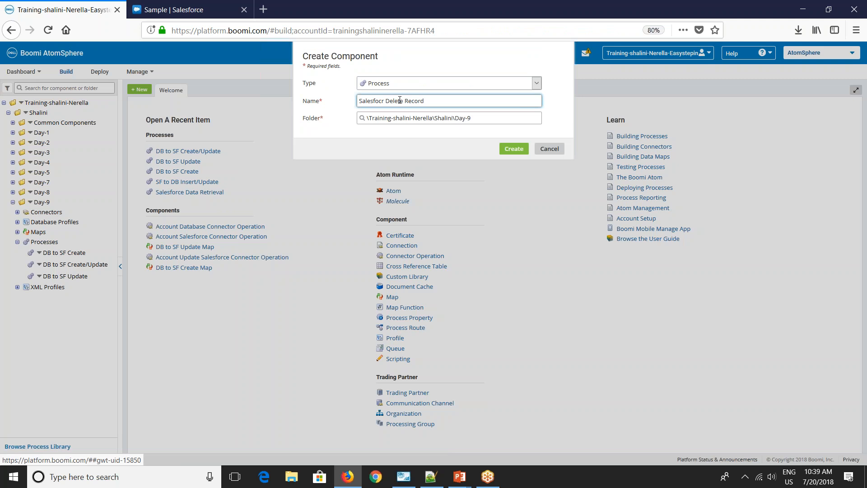
{"action": "left_click", "coordinate": [514, 148]}
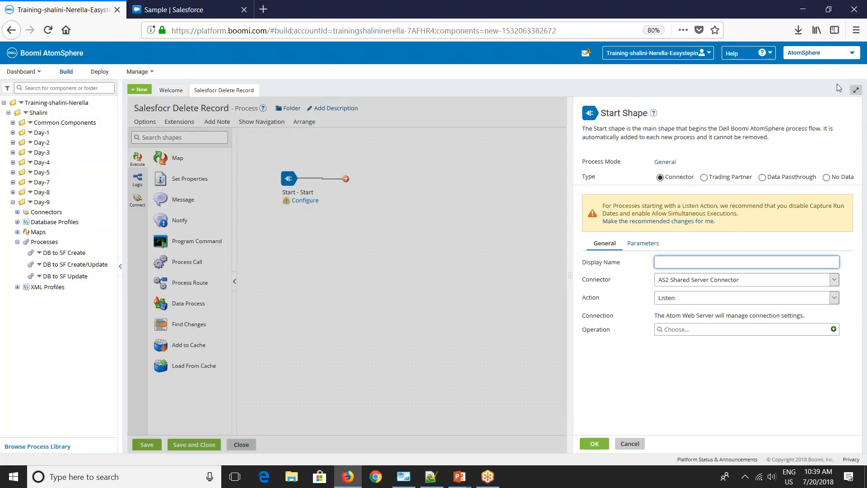
{"action": "left_click", "coordinate": [836, 178]}
{"action": "left_click", "coordinate": [594, 443]}
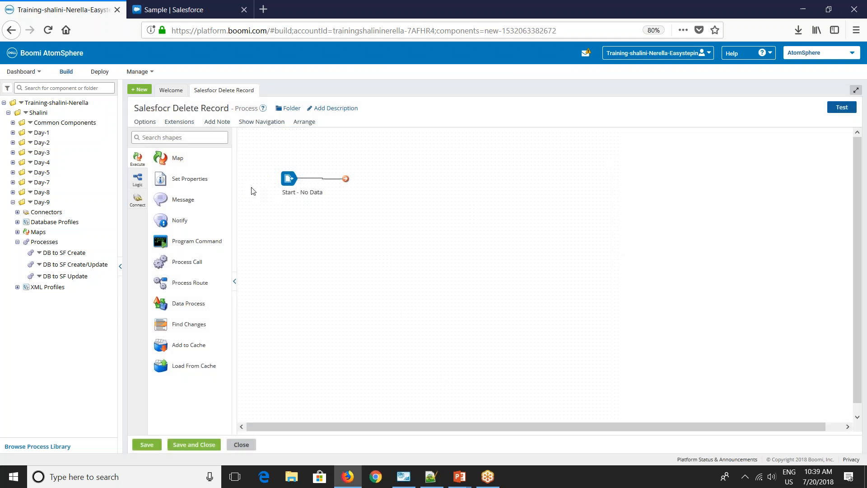
Add a Salesforce connector shape to the process with the Send action and the Salesforce Connection from Common Components.
{"action": "left_click", "coordinate": [171, 138]}
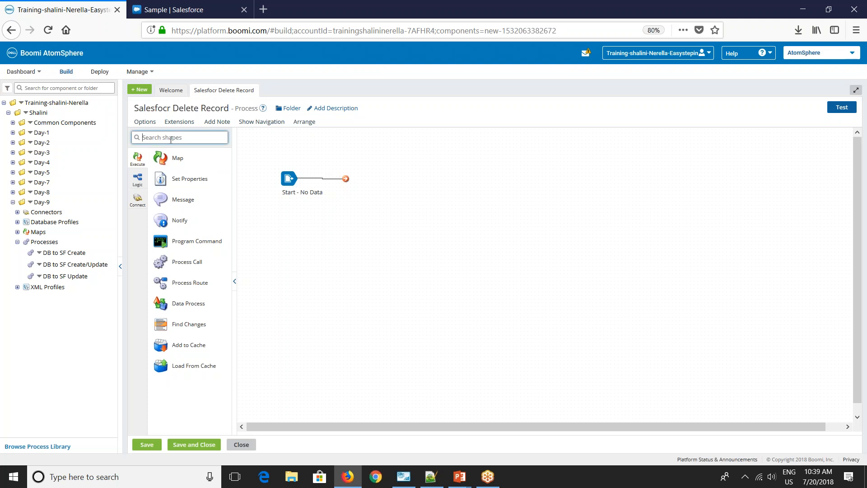
{"action": "type", "text": "sa"}
{"action": "left_click_drag", "start_coordinate": [168, 247], "coordinate": [470, 172]}
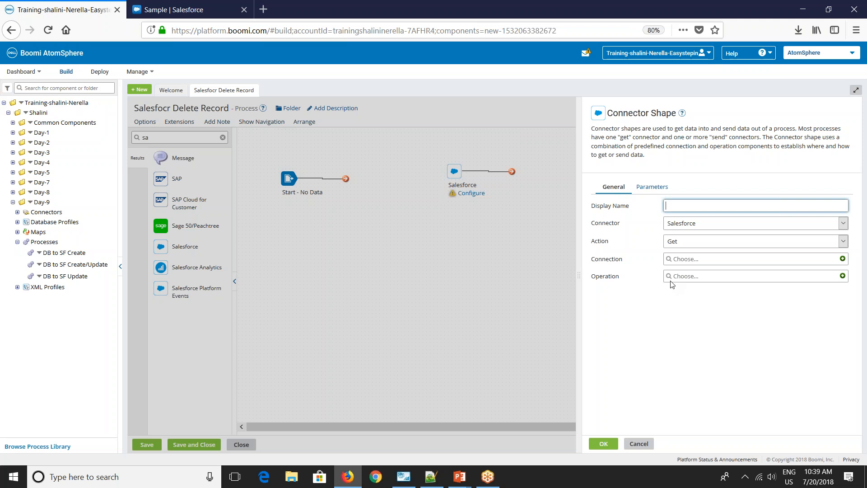
{"action": "left_click", "coordinate": [681, 244]}
{"action": "left_click", "coordinate": [680, 260]}
{"action": "left_click", "coordinate": [681, 259]}
{"action": "left_click", "coordinate": [672, 297]}
{"action": "left_click", "coordinate": [678, 307]}
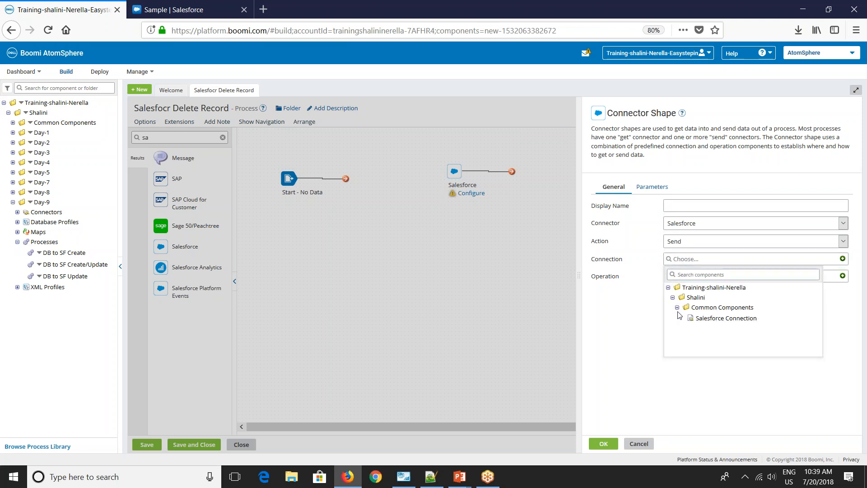
{"action": "left_click", "coordinate": [707, 317]}
Create a new operation for the Salesforce connector and name it "Account Delete Salesforce Connector Operation".
{"action": "left_click", "coordinate": [842, 275]}
{"action": "double_click", "coordinate": [144, 108]}
{"action": "type", "text": "Account del"}
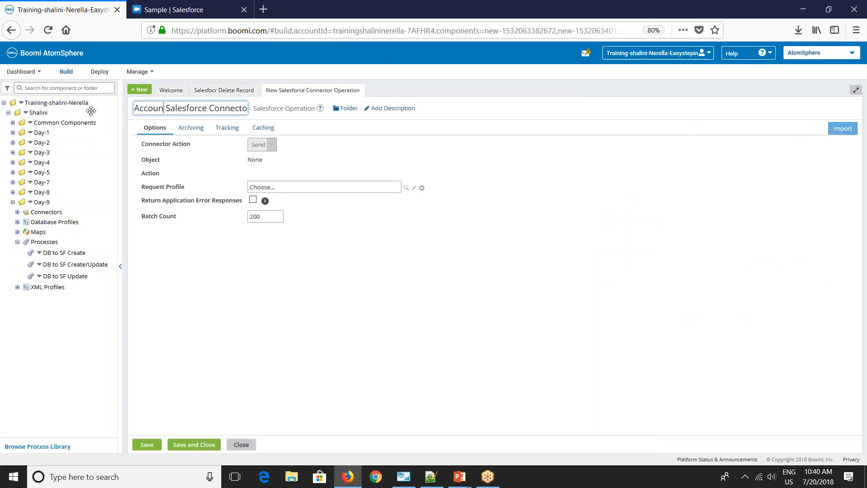
{"action": "key", "text": "BackSpace"}
{"action": "key", "text": "BackSpace"}
{"action": "key", "text": "BackSpace"}
{"action": "type", "text": "Delete"}
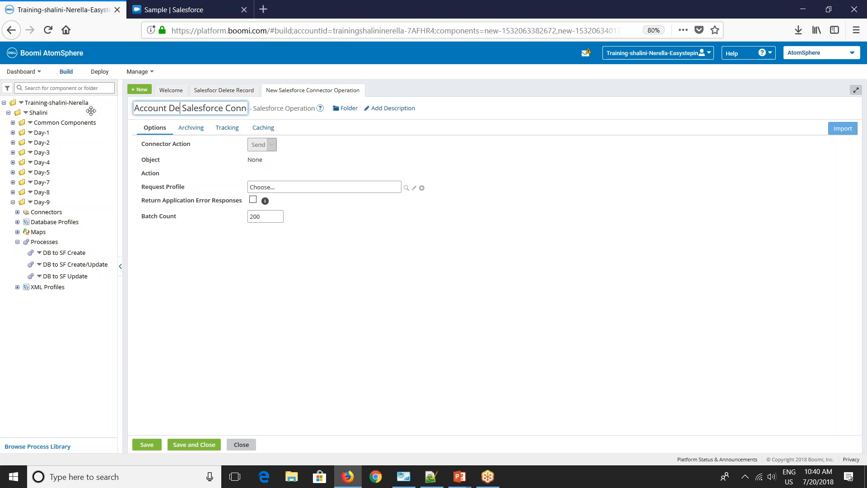
{"action": "left_click", "coordinate": [277, 286]}
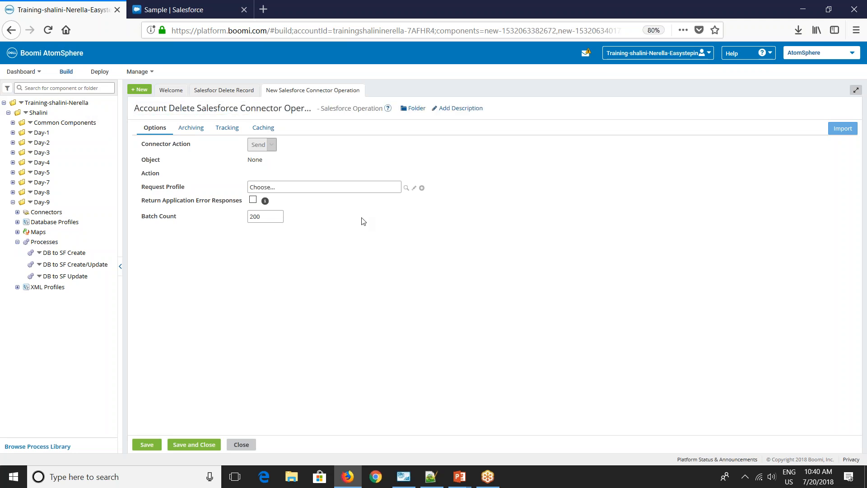
Import the Account object with the delete action through Salesforce Connection, and save the operation and the connector shape settings.
{"action": "left_click", "coordinate": [843, 128]}
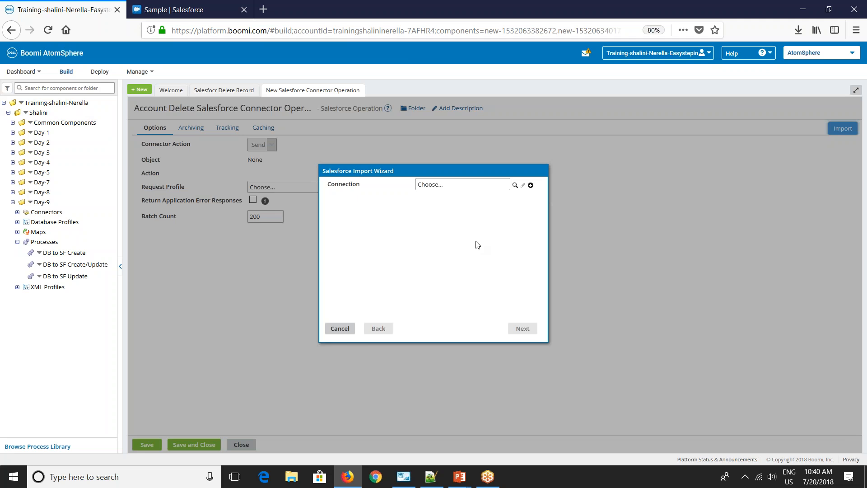
{"action": "left_click", "coordinate": [515, 185]}
{"action": "left_click", "coordinate": [429, 205]}
{"action": "left_click", "coordinate": [433, 215]}
{"action": "left_click", "coordinate": [468, 227]}
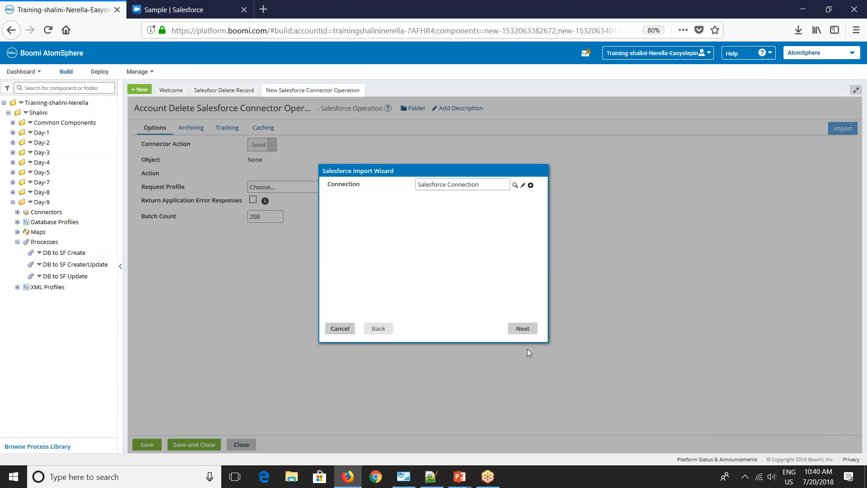
{"action": "left_click", "coordinate": [523, 333]}
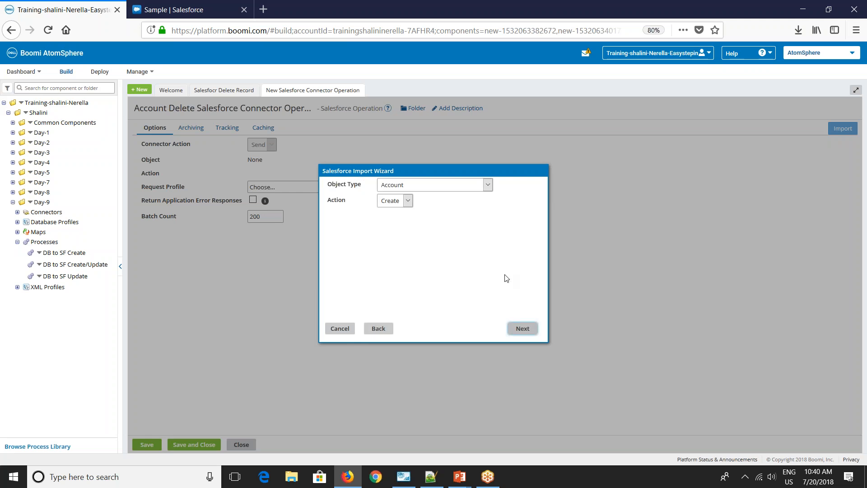
{"action": "left_click", "coordinate": [382, 204]}
{"action": "left_click", "coordinate": [389, 222]}
{"action": "left_click", "coordinate": [522, 329]}
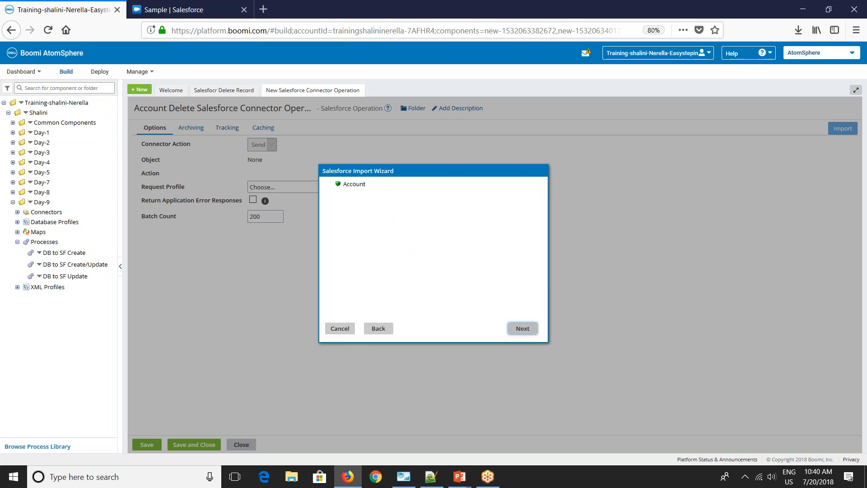
{"action": "left_click", "coordinate": [517, 329]}
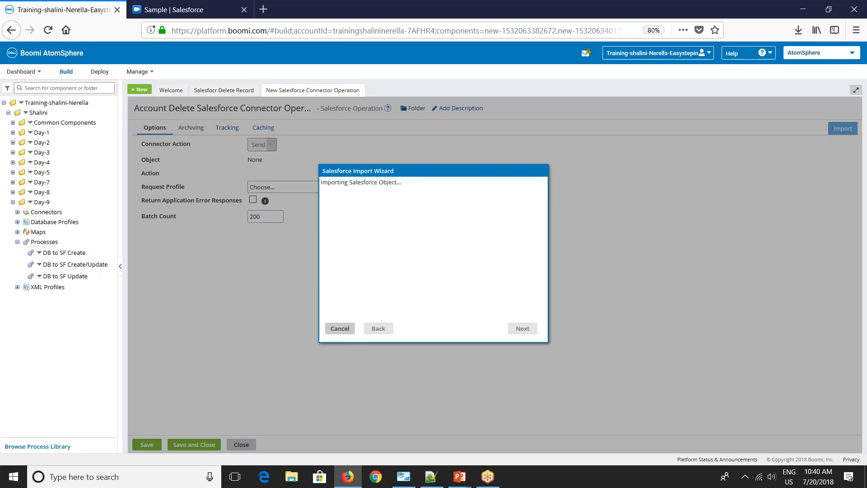
{"action": "left_click", "coordinate": [522, 329]}
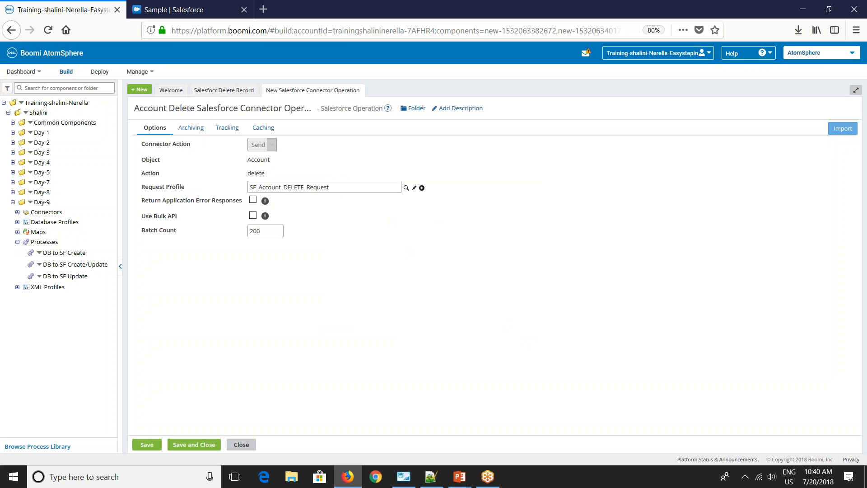
{"action": "left_click", "coordinate": [198, 444]}
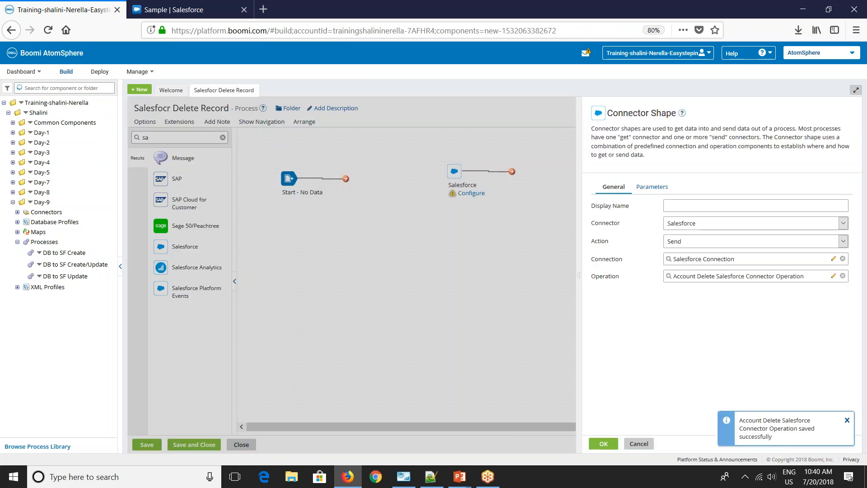
{"action": "left_click", "coordinate": [604, 443]}
Add a Stop shape after the Salesforce connector and link the connector to it.
{"action": "type", "text": "stop"}
{"action": "left_click_drag", "start_coordinate": [175, 166], "coordinate": [572, 187]}
{"action": "left_click", "coordinate": [631, 443]}
{"action": "left_click_drag", "start_coordinate": [461, 180], "coordinate": [555, 179]}
{"action": "left_click_drag", "start_coordinate": [556, 178], "coordinate": [573, 185]}
Add a Map shape between the Start shape and the Salesforce connector.
{"action": "left_click", "coordinate": [140, 138]}
{"action": "double_click", "coordinate": [140, 138]}
{"action": "type", "text": "map"}
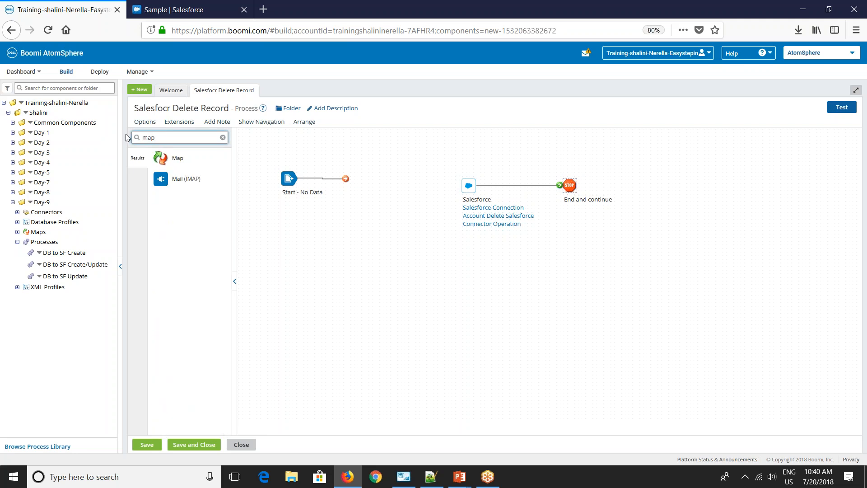
{"action": "left_click_drag", "start_coordinate": [161, 158], "coordinate": [389, 179]}
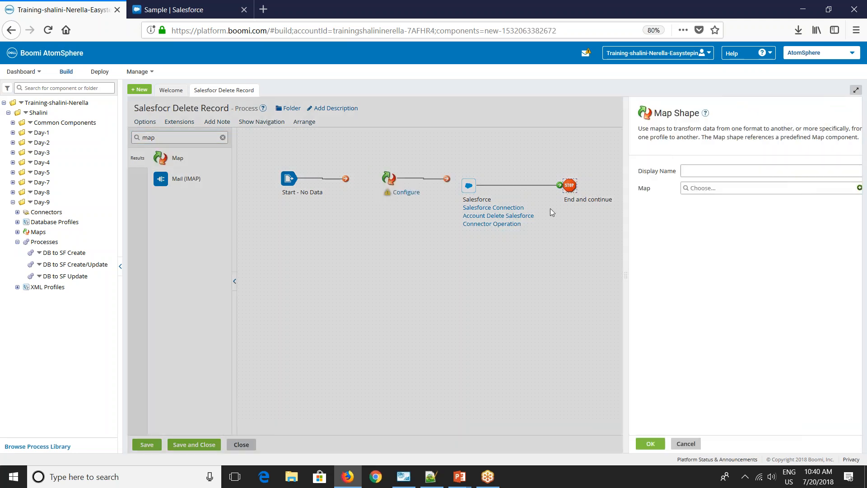
Create a new map for the Map shape and name it "Salesforce Delete Map".
{"action": "left_click", "coordinate": [845, 188]}
{"action": "double_click", "coordinate": [148, 109]}
{"action": "type", "text": "Sale"}
{"action": "type", "text": "sforce"}
{"action": "type", "text": " Delete Map"}
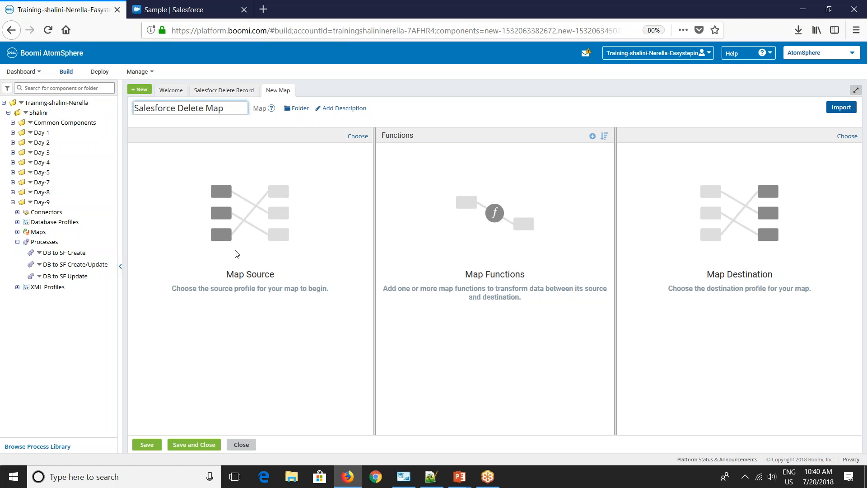
{"action": "left_click", "coordinate": [355, 202]}
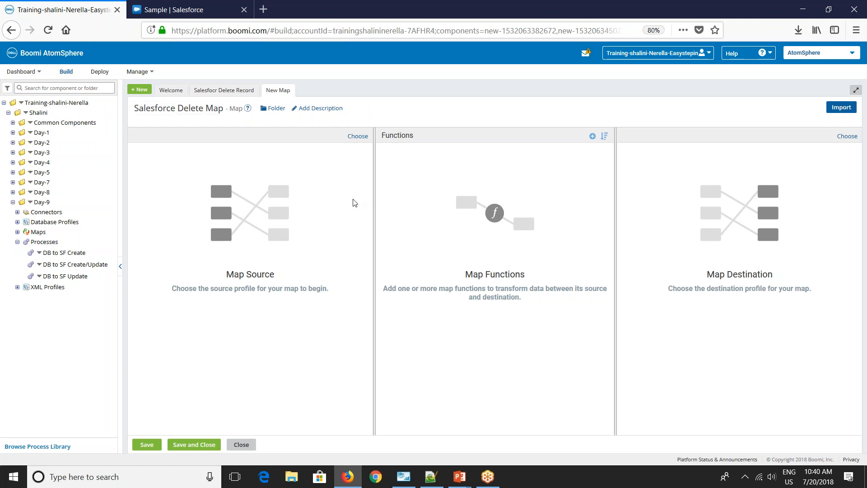
Choose the XML profile SF_Account_DELETE_Request from the Day-9 folder as the map destination, and expand its DeleteIds element.
{"action": "left_click", "coordinate": [357, 135]}
{"action": "left_click", "coordinate": [396, 165]}
{"action": "left_click", "coordinate": [369, 208]}
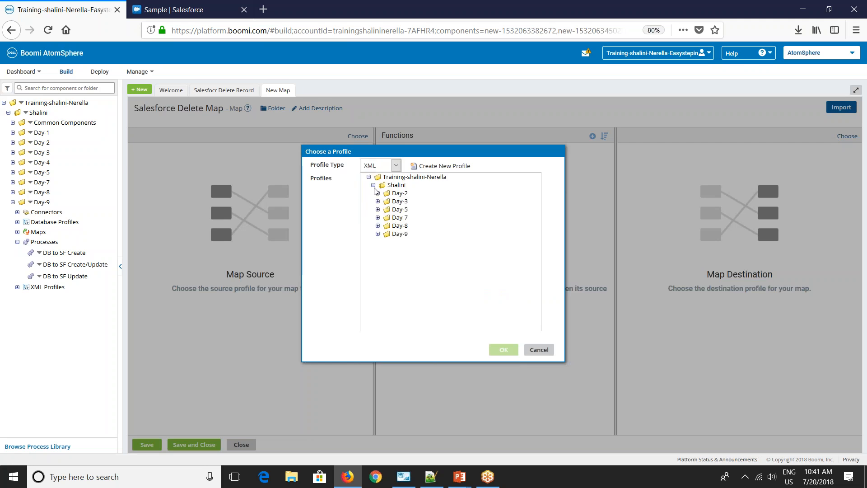
{"action": "left_click", "coordinate": [378, 234]}
{"action": "left_click", "coordinate": [443, 263]}
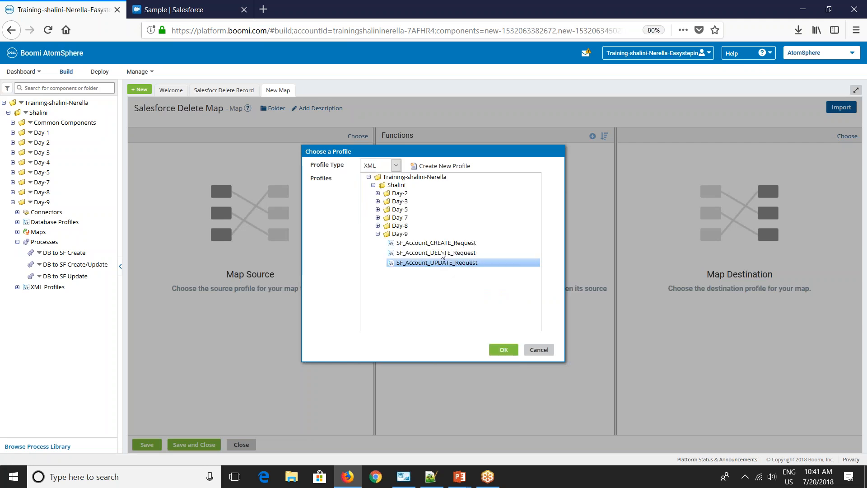
{"action": "left_click", "coordinate": [443, 252]}
{"action": "left_click", "coordinate": [503, 351]}
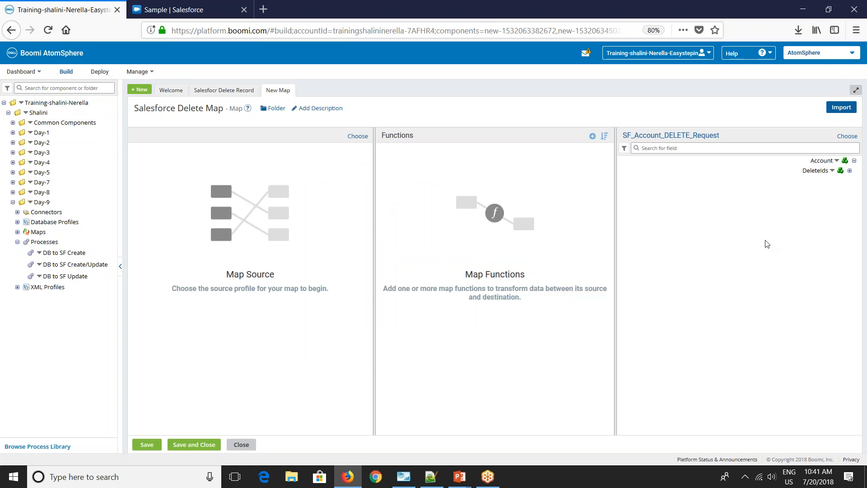
{"action": "left_click", "coordinate": [849, 171]}
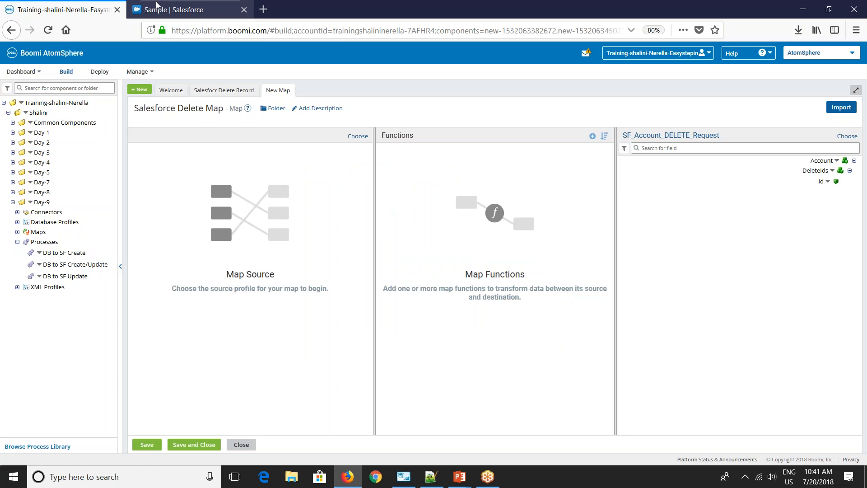
Switch to Salesforce and copy the Sample account's record ID from the record's web address.
{"action": "left_click", "coordinate": [190, 10]}
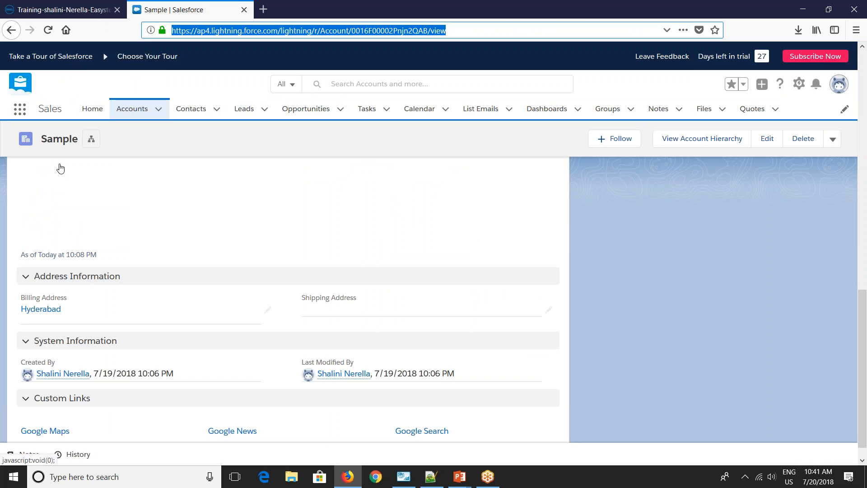
{"action": "scroll", "coordinate": [58, 171], "scroll_direction": "up", "scroll_amount": 2}
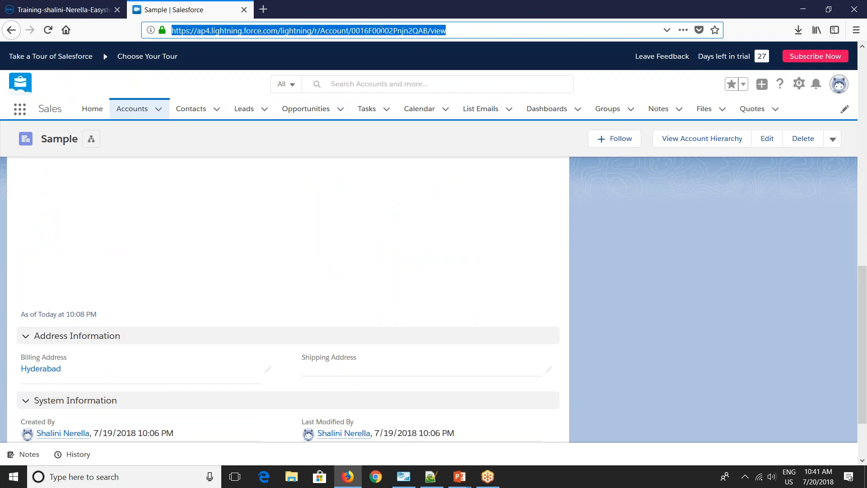
{"action": "double_click", "coordinate": [383, 30]}
{"action": "key", "text": "ctrl+c"}
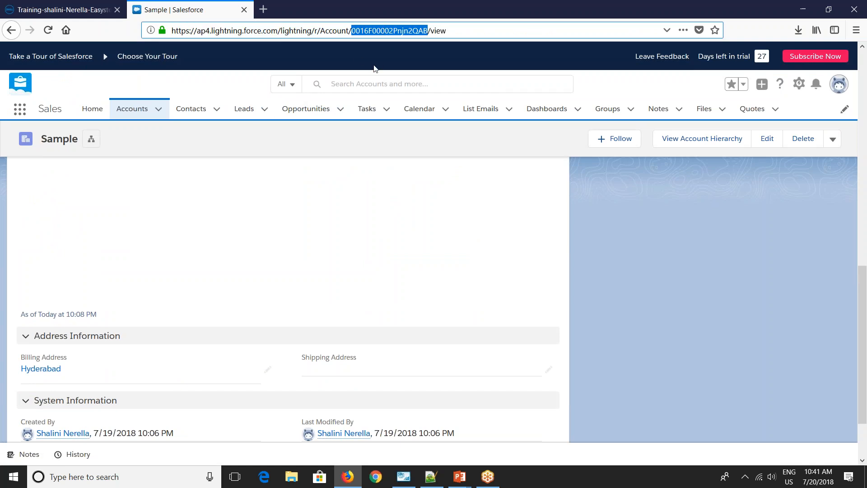
Back in Boomi, set the default value of the destination's Id element to the copied record ID.
{"action": "left_click", "coordinate": [64, 10]}
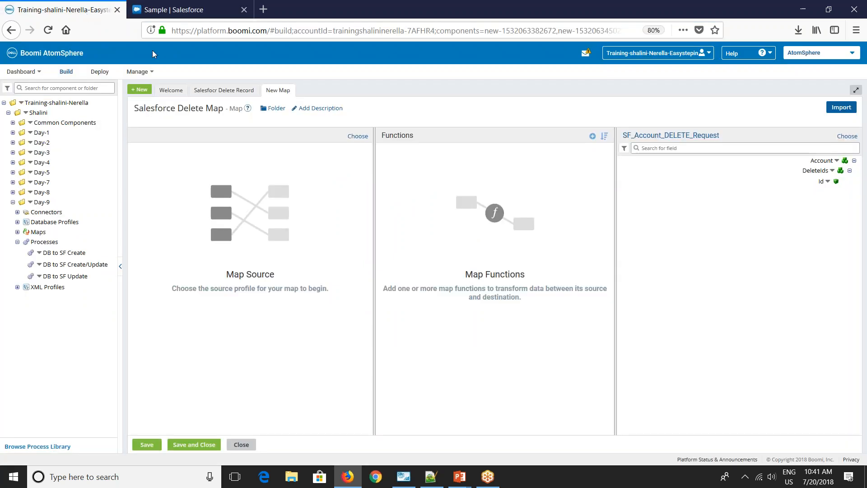
{"action": "left_click", "coordinate": [828, 182]}
{"action": "left_click", "coordinate": [806, 196]}
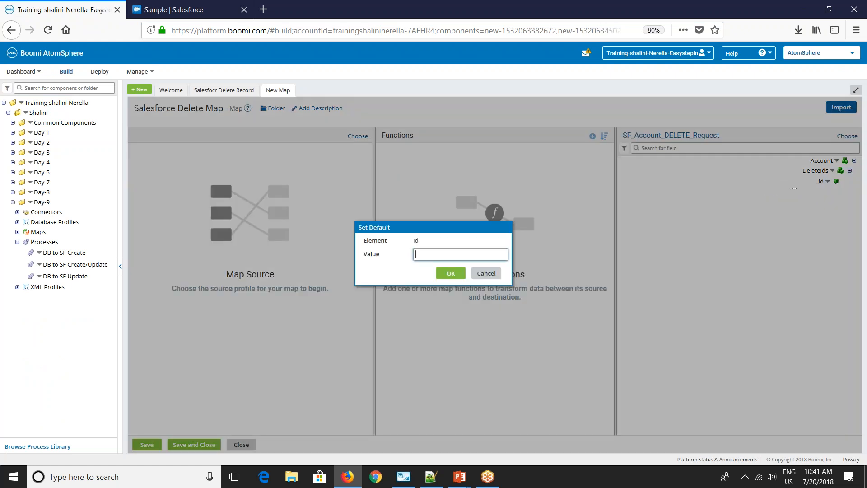
{"action": "key", "text": "ctrl+v"}
{"action": "left_click", "coordinate": [450, 273]}
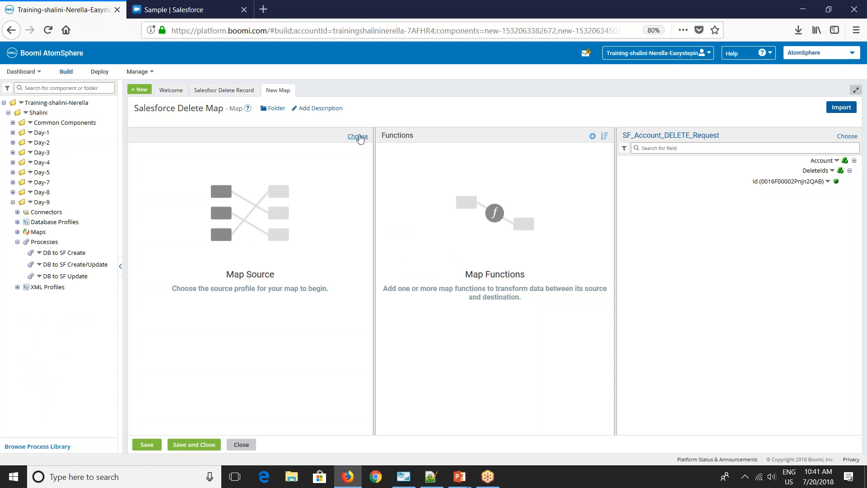
Choose the flat file profile "Dummy Flat File Profile" from the Day-8 folder as the map source.
{"action": "left_click", "coordinate": [357, 136]}
{"action": "left_click", "coordinate": [381, 167]}
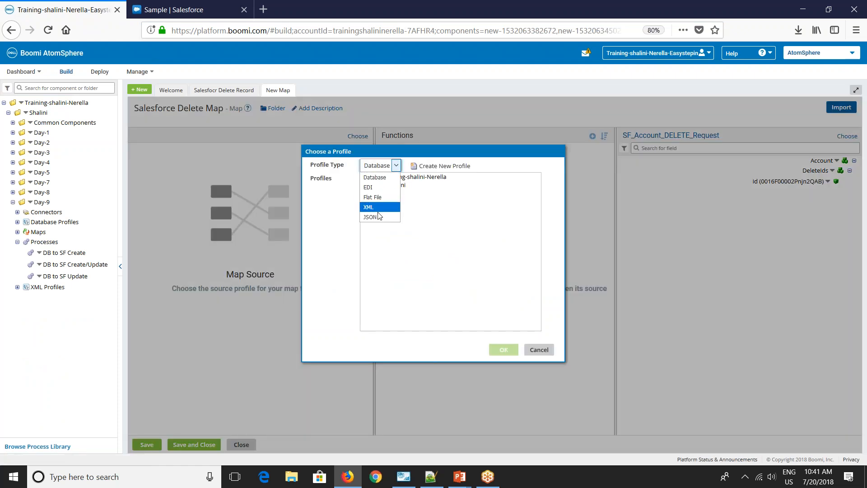
{"action": "left_click", "coordinate": [372, 197]}
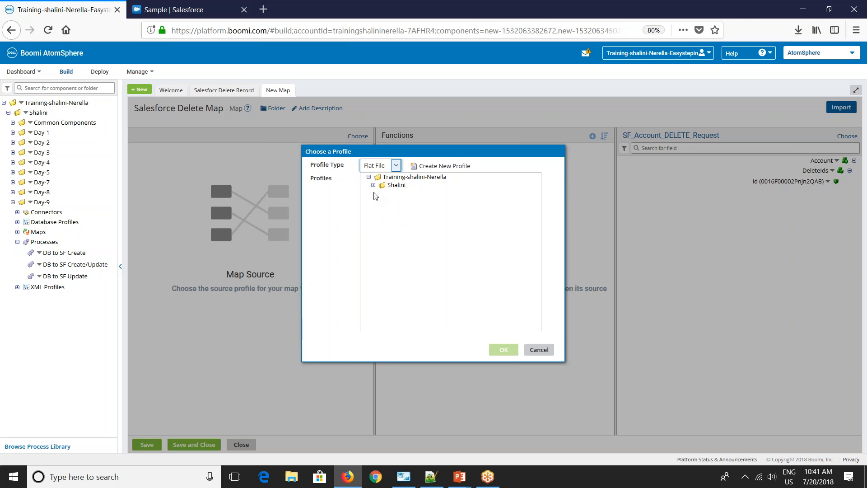
{"action": "left_click", "coordinate": [378, 218]}
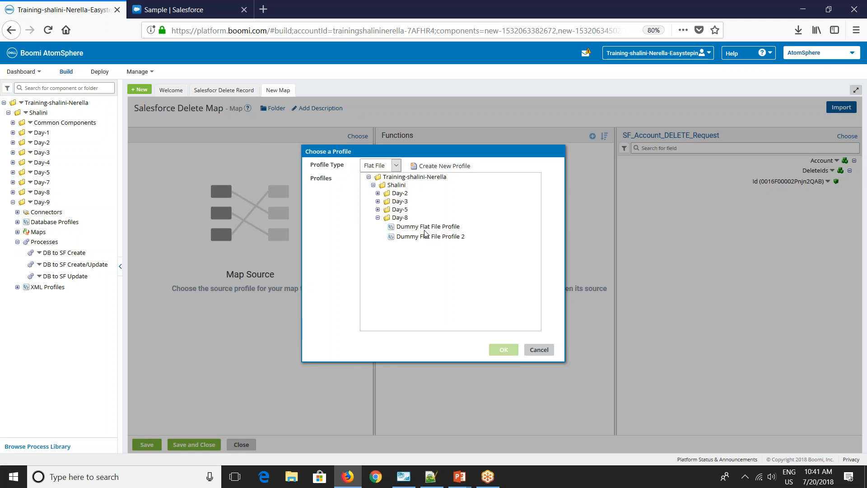
{"action": "left_click", "coordinate": [424, 227]}
{"action": "left_click", "coordinate": [503, 349]}
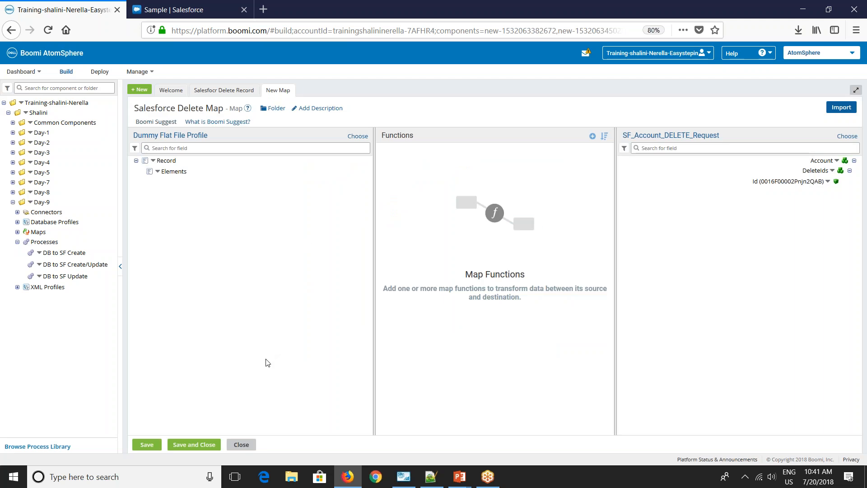
Save the map, apply it to the Map shape, and link Start to the Map shape and the Map shape to the Salesforce connector.
{"action": "left_click", "coordinate": [194, 444]}
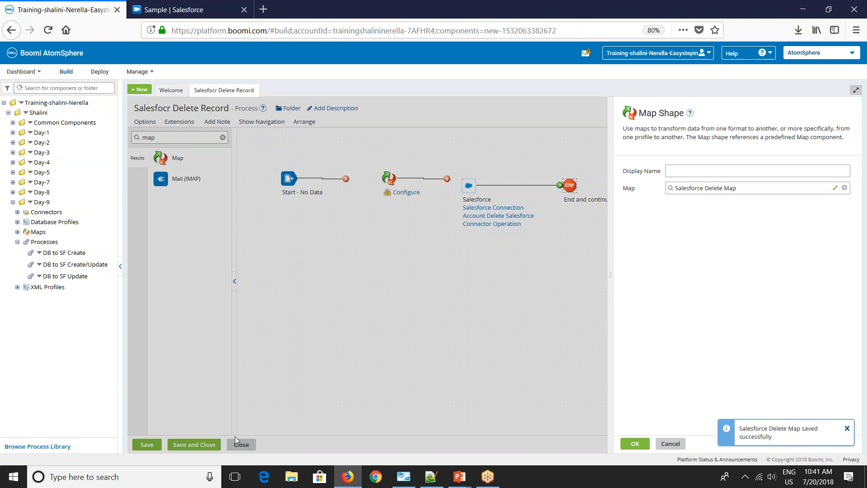
{"action": "left_click", "coordinate": [635, 443]}
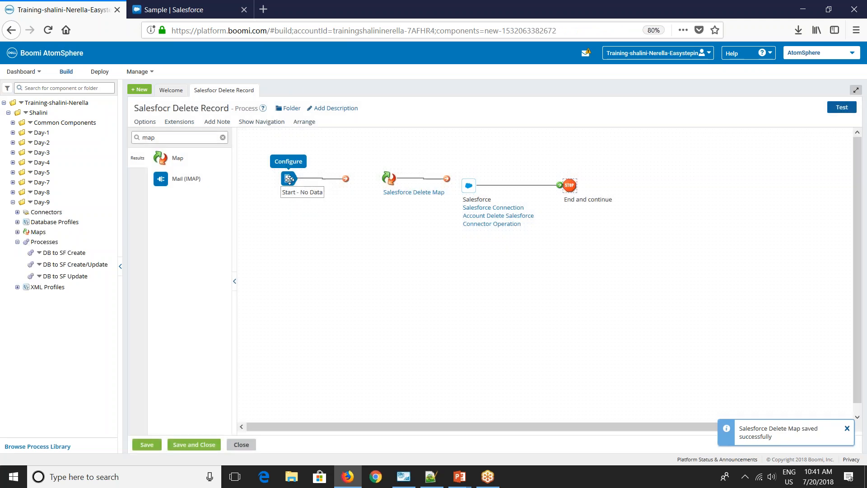
{"action": "left_click_drag", "start_coordinate": [345, 185], "coordinate": [382, 189]}
{"action": "left_click_drag", "start_coordinate": [443, 185], "coordinate": [468, 187]}
Save the process, run a test of it on the DEV atom, and dismiss the test message.
{"action": "left_click", "coordinate": [842, 107]}
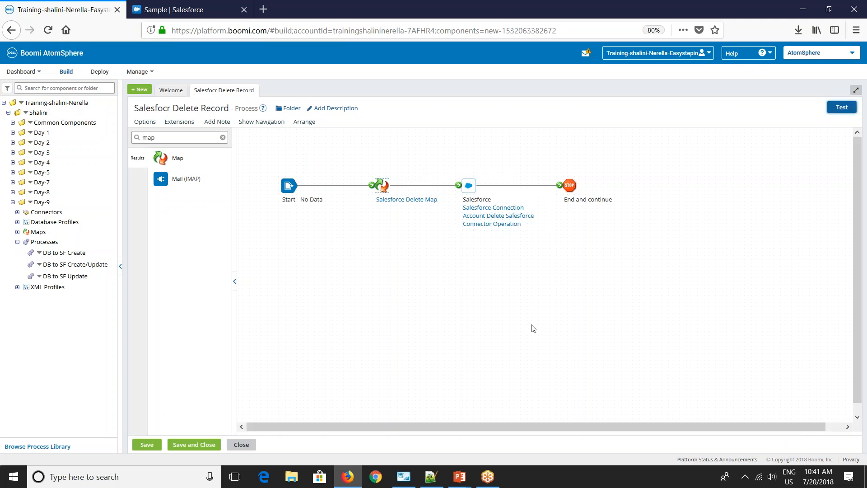
{"action": "left_click", "coordinate": [455, 269]}
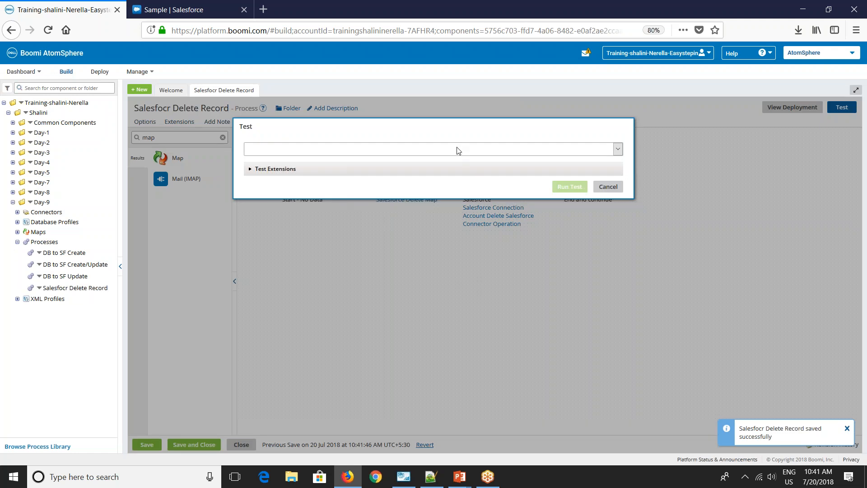
{"action": "left_click", "coordinate": [456, 147]}
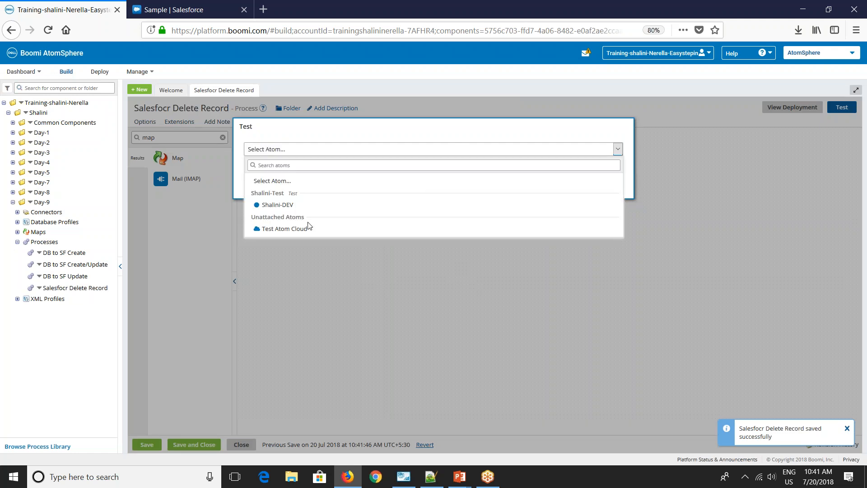
{"action": "left_click", "coordinate": [296, 207]}
{"action": "left_click", "coordinate": [569, 186]}
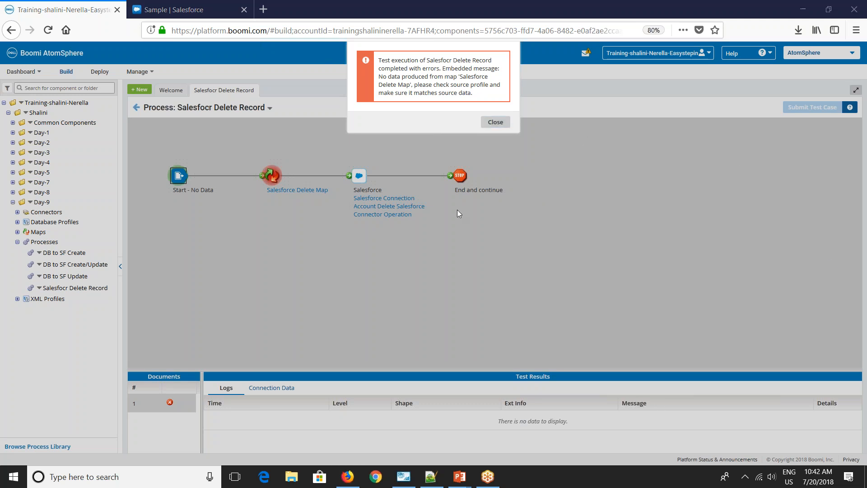
{"action": "left_click", "coordinate": [496, 122]}
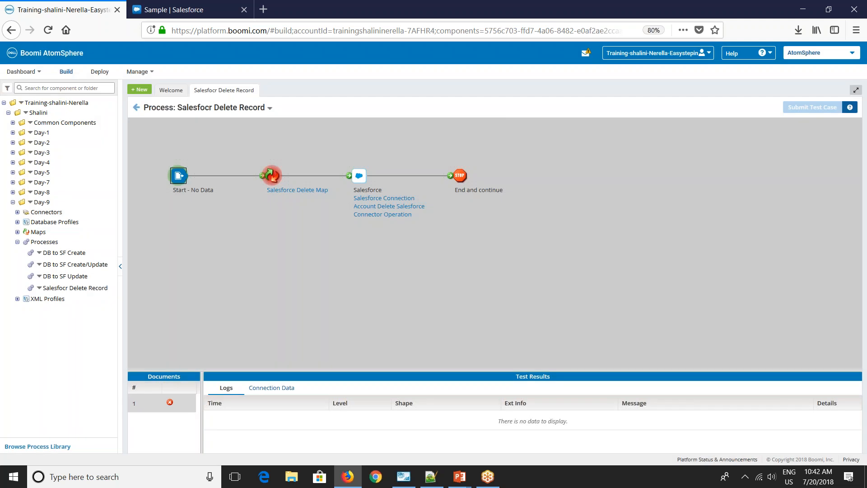
Reopen Salesforce Delete Map from the process, set the Id element's default to the copied record ID, and save and close the map.
{"action": "left_click", "coordinate": [137, 110]}
{"action": "left_click", "coordinate": [398, 202]}
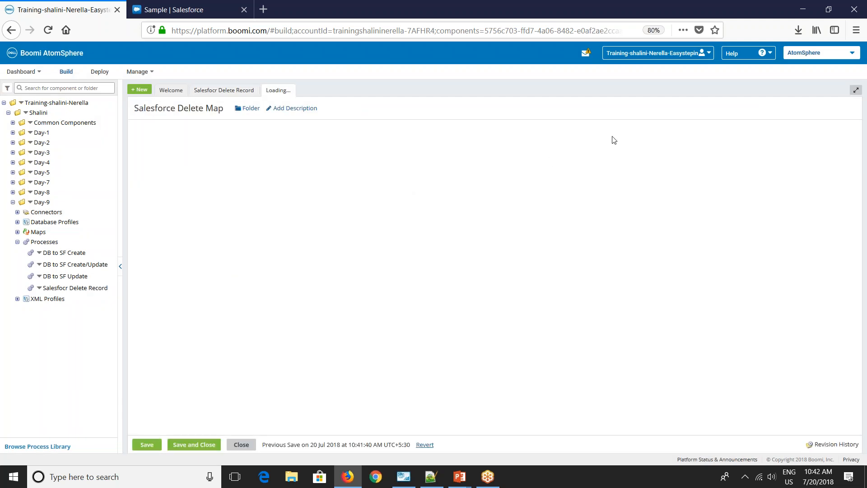
{"action": "left_click", "coordinate": [849, 171]}
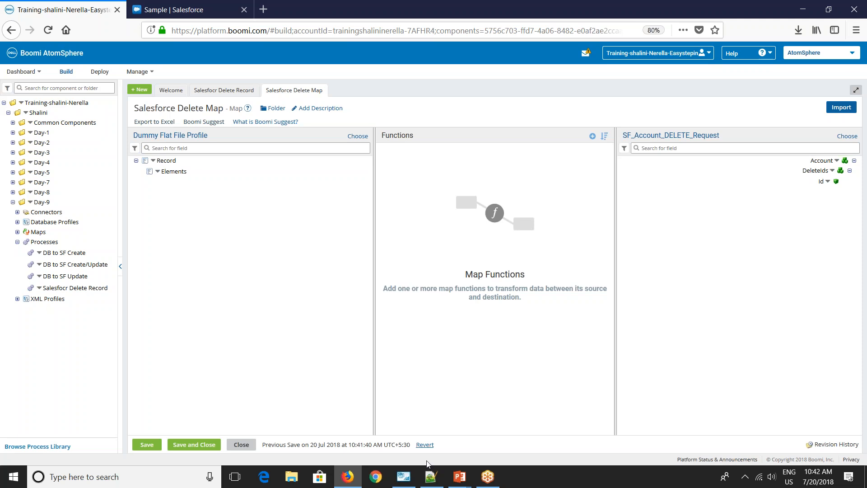
{"action": "left_click", "coordinate": [827, 181]}
{"action": "left_click", "coordinate": [816, 194]}
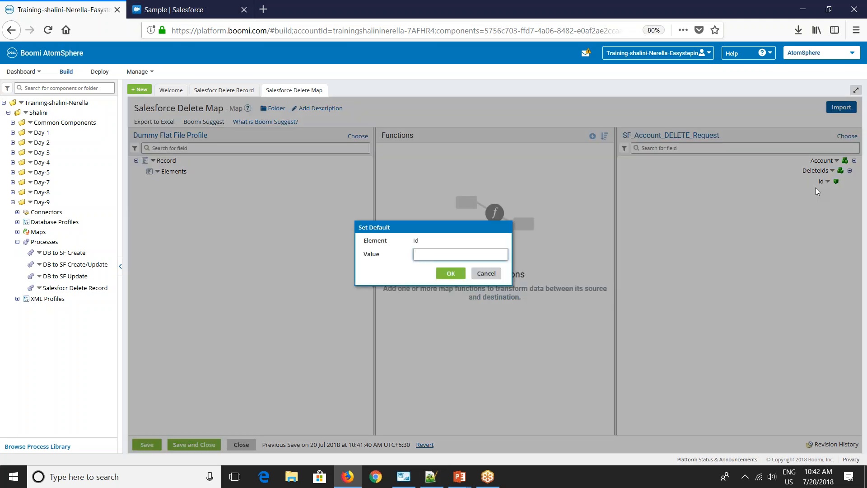
{"action": "key", "text": "ctrl+v"}
{"action": "left_click", "coordinate": [449, 276]}
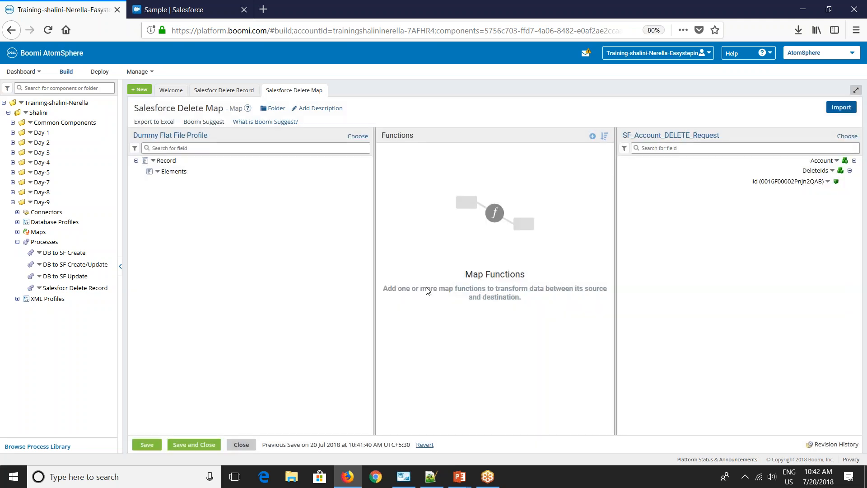
{"action": "left_click", "coordinate": [216, 444]}
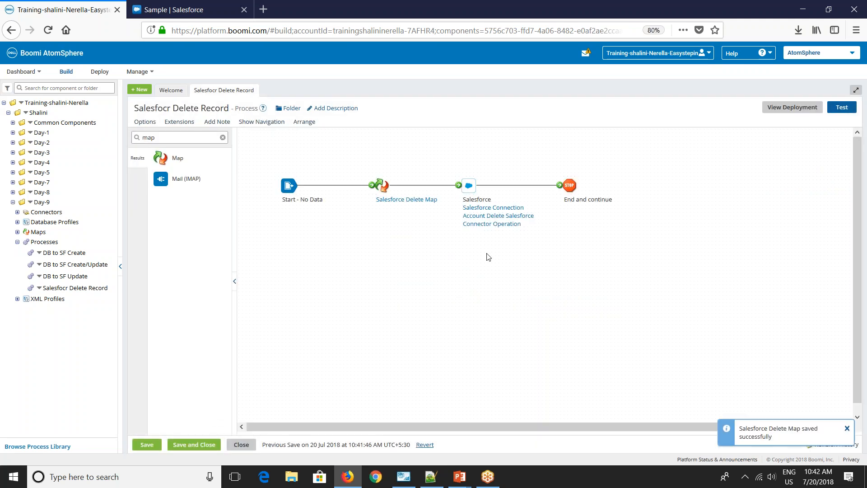
Run the delete process test again with the updated map.
{"action": "left_click", "coordinate": [842, 107]}
{"action": "left_click", "coordinate": [454, 278]}
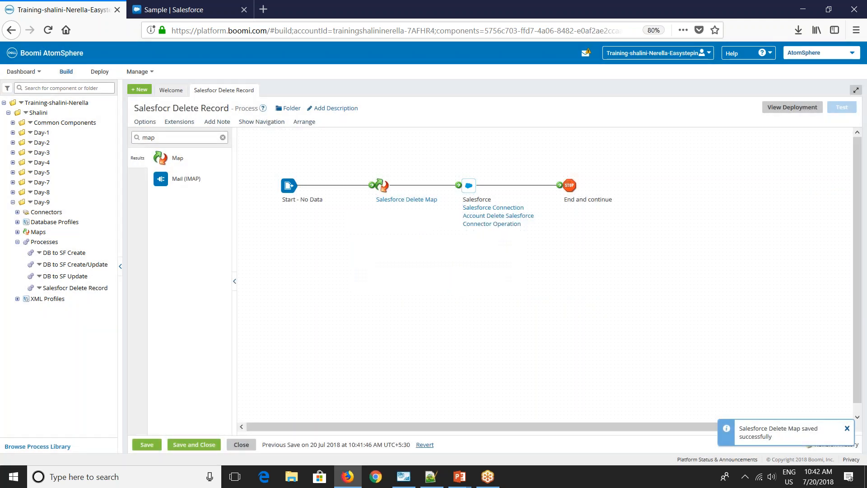
{"action": "left_click", "coordinate": [566, 174]}
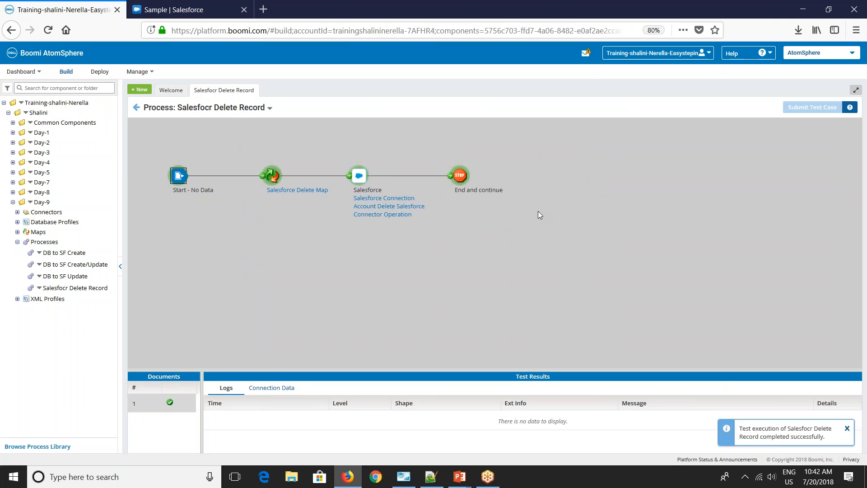
Switch to Salesforce and check the My Accounts and All Accounts lists for the Sample record.
{"action": "left_click", "coordinate": [195, 10]}
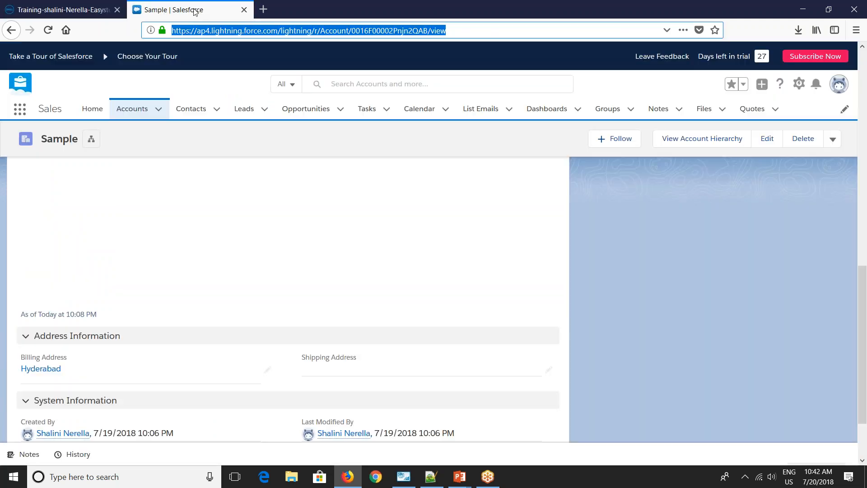
{"action": "left_click", "coordinate": [134, 105]}
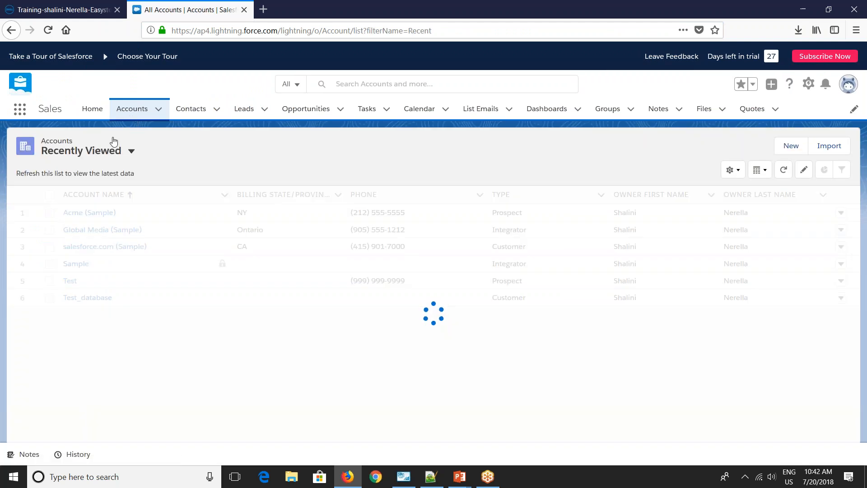
{"action": "left_click", "coordinate": [109, 156]}
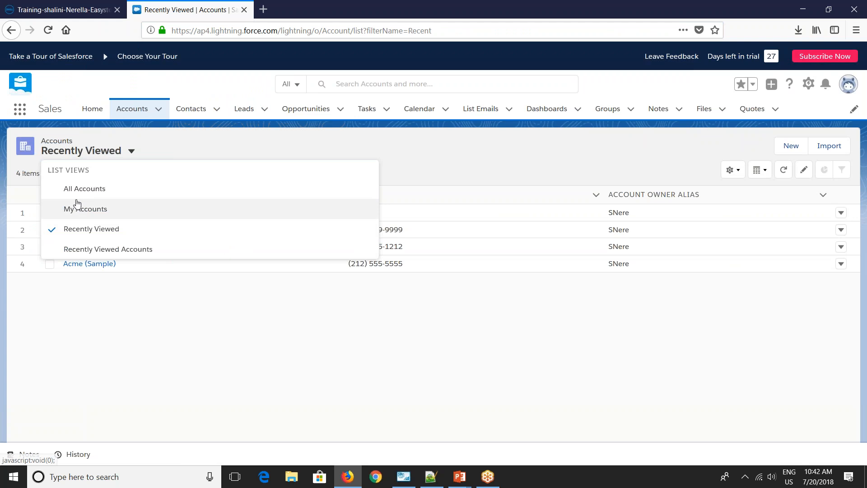
{"action": "left_click", "coordinate": [76, 208]}
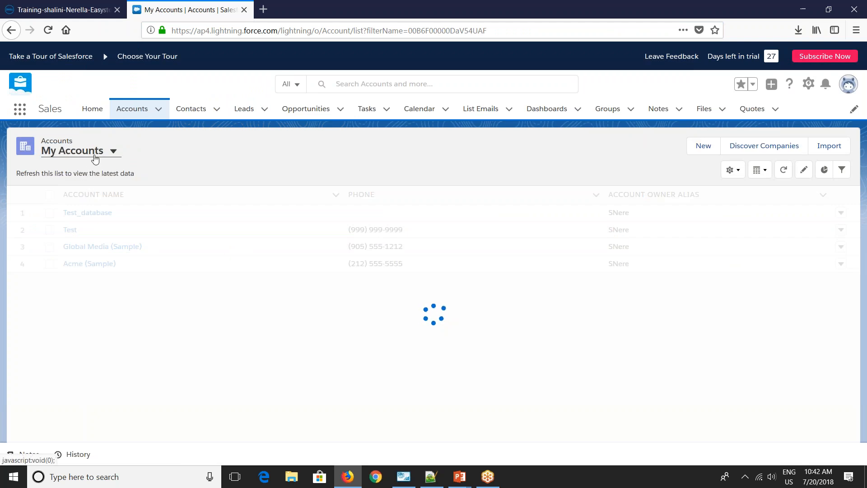
{"action": "left_click", "coordinate": [97, 160]}
{"action": "left_click", "coordinate": [71, 188]}
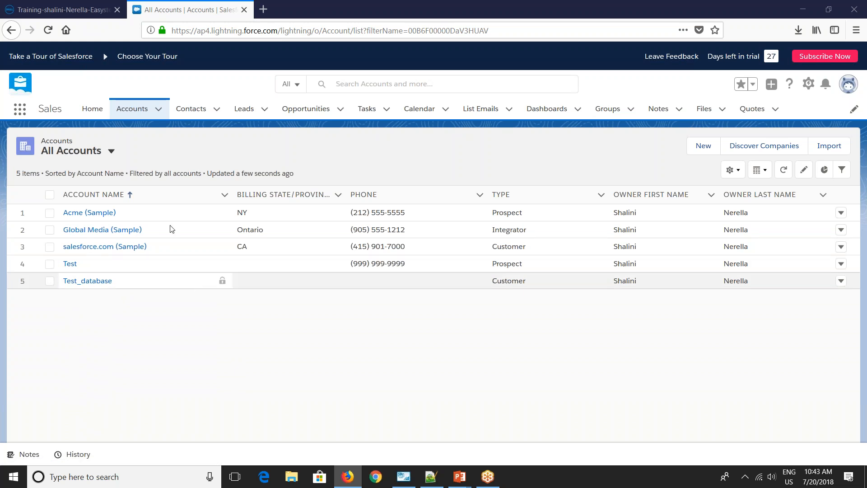
Switch back to Boomi, rename the process to Salesforce Delete Record, and save and close it.
{"action": "left_click", "coordinate": [76, 6]}
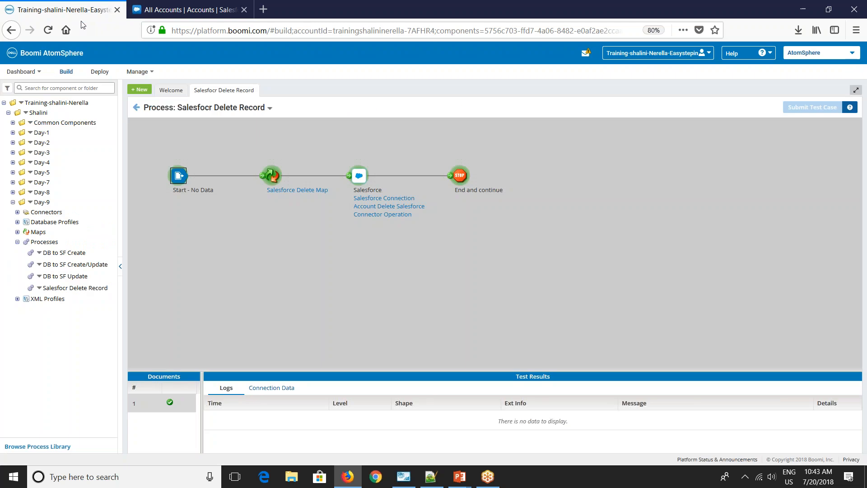
{"action": "left_click", "coordinate": [136, 107]}
{"action": "left_click", "coordinate": [163, 110]}
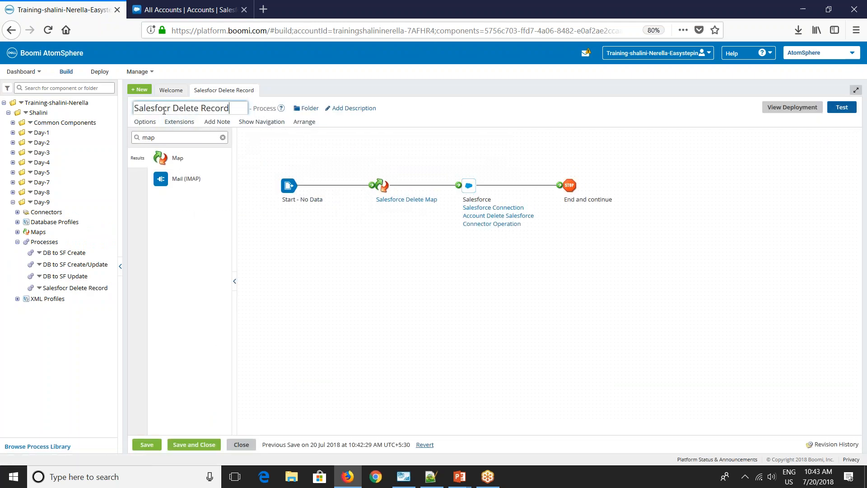
{"action": "type", "text": "ce"}
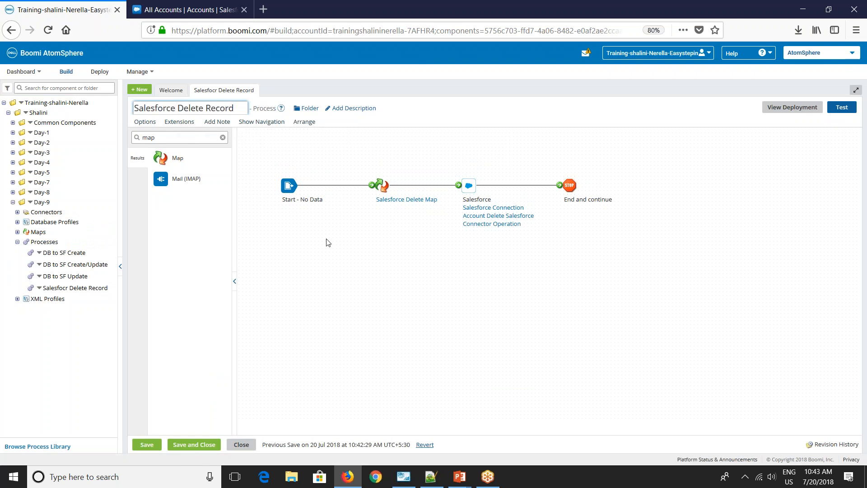
{"action": "left_click", "coordinate": [154, 447]}
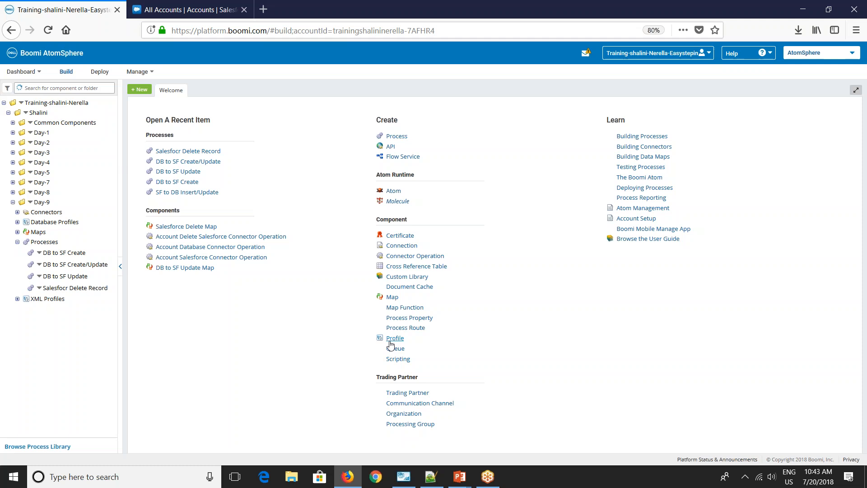
Create a process named Salesforce Merge Record in the Day-9 folder and set its start shape to No Data.
{"action": "right_click", "coordinate": [29, 204]}
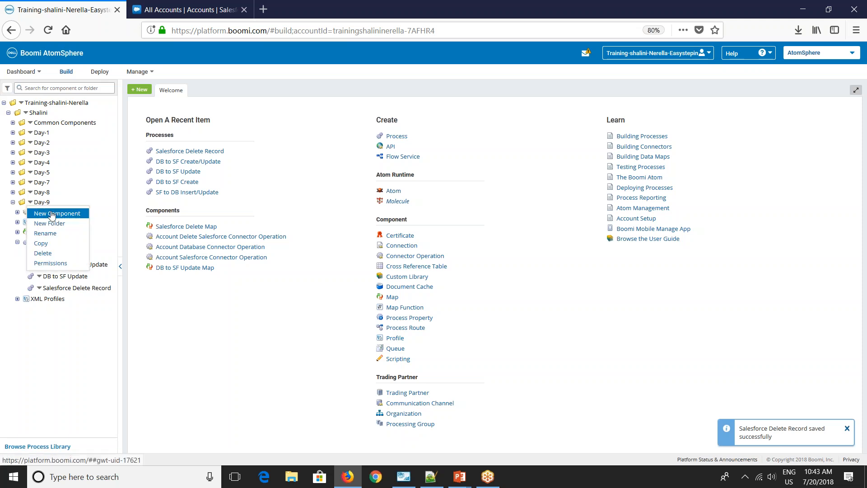
{"action": "left_click", "coordinate": [51, 214]}
{"action": "type", "text": "Salesforce Merge Record"}
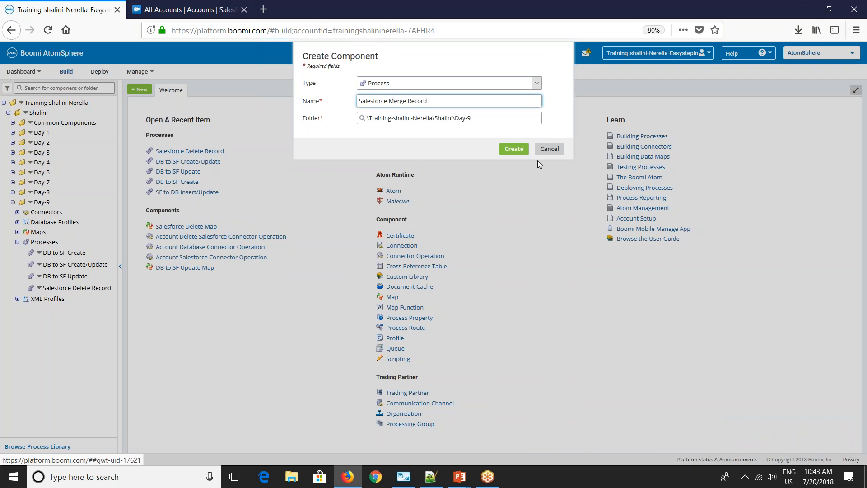
{"action": "left_click", "coordinate": [514, 148]}
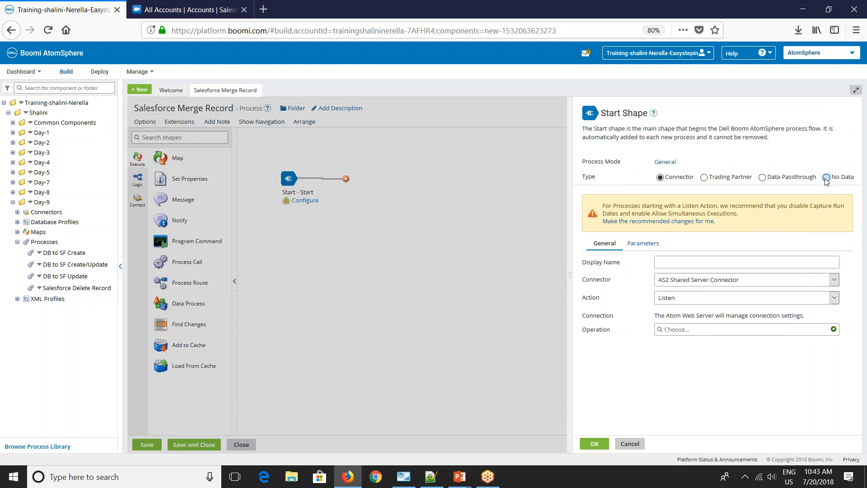
{"action": "left_click", "coordinate": [826, 178]}
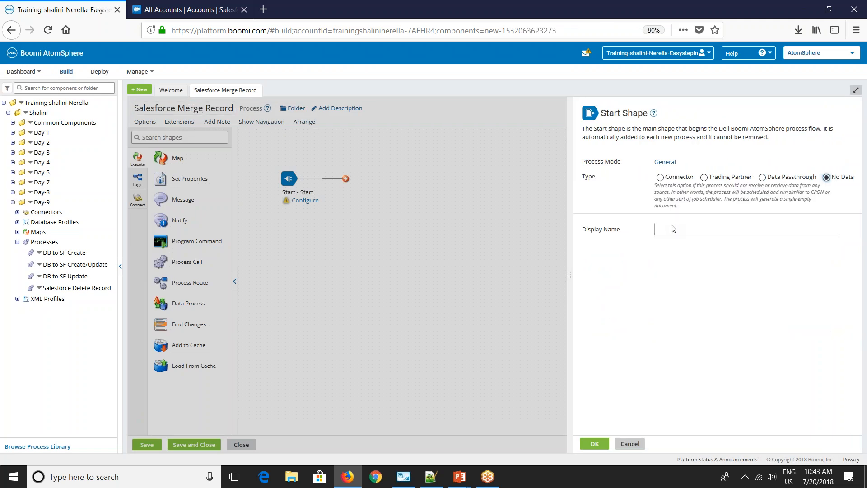
{"action": "left_click", "coordinate": [594, 443]}
Add a Salesforce connector shape with the Send action and assign it Salesforce Connection from Common Components.
{"action": "left_click", "coordinate": [164, 139]}
{"action": "type", "text": "sale"}
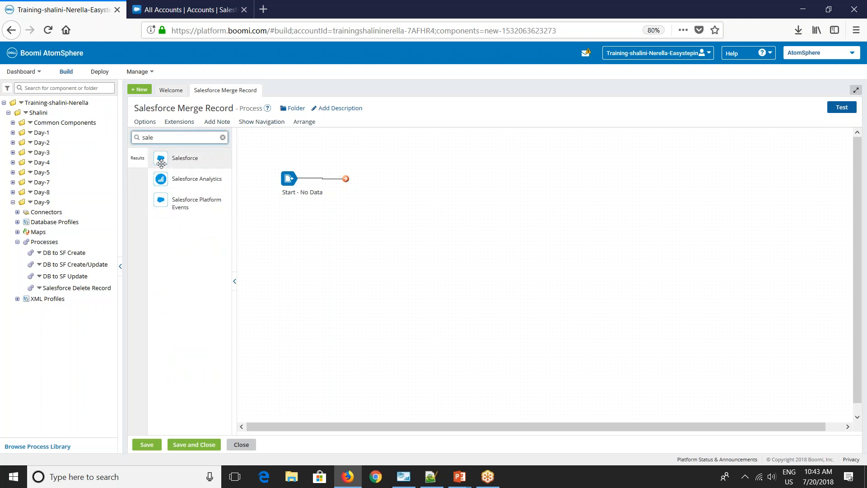
{"action": "left_click_drag", "start_coordinate": [161, 163], "coordinate": [476, 188]}
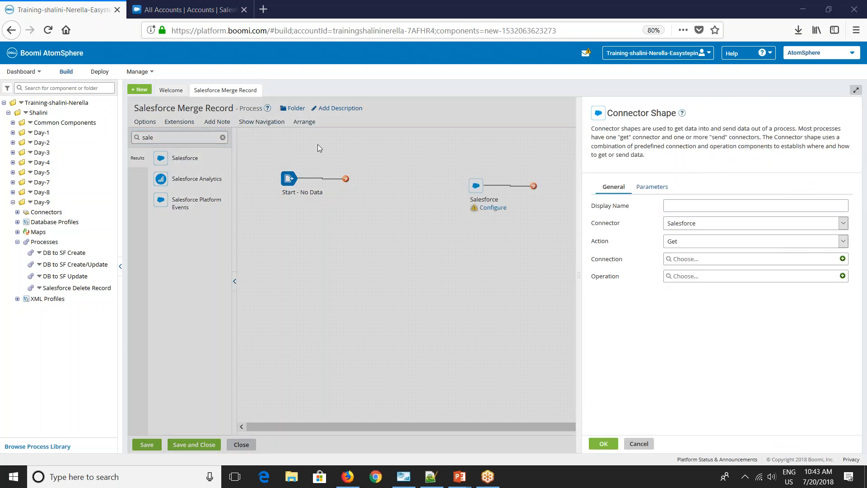
{"action": "left_click", "coordinate": [702, 243]}
{"action": "left_click", "coordinate": [671, 264]}
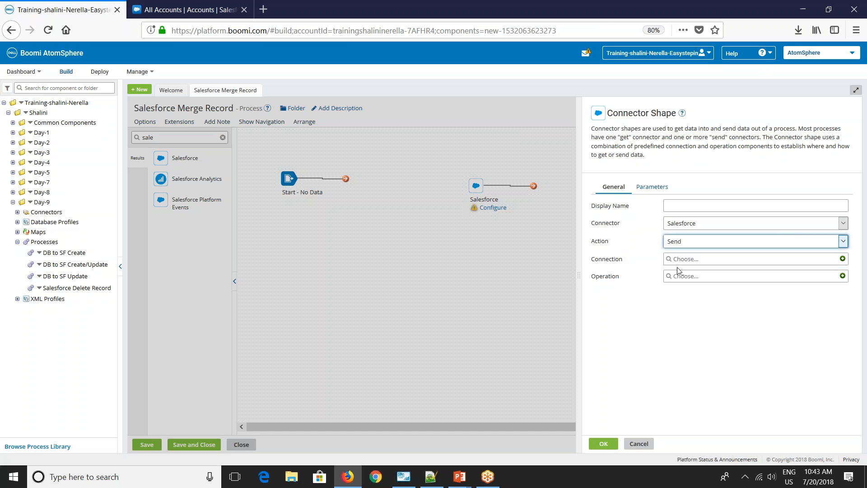
{"action": "left_click", "coordinate": [670, 261]}
{"action": "left_click", "coordinate": [675, 296]}
{"action": "left_click", "coordinate": [681, 305]}
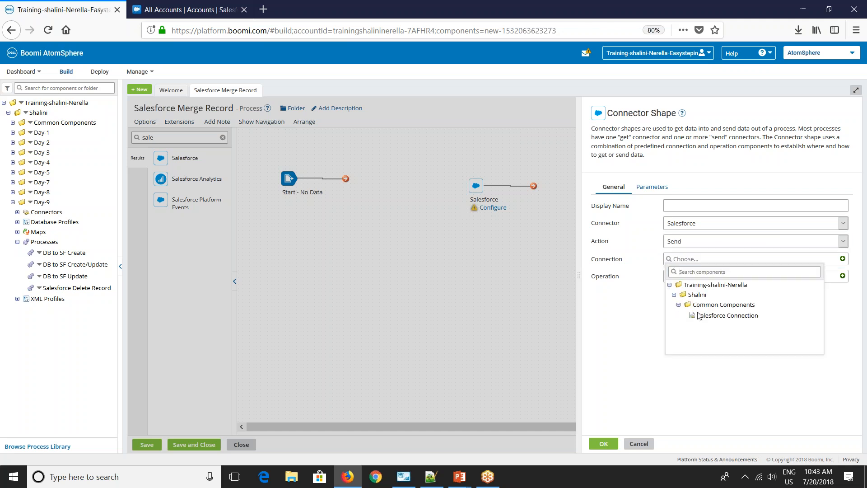
{"action": "left_click", "coordinate": [700, 315]}
Create a new operation for the Salesforce connector and name it Account Merge Salesforce Connector Operation.
{"action": "left_click", "coordinate": [843, 276]}
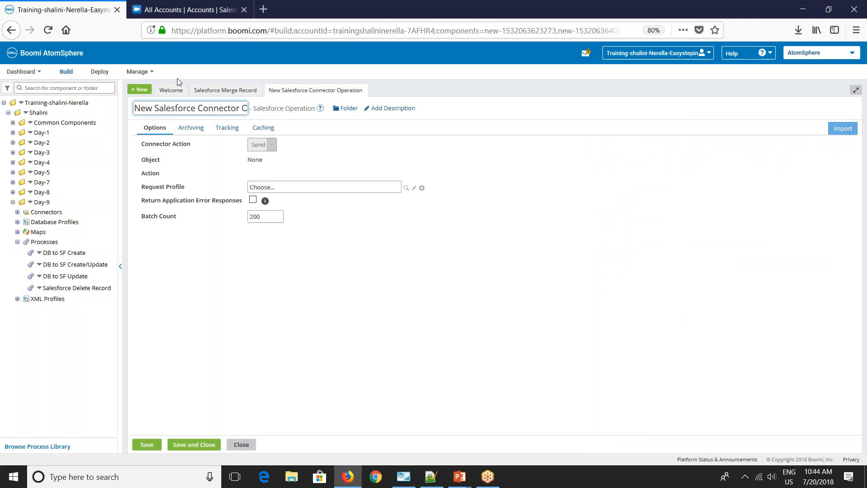
{"action": "left_click", "coordinate": [586, 149]}
{"action": "left_click", "coordinate": [149, 109]}
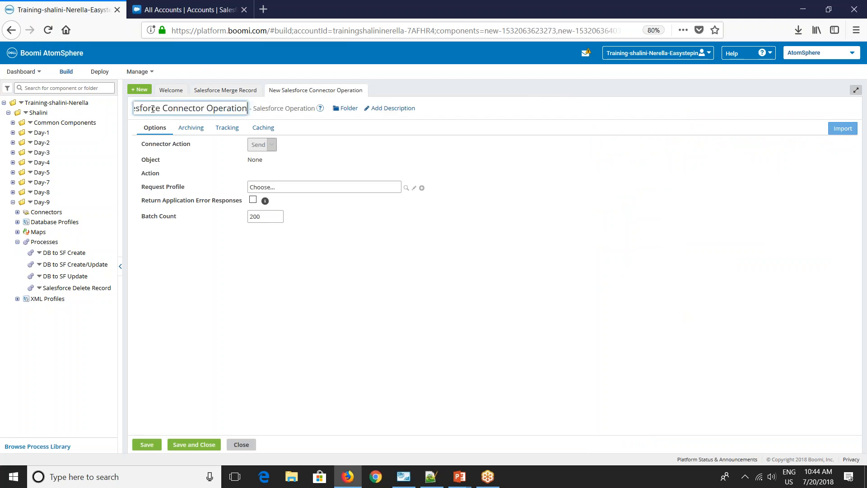
{"action": "key", "text": "Home"}
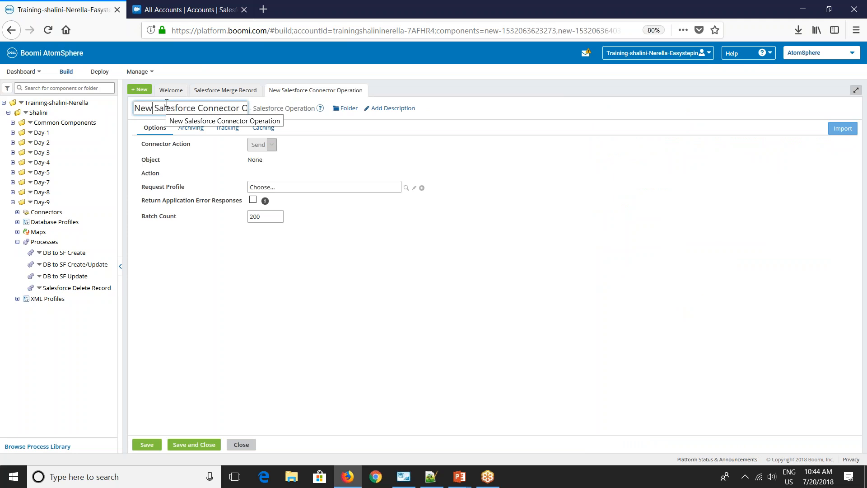
{"action": "key", "text": "Delete"}
{"action": "key", "text": "Delete"}
{"action": "key", "text": "Delete"}
{"action": "key", "text": "Delete"}
{"action": "type", "text": "Account "}
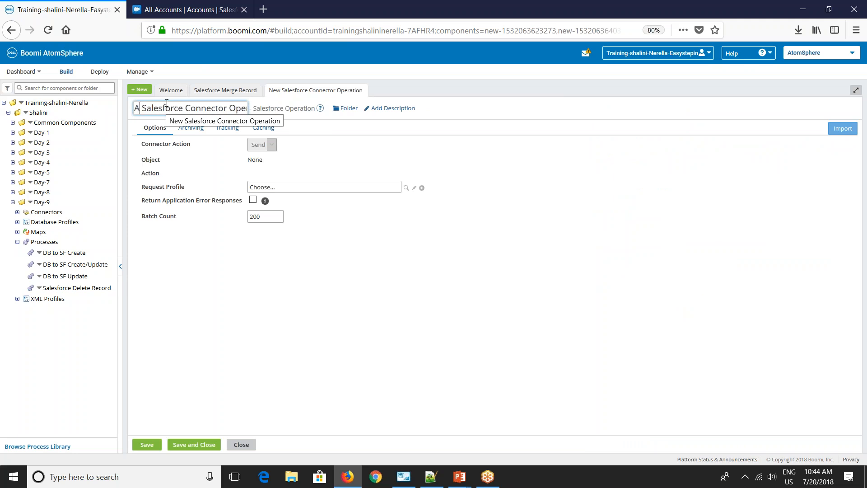
{"action": "type", "text": "Merge"}
{"action": "left_click", "coordinate": [375, 277]}
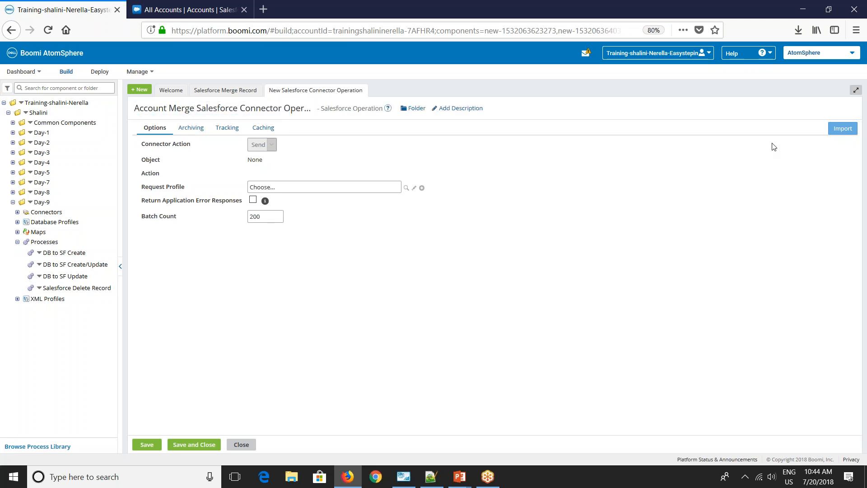
Start the Salesforce object import for the merge operation and choose the shared Salesforce connection for it.
{"action": "left_click", "coordinate": [851, 130]}
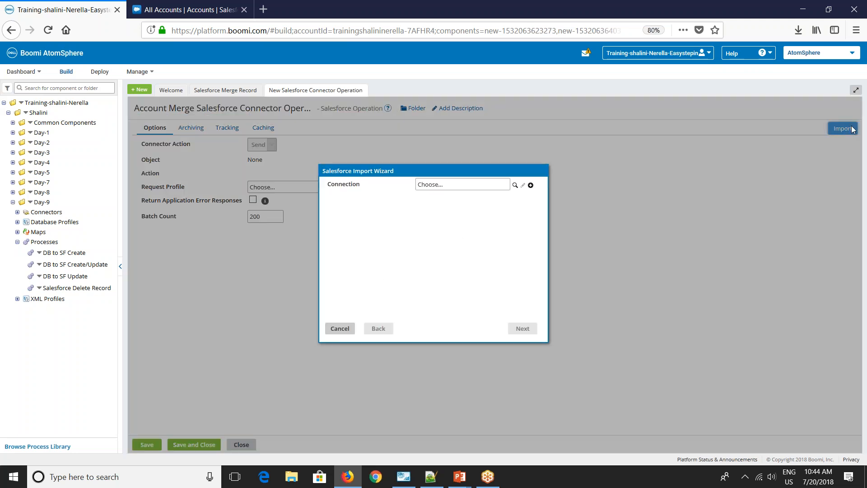
{"action": "left_click", "coordinate": [509, 184]}
{"action": "left_click", "coordinate": [429, 206]}
{"action": "left_click", "coordinate": [433, 215]}
{"action": "left_click", "coordinate": [459, 228]}
{"action": "left_click", "coordinate": [517, 330]}
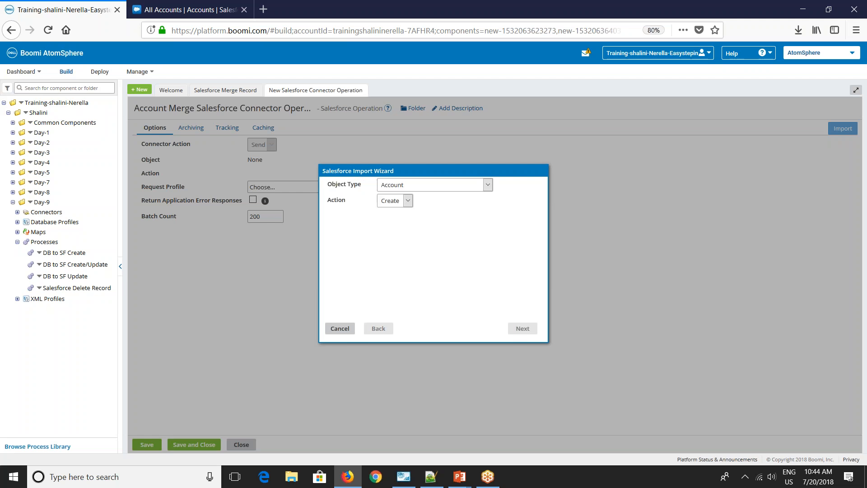
Import the Account object with the merge action, save and close the operation, and confirm the connector shape.
{"action": "left_click", "coordinate": [385, 206]}
{"action": "left_click", "coordinate": [390, 251]}
{"action": "left_click", "coordinate": [523, 328]}
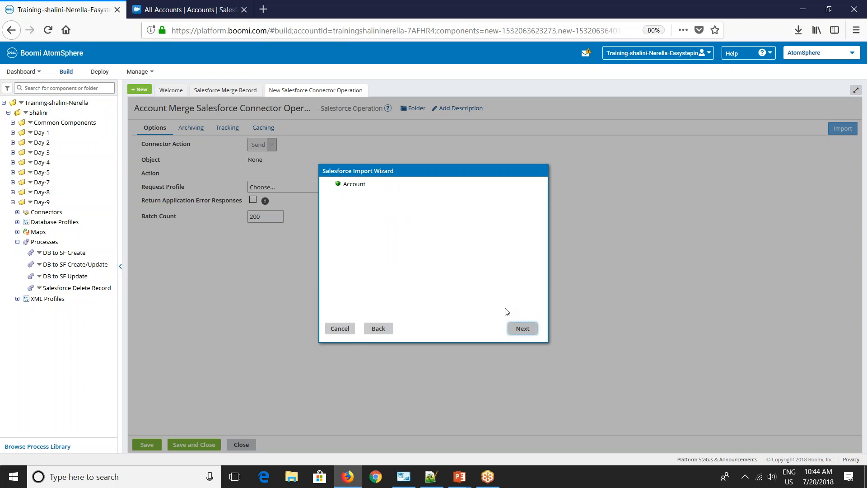
{"action": "left_click", "coordinate": [516, 330]}
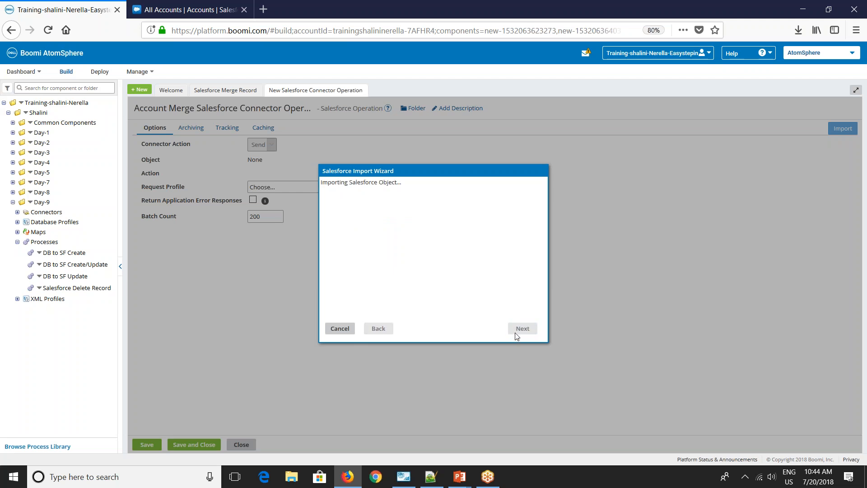
{"action": "left_click", "coordinate": [520, 332]}
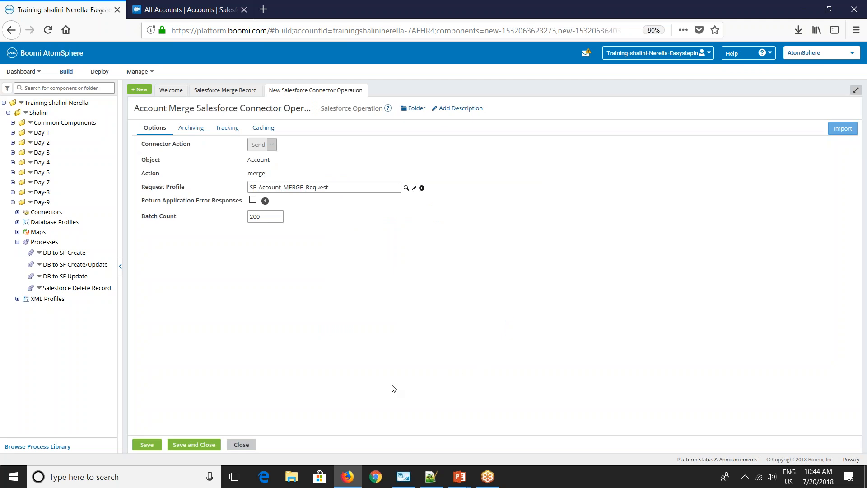
{"action": "left_click", "coordinate": [195, 443]}
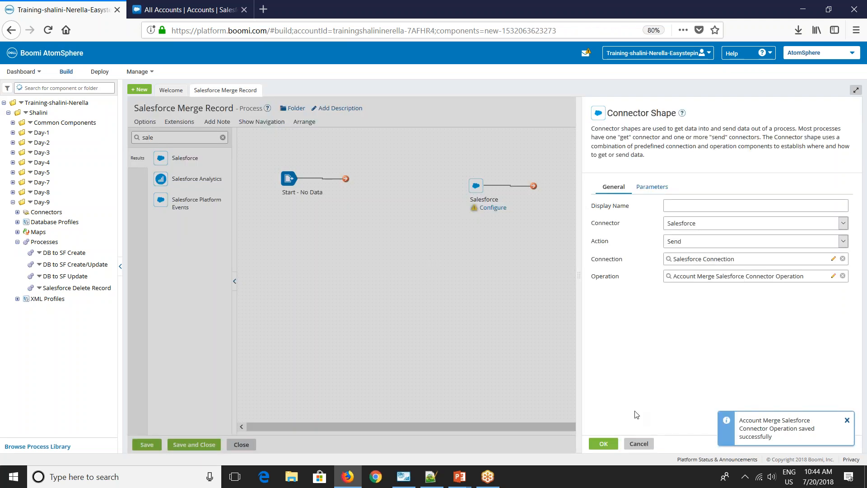
{"action": "left_click", "coordinate": [603, 443]}
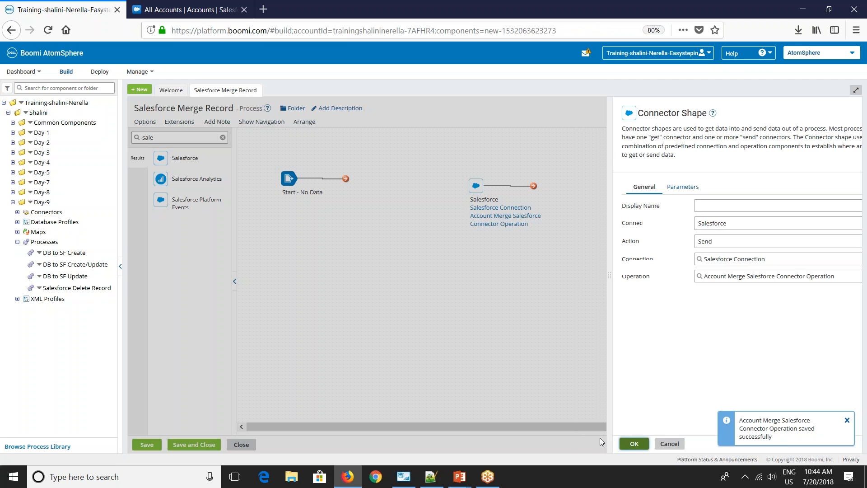
Add a Stop shape after the Salesforce connector and connect the connector to it.
{"action": "left_click", "coordinate": [155, 137]}
{"action": "type", "text": "sale"}
{"action": "double_click", "coordinate": [149, 138]}
{"action": "type", "text": "stop"}
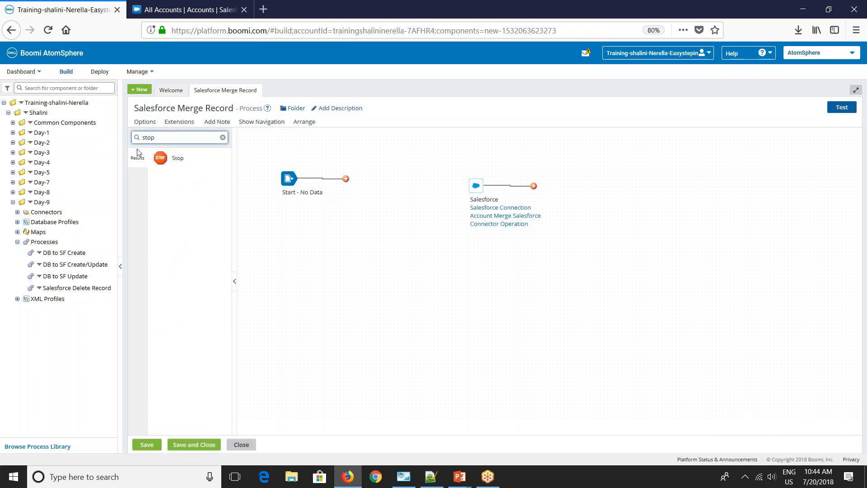
{"action": "left_click_drag", "start_coordinate": [161, 157], "coordinate": [564, 186]}
{"action": "left_click", "coordinate": [629, 443]}
{"action": "left_click_drag", "start_coordinate": [534, 186], "coordinate": [562, 185]}
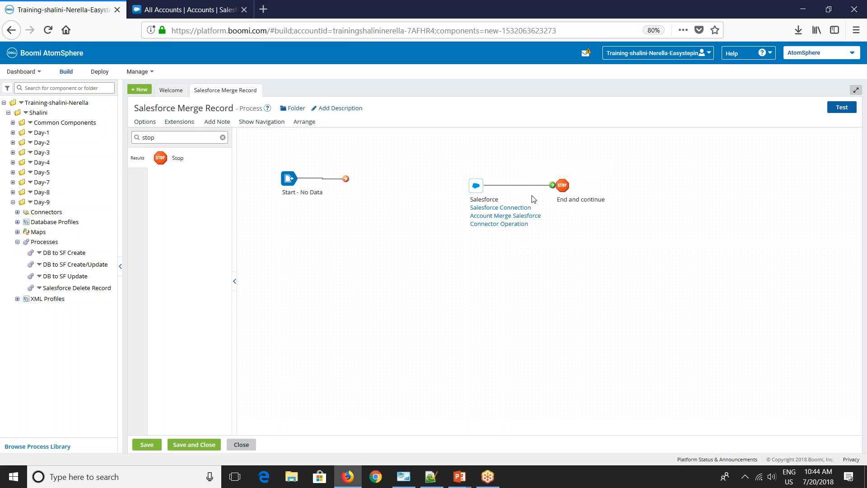
Place a Map shape between the start and Salesforce shapes and create a new map for it named Salesforce Merge Map.
{"action": "left_click_drag", "start_coordinate": [161, 137], "coordinate": [92, 135]}
{"action": "type", "text": "map"}
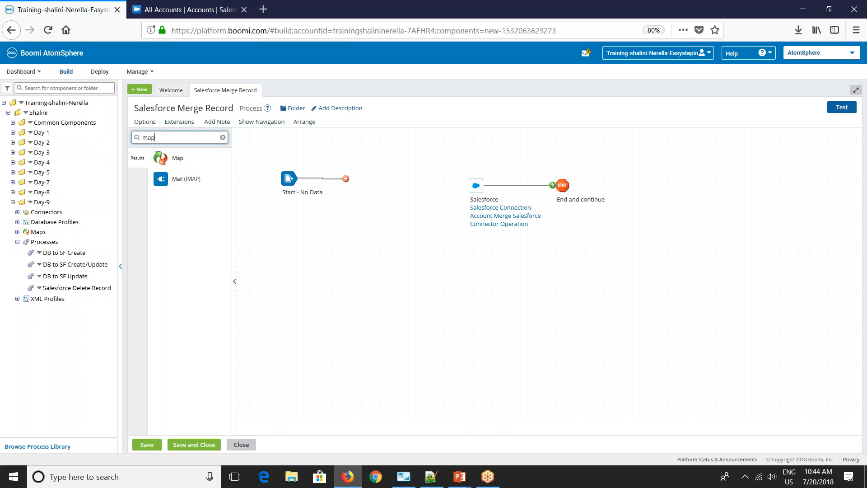
{"action": "left_click_drag", "start_coordinate": [175, 159], "coordinate": [374, 185]}
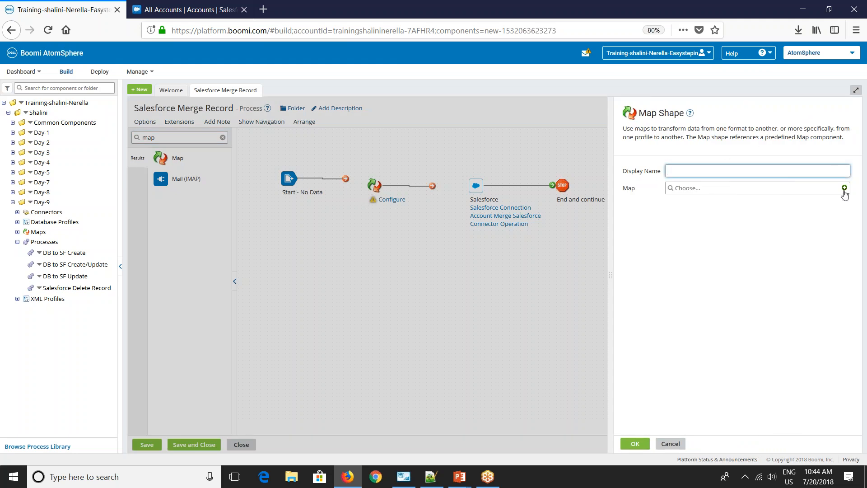
{"action": "left_click", "coordinate": [844, 188]}
{"action": "left_click_drag", "start_coordinate": [150, 108], "coordinate": [127, 110]}
{"action": "type", "text": "Salesforce "}
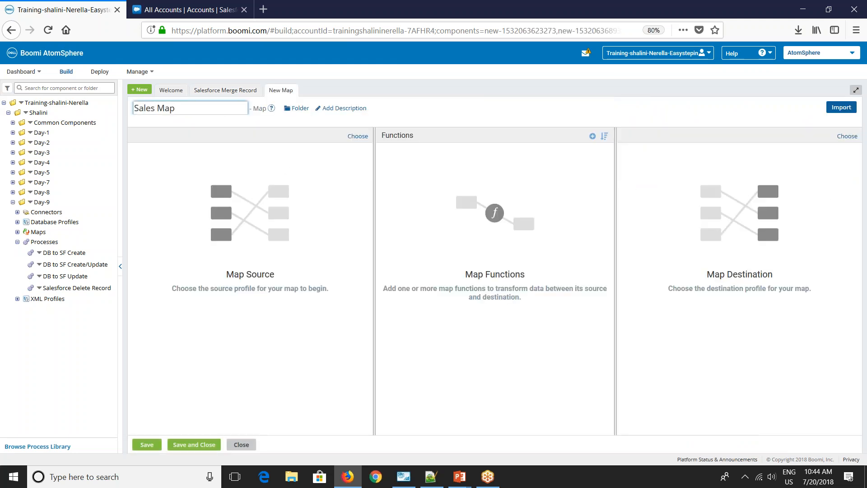
{"action": "type", "text": "Merge"}
Set the map's destination to the XML profile SF_Account_MERGE_Request from the Day-9 folder.
{"action": "left_click", "coordinate": [847, 136]}
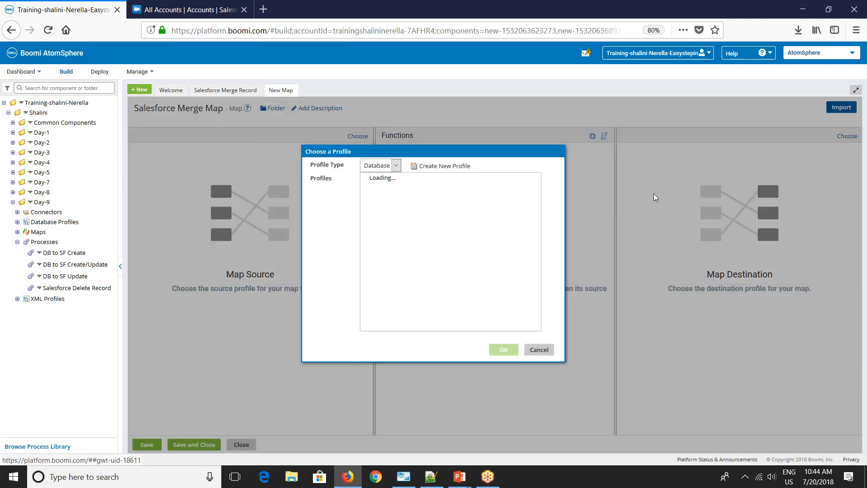
{"action": "left_click", "coordinate": [397, 166]}
{"action": "left_click", "coordinate": [374, 207]}
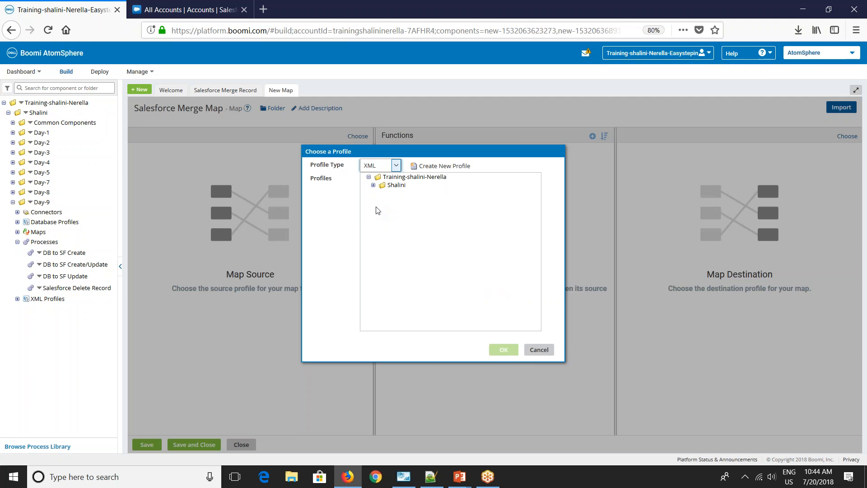
{"action": "left_click", "coordinate": [373, 185]}
{"action": "left_click", "coordinate": [378, 234]}
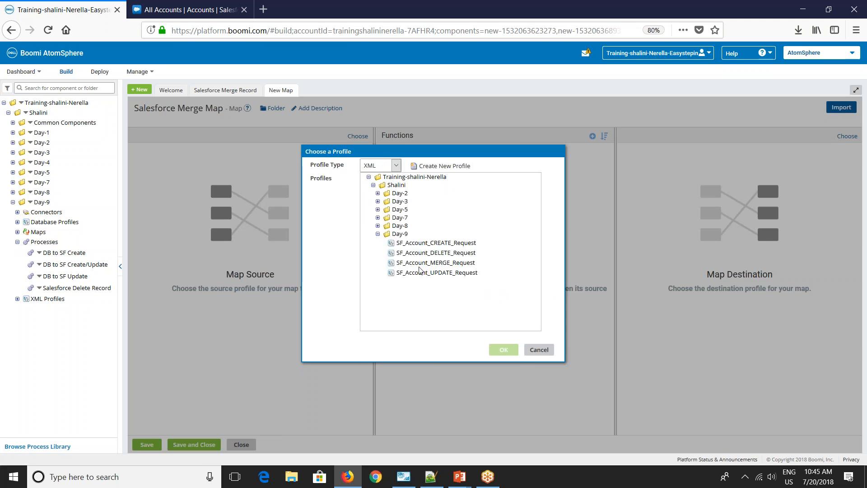
{"action": "left_click", "coordinate": [425, 262]}
{"action": "left_click", "coordinate": [500, 349]}
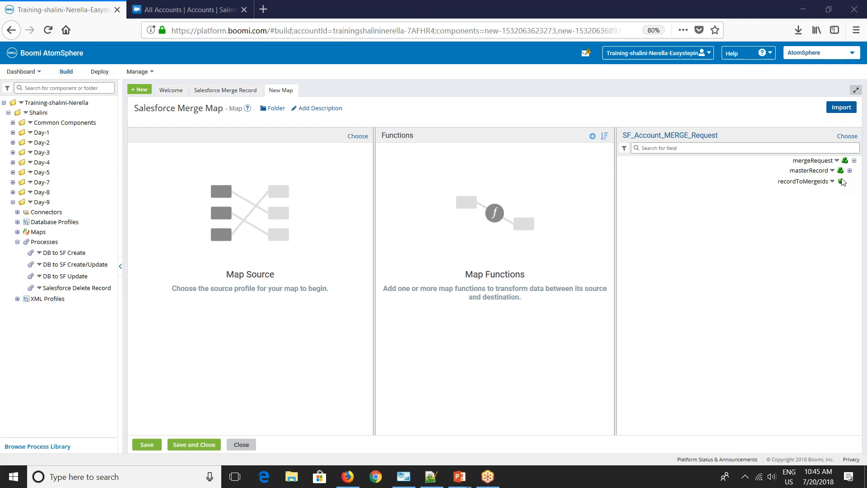
Expand masterRecord in the destination profile, review the fields through recordToMergeIds, and switch to Salesforce's All Accounts list.
{"action": "left_click", "coordinate": [849, 171]}
{"action": "scroll", "coordinate": [830, 247], "scroll_direction": "down", "scroll_amount": 10}
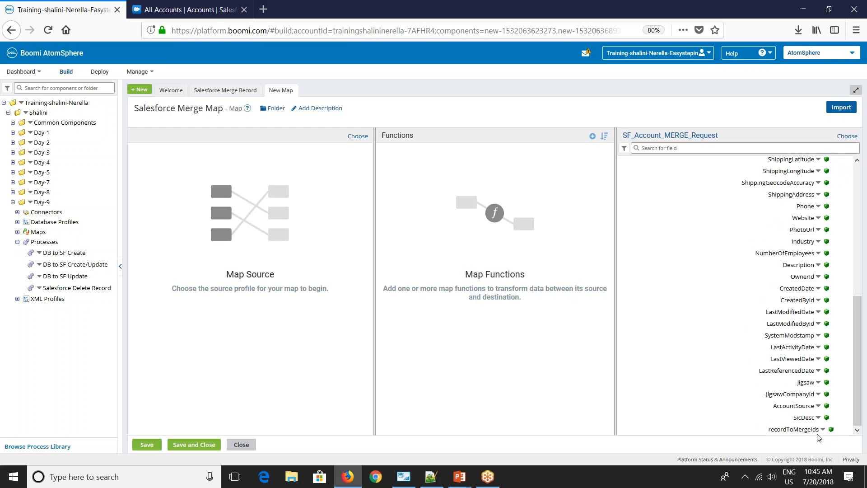
{"action": "scroll", "coordinate": [667, 270], "scroll_direction": "up", "scroll_amount": 4}
{"action": "left_click", "coordinate": [189, 9]}
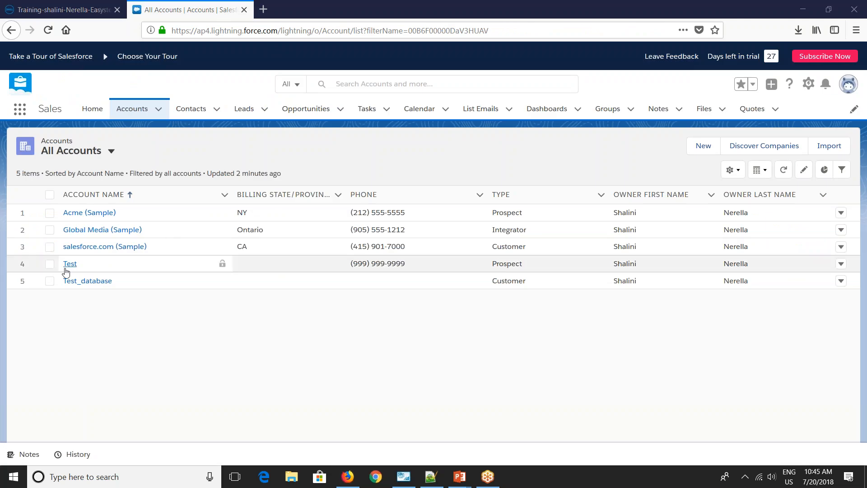
Open the Test_database account in a new browser tab and copy its record ID from the page address.
{"action": "right_click", "coordinate": [84, 284]}
{"action": "left_click", "coordinate": [104, 291]}
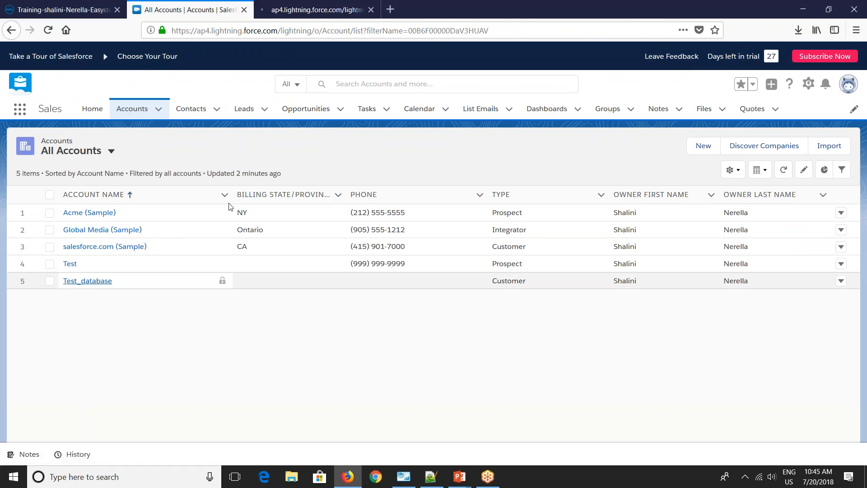
{"action": "left_click", "coordinate": [322, 11]}
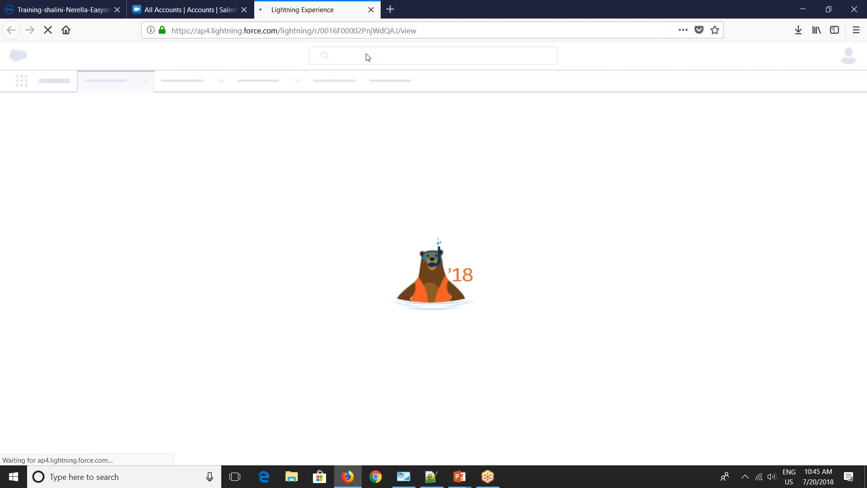
{"action": "left_click", "coordinate": [367, 30]}
{"action": "double_click", "coordinate": [368, 30]}
{"action": "key", "text": "ctrl+c"}
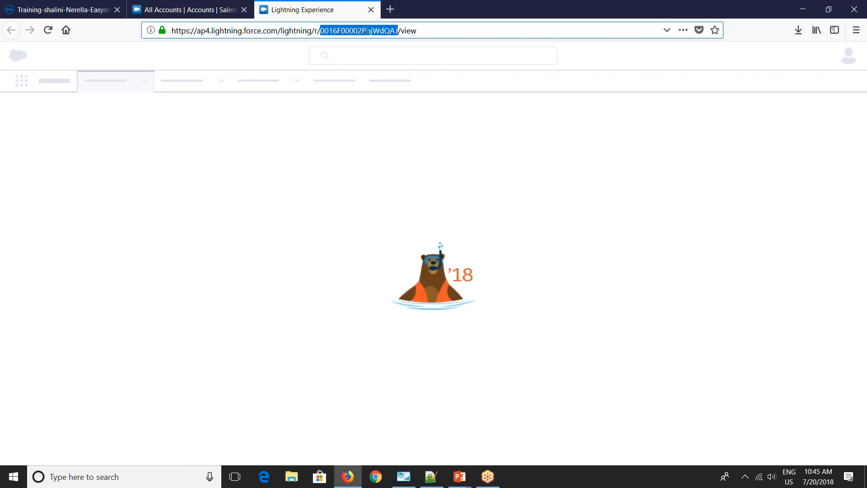
Back in the Boomi map, set the default value of masterRecord's Id to the copied Test_database record ID.
{"action": "left_click", "coordinate": [90, 9]}
{"action": "scroll", "coordinate": [762, 222], "scroll_direction": "up", "scroll_amount": 5}
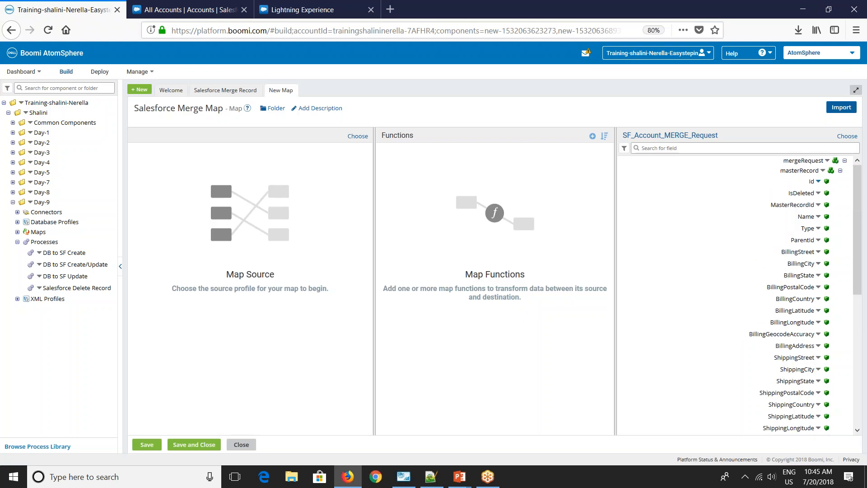
{"action": "left_click", "coordinate": [818, 181]}
{"action": "left_click", "coordinate": [788, 188]}
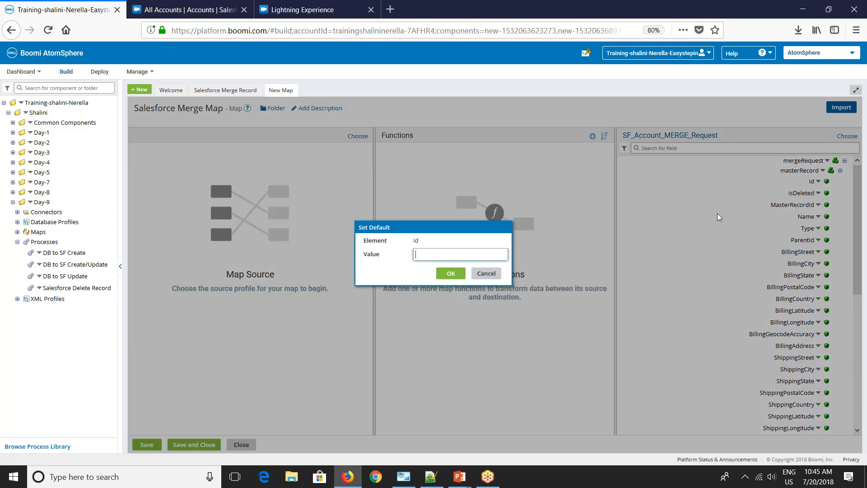
{"action": "key", "text": "ctrl+v"}
{"action": "left_click", "coordinate": [451, 273]}
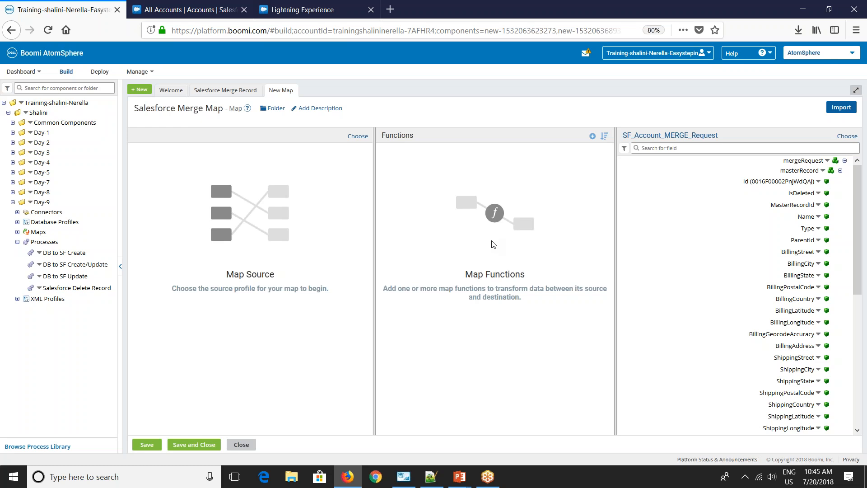
Open the Test account from Salesforce's All Accounts list in a new browser tab and copy its record ID.
{"action": "left_click", "coordinate": [200, 10]}
{"action": "right_click", "coordinate": [70, 264]}
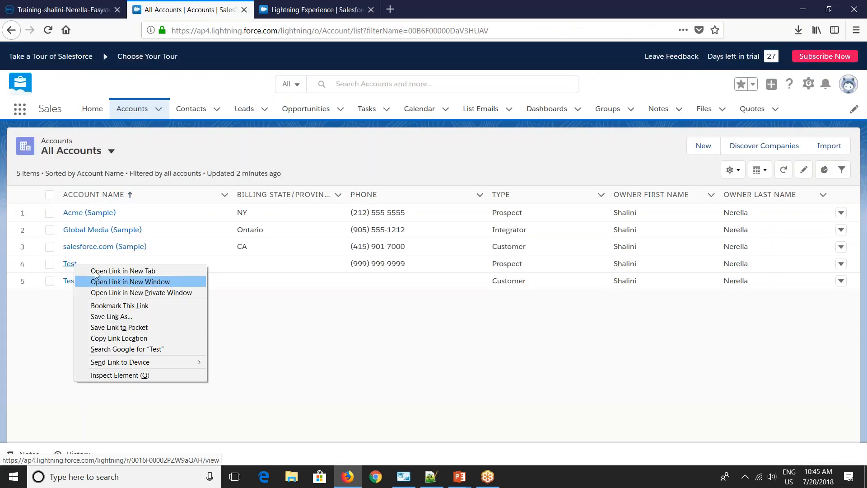
{"action": "left_click", "coordinate": [113, 271]}
{"action": "left_click", "coordinate": [311, 5]}
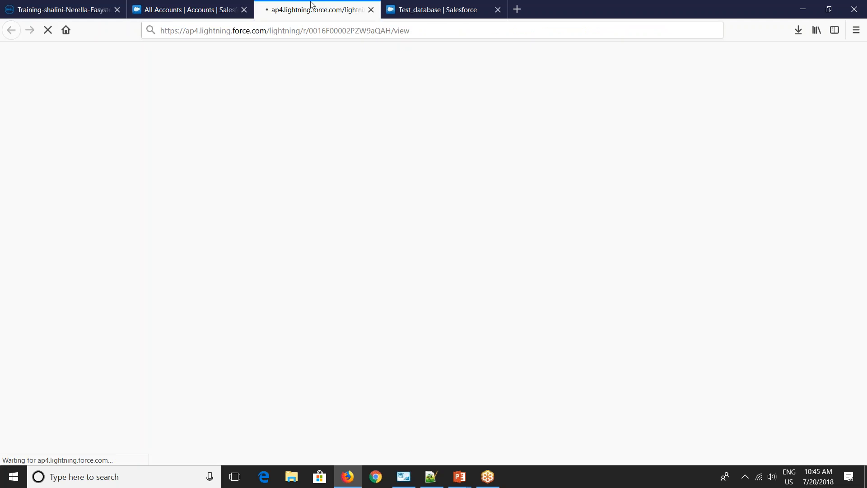
{"action": "double_click", "coordinate": [336, 31]}
{"action": "key", "text": "ctrl+c"}
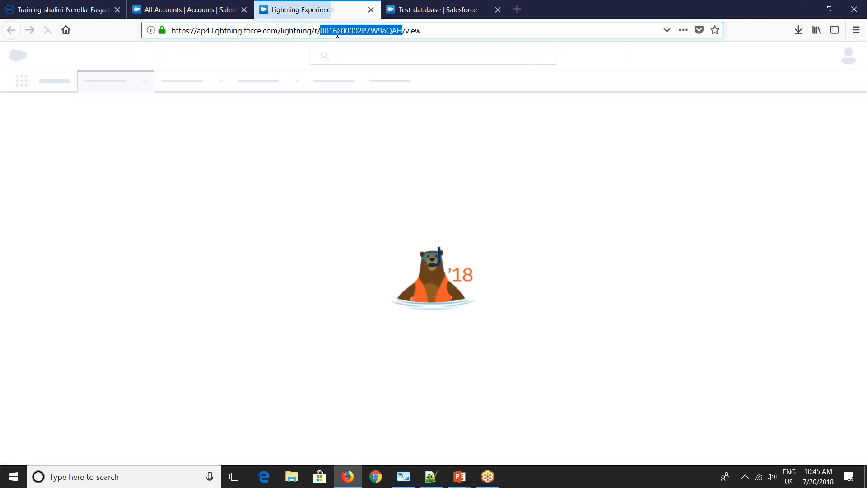
Back in the Boomi map, set the default value of recordToMergeIds to the copied Test account record ID.
{"action": "left_click", "coordinate": [63, 10]}
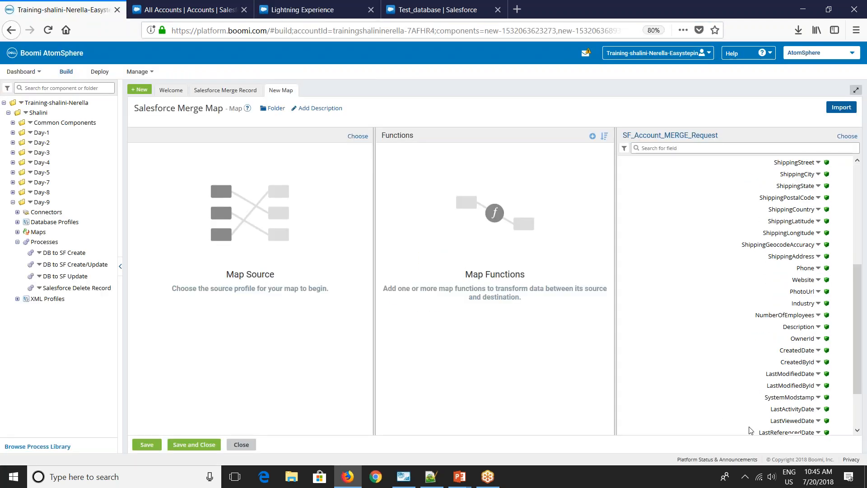
{"action": "scroll", "coordinate": [751, 430], "scroll_direction": "down", "scroll_amount": 3}
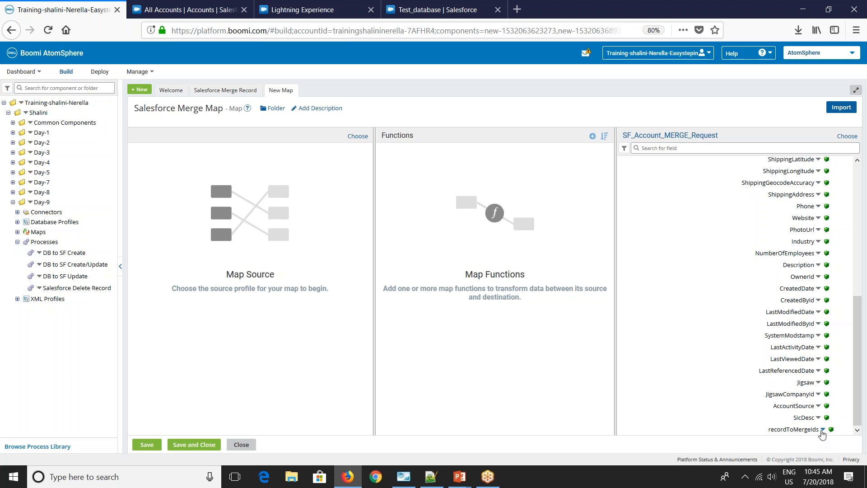
{"action": "left_click", "coordinate": [823, 429]}
{"action": "left_click", "coordinate": [808, 437]}
{"action": "key", "text": "ctrl+v"}
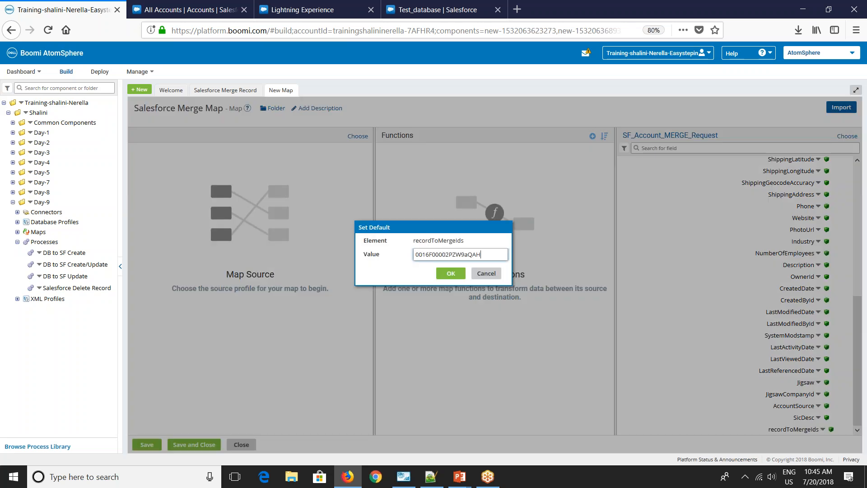
{"action": "left_click", "coordinate": [451, 274]}
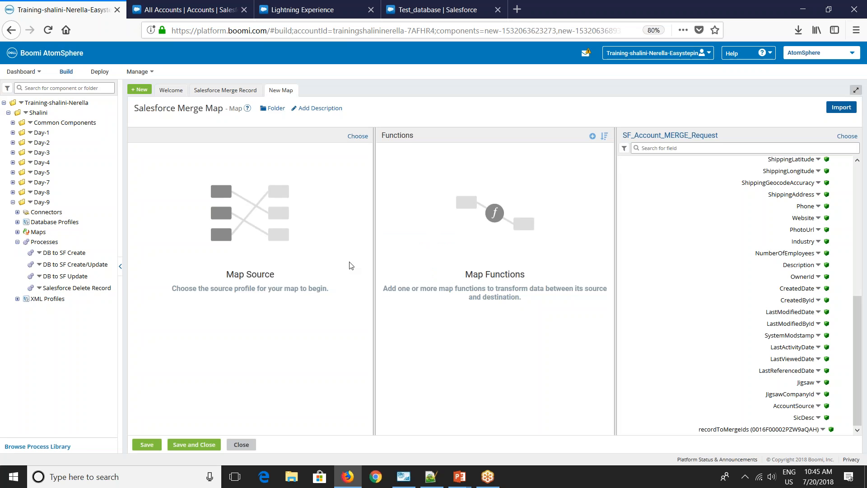
Set the map's source to the flat file profile Dummy Flat File Profile from Day-8, and save the map into the Map shape.
{"action": "left_click", "coordinate": [358, 136]}
{"action": "left_click", "coordinate": [397, 165]}
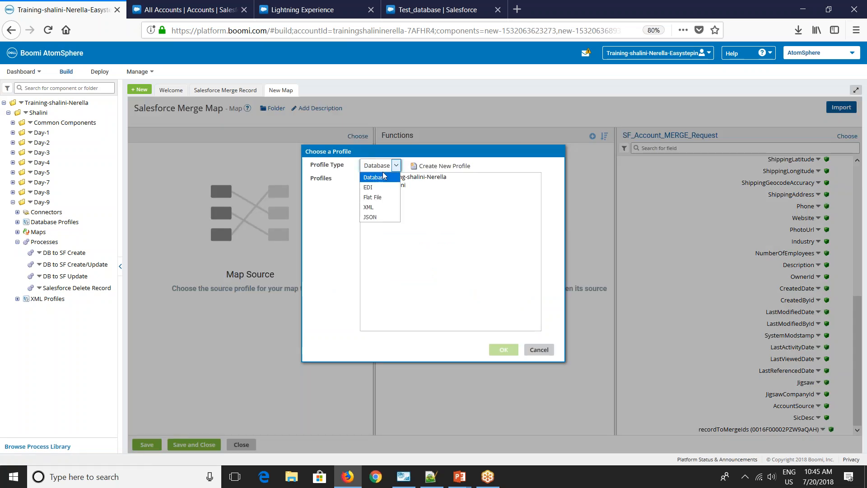
{"action": "left_click", "coordinate": [375, 197]}
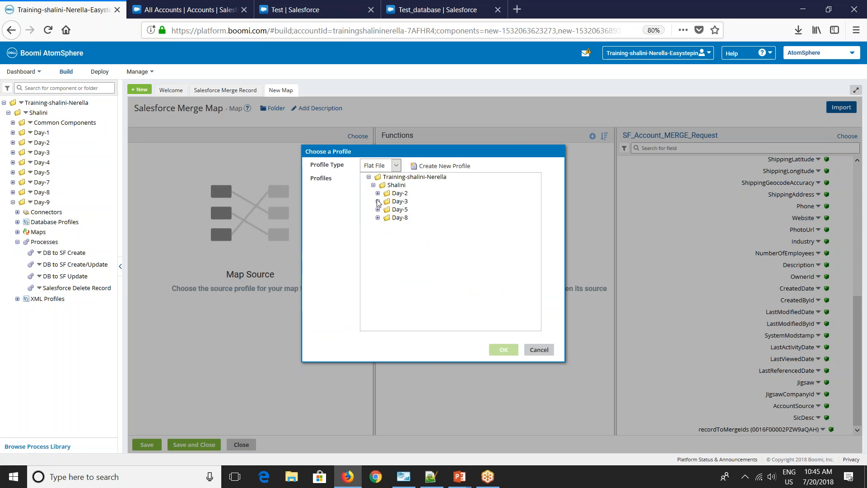
{"action": "left_click", "coordinate": [378, 218]}
{"action": "left_click", "coordinate": [432, 228]}
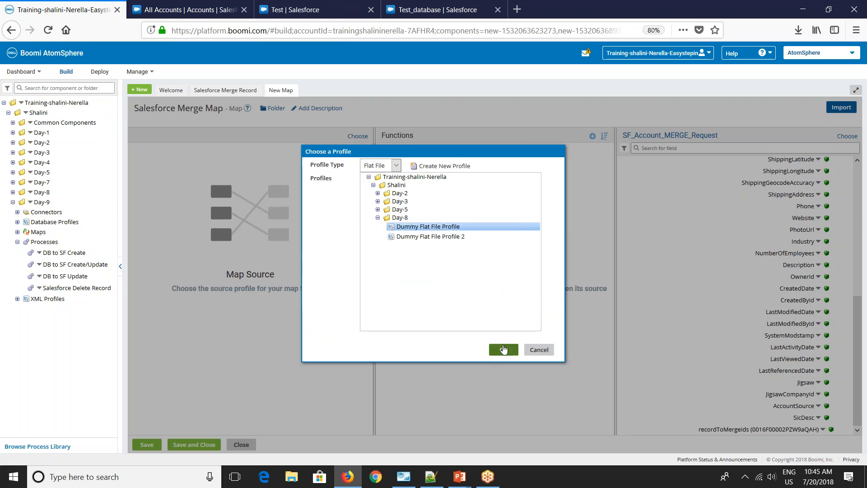
{"action": "left_click", "coordinate": [504, 349]}
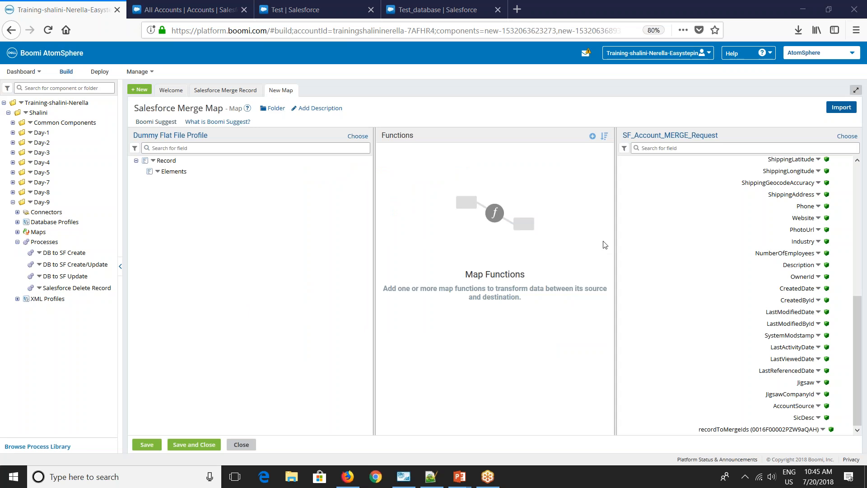
{"action": "left_click", "coordinate": [199, 444]}
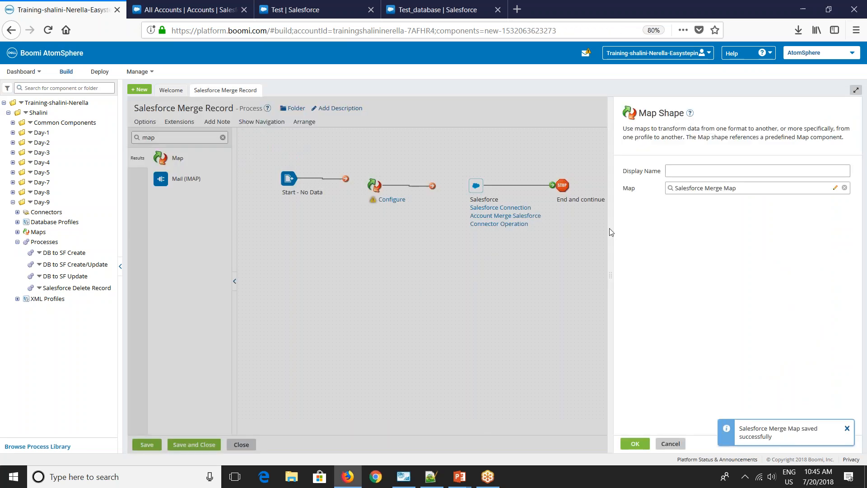
{"action": "left_click", "coordinate": [635, 443]}
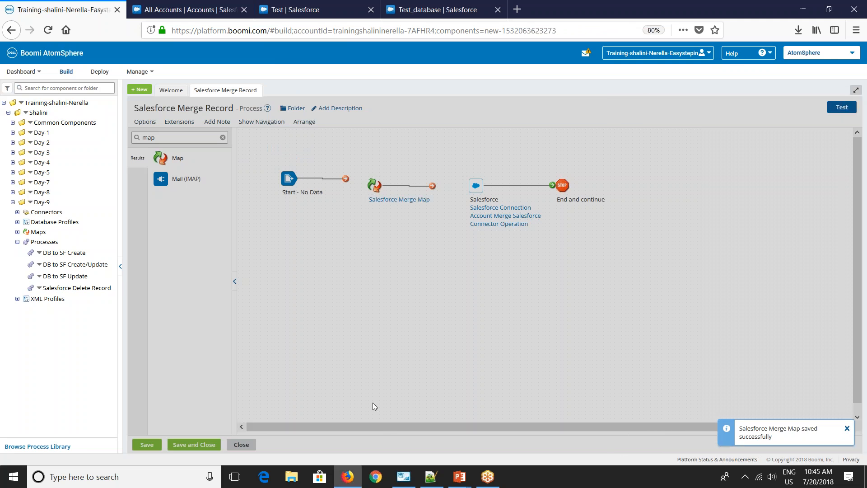
Reopen Salesforce Merge Map and set masterRecord's Id default to the record ID copied from the Test_database account page in Salesforce.
{"action": "left_click", "coordinate": [399, 199]}
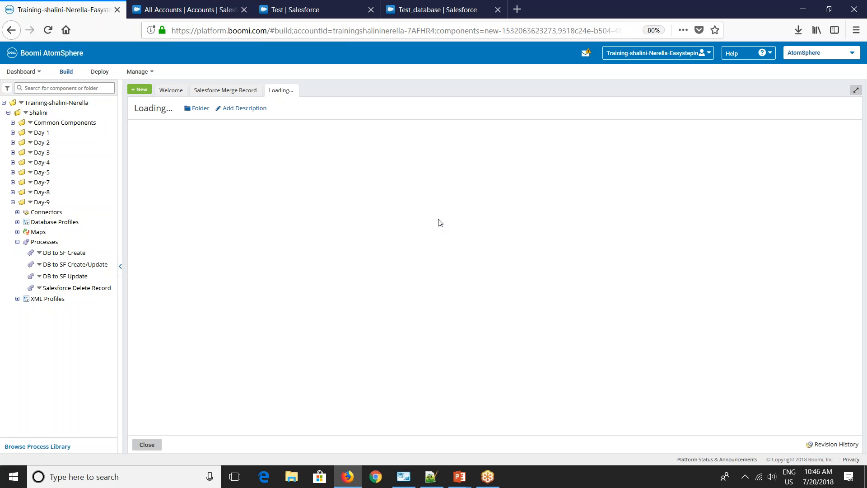
{"action": "left_click", "coordinate": [849, 171]}
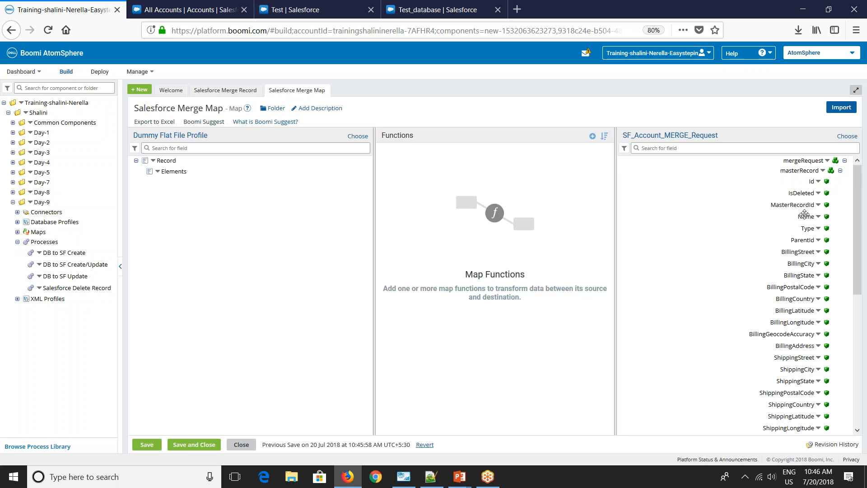
{"action": "left_click", "coordinate": [445, 9]}
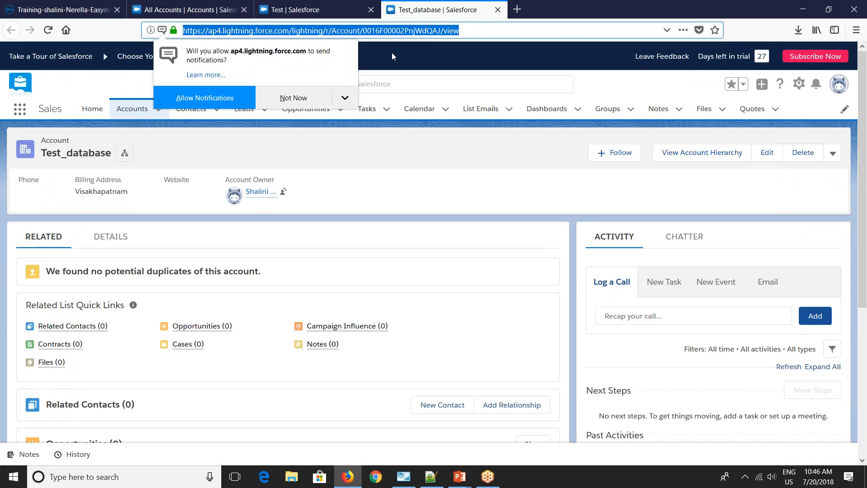
{"action": "double_click", "coordinate": [388, 31]}
{"action": "key", "text": "ctrl+c"}
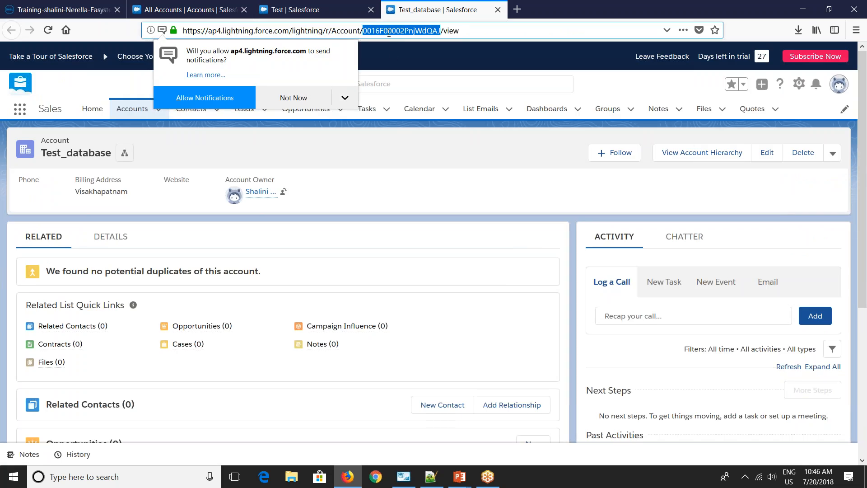
{"action": "left_click", "coordinate": [65, 10]}
{"action": "left_click", "coordinate": [819, 181]}
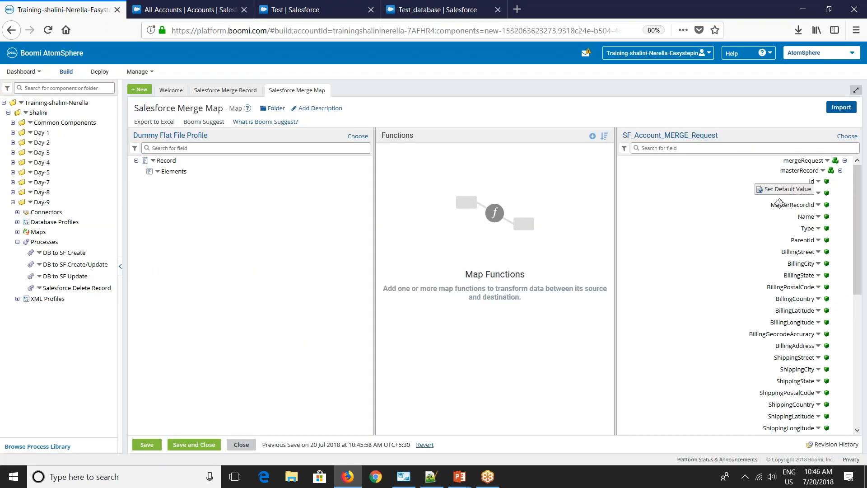
{"action": "left_click", "coordinate": [784, 189]}
{"action": "key", "text": "ctrl+v"}
{"action": "left_click", "coordinate": [450, 274]}
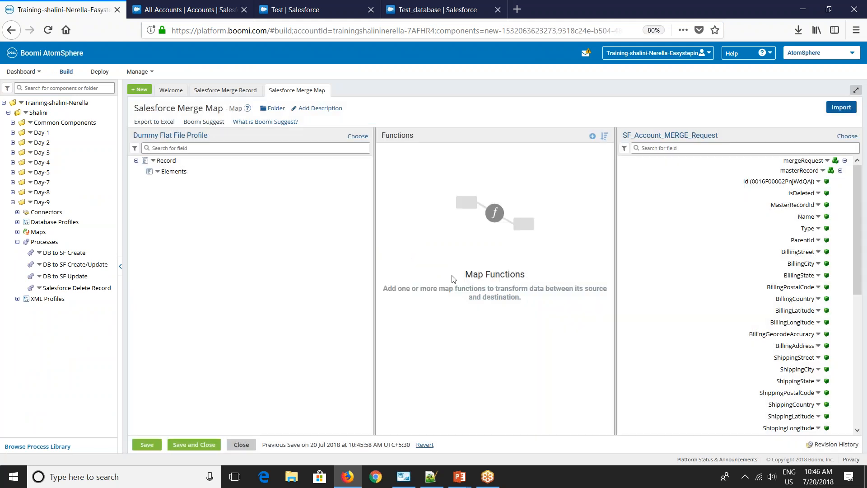
Set the recordToMergeIds default to the record ID copied from Salesforce's Test account page, and save and close the map.
{"action": "left_click", "coordinate": [294, 9]}
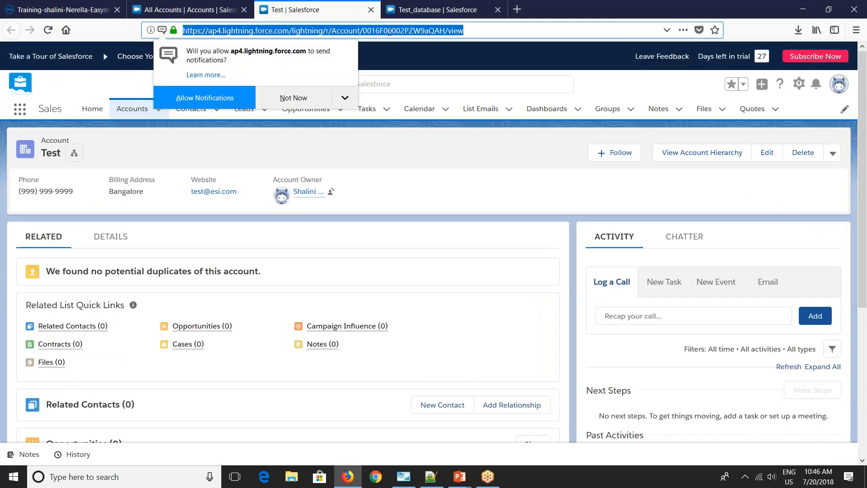
{"action": "double_click", "coordinate": [389, 31]}
{"action": "key", "text": "ctrl+c"}
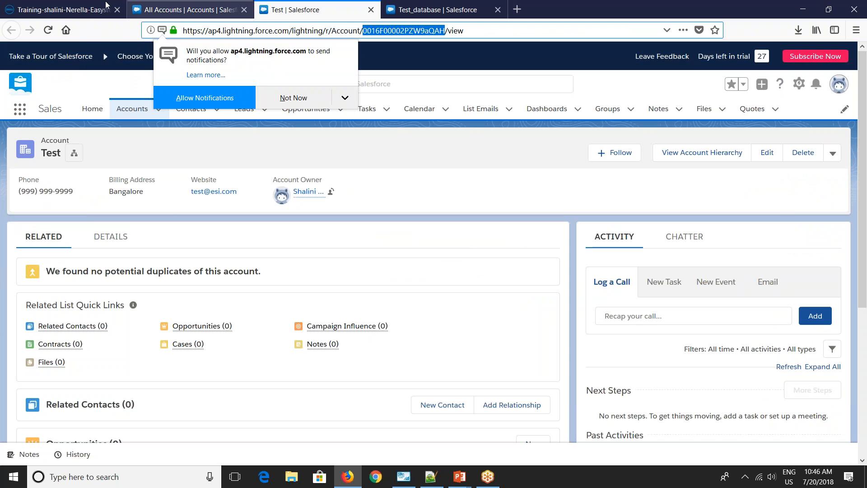
{"action": "left_click", "coordinate": [106, 9]}
{"action": "scroll", "coordinate": [793, 282], "scroll_direction": "down", "scroll_amount": 5}
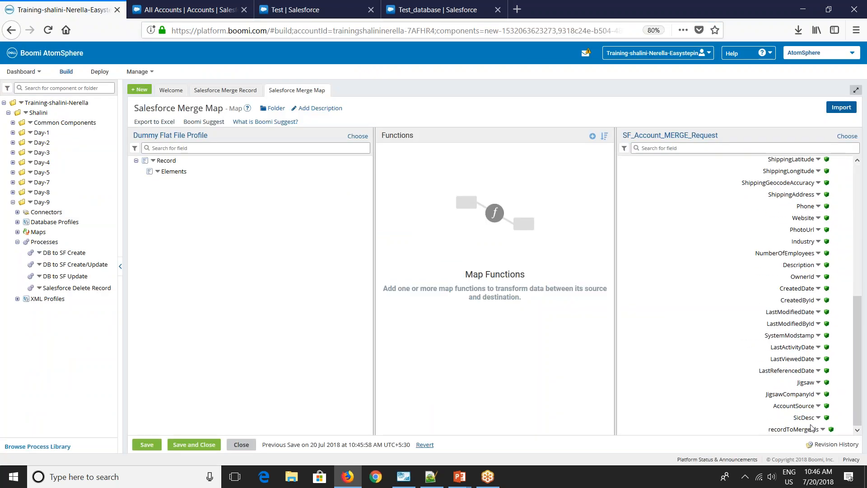
{"action": "left_click", "coordinate": [822, 430]}
{"action": "left_click", "coordinate": [790, 437]}
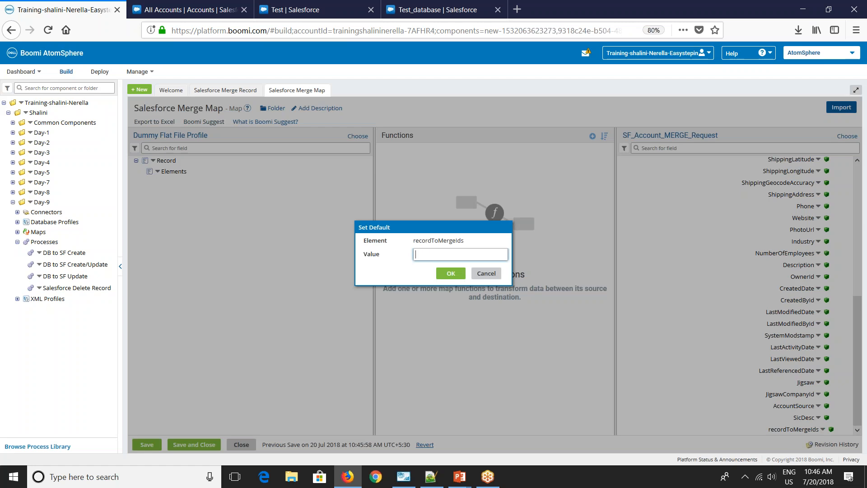
{"action": "key", "text": "ctrl+v"}
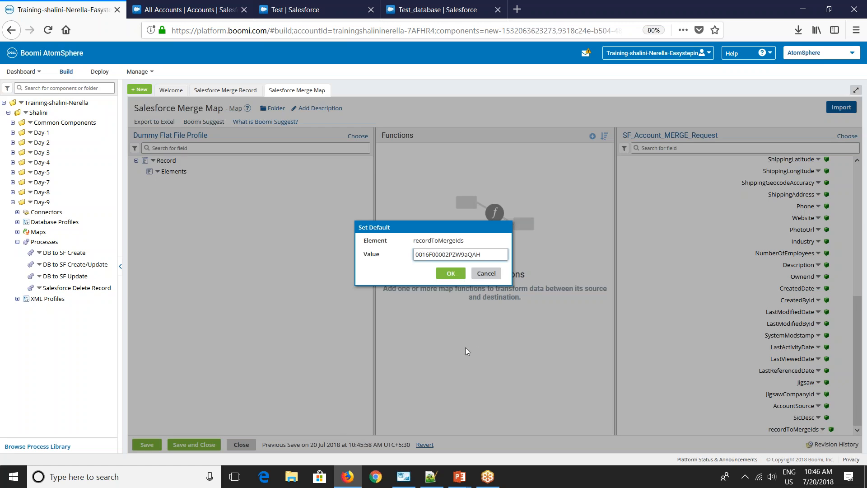
{"action": "left_click", "coordinate": [451, 273]}
{"action": "left_click", "coordinate": [194, 444]}
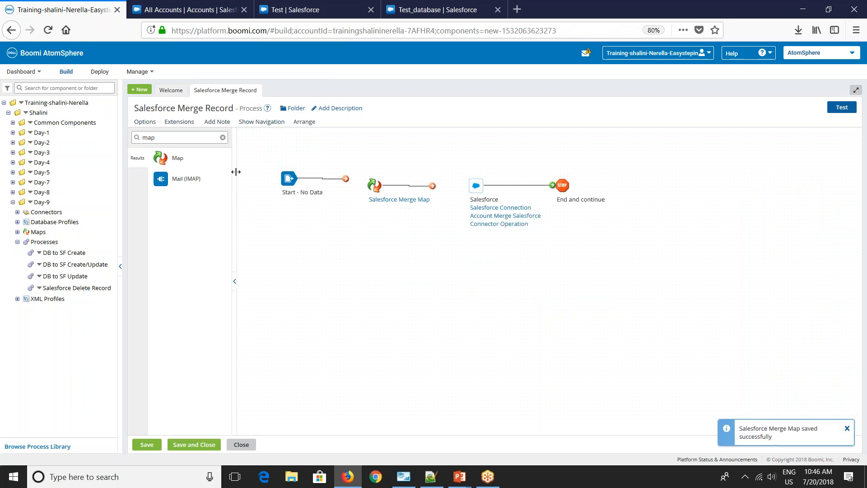
Connect the Start shape to Salesforce Merge Map and the map to the Salesforce connector, aligning Start with the map.
{"action": "left_click_drag", "start_coordinate": [382, 186], "coordinate": [473, 186]}
{"action": "left_click_drag", "start_coordinate": [286, 169], "coordinate": [285, 177]}
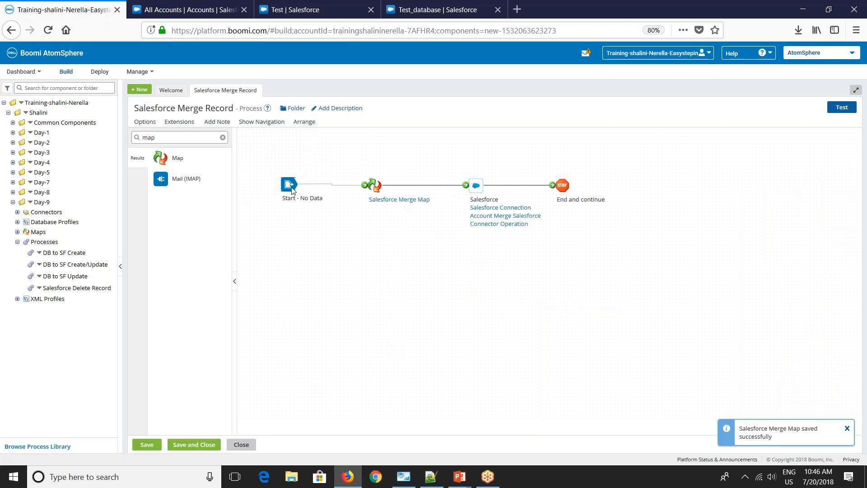
Save the Salesforce Merge Record process and run a test of it on the DEV atom.
{"action": "left_click", "coordinate": [842, 107]}
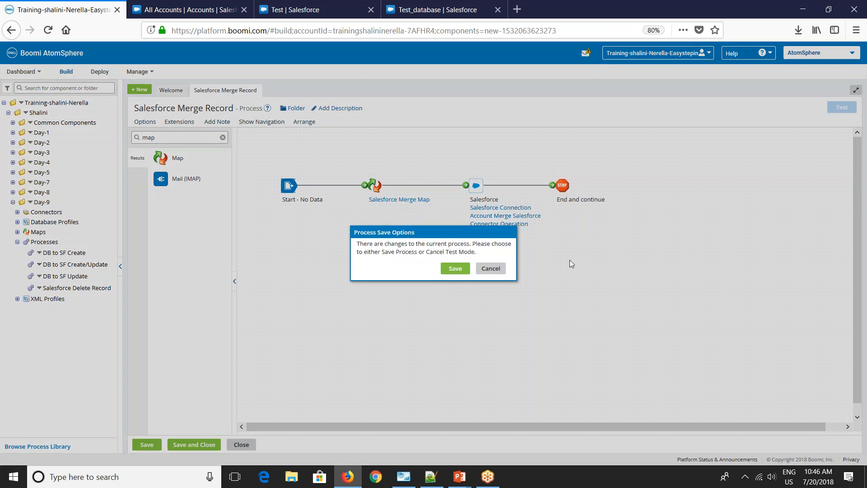
{"action": "left_click", "coordinate": [454, 270]}
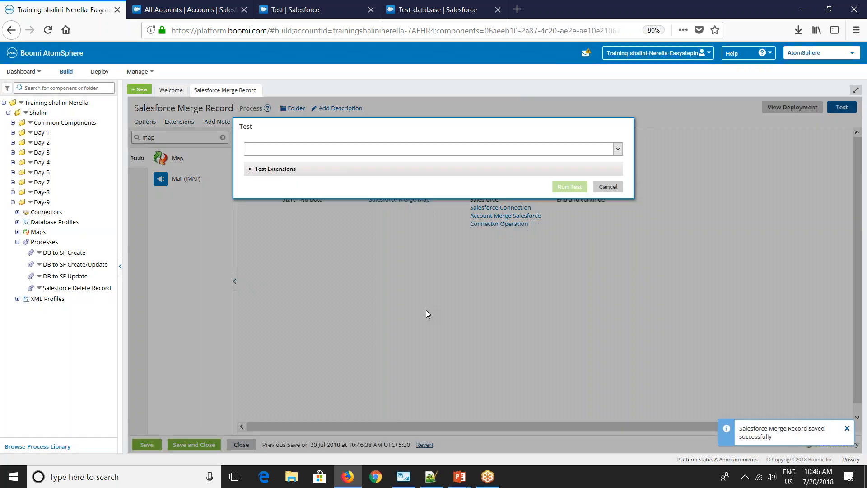
{"action": "left_click", "coordinate": [542, 149]}
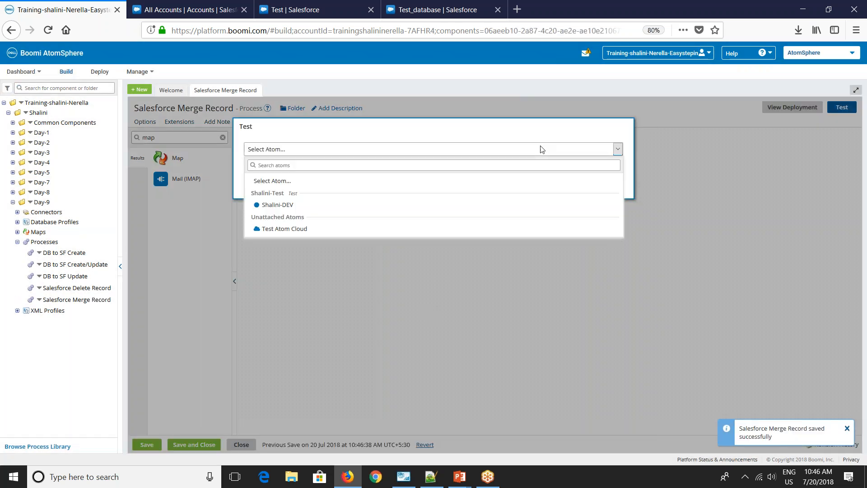
{"action": "left_click", "coordinate": [473, 207]}
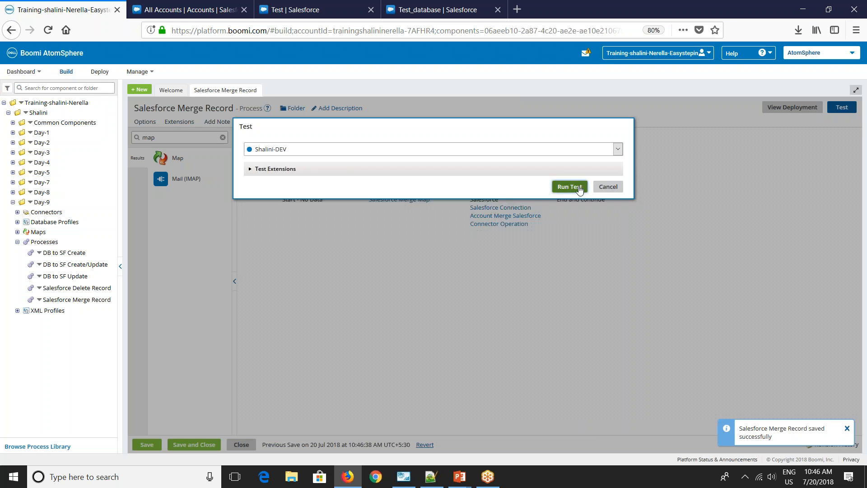
{"action": "left_click", "coordinate": [562, 185]}
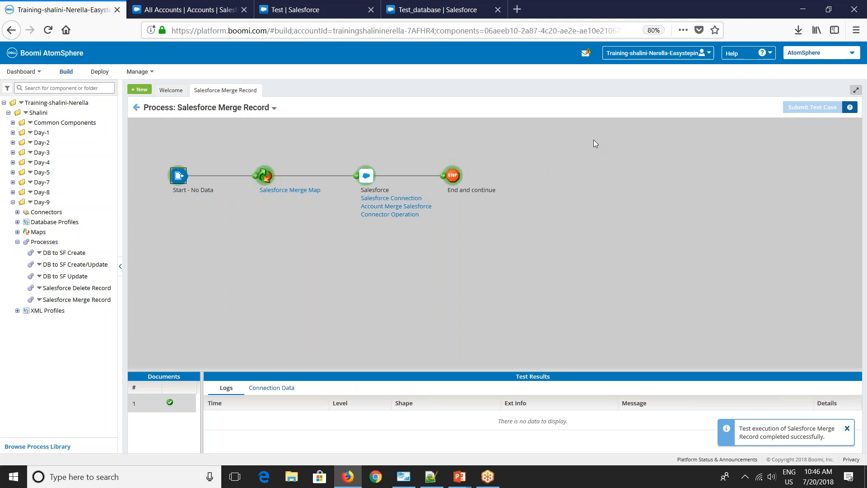
Switch to Salesforce and reload the All Accounts list to check the merge result.
{"action": "left_click", "coordinate": [216, 9]}
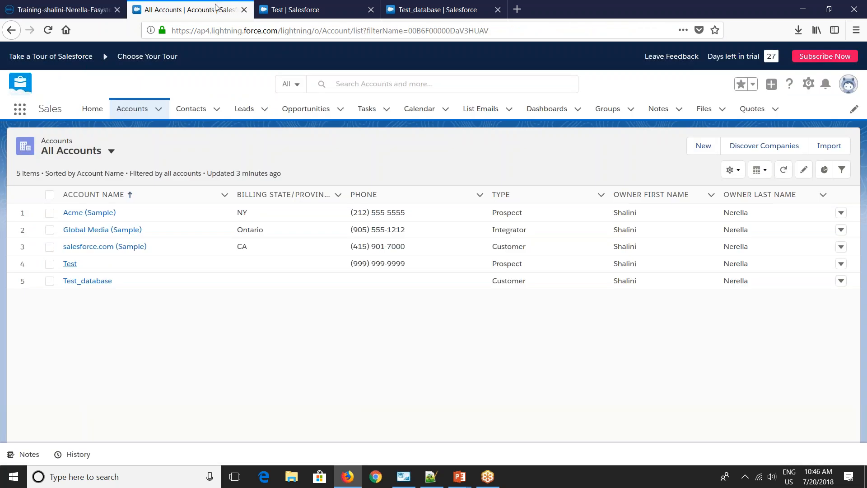
{"action": "key", "text": "alt+Tab"}
{"action": "left_click", "coordinate": [84, 151]}
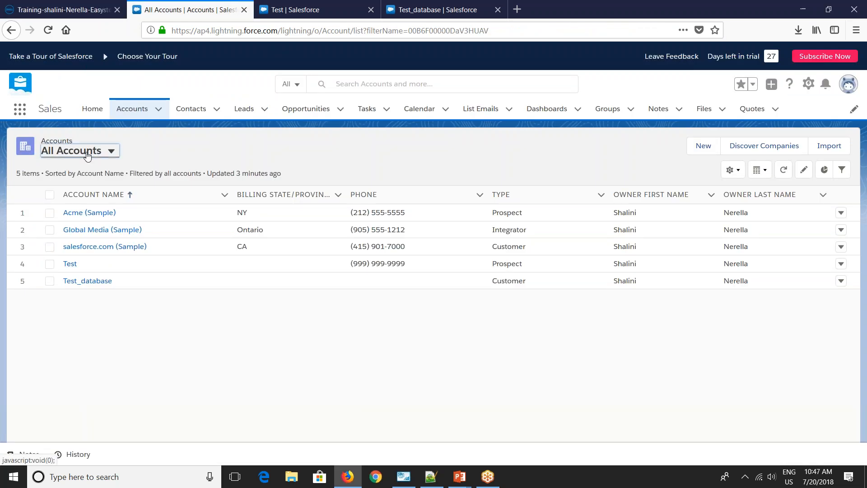
{"action": "left_click", "coordinate": [89, 190]}
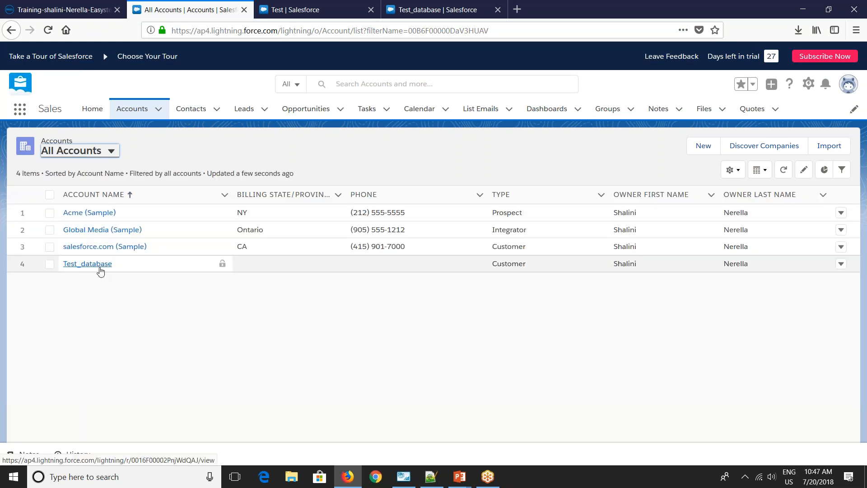
Open the Test_database account in a new browser tab, close the old Test and Test_database tabs, and view the account's details.
{"action": "right_click", "coordinate": [91, 265]}
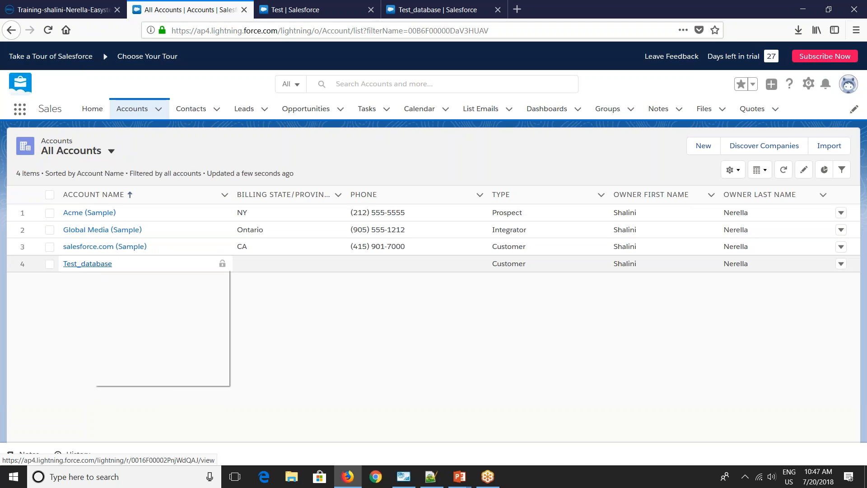
{"action": "left_click", "coordinate": [111, 275]}
{"action": "left_click", "coordinate": [498, 9]}
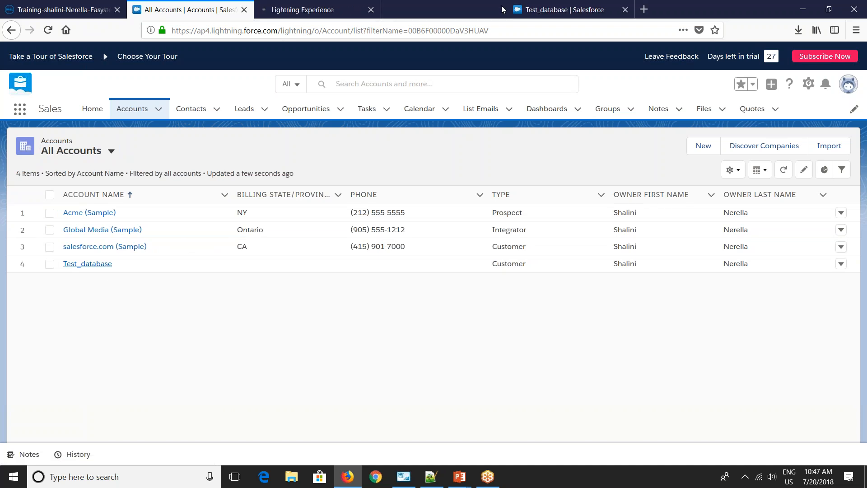
{"action": "left_click", "coordinate": [499, 9]}
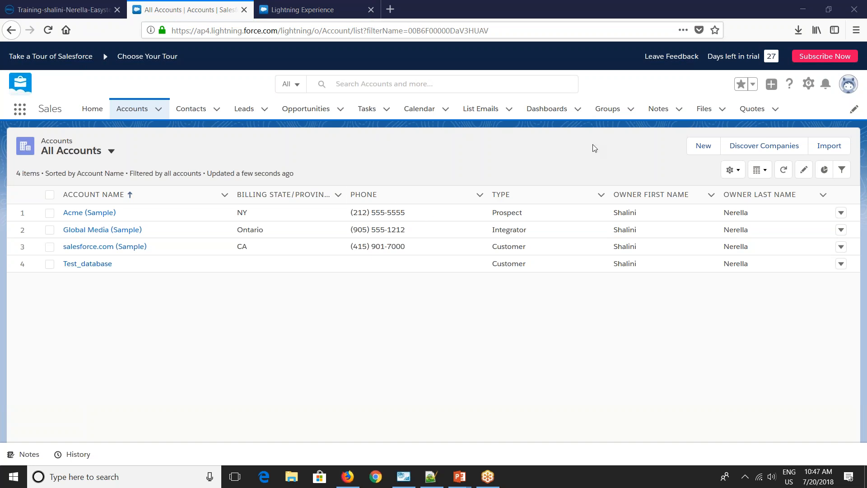
{"action": "left_click", "coordinate": [282, 5]}
{"action": "left_click", "coordinate": [282, 100]}
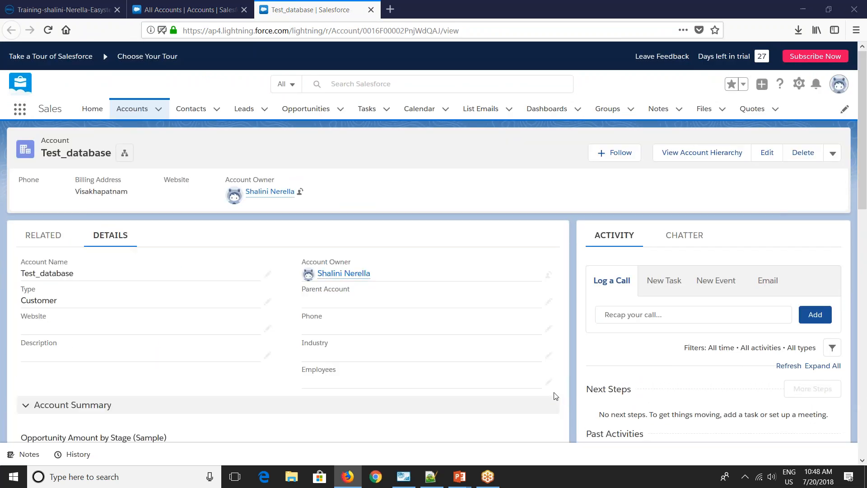
Close the Salesforce Merge Record process in Boomi, open DB to SF Create, and review its DB to SF Create Map before saving and closing the map.
{"action": "left_click", "coordinate": [74, 14]}
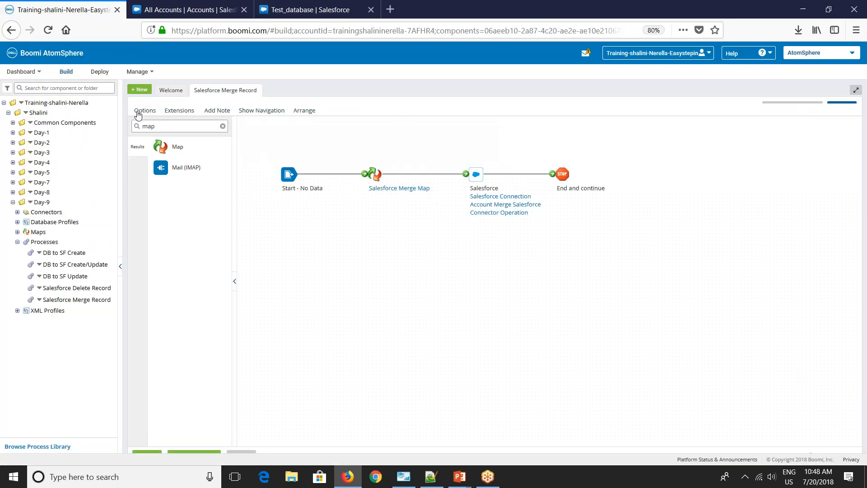
{"action": "left_click", "coordinate": [241, 444]}
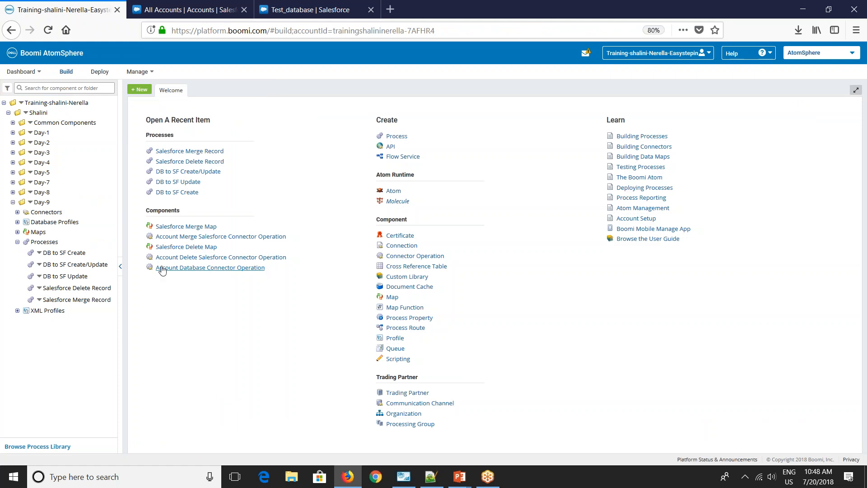
{"action": "left_click", "coordinate": [73, 253]}
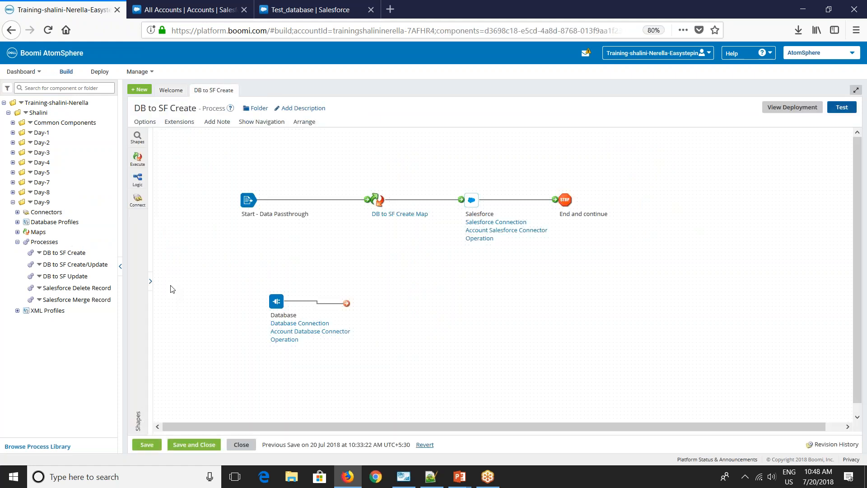
{"action": "mouse_move", "coordinate": [469, 243]}
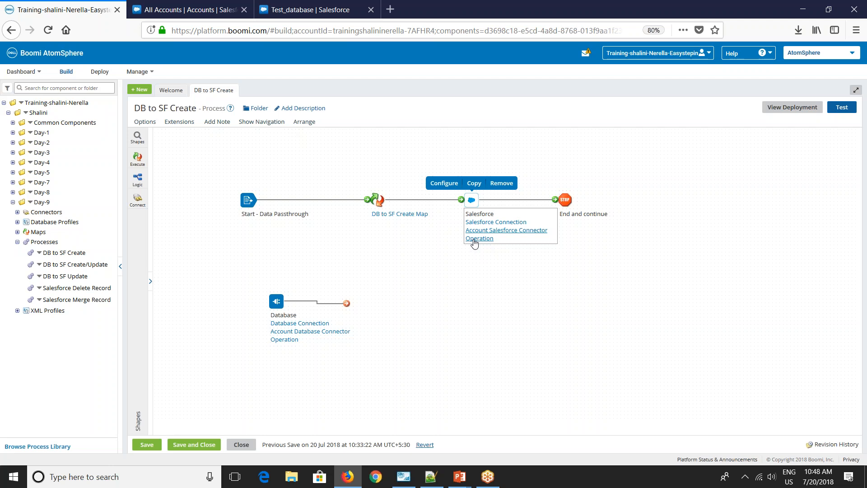
{"action": "left_click", "coordinate": [427, 215]}
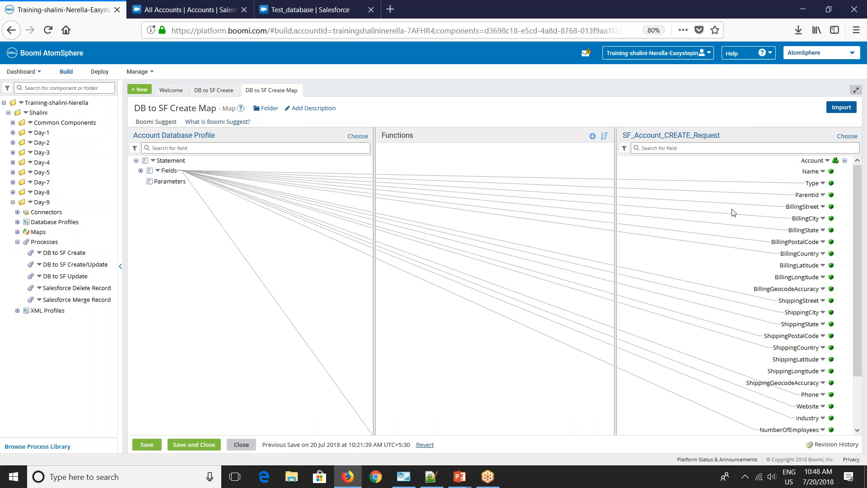
{"action": "left_click", "coordinate": [209, 438]}
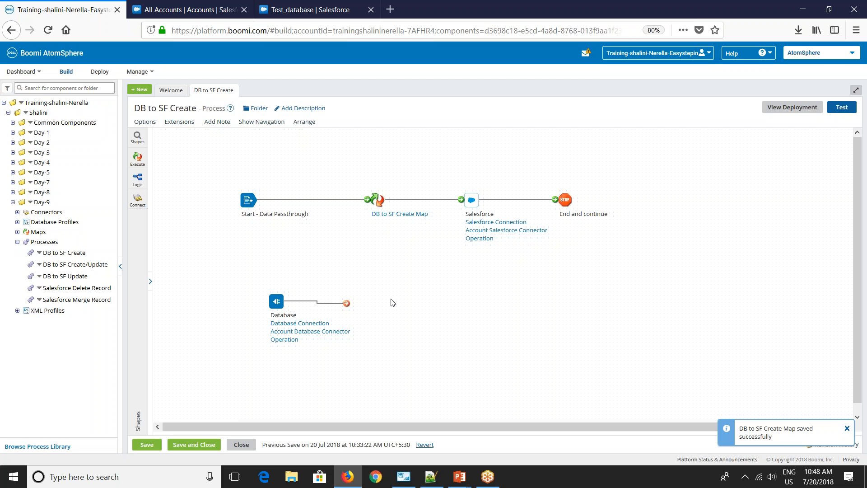
Reroute the flow from Start through the Database connector into DB to SF Create Map, and reposition the Start and Database shapes.
{"action": "mouse_move", "coordinate": [281, 301]}
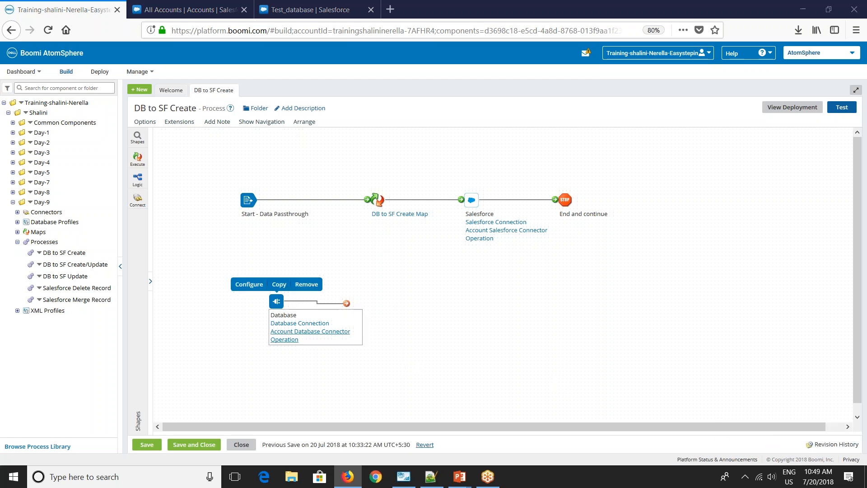
{"action": "left_click_drag", "start_coordinate": [282, 300], "coordinate": [340, 243]}
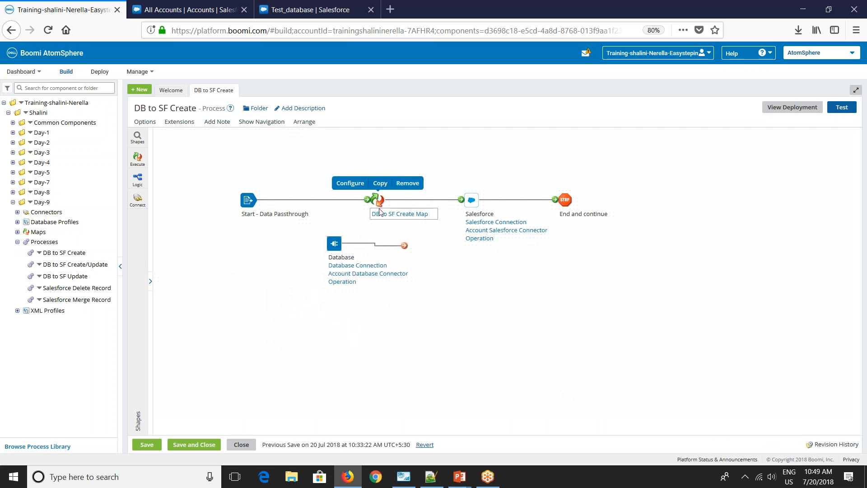
{"action": "left_click_drag", "start_coordinate": [366, 199], "coordinate": [310, 258]}
{"action": "left_click_drag", "start_coordinate": [386, 260], "coordinate": [377, 199]}
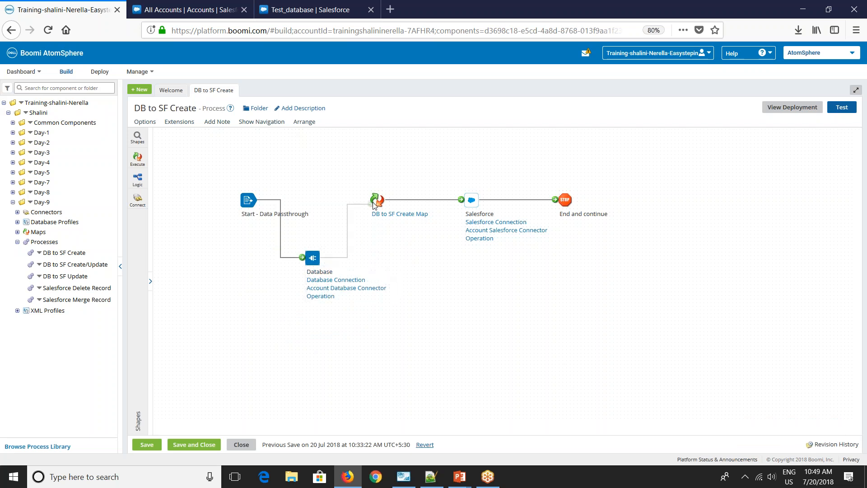
{"action": "left_click_drag", "start_coordinate": [244, 209], "coordinate": [192, 203]}
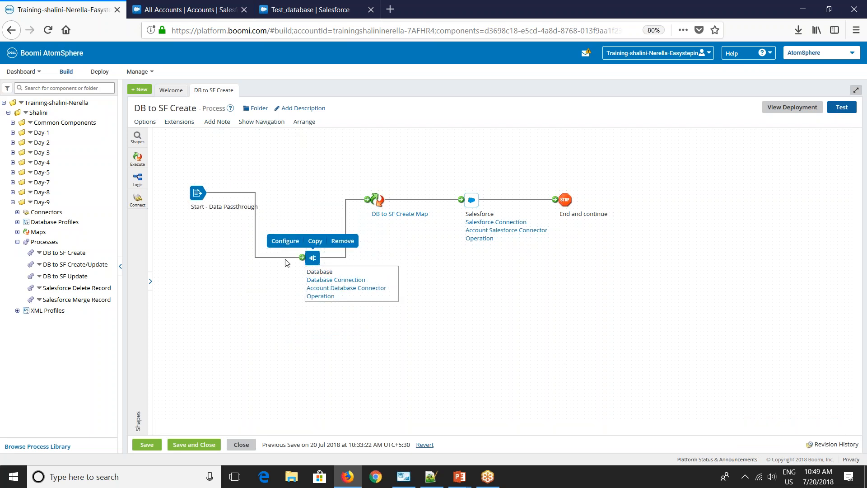
{"action": "left_click_drag", "start_coordinate": [312, 258], "coordinate": [283, 258]}
Save DB to SF Create, run a test on the DEV atom, and highlight the required-fields text in the error message.
{"action": "left_click", "coordinate": [831, 105]}
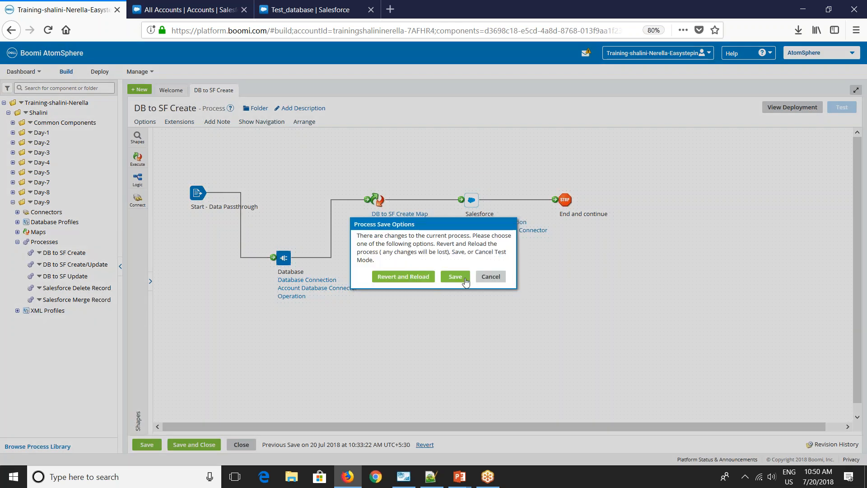
{"action": "left_click", "coordinate": [455, 277]}
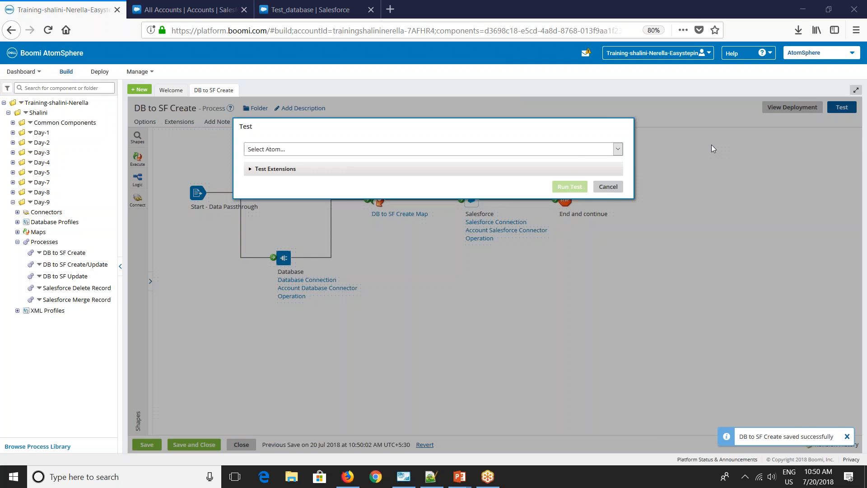
{"action": "left_click", "coordinate": [537, 153]}
{"action": "left_click", "coordinate": [475, 205]}
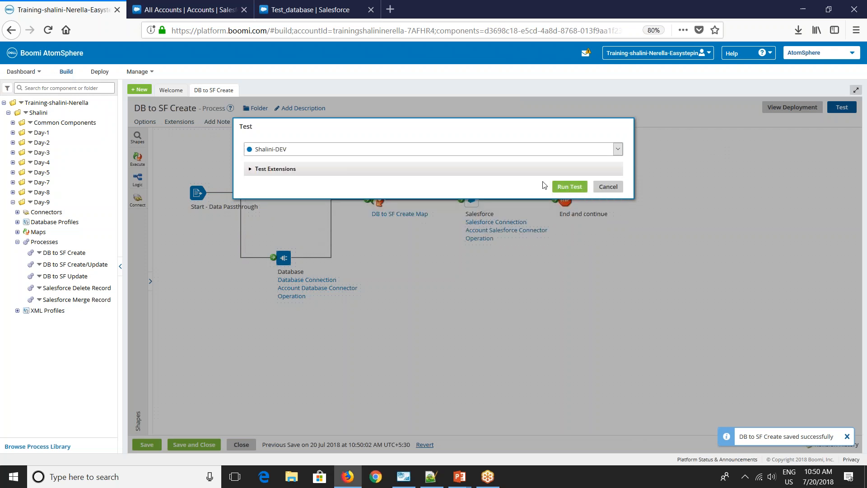
{"action": "left_click", "coordinate": [570, 186]}
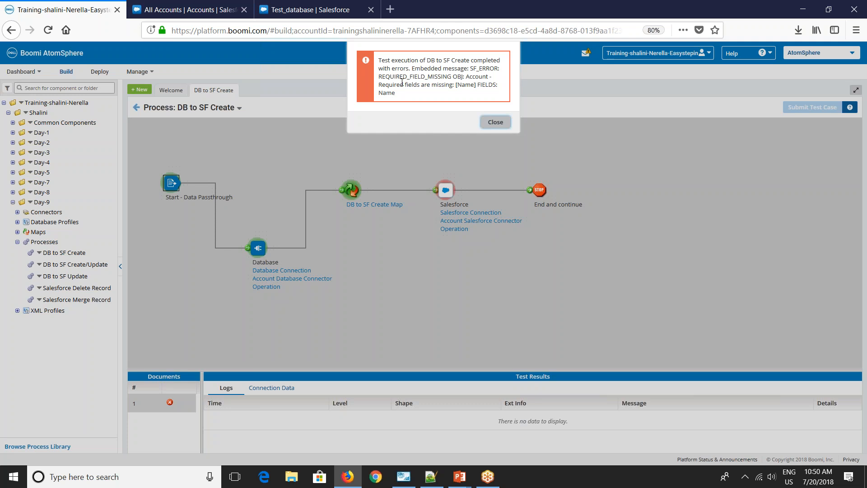
{"action": "left_click_drag", "start_coordinate": [383, 84], "coordinate": [486, 90]}
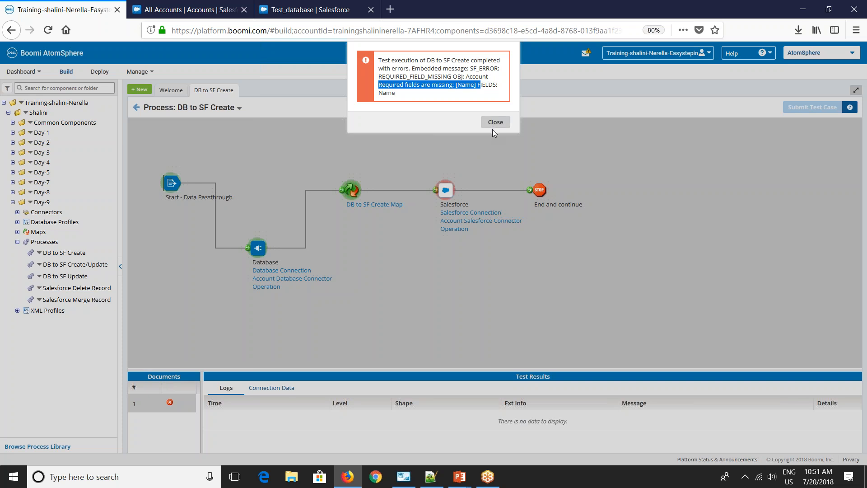
Switch to MySQL Workbench and rerun the select * from SF_Account query.
{"action": "left_click", "coordinate": [695, 434]}
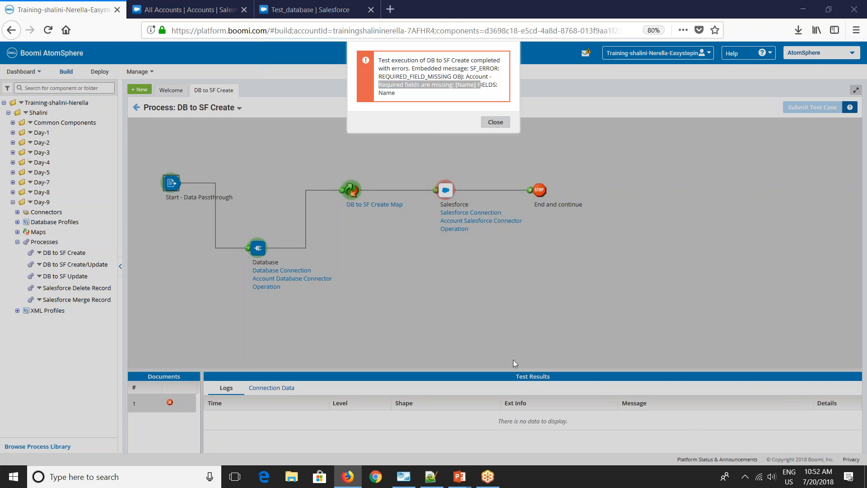
{"action": "left_click", "coordinate": [403, 477]}
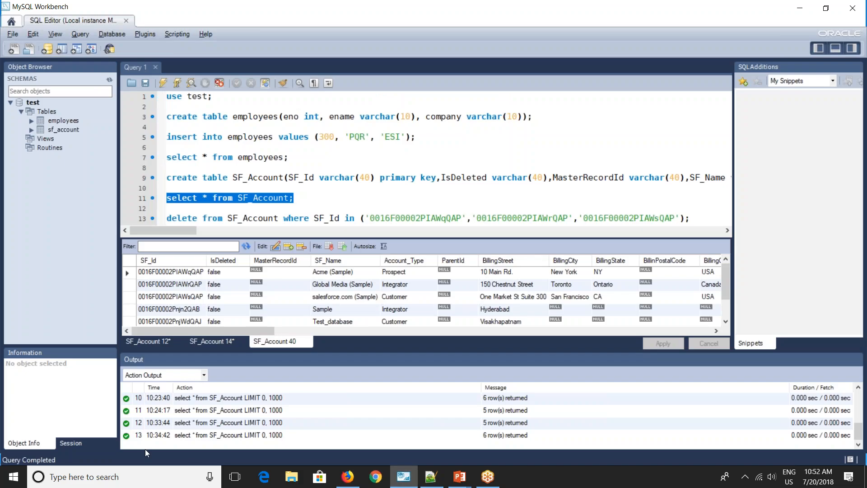
{"action": "left_click", "coordinate": [162, 84]}
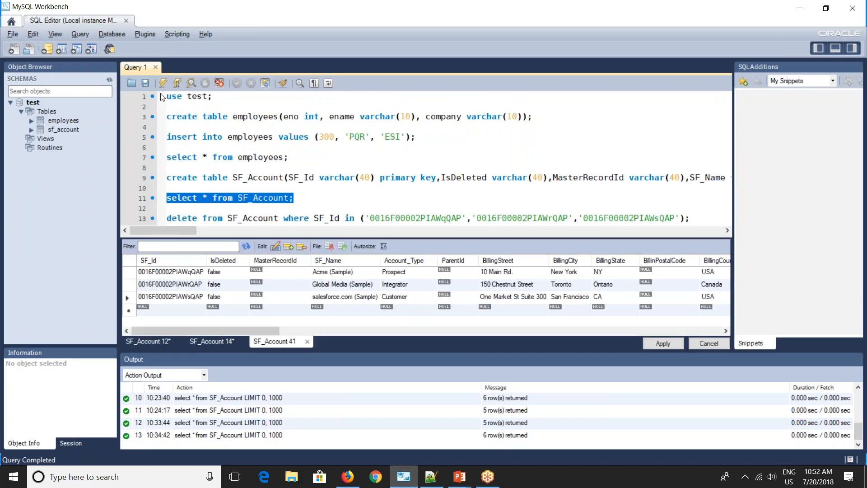
{"action": "scroll", "coordinate": [191, 310], "scroll_direction": "down", "scroll_amount": 1}
{"action": "scroll", "coordinate": [191, 310], "scroll_direction": "up", "scroll_amount": 1}
Delete the Acme (Sample) row from the SF_Account result grid.
{"action": "double_click", "coordinate": [173, 271]}
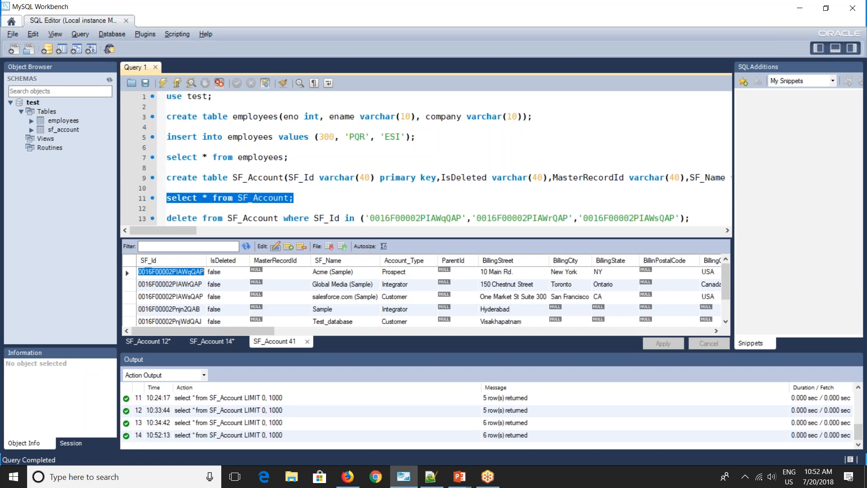
{"action": "right_click", "coordinate": [174, 270]}
{"action": "left_click", "coordinate": [168, 273]}
{"action": "right_click", "coordinate": [169, 272]}
{"action": "left_click", "coordinate": [194, 312]}
Delete the Global Media (Sample) row from the SF_Account result grid.
{"action": "right_click", "coordinate": [158, 276]}
{"action": "left_click", "coordinate": [157, 274]}
{"action": "right_click", "coordinate": [157, 274]}
{"action": "left_click", "coordinate": [145, 273]}
{"action": "right_click", "coordinate": [127, 274]}
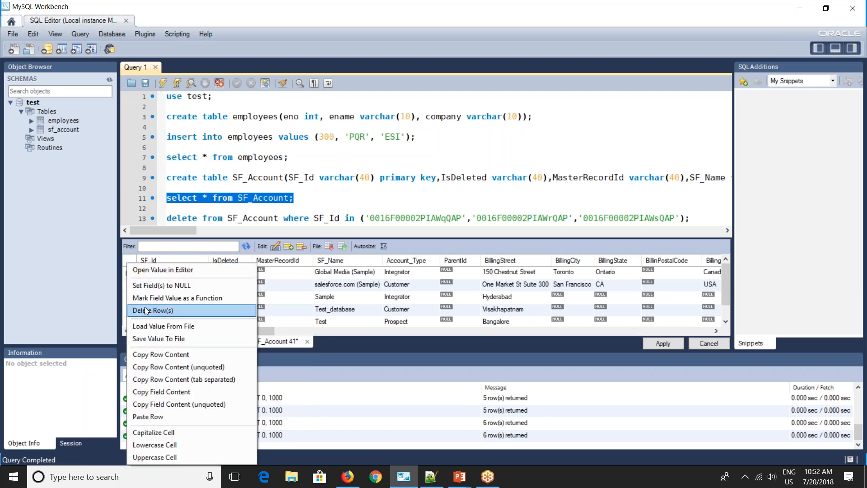
{"action": "left_click", "coordinate": [146, 309]}
Delete the salesforce.com (Sample), Sample and Test_database rows from the SF_Account result grid.
{"action": "right_click", "coordinate": [129, 276]}
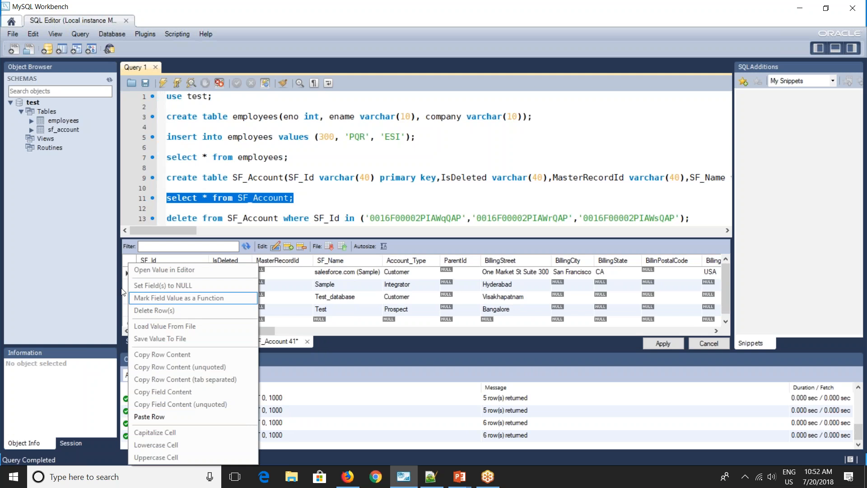
{"action": "left_click", "coordinate": [145, 309]}
{"action": "right_click", "coordinate": [127, 275]}
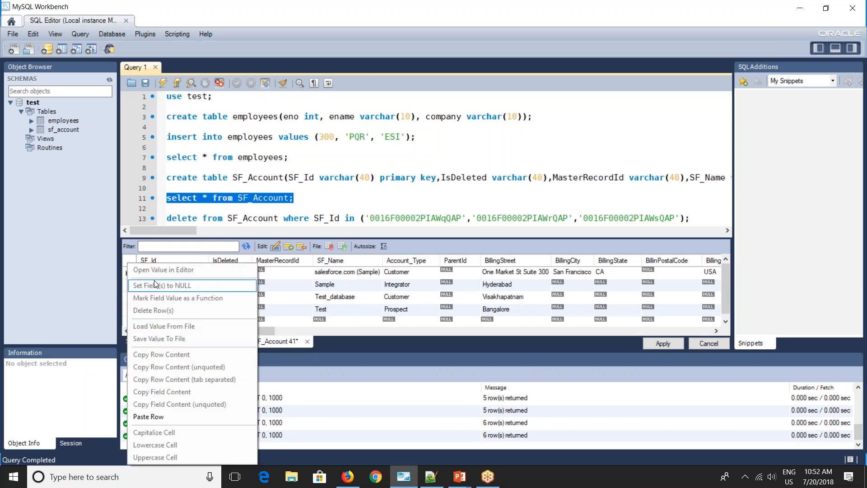
{"action": "left_click", "coordinate": [275, 273]}
{"action": "right_click", "coordinate": [171, 273]}
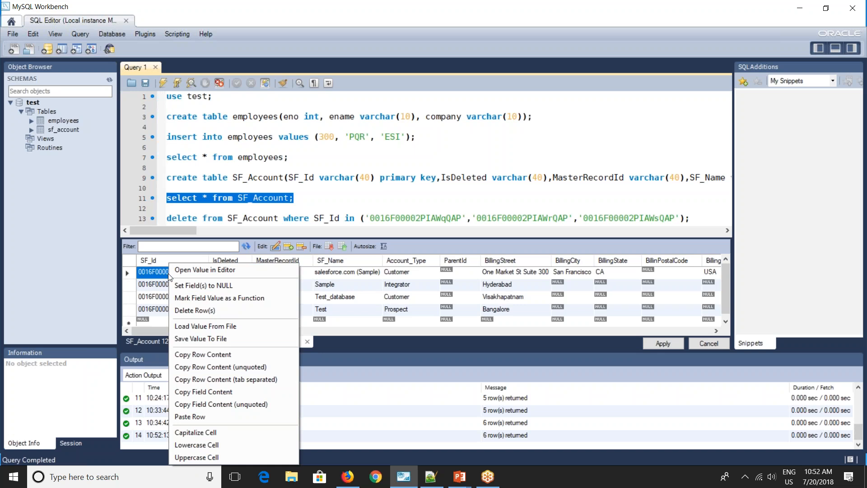
{"action": "left_click", "coordinate": [190, 311]}
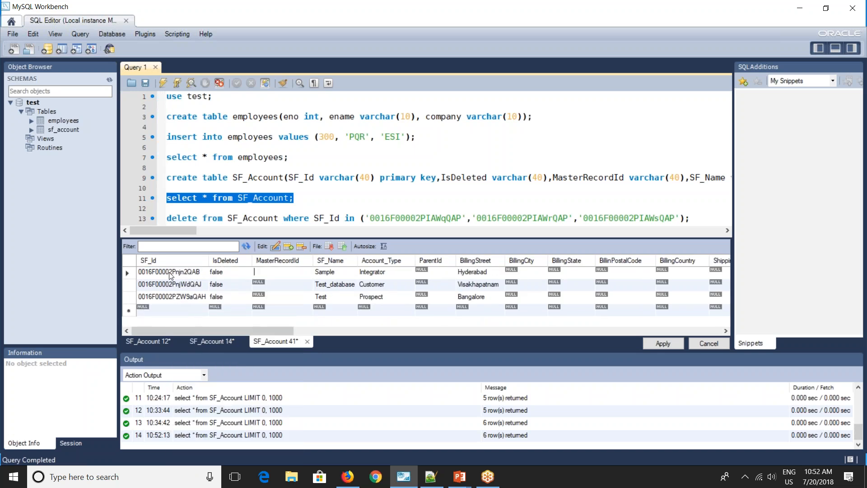
{"action": "right_click", "coordinate": [170, 271]}
{"action": "left_click", "coordinate": [190, 310]}
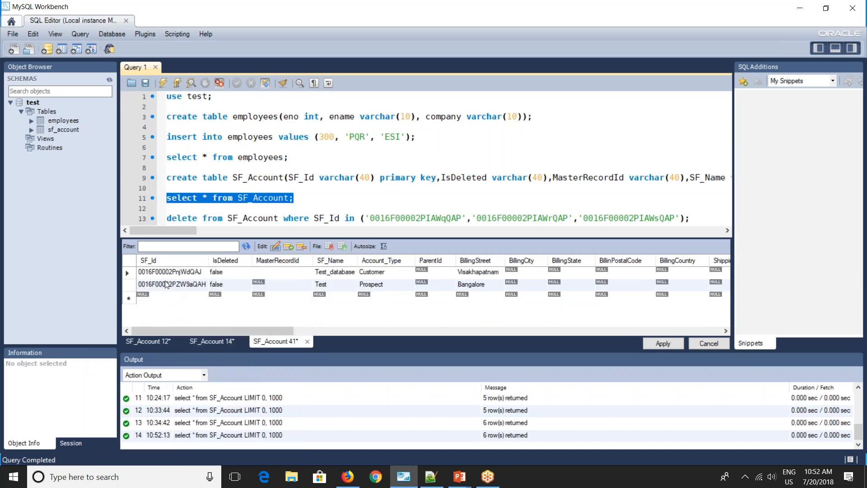
{"action": "right_click", "coordinate": [158, 278]}
{"action": "left_click", "coordinate": [172, 312]}
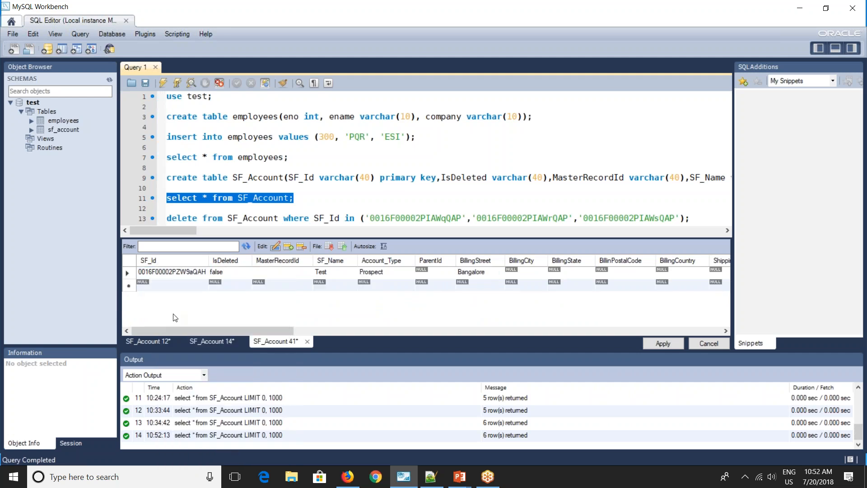
Apply the pending SF_Account row deletions to the test database and finish the SQL script review.
{"action": "left_click", "coordinate": [656, 344]}
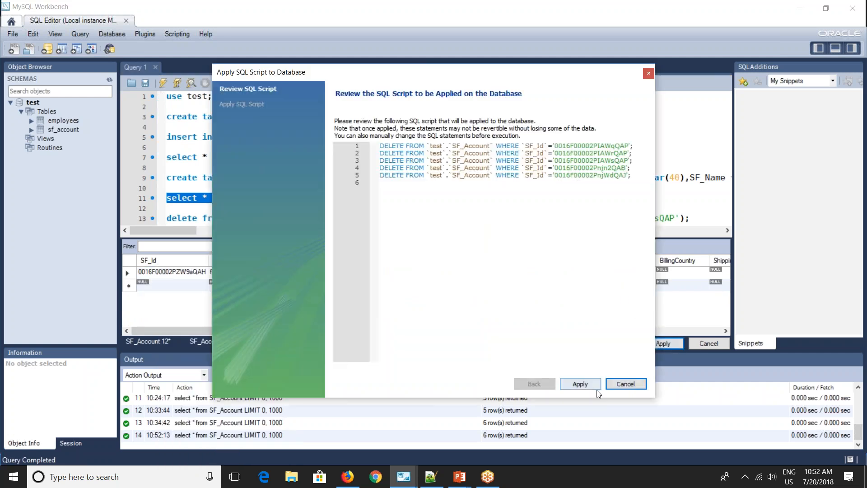
{"action": "left_click", "coordinate": [579, 384]}
{"action": "left_click", "coordinate": [580, 385]}
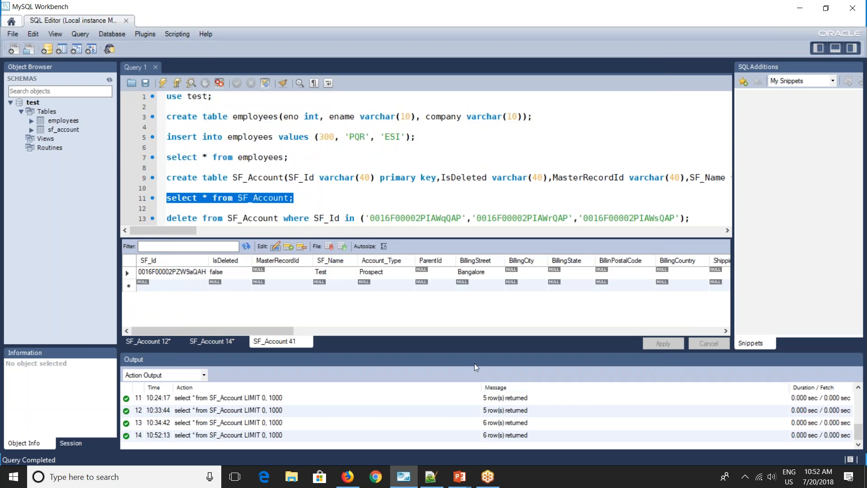
Switch to Boomi AtomSphere in Firefox, dismiss the test error message and leave test mode for DB to SF Create.
{"action": "left_click", "coordinate": [347, 476]}
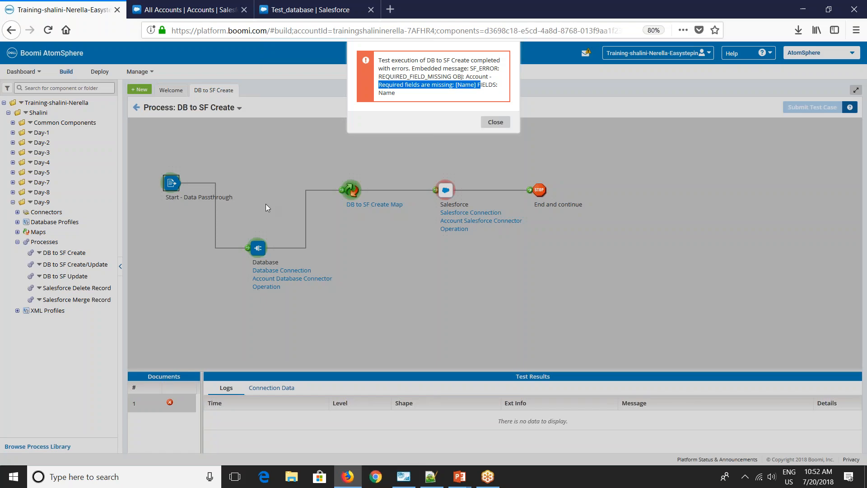
{"action": "left_click", "coordinate": [496, 122]}
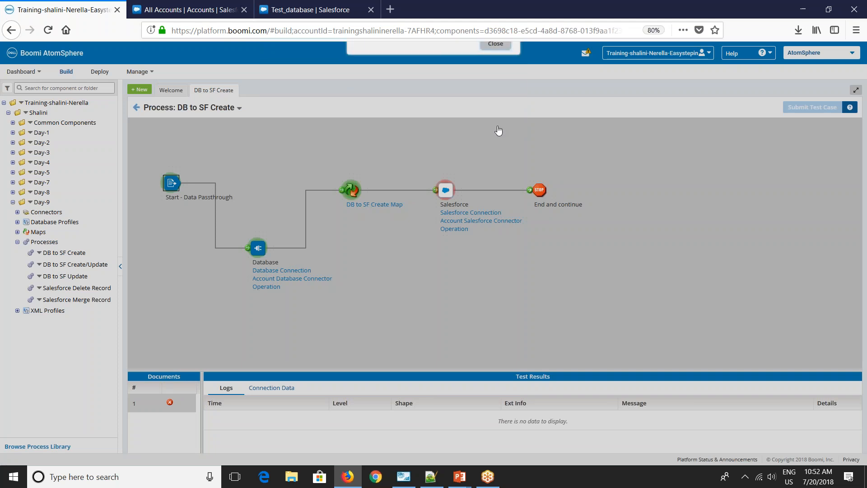
{"action": "left_click", "coordinate": [136, 108]}
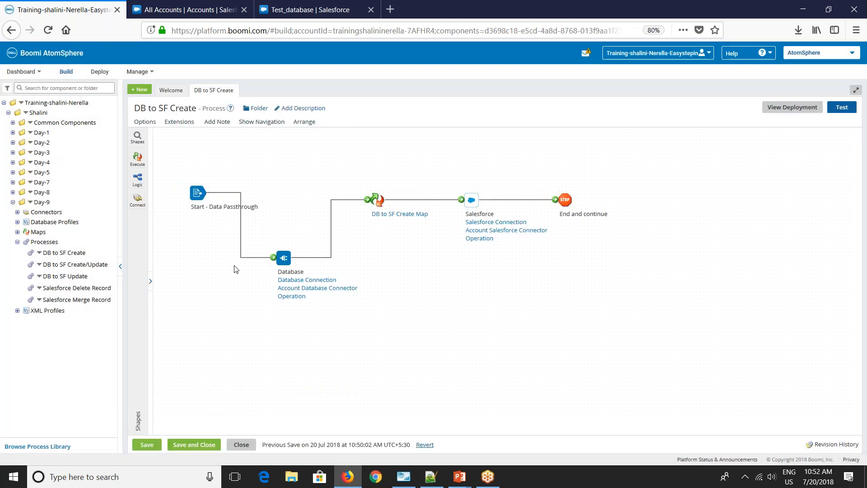
Enable Return Application Error Responses in the Account Salesforce Connector Operation, then save and close it.
{"action": "left_click", "coordinate": [489, 231]}
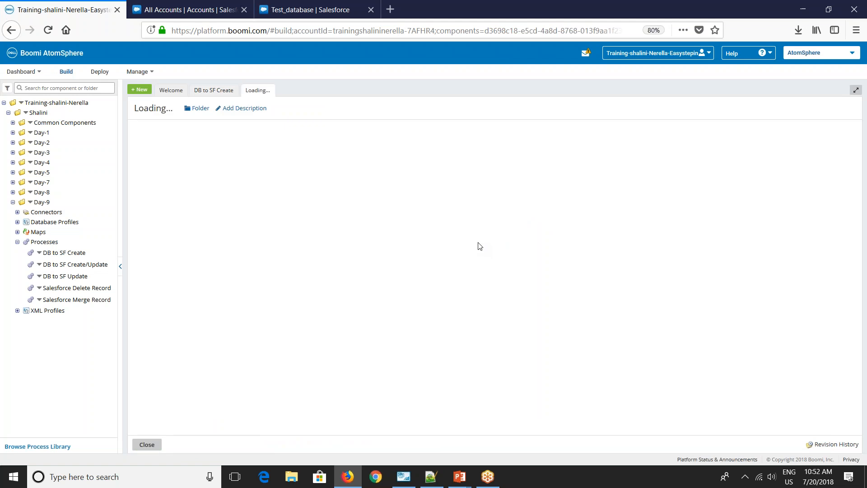
{"action": "left_click", "coordinate": [253, 201]}
{"action": "left_click", "coordinate": [194, 444]}
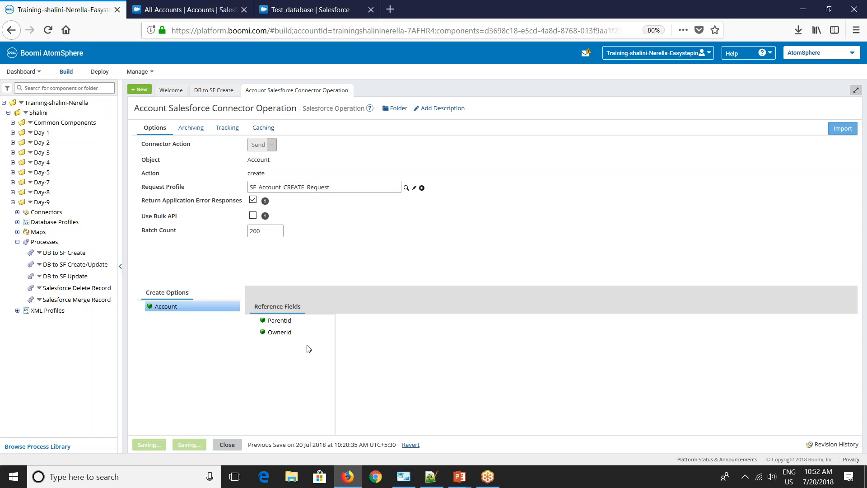
Save the DB to SF Create process and run a new test on the DEV atom.
{"action": "left_click", "coordinate": [841, 107]}
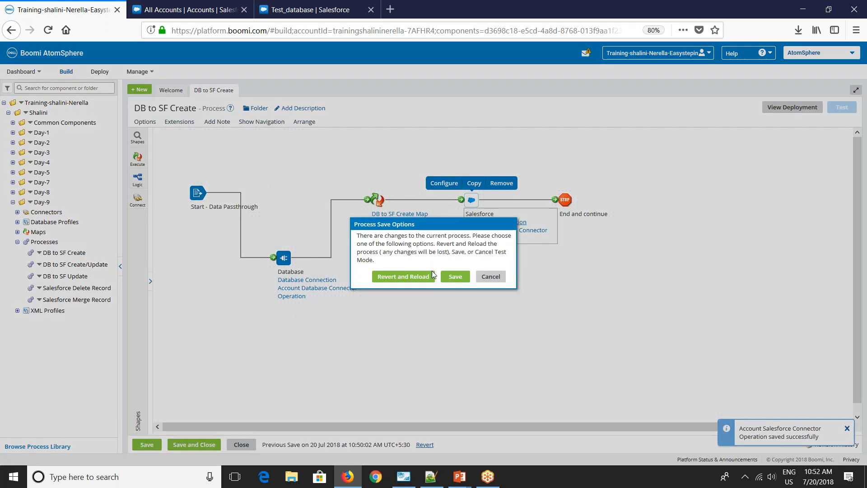
{"action": "left_click", "coordinate": [458, 278]}
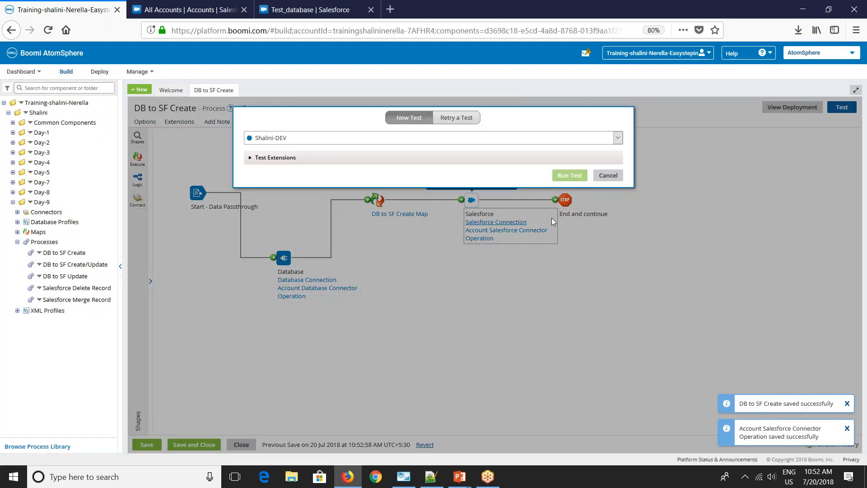
{"action": "left_click", "coordinate": [572, 176]}
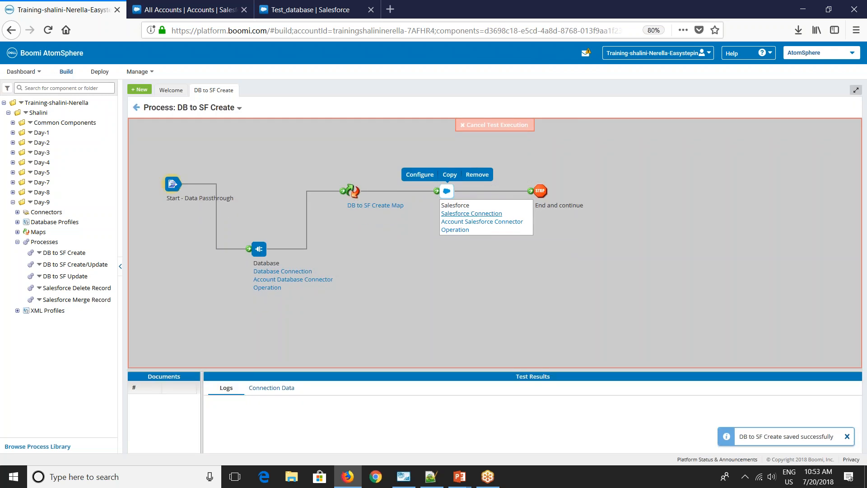
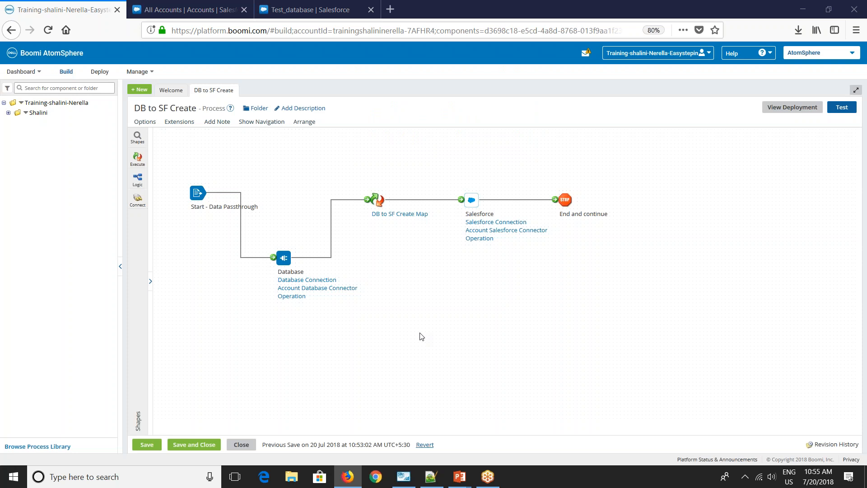
Reload the Boomi page and run the DB to SF Create test again on the DEV atom.
{"action": "left_click", "coordinate": [49, 31]}
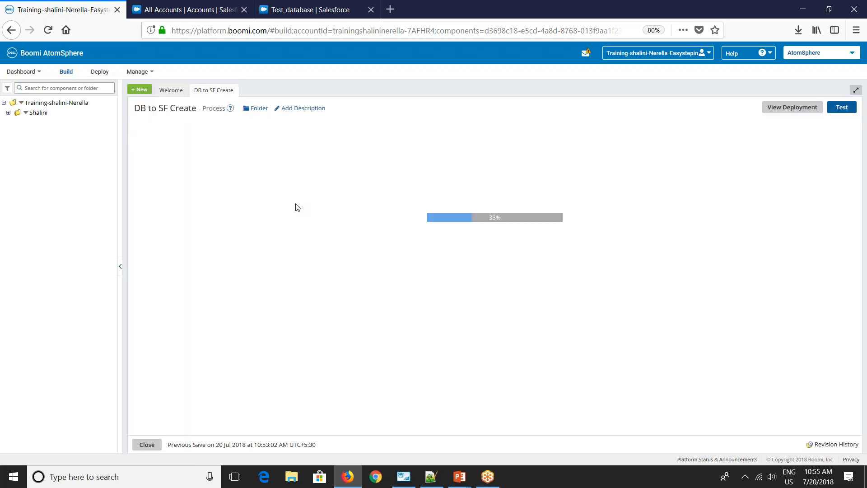
{"action": "left_click", "coordinate": [850, 108]}
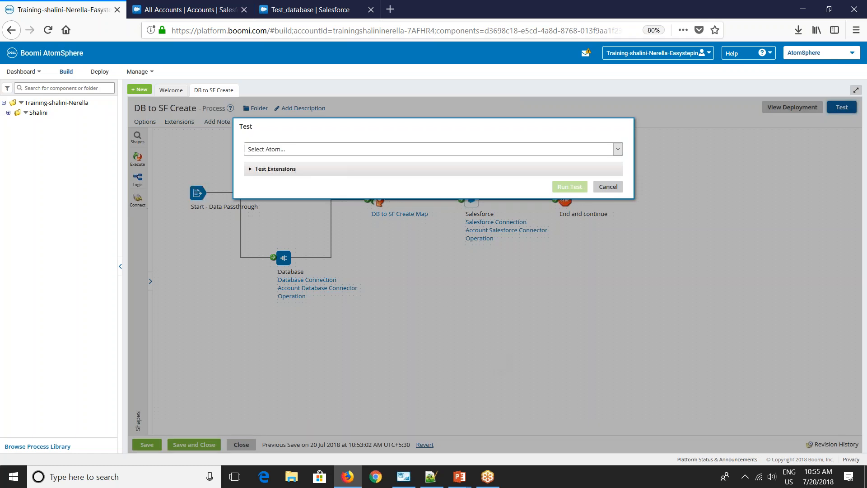
{"action": "left_click", "coordinate": [397, 149]}
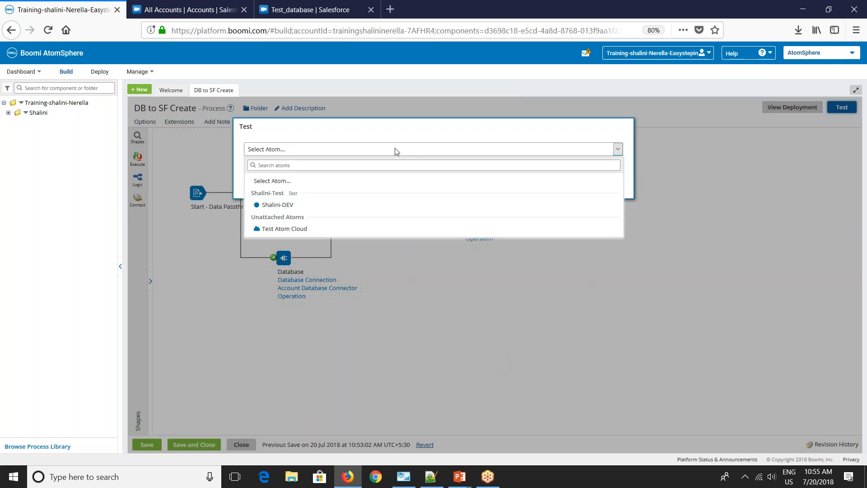
{"action": "left_click", "coordinate": [325, 205]}
{"action": "left_click", "coordinate": [570, 187]}
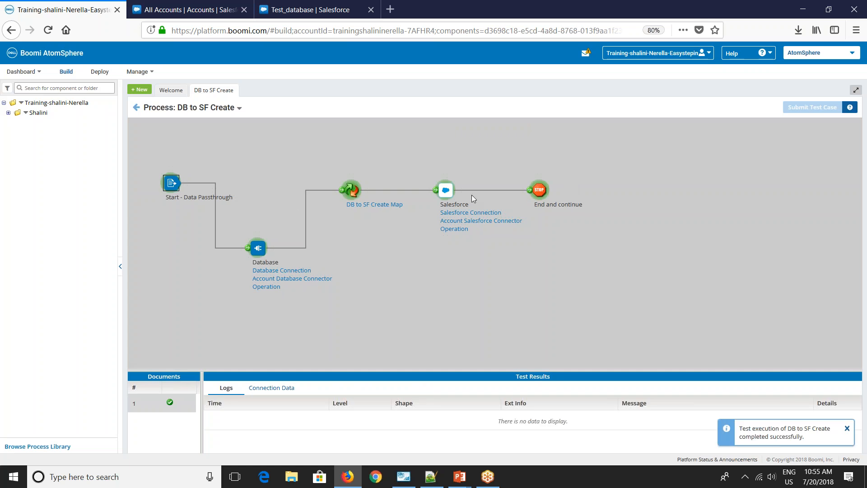
View the source document of the End and continue shape and examine the Account error response XML.
{"action": "left_click", "coordinate": [541, 189]}
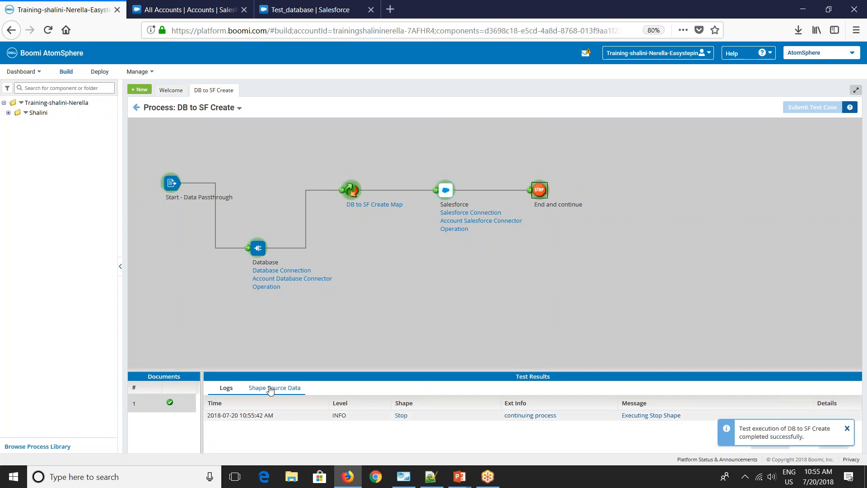
{"action": "left_click", "coordinate": [271, 388]}
{"action": "left_click", "coordinate": [211, 416]}
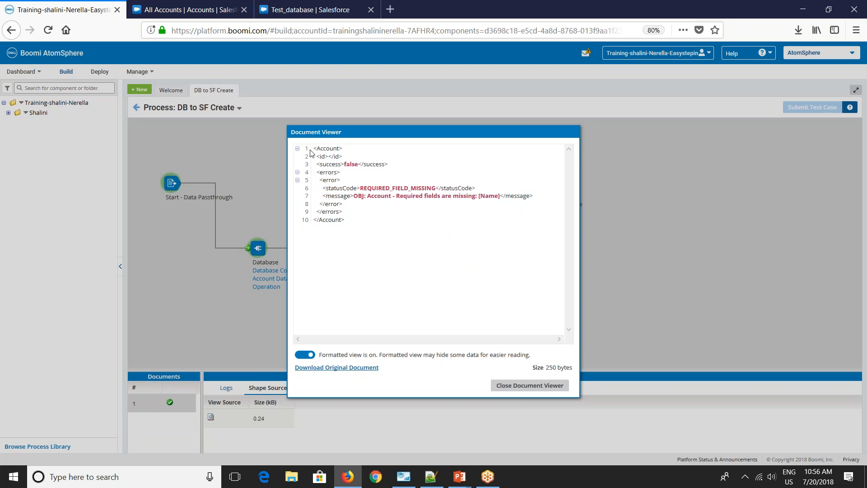
{"action": "left_click_drag", "start_coordinate": [314, 149], "coordinate": [312, 141]}
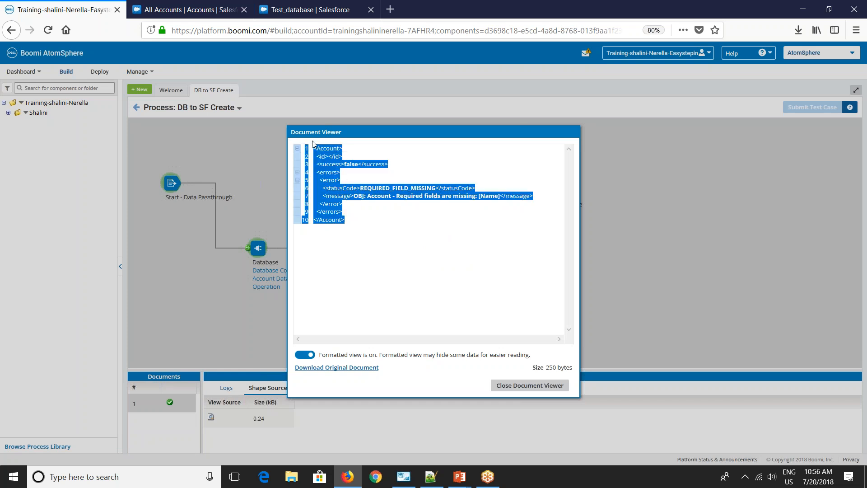
{"action": "left_click", "coordinate": [360, 216]}
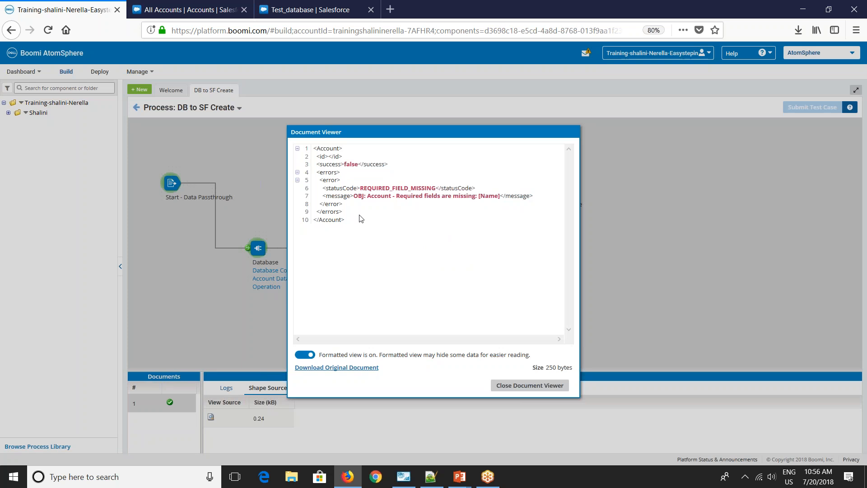
Download the original response document and open 1532064379352.dat from the Downloads folder in Notepad++.
{"action": "left_click", "coordinate": [340, 369]}
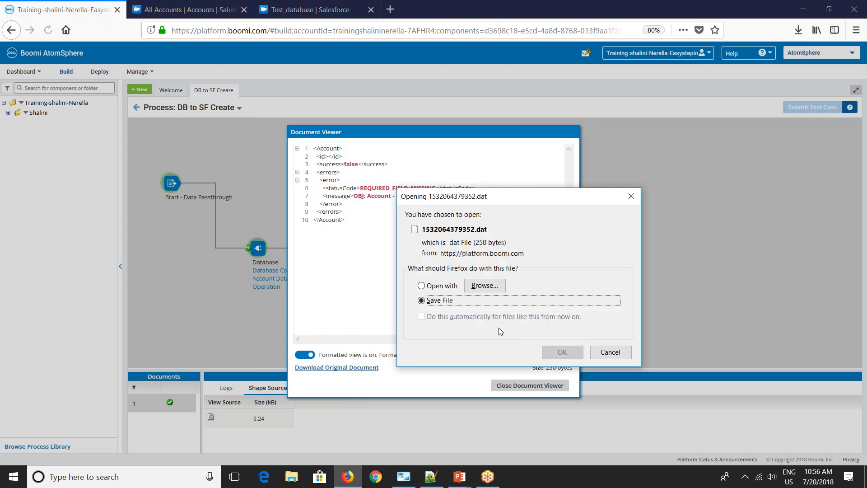
{"action": "left_click", "coordinate": [549, 352]}
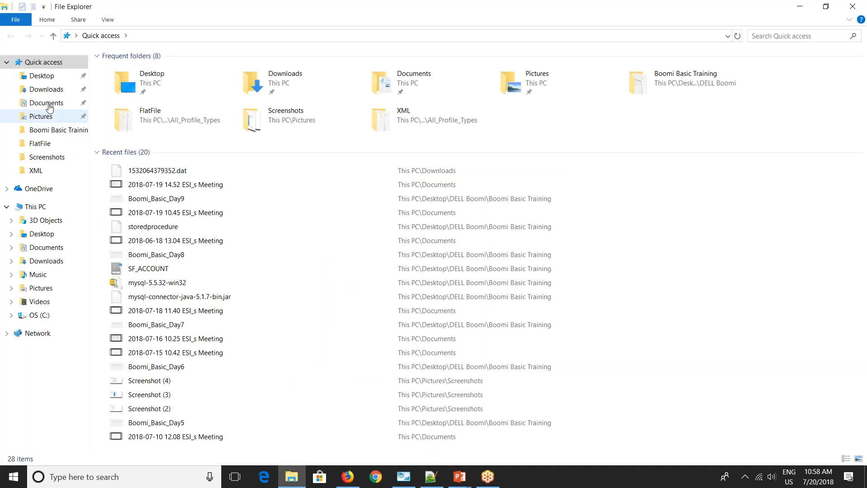
{"action": "left_click", "coordinate": [46, 89]}
{"action": "left_click", "coordinate": [121, 97]}
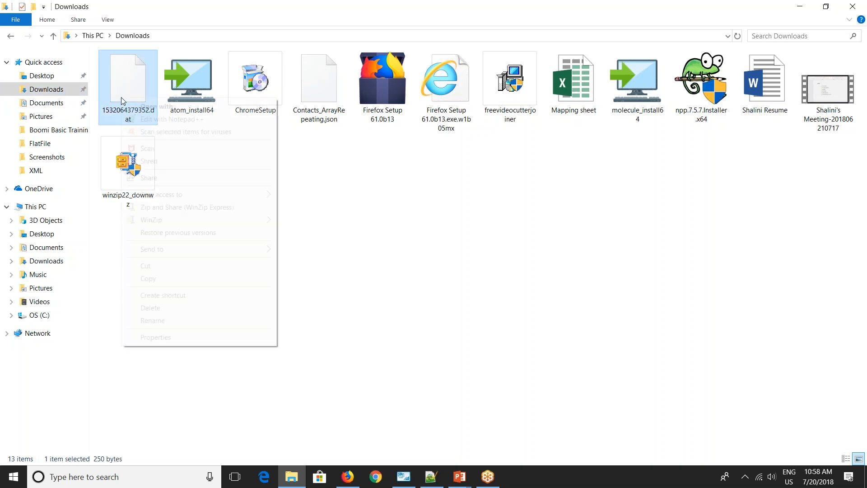
{"action": "right_click", "coordinate": [121, 97]}
{"action": "left_click", "coordinate": [215, 118]}
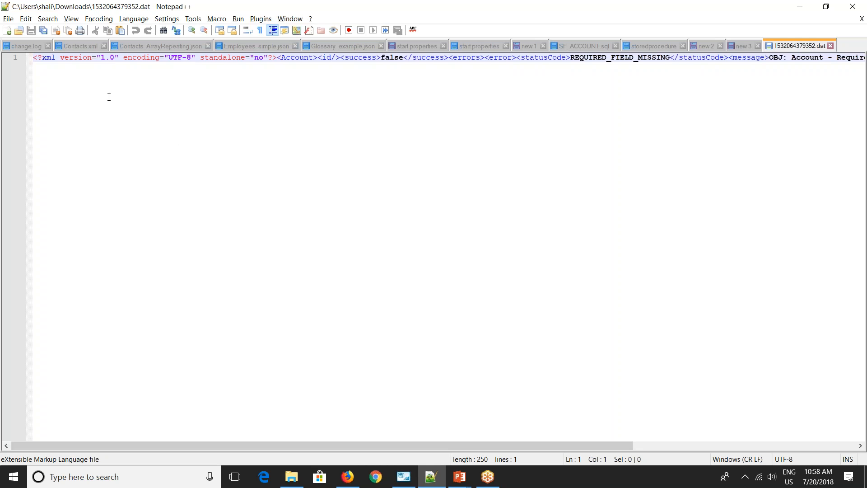
Save the response document as error_response.xml on the Desktop and switch back to Boomi in Firefox.
{"action": "left_click", "coordinate": [8, 19]}
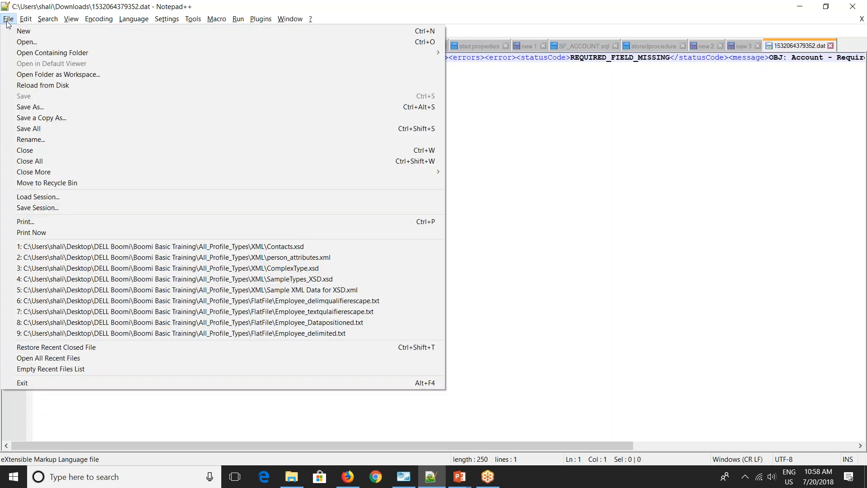
{"action": "left_click", "coordinate": [39, 107]}
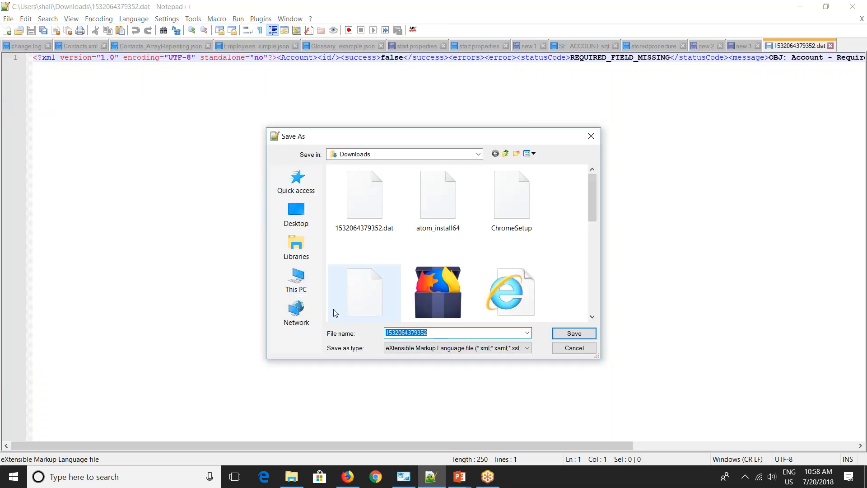
{"action": "type", "text": "error_response.xml"}
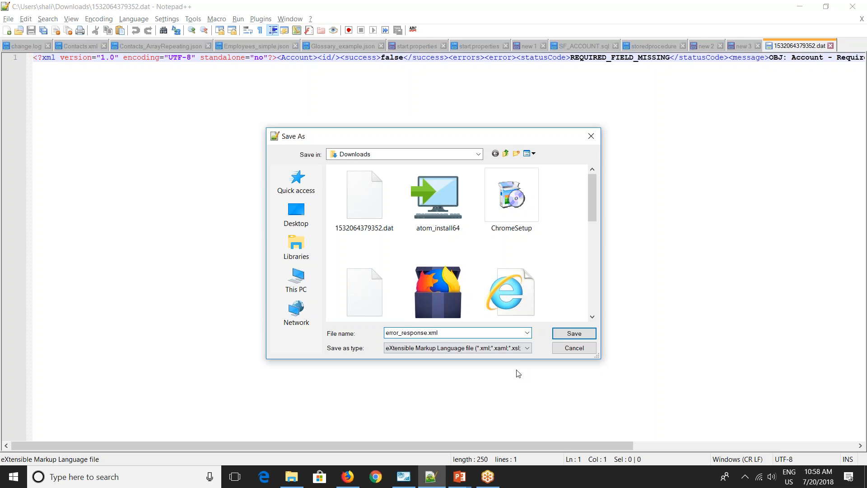
{"action": "left_click", "coordinate": [296, 213]}
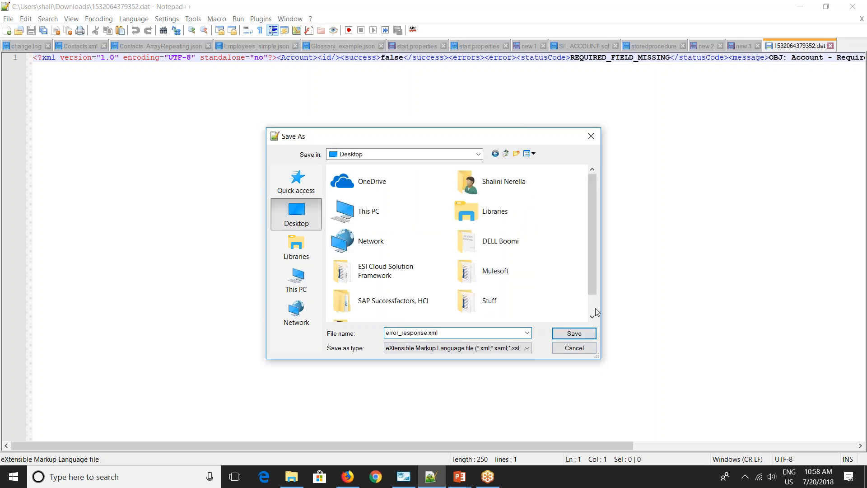
{"action": "left_click", "coordinate": [583, 334]}
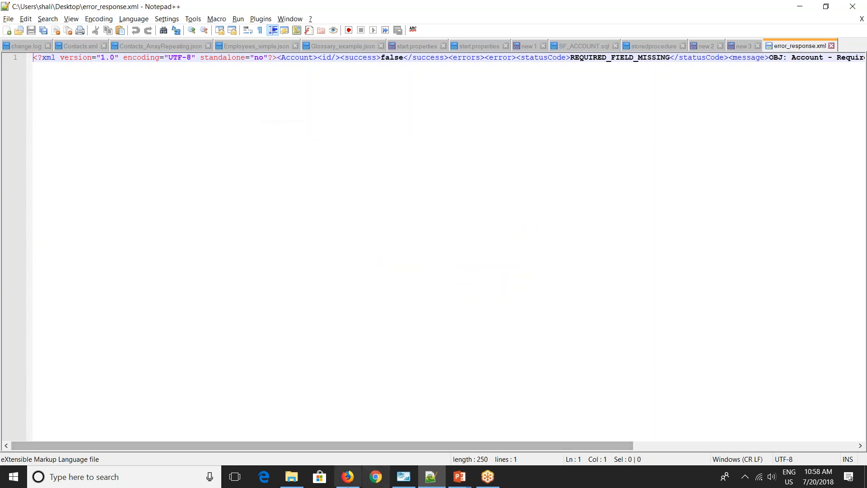
{"action": "left_click", "coordinate": [357, 481]}
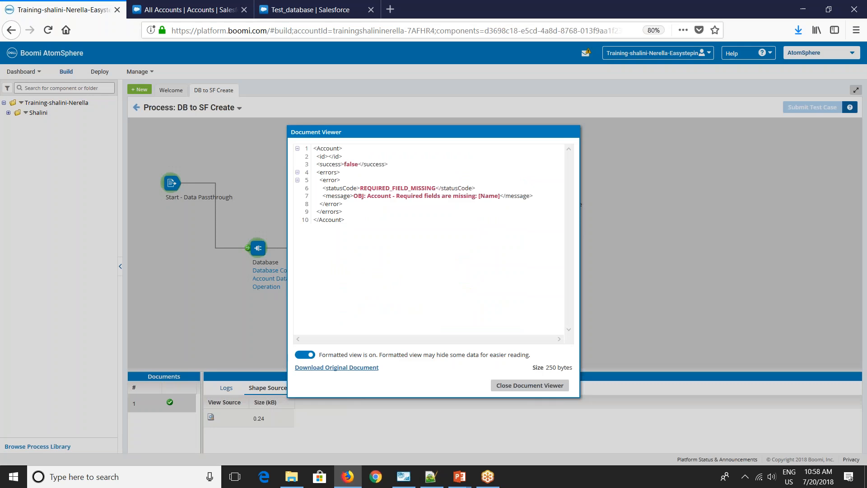
Leave the test results and create an XML-format profile component named Error_Response in the Day-9 folder.
{"action": "left_click", "coordinate": [532, 391]}
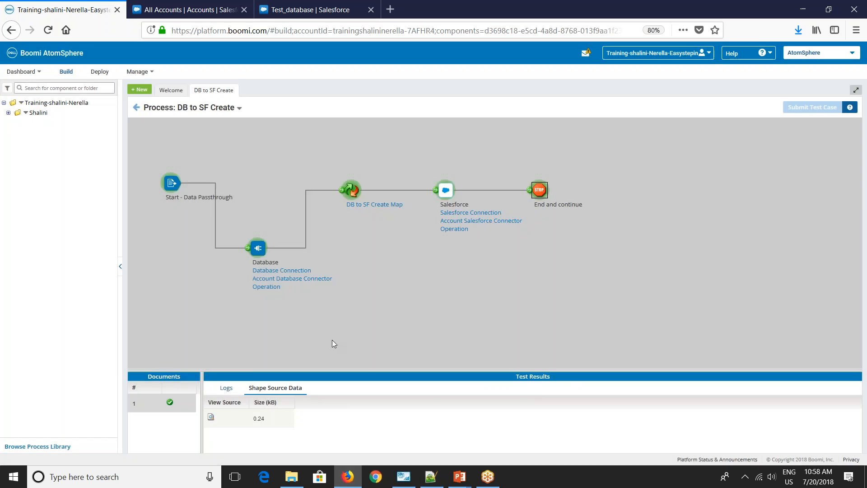
{"action": "left_click", "coordinate": [137, 108]}
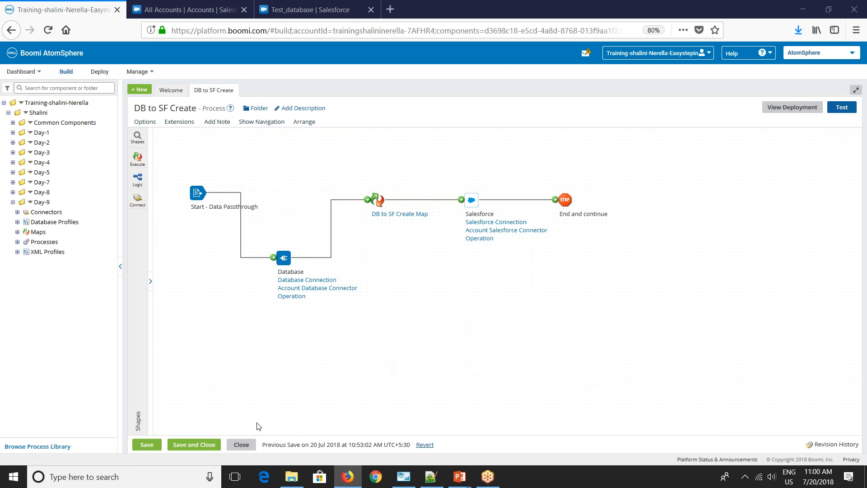
{"action": "right_click", "coordinate": [29, 205]}
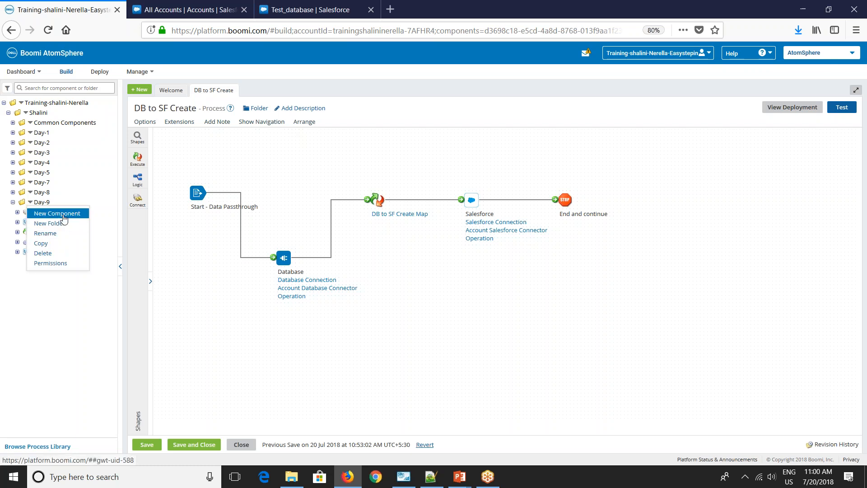
{"action": "left_click", "coordinate": [64, 215]}
{"action": "left_click", "coordinate": [386, 84]}
{"action": "scroll", "coordinate": [386, 181], "scroll_direction": "down", "scroll_amount": 5}
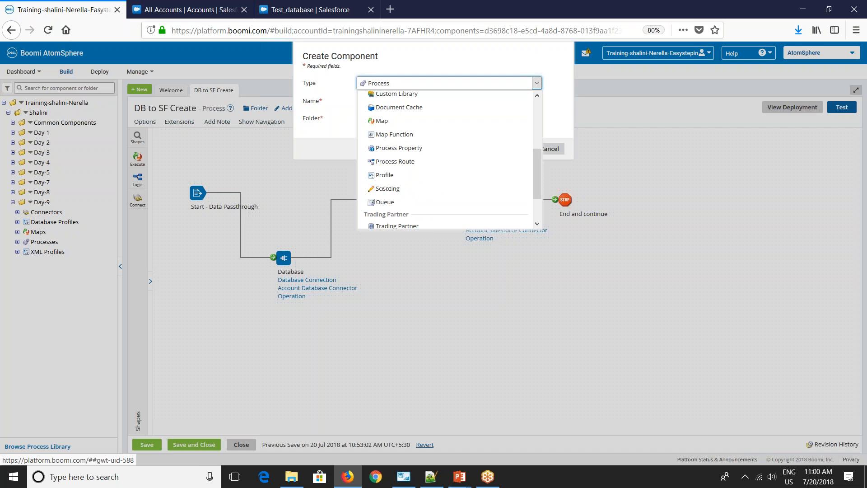
{"action": "left_click", "coordinate": [384, 141]}
{"action": "left_click", "coordinate": [381, 138]}
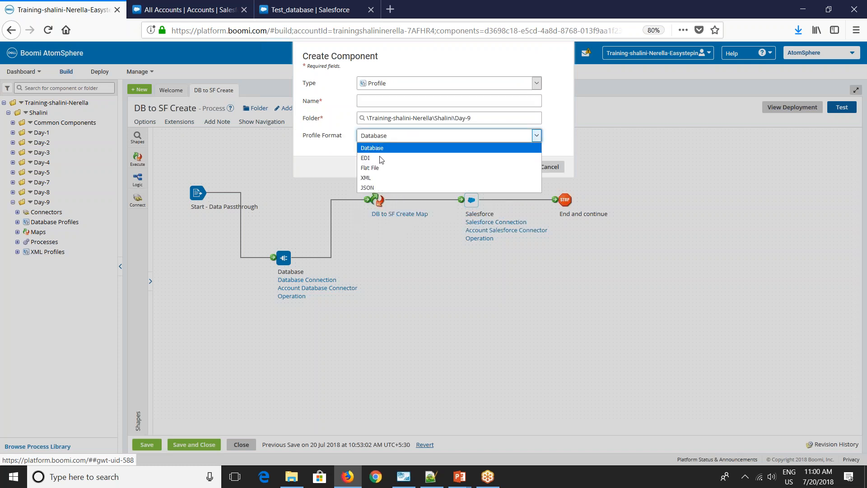
{"action": "left_click", "coordinate": [368, 180]}
{"action": "left_click", "coordinate": [388, 105]}
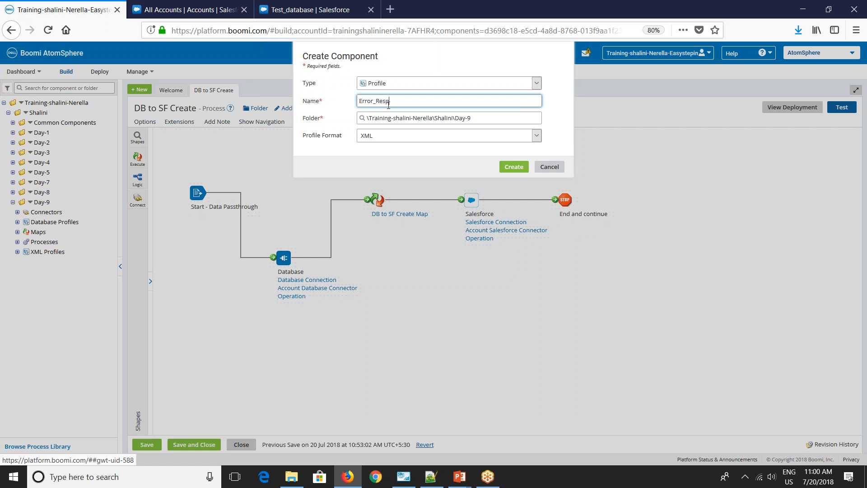
{"action": "left_click", "coordinate": [520, 169]}
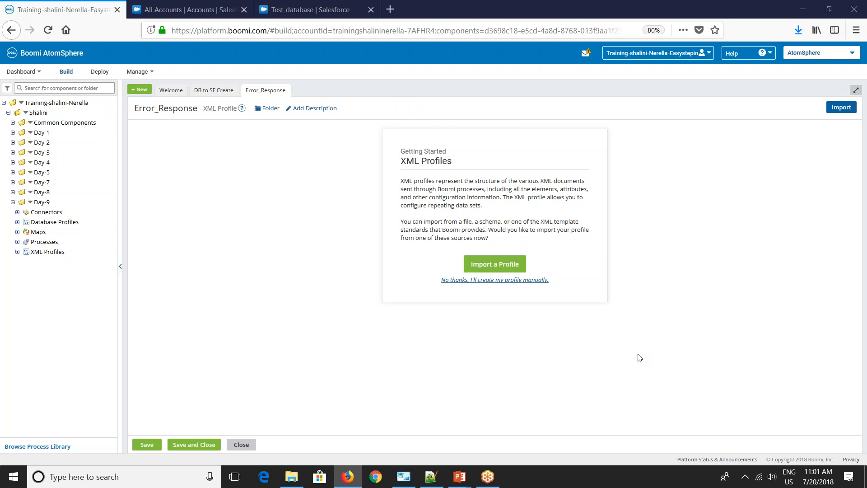
Import the error_response file from the Desktop into the XML profile, expand its errors elements, and save and close it.
{"action": "left_click", "coordinate": [510, 265]}
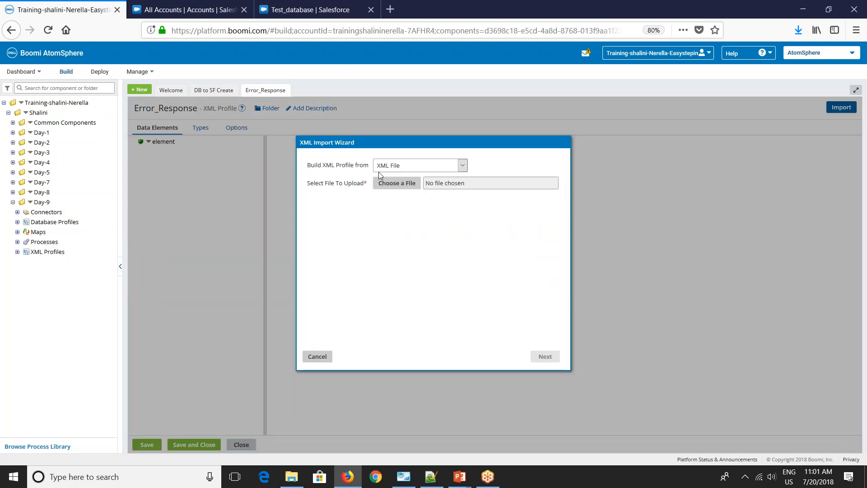
{"action": "left_click", "coordinate": [393, 183]}
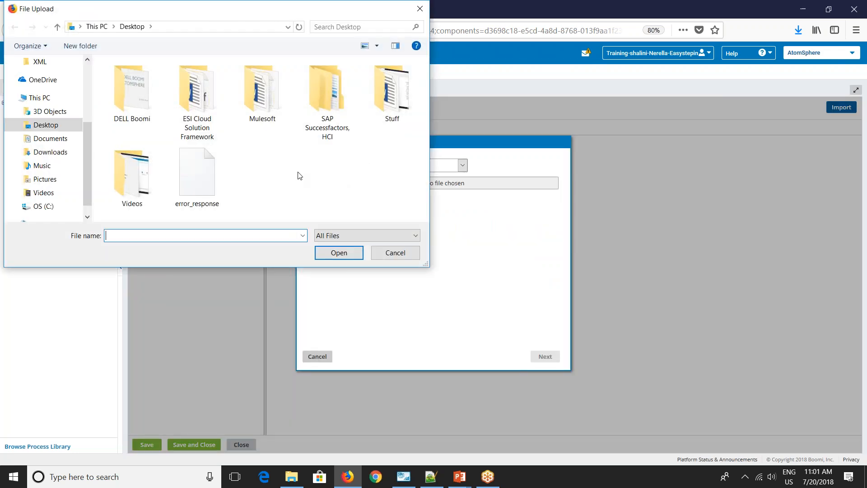
{"action": "left_click", "coordinate": [196, 172]}
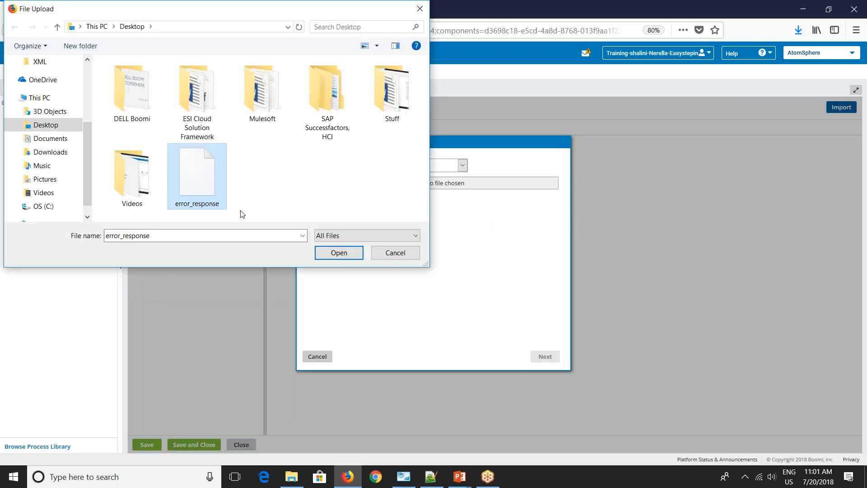
{"action": "left_click", "coordinate": [334, 253]}
{"action": "left_click", "coordinate": [548, 357]}
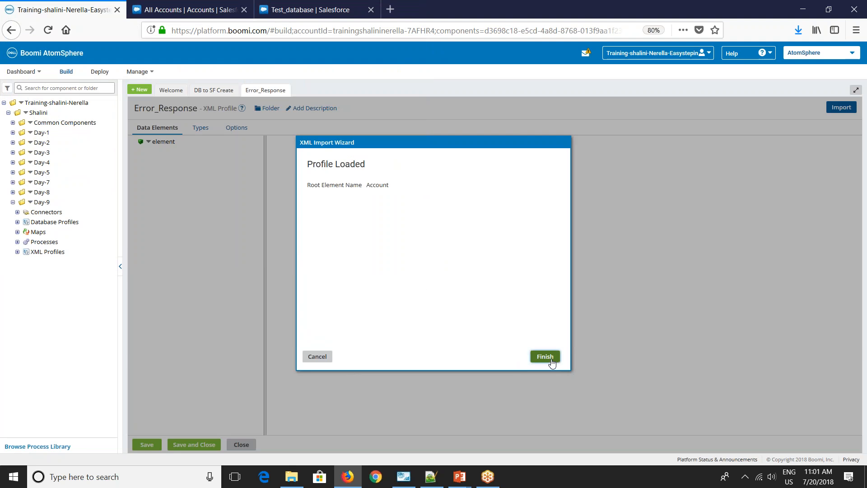
{"action": "left_click", "coordinate": [550, 358]}
{"action": "left_click", "coordinate": [136, 174]}
{"action": "left_click", "coordinate": [141, 183]}
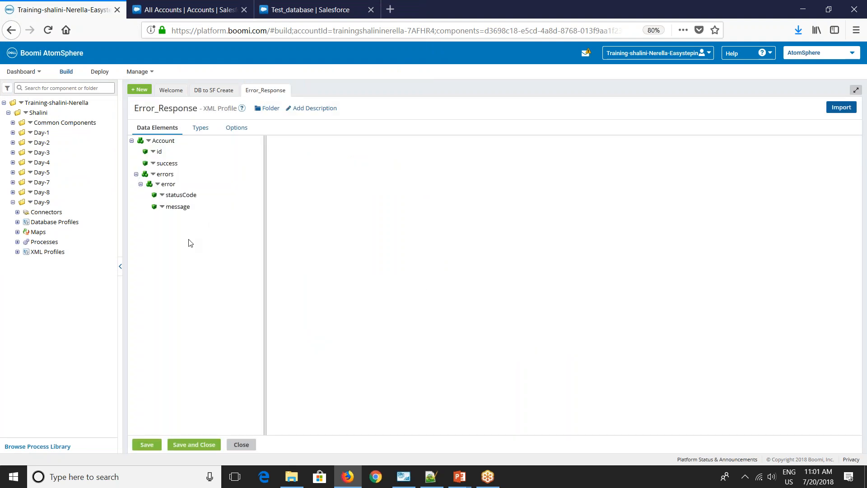
{"action": "left_click", "coordinate": [205, 443]}
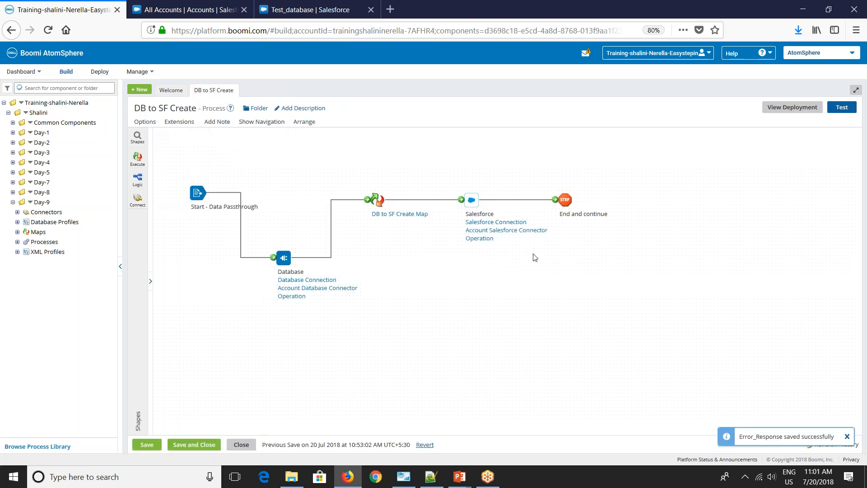
Detach the End and continue shape from Salesforce and add a Decision shape between them.
{"action": "left_click_drag", "start_coordinate": [555, 200], "coordinate": [637, 205]}
{"action": "left_click", "coordinate": [137, 138]}
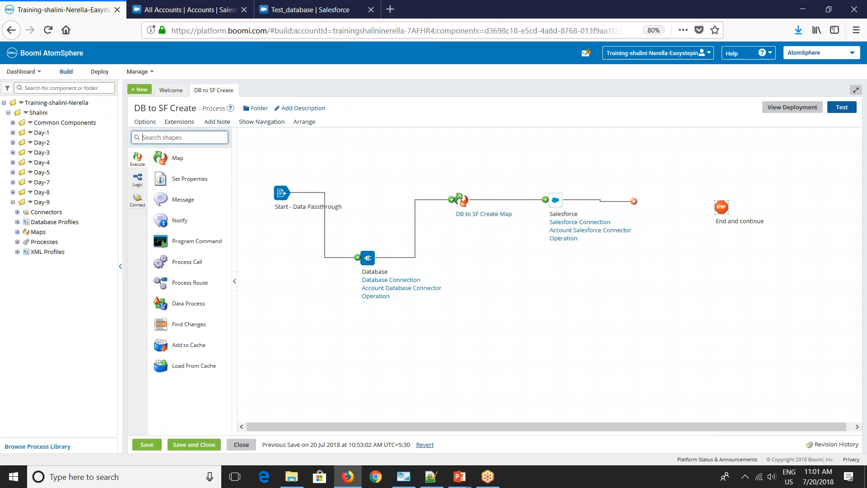
{"action": "type", "text": "dec"}
{"action": "left_click_drag", "start_coordinate": [161, 158], "coordinate": [633, 206]}
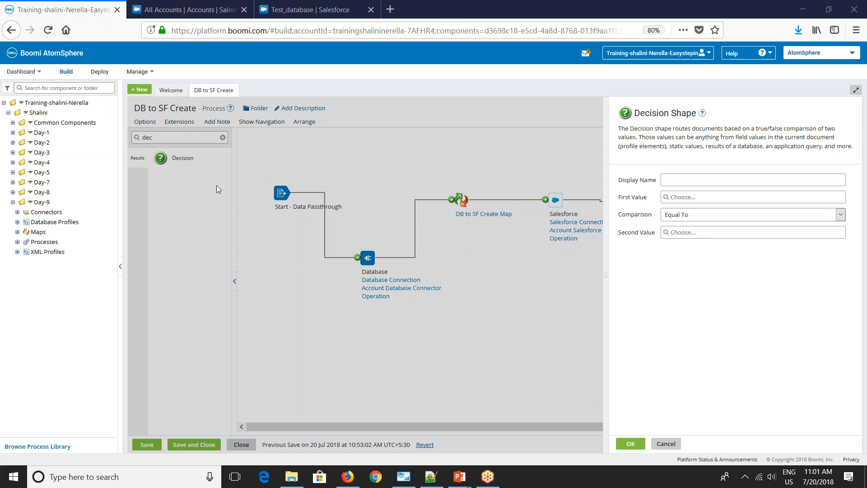
Define the Decision's first value as a Profile Element from the XML profile Error_Response in Day-9.
{"action": "left_click", "coordinate": [668, 198]}
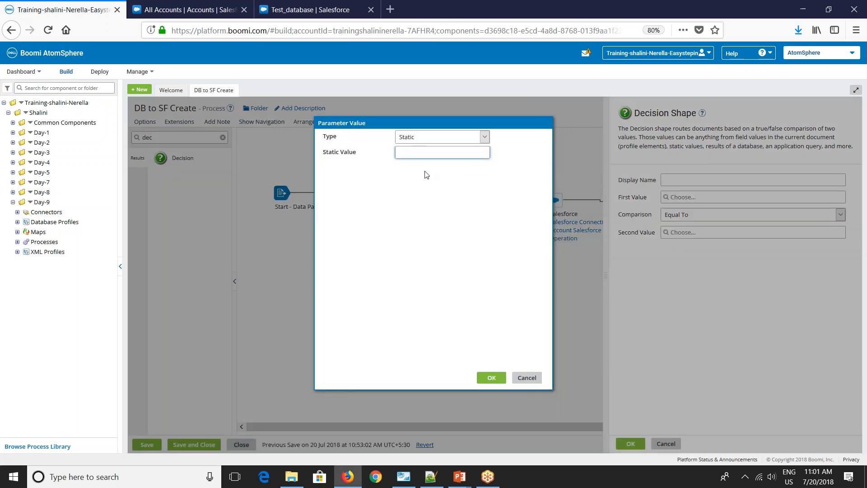
{"action": "left_click", "coordinate": [433, 137]}
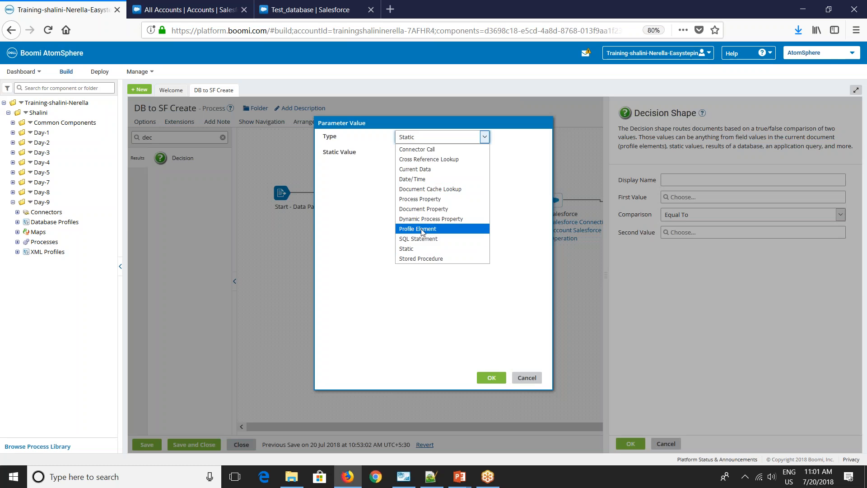
{"action": "left_click", "coordinate": [422, 231]}
{"action": "left_click", "coordinate": [422, 156]}
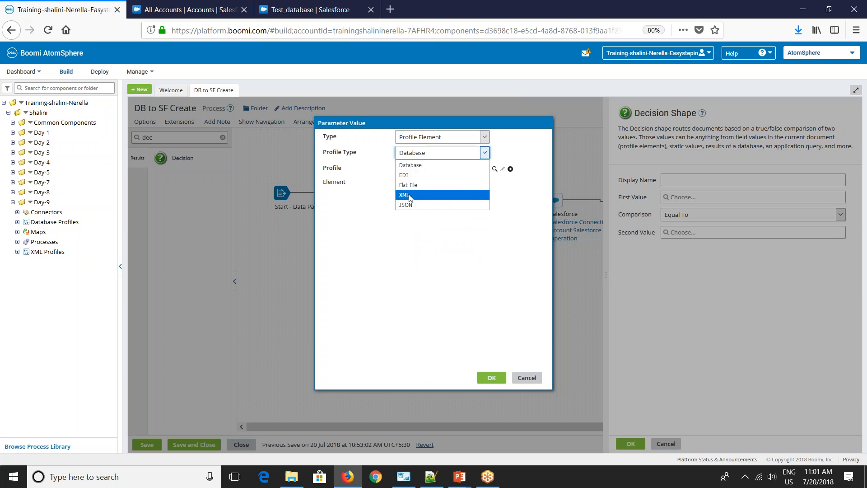
{"action": "left_click", "coordinate": [410, 195]}
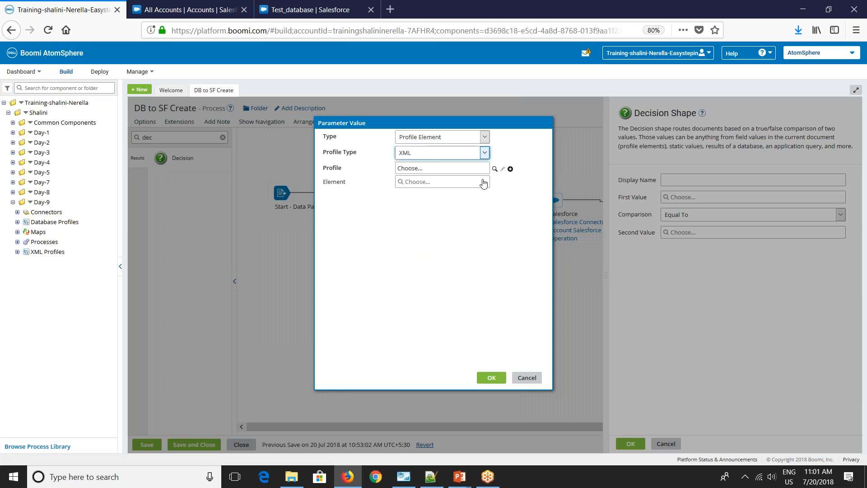
{"action": "left_click", "coordinate": [494, 169]}
{"action": "left_click", "coordinate": [409, 189]}
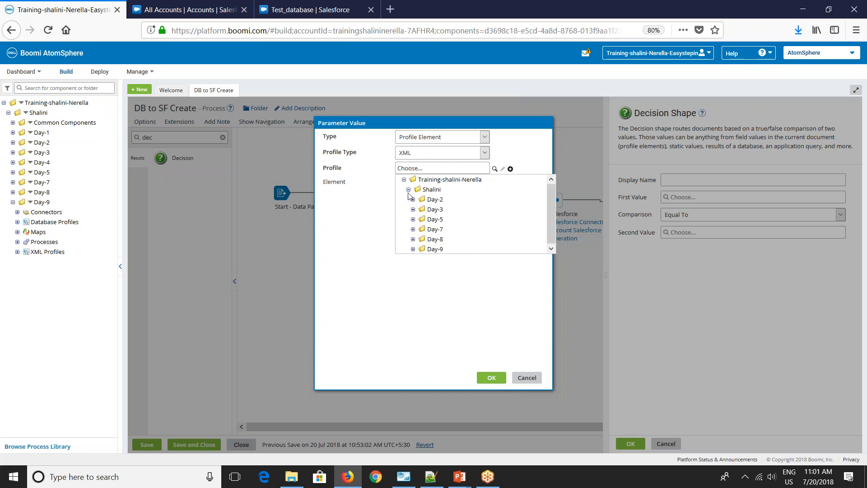
{"action": "left_click", "coordinate": [412, 249]}
{"action": "scroll", "coordinate": [433, 243], "scroll_direction": "down", "scroll_amount": 3}
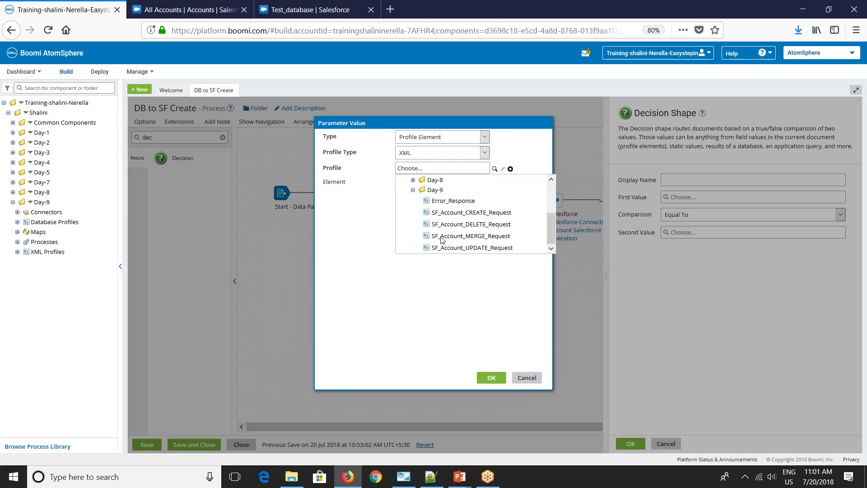
{"action": "left_click", "coordinate": [452, 200]}
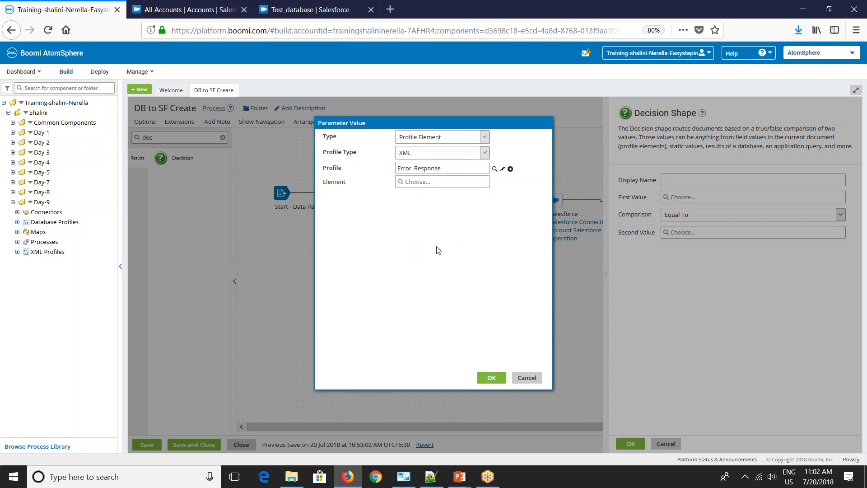
Choose the success element under Account as the Decision's first value and confirm the parameter.
{"action": "left_click", "coordinate": [400, 186]}
{"action": "left_click", "coordinate": [409, 247]}
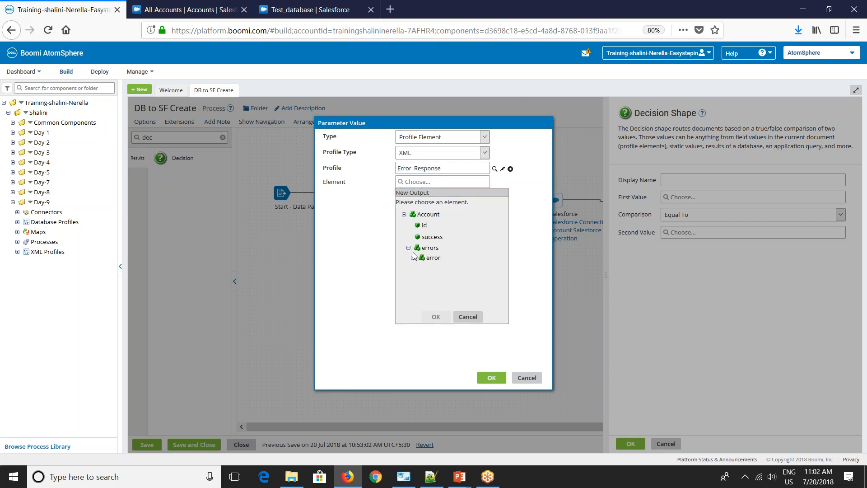
{"action": "left_click", "coordinate": [434, 241]}
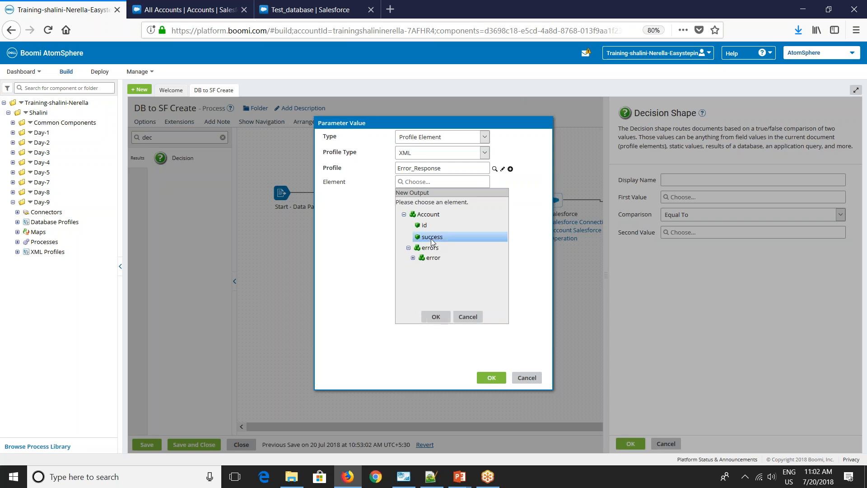
{"action": "left_click", "coordinate": [436, 316]}
{"action": "left_click", "coordinate": [488, 378]}
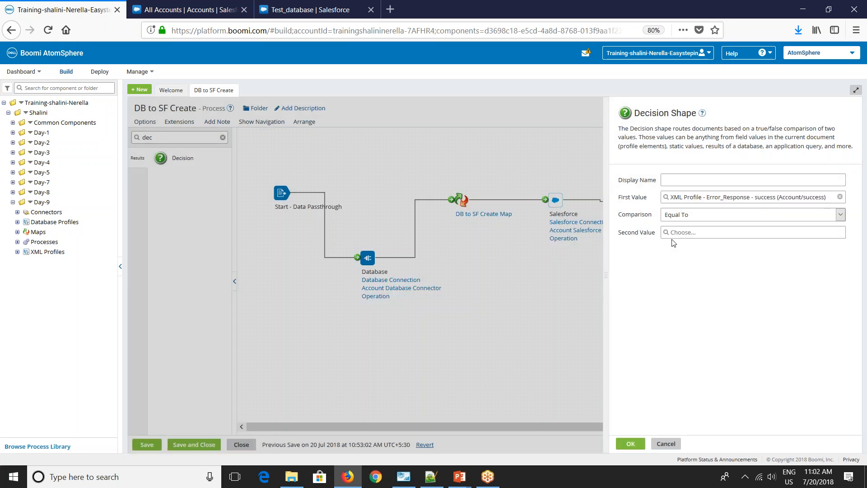
Give the Decision a static second value and confirm the shape's settings.
{"action": "left_click", "coordinate": [685, 233]}
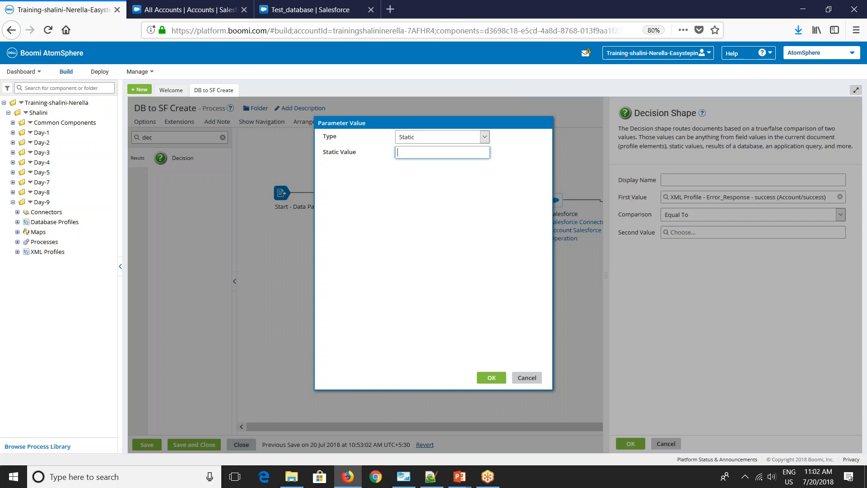
{"action": "left_click", "coordinate": [491, 377]}
{"action": "left_click", "coordinate": [631, 444]}
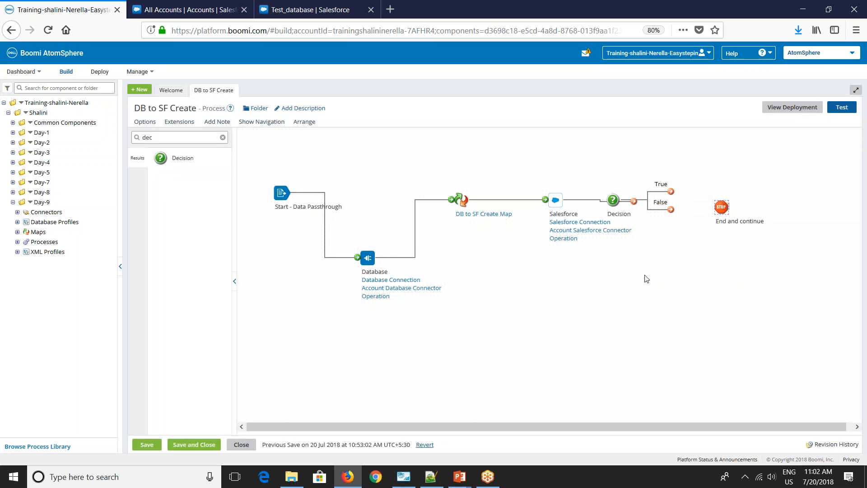
Connect Salesforce to the Decision and its True branch to End and continue, and place a Message shape on the False branch.
{"action": "mouse_move", "coordinate": [634, 202]}
{"action": "left_mouse_down"}
{"action": "mouse_move", "coordinate": [615, 201]}
{"action": "mouse_move", "coordinate": [649, 208]}
{"action": "left_mouse_up"}
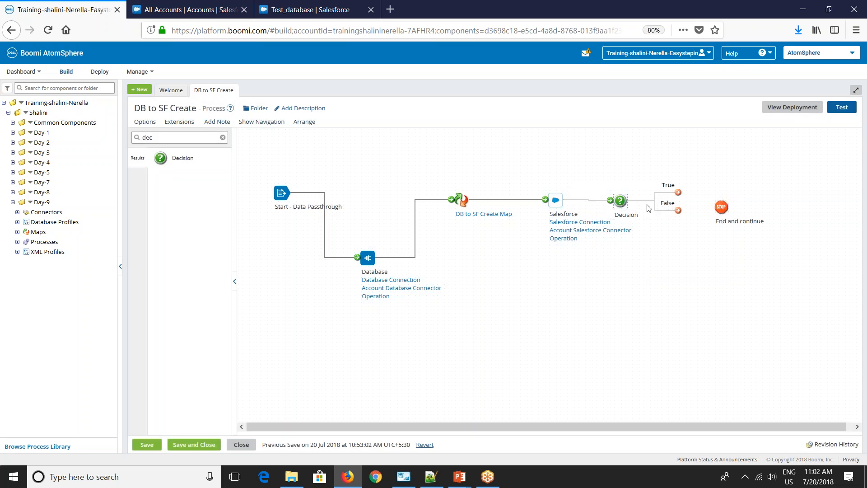
{"action": "left_click_drag", "start_coordinate": [706, 192], "coordinate": [705, 252]}
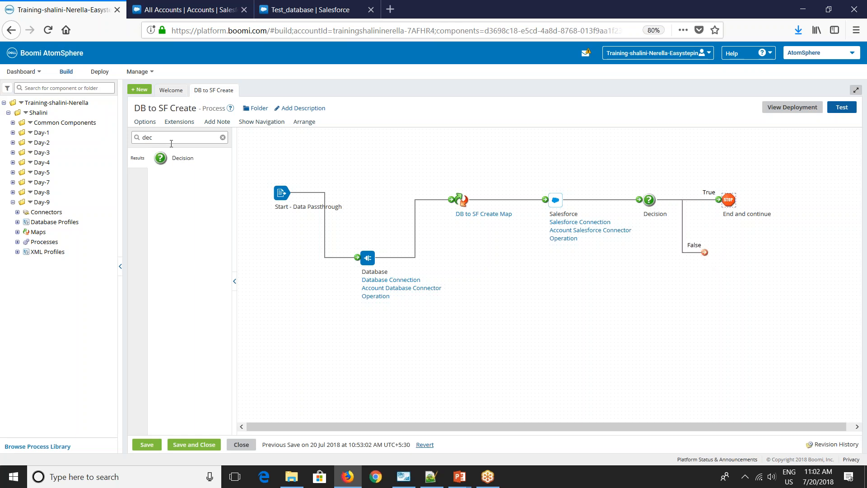
{"action": "double_click", "coordinate": [147, 137]}
{"action": "type", "text": "messa"}
{"action": "left_click_drag", "start_coordinate": [171, 158], "coordinate": [705, 254]}
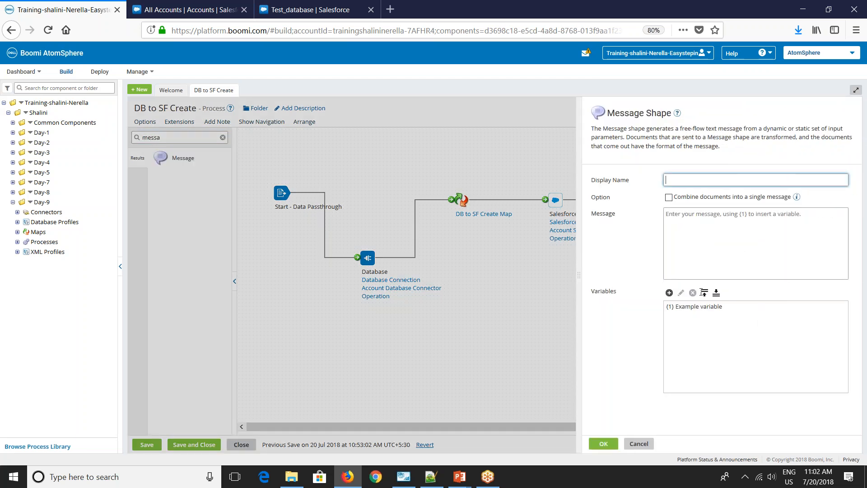
Add a Message variable of type Profile Element using the XML profile Error_Response from Day-9.
{"action": "left_click", "coordinate": [669, 292]}
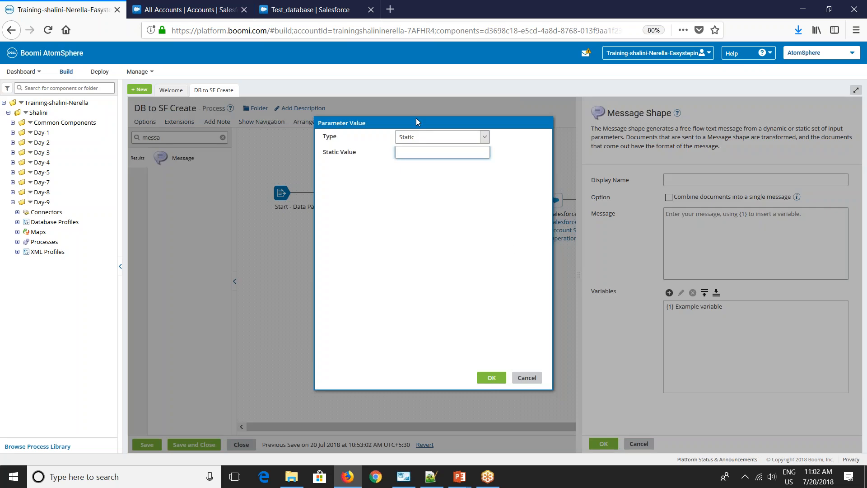
{"action": "left_click", "coordinate": [414, 137]}
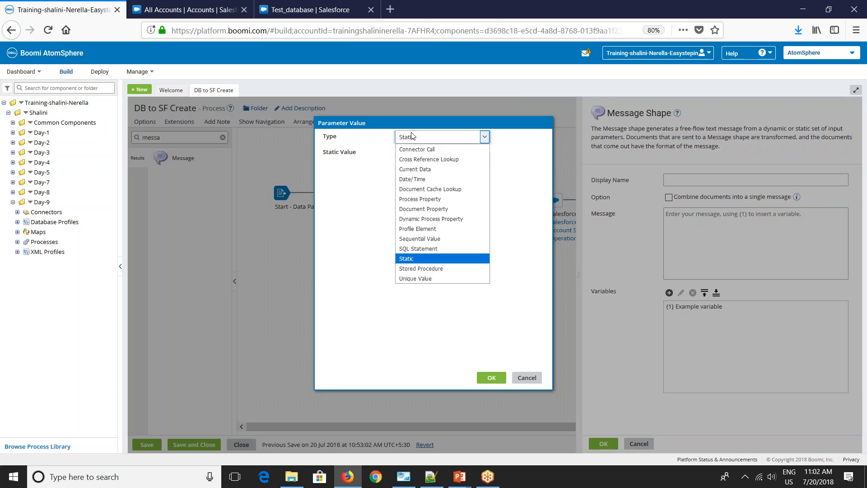
{"action": "left_click", "coordinate": [414, 228]}
{"action": "left_click", "coordinate": [432, 155]}
{"action": "left_click", "coordinate": [418, 195]}
{"action": "left_click", "coordinate": [490, 171]}
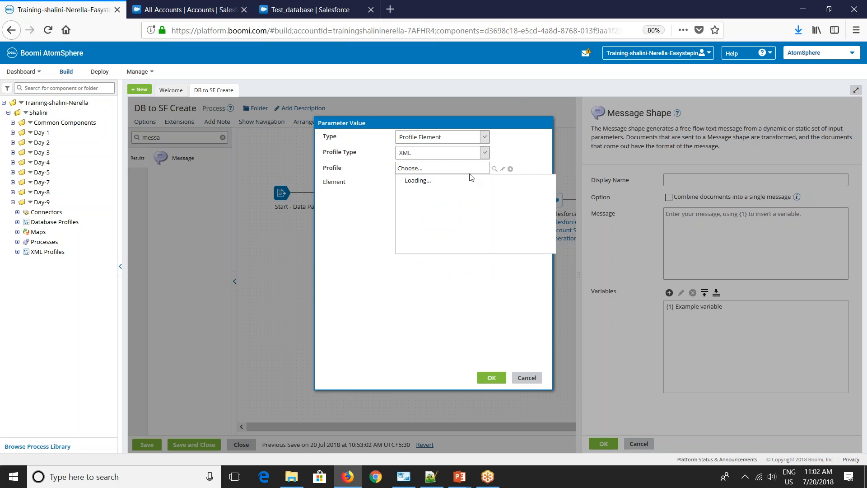
{"action": "left_click", "coordinate": [408, 190]}
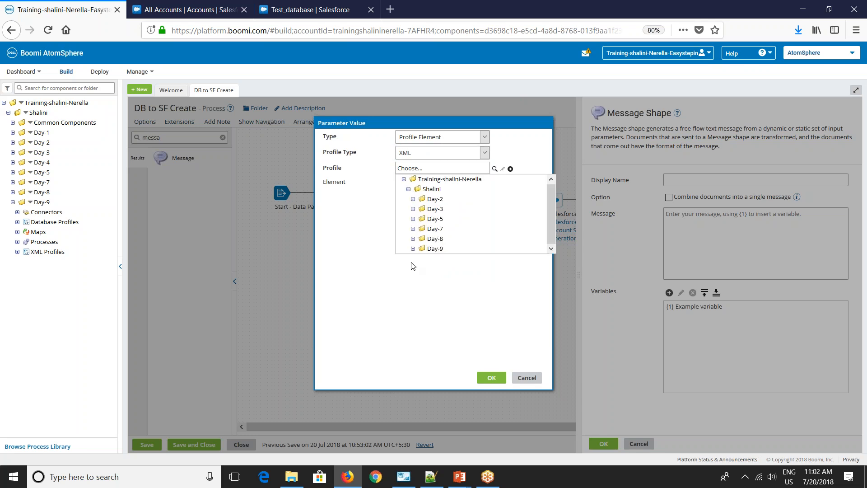
{"action": "left_click", "coordinate": [413, 248]}
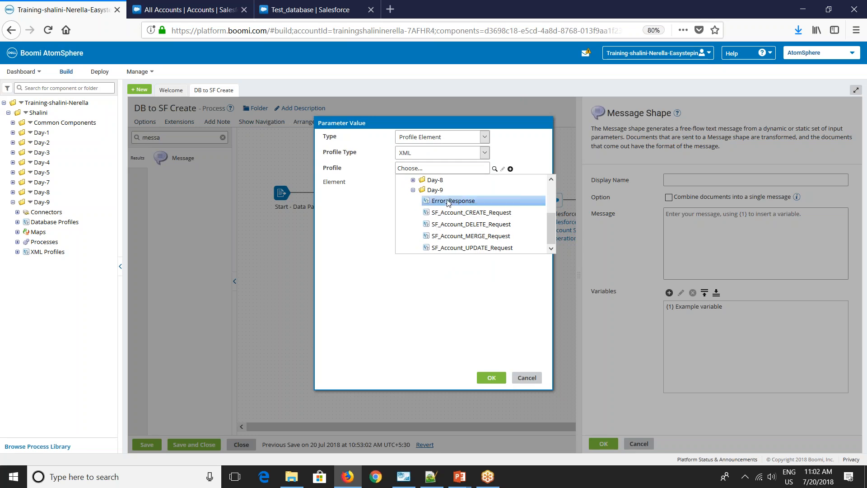
{"action": "left_click", "coordinate": [446, 200]}
Choose the message element under Account/errors/error for the variable and confirm the parameter.
{"action": "left_click", "coordinate": [408, 186]}
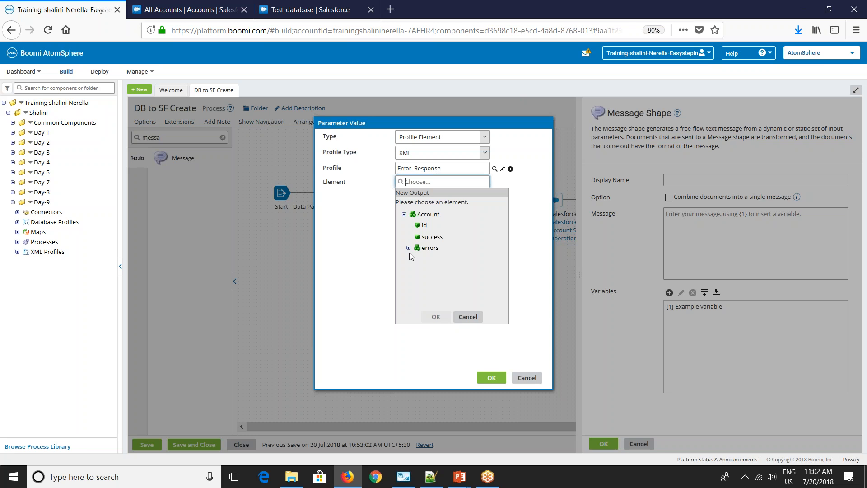
{"action": "left_click", "coordinate": [409, 249]}
{"action": "left_click", "coordinate": [414, 258]}
{"action": "left_click", "coordinate": [435, 281]}
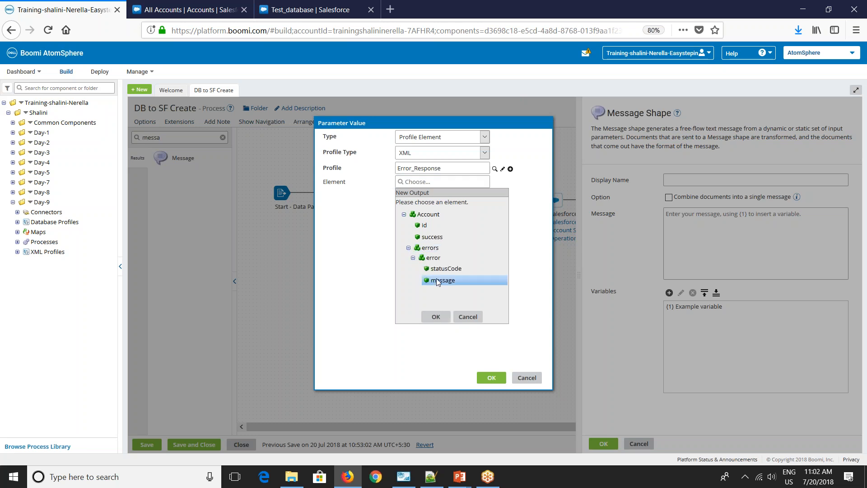
{"action": "left_click", "coordinate": [437, 317]}
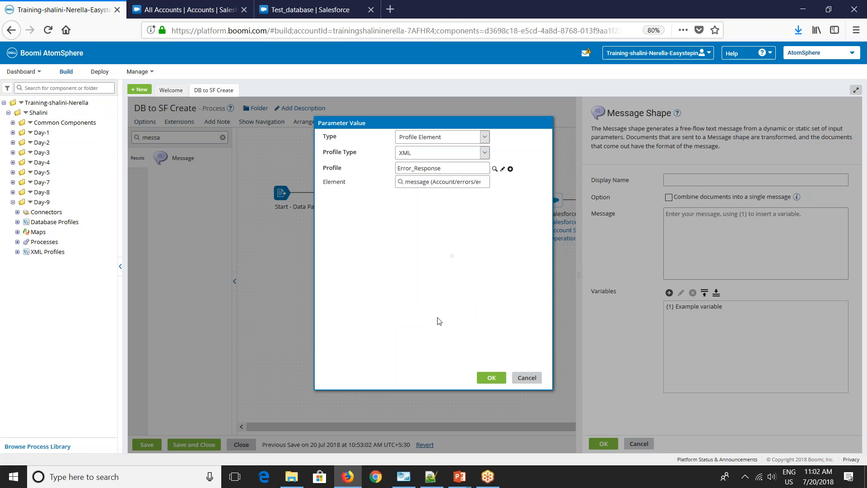
{"action": "left_click", "coordinate": [491, 377]}
Enter the message text "Errormessage is : {1}" and confirm the Message shape's settings.
{"action": "left_click", "coordinate": [701, 233]}
{"action": "type", "text": "Err"}
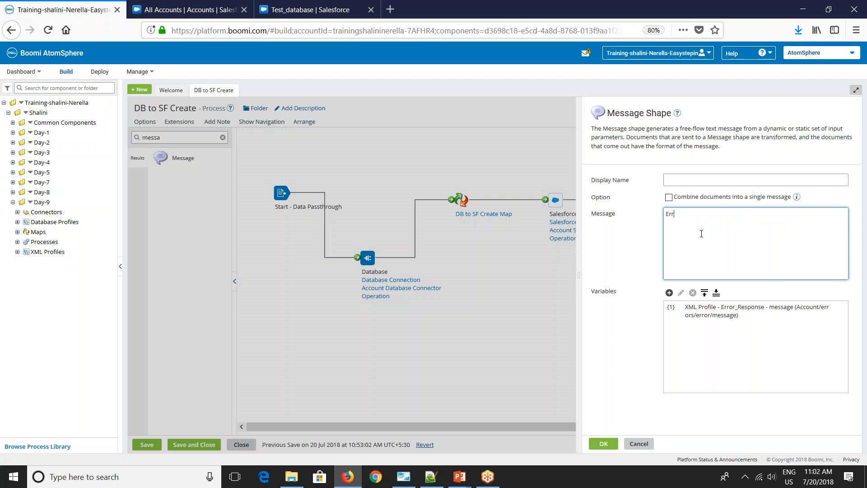
{"action": "type", "text": "ormessage is : {1"}
{"action": "left_click", "coordinate": [604, 443]}
Copy the End and continue shape, paste it after the Message shape, connect the two and clear the clipboard.
{"action": "left_click_drag", "start_coordinate": [705, 249], "coordinate": [718, 257]}
{"action": "mouse_move", "coordinate": [722, 202]}
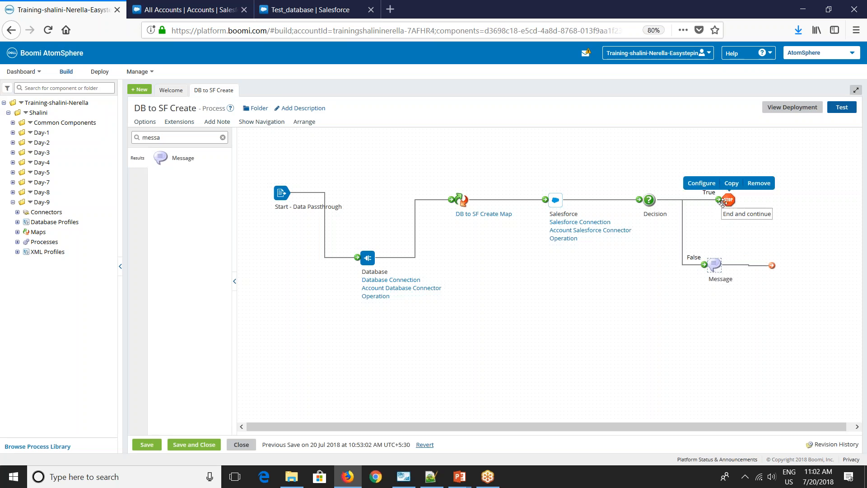
{"action": "left_click", "coordinate": [731, 183]}
{"action": "left_click", "coordinate": [785, 264]}
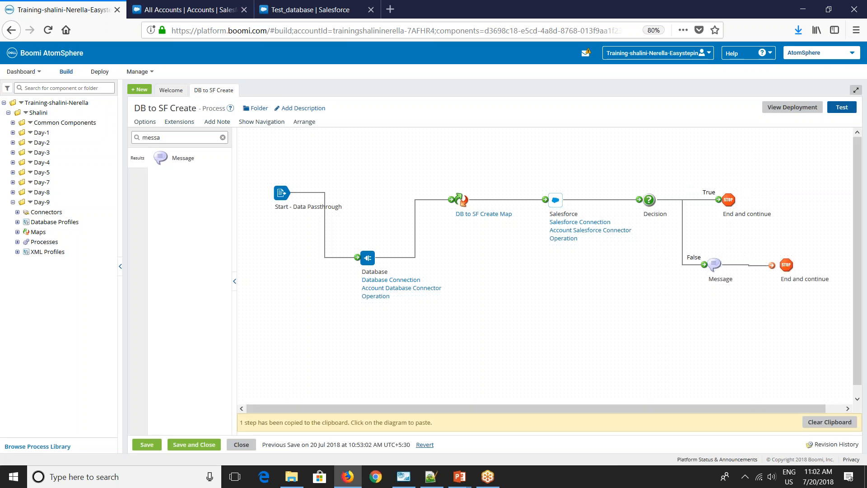
{"action": "left_click", "coordinate": [830, 422]}
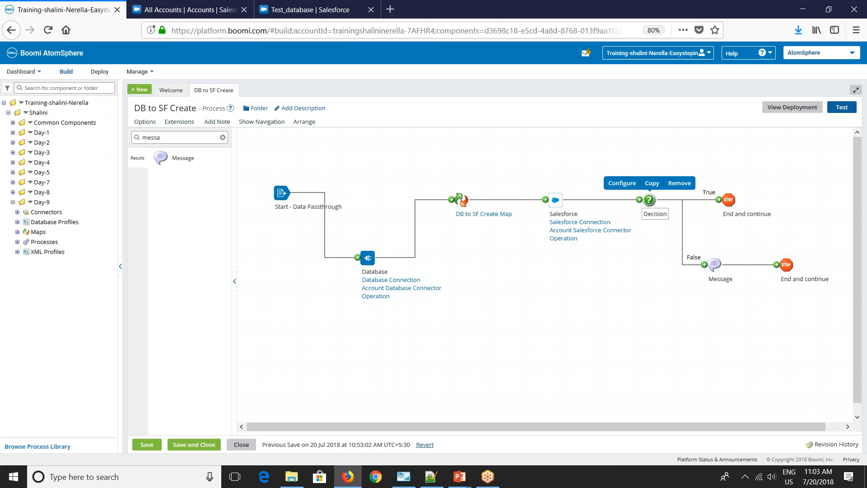
Set the Decision shape's display name to "Success?" and confirm its settings.
{"action": "left_click", "coordinate": [649, 199]}
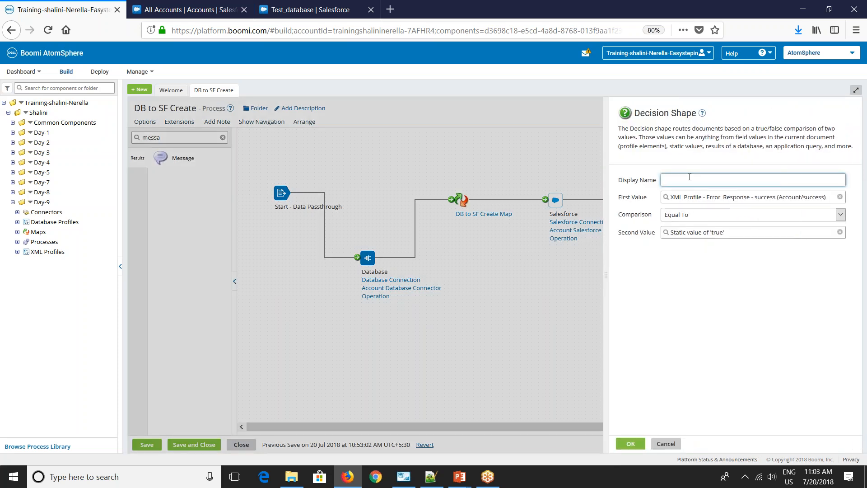
{"action": "type", "text": "Success?"}
{"action": "left_click", "coordinate": [630, 444]}
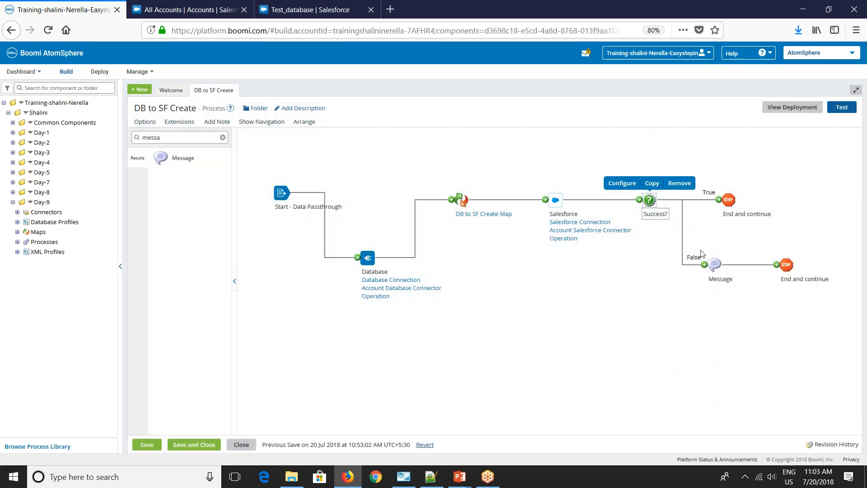
Save the DB to SF Create process and run a test of it on the DEV atom.
{"action": "mouse_move", "coordinate": [718, 267]}
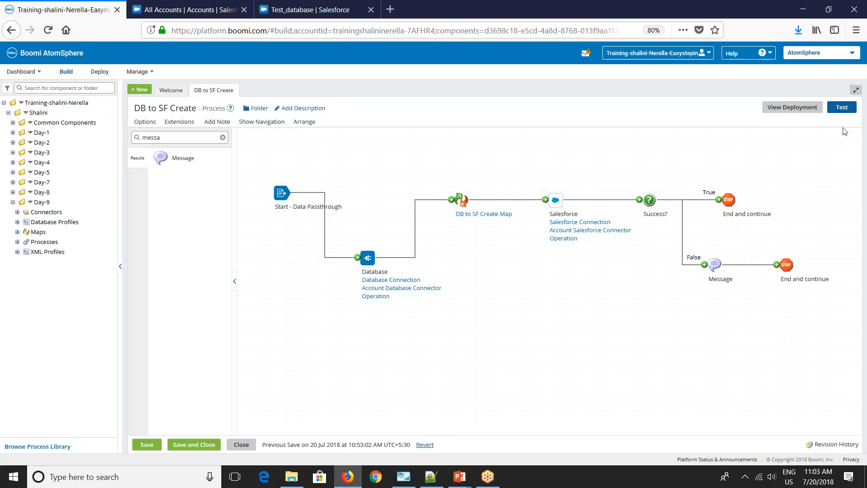
{"action": "left_click", "coordinate": [841, 107]}
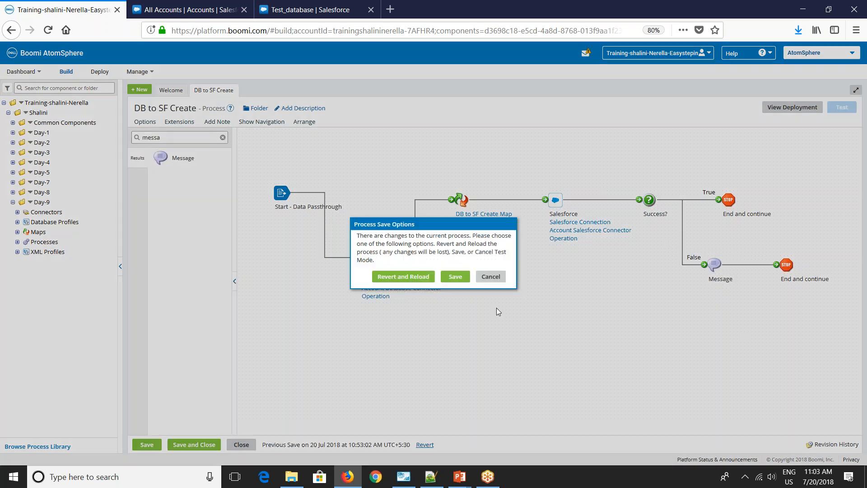
{"action": "left_click", "coordinate": [453, 276]}
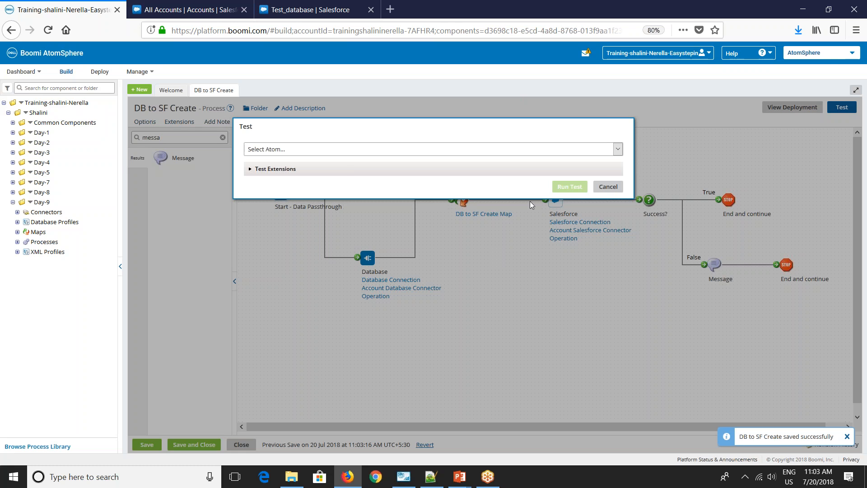
{"action": "left_click", "coordinate": [555, 150]}
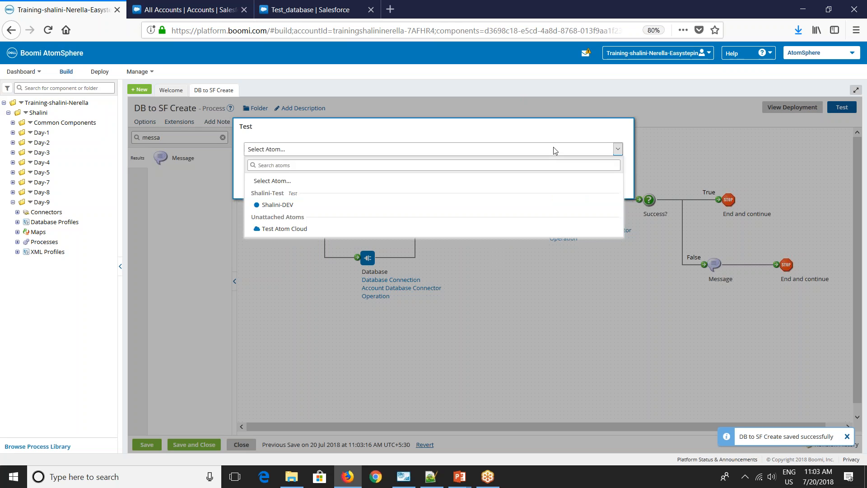
{"action": "left_click", "coordinate": [381, 206]}
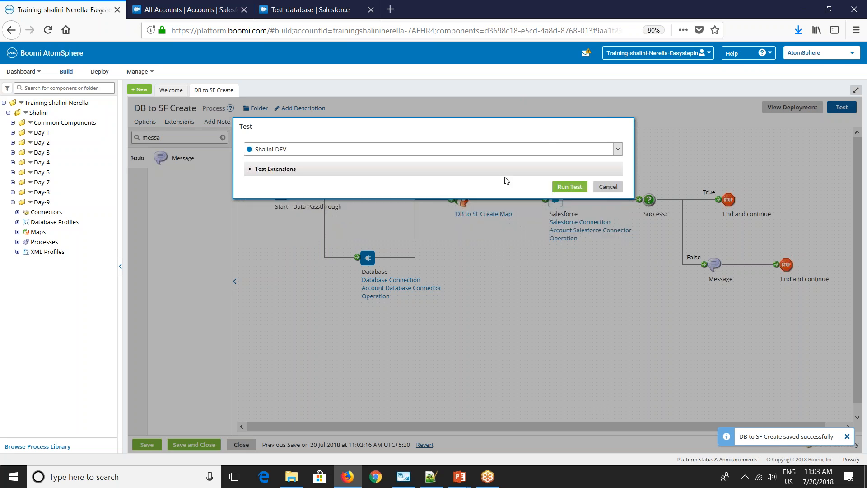
{"action": "left_click", "coordinate": [569, 187]}
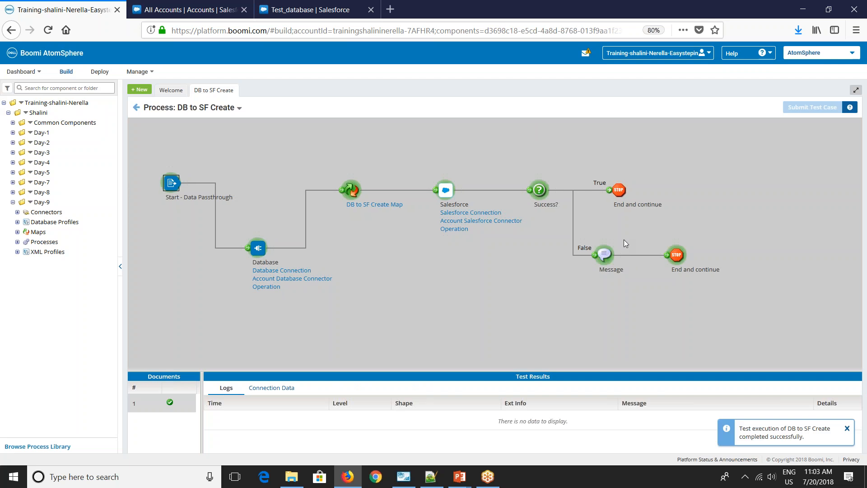
Examine the source document that reached End and continue on the False branch, then close the document viewer.
{"action": "left_click", "coordinate": [678, 254]}
{"action": "left_click", "coordinate": [285, 388]}
{"action": "left_click", "coordinate": [211, 418]}
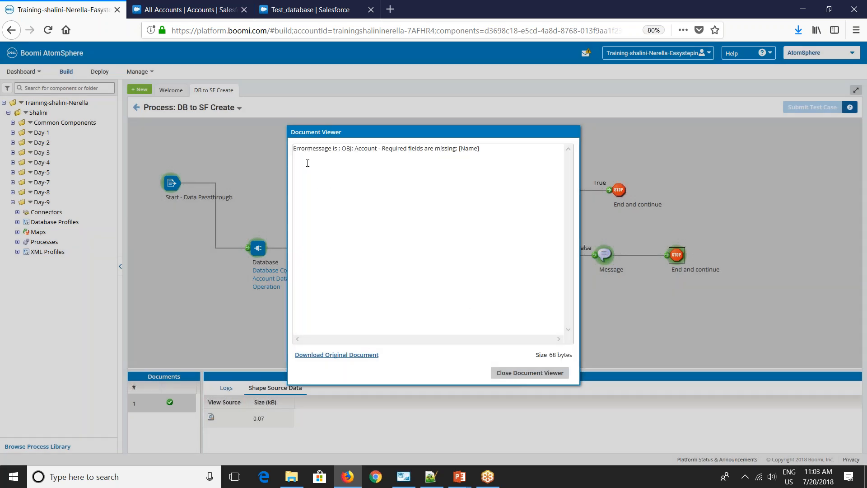
{"action": "left_click_drag", "start_coordinate": [360, 148], "coordinate": [492, 156]}
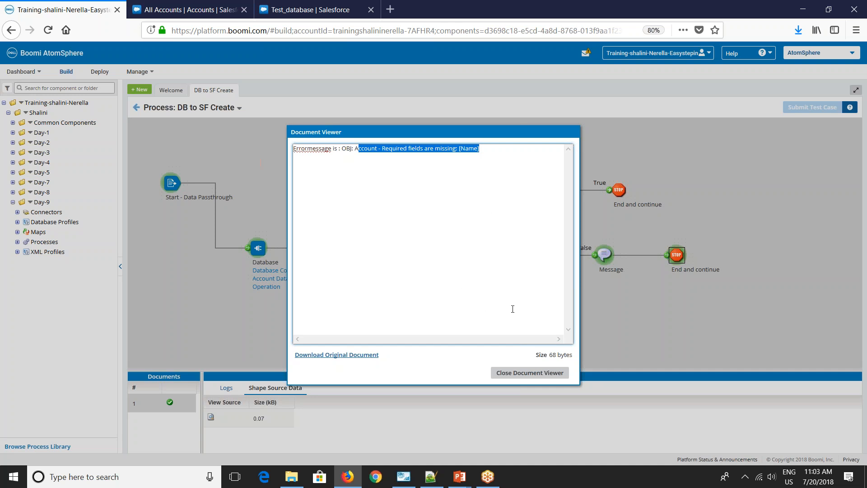
{"action": "left_click", "coordinate": [492, 168]}
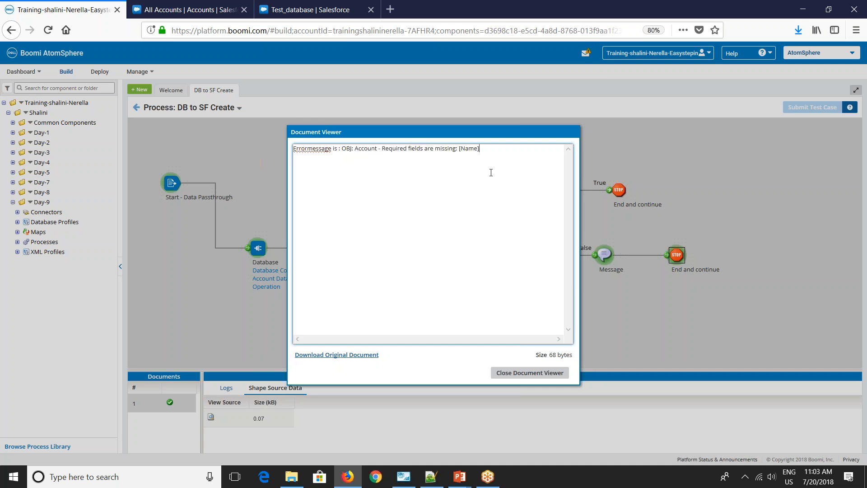
{"action": "left_click", "coordinate": [521, 375]}
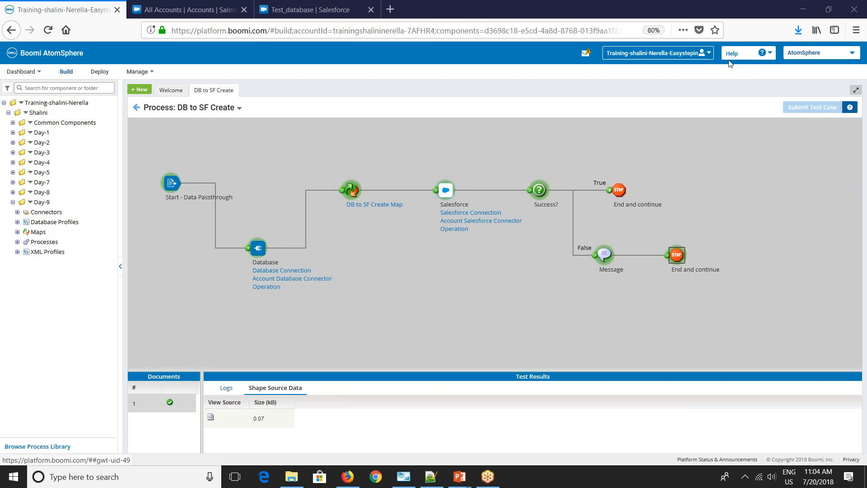
Switch to the PowerPoint slide show and advance from the agenda to the Salesforce SEND slide.
{"action": "key", "text": "alt+Tab"}
{"action": "key", "text": "alt+Tab"}
{"action": "key", "text": "alt+Tab"}
{"action": "key", "text": "alt+Tab"}
{"action": "key", "text": "alt+Tab"}
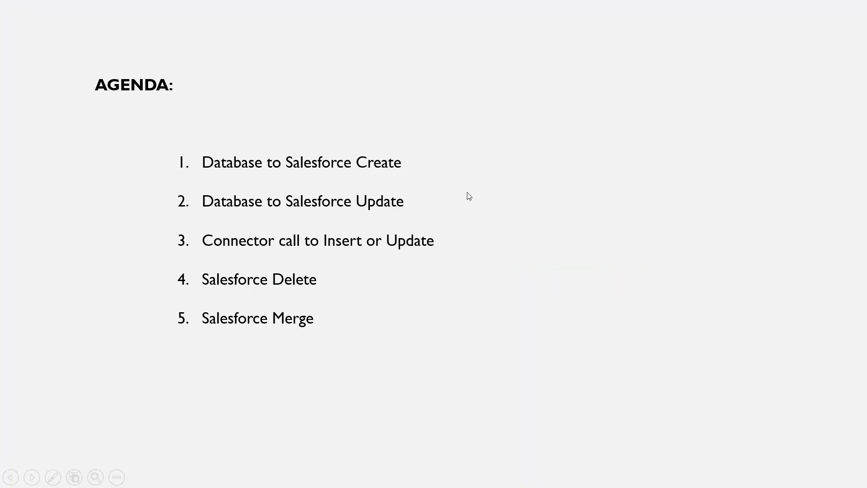
{"action": "left_click", "coordinate": [350, 321]}
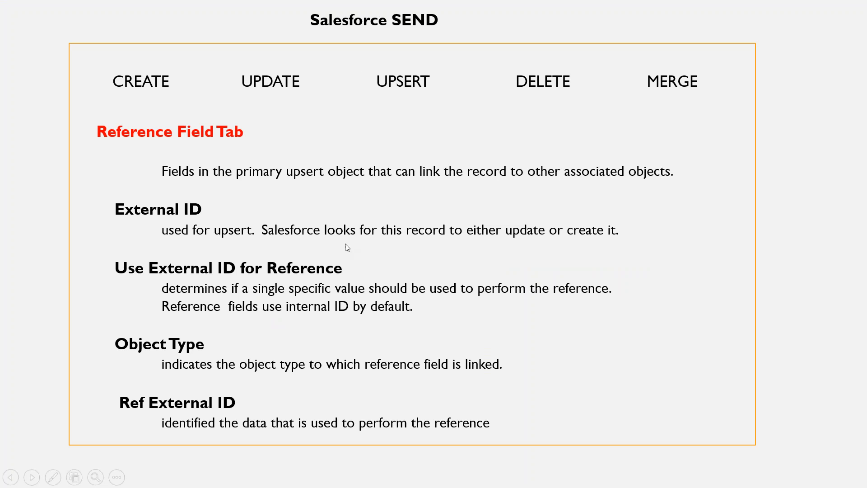